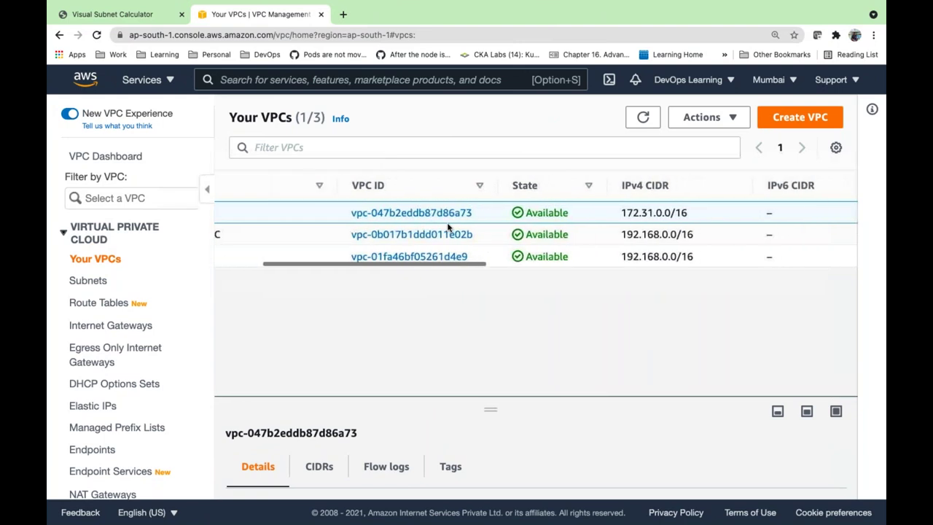
# Compare the IPv4 CIDR ranges of the listed VPCs, highlighting the range of vpc-047b2eddb87d86a73
pyautogui.moveTo(575, 212); pyautogui.dragTo(646, 214)
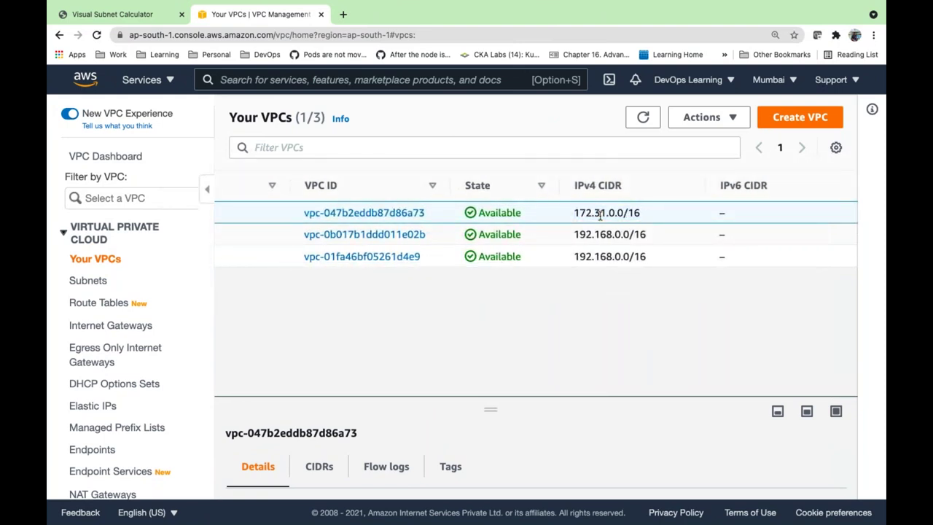
pyautogui.click(577, 234)
pyautogui.moveTo(578, 234); pyautogui.dragTo(646, 234)
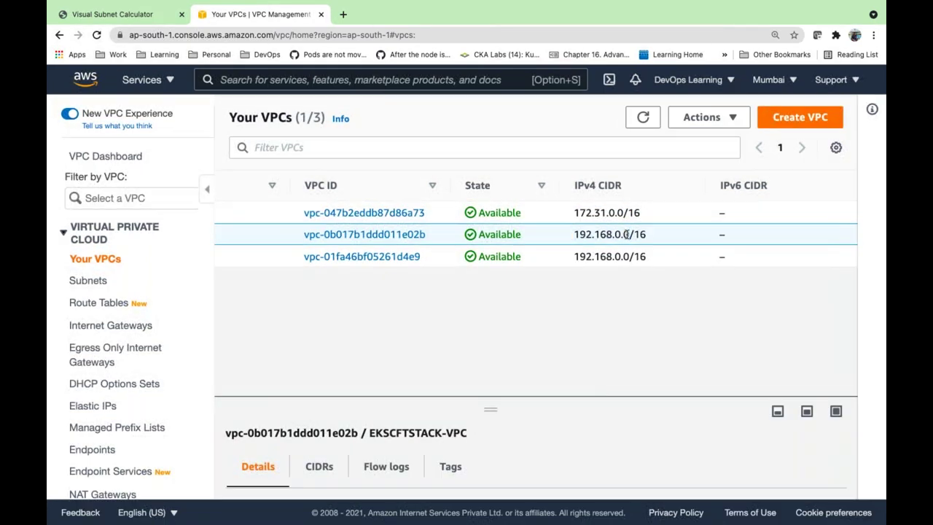
pyautogui.moveTo(576, 213); pyautogui.dragTo(652, 214)
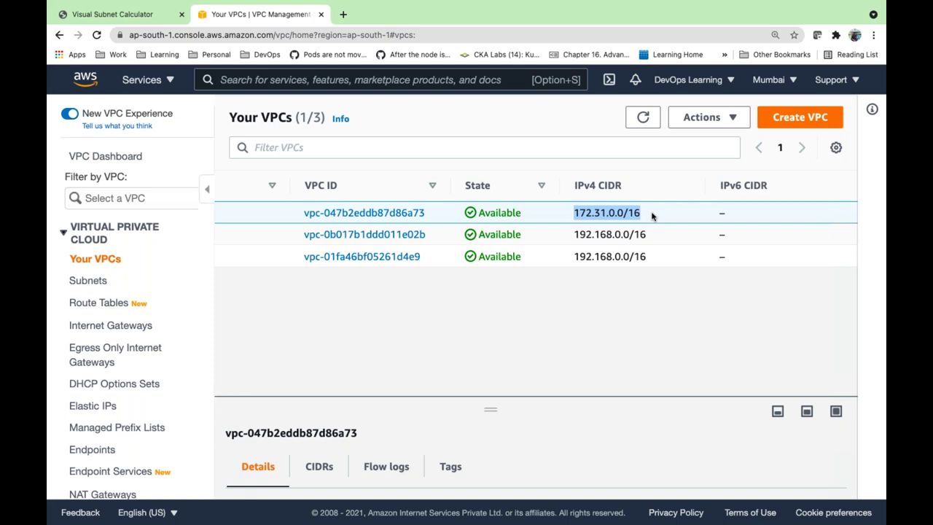
# Switch to the text editor notes and write "CIDR --> Classless Interdomain Routing" on the empty line above the Subnets list
pyautogui.press('super+Tab')
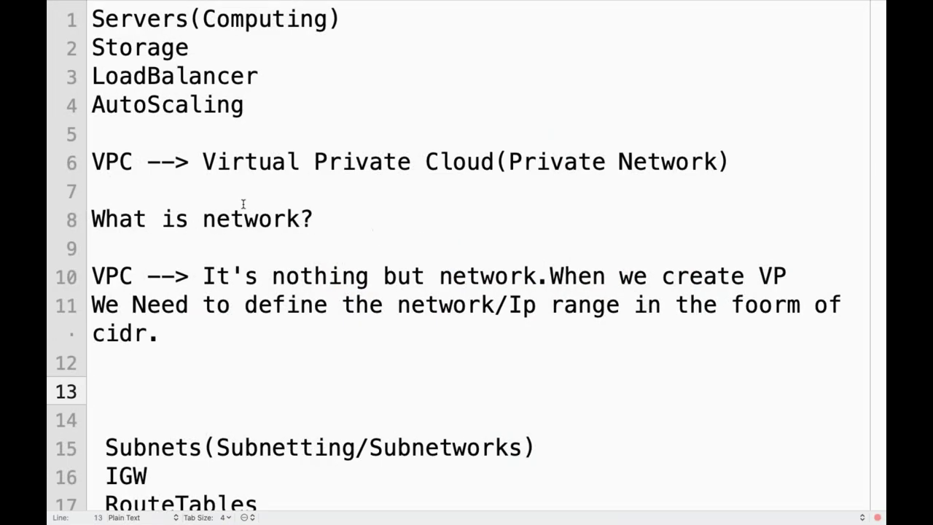
pyautogui.scroll(-2, 216, 471)
pyautogui.write('CI')
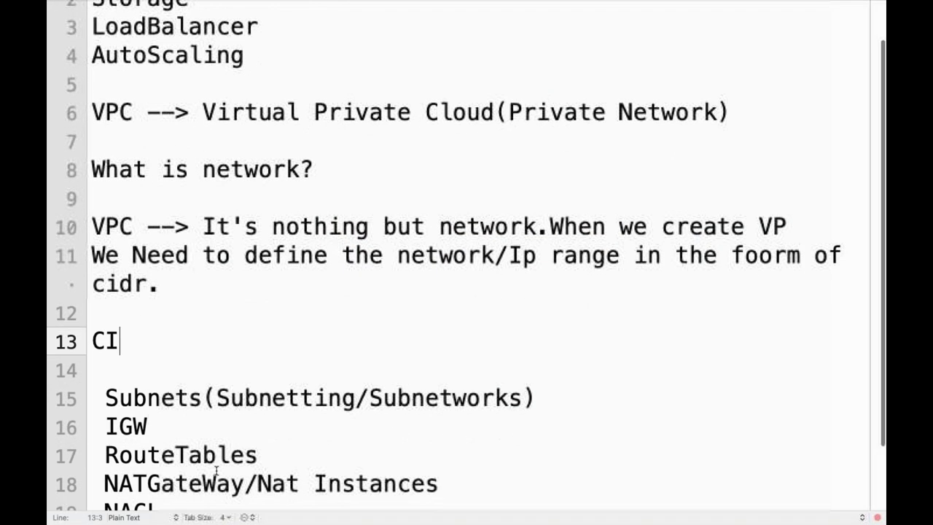
pyautogui.write('DR --> ')
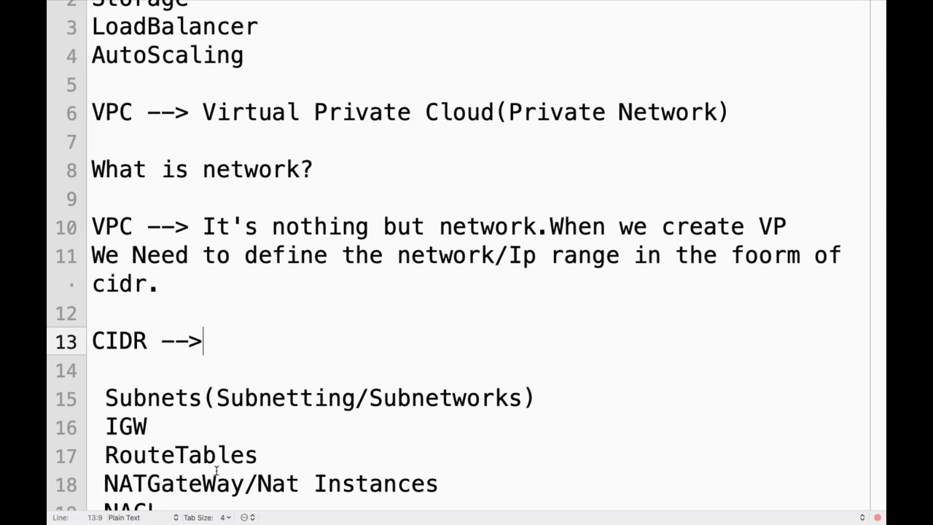
pyautogui.write('Cla')
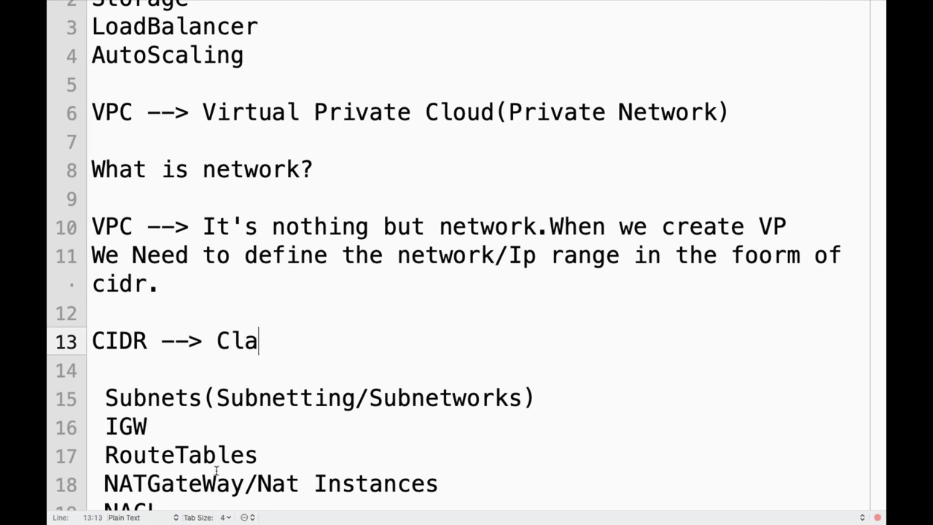
pyautogui.write('ssless I')
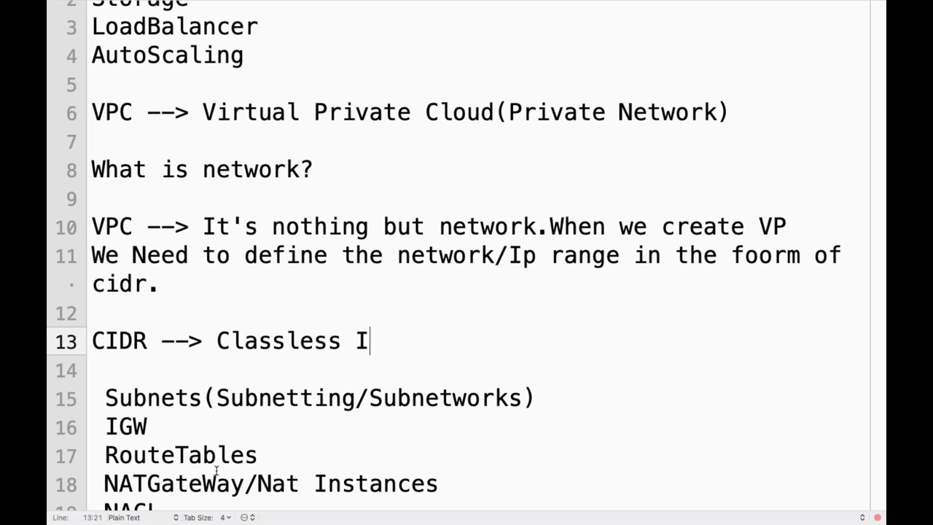
pyautogui.write('nterdo')
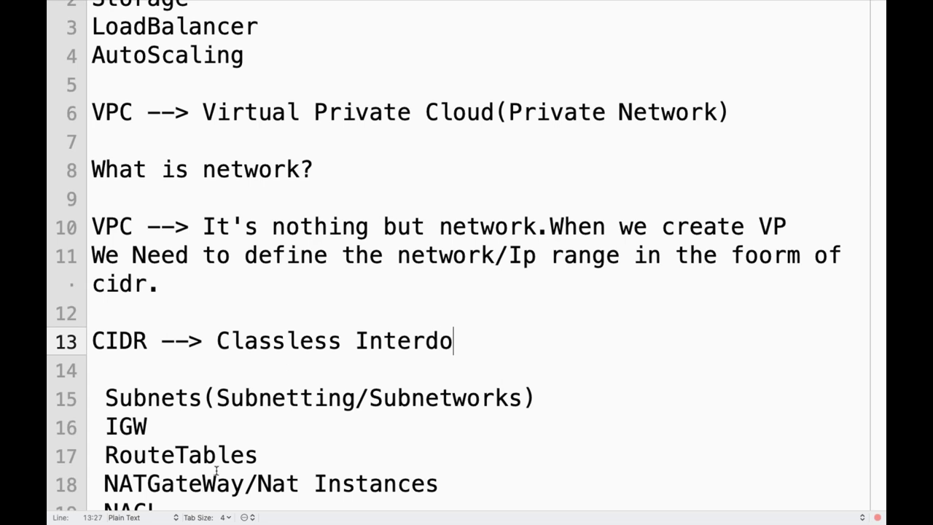
pyautogui.write('main R')
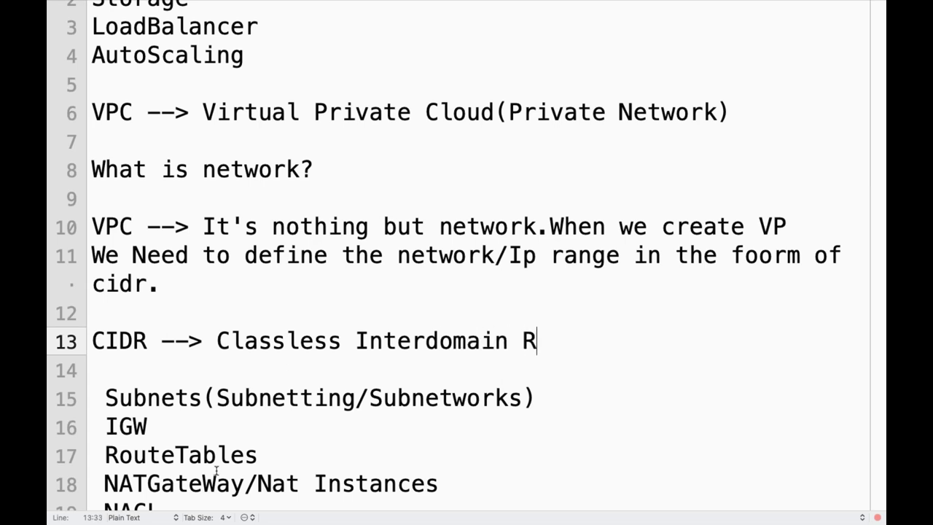
pyautogui.write('outing')
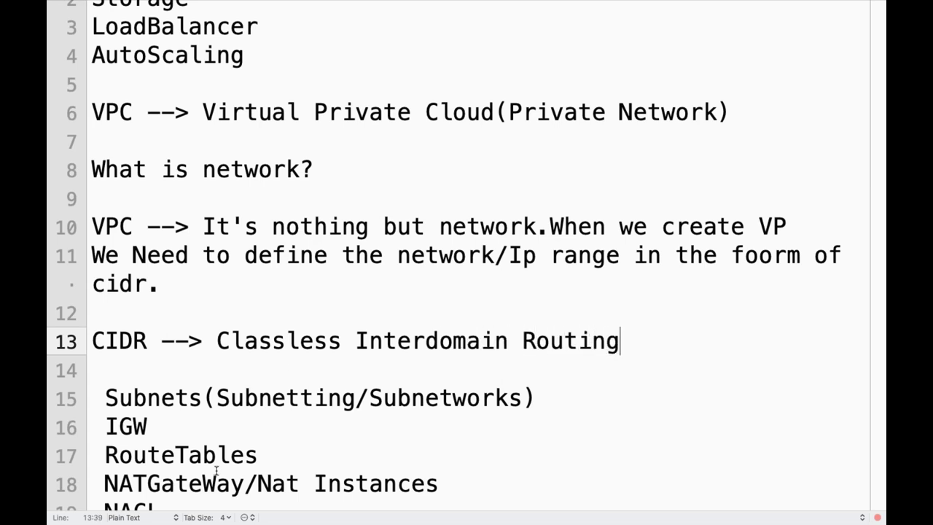
# Continue the CIDR note with ". It's metjod" and, on a new line, "for allocation Ip address it's routing.", followed by blank lines
pyautogui.write(". It's ")
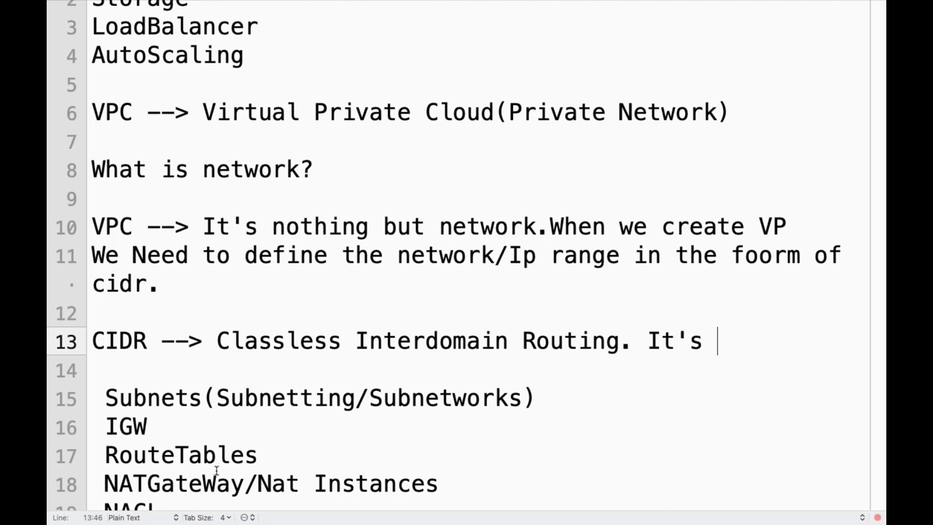
pyautogui.write('metjod')
pyautogui.press('Return')
pyautogui.write('for ')
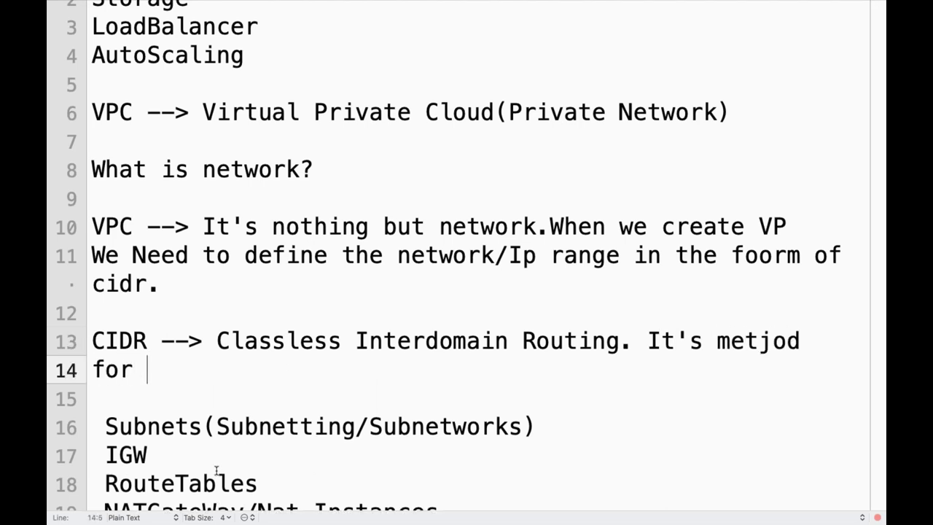
pyautogui.write('allocation ')
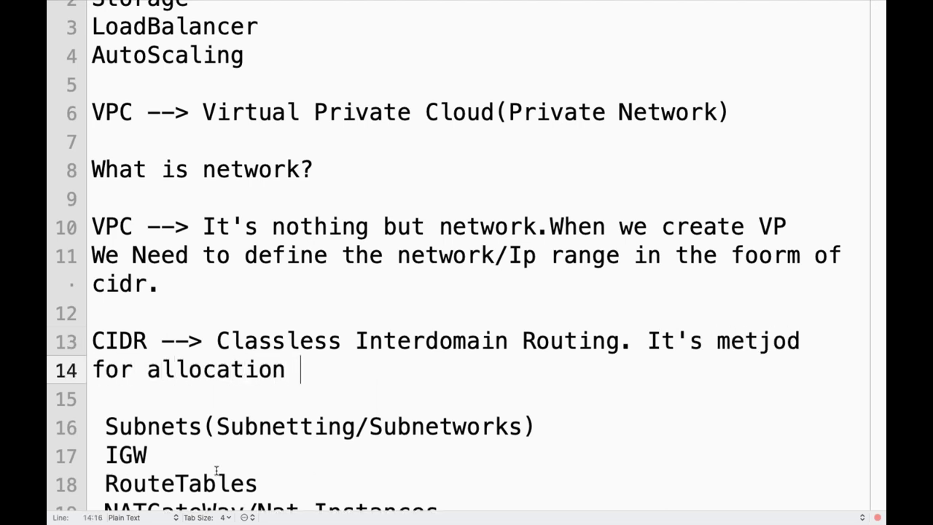
pyautogui.write('Ip addrees')
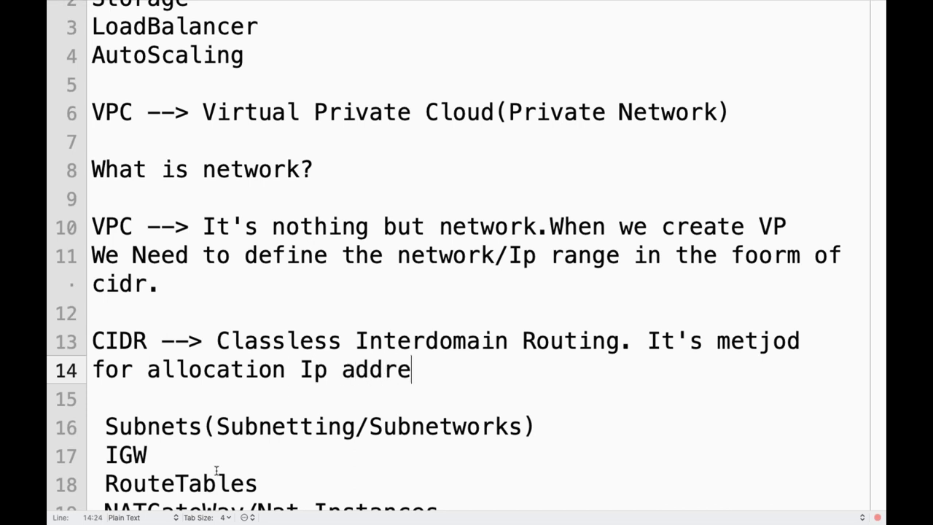
pyautogui.press('BackSpace')
pyautogui.press('BackSpace')
pyautogui.write('ees')
pyautogui.press('BackSpace')
pyautogui.press('BackSpace')
pyautogui.press('BackSpace')
pyautogui.write("ss it's r")
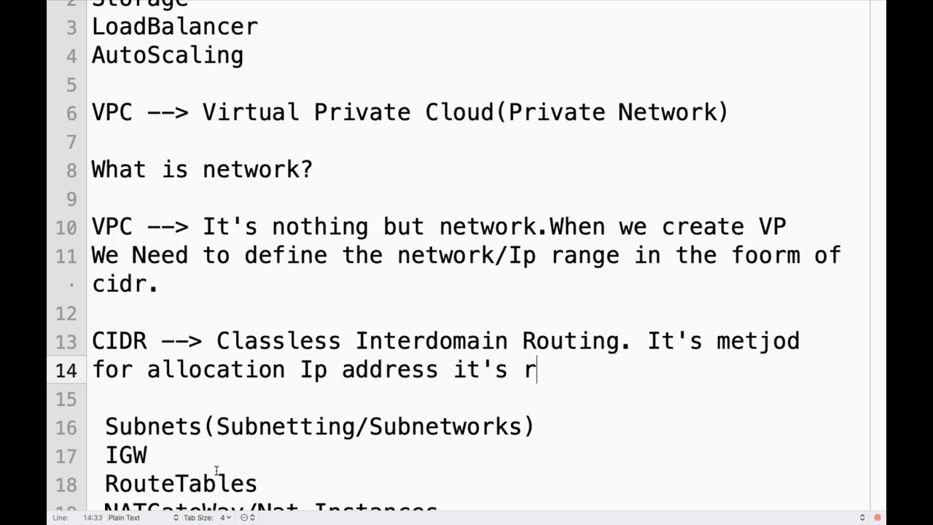
pyautogui.press('BackSpace')
pyautogui.write('routig')
pyautogui.press('BackSpace')
pyautogui.write('g')
pyautogui.press('BackSpace')
pyautogui.write('ng.')
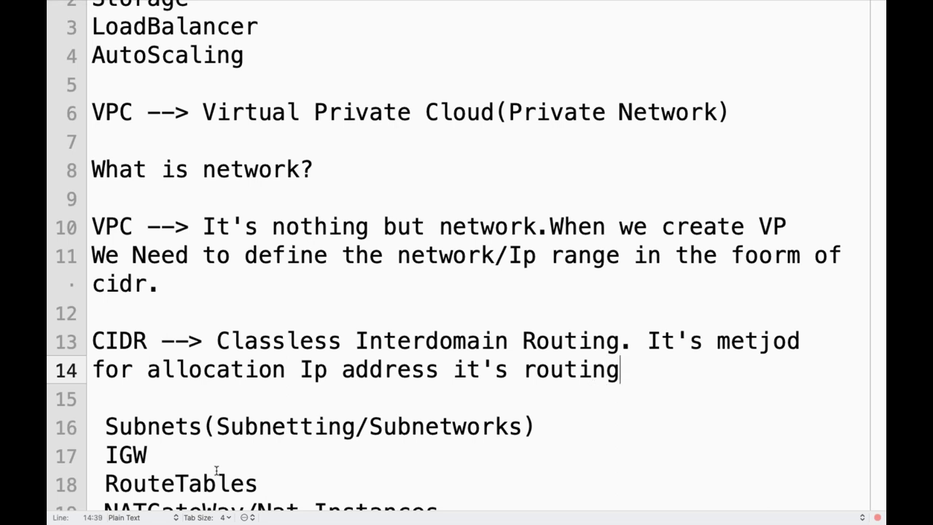
pyautogui.press('Return')
pyautogui.press('Return')
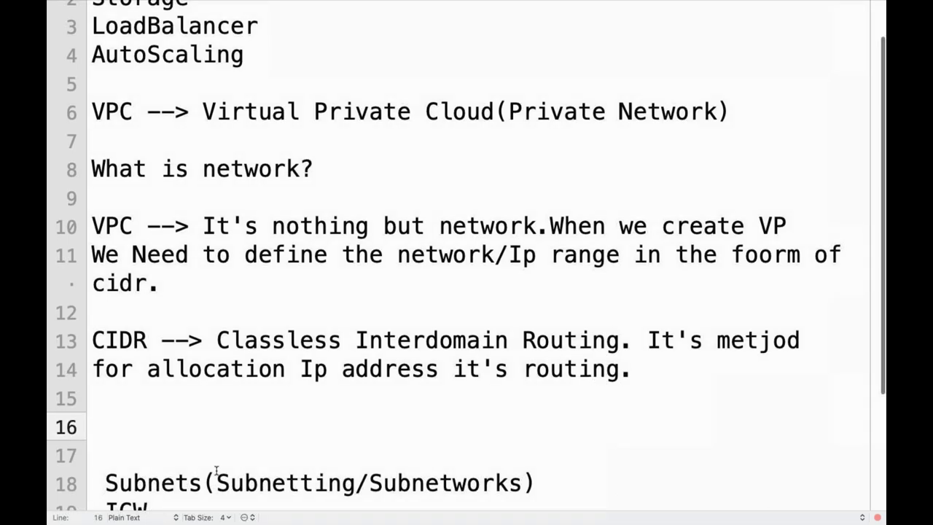
# Correct the misspelled word "metjod" to "method" in the CIDR note
pyautogui.scroll(-2, 204, 460)
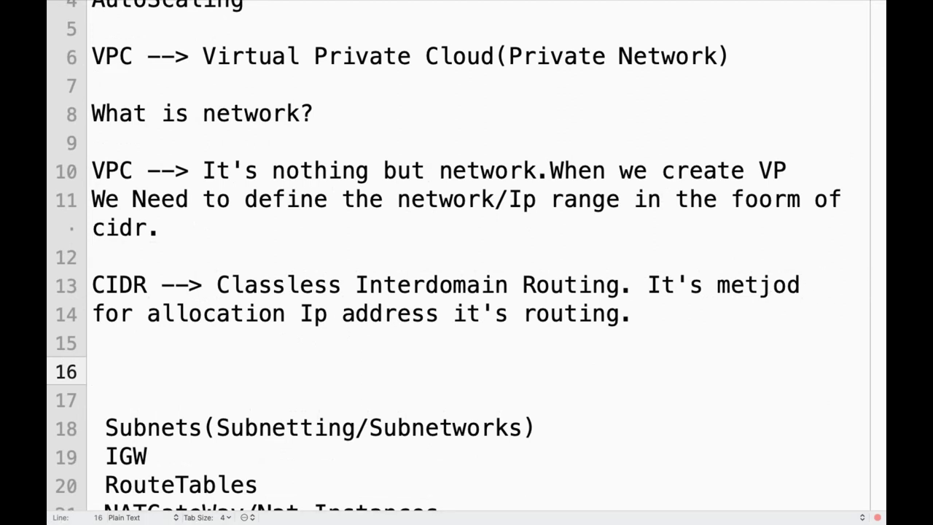
pyautogui.click(771, 286)
pyautogui.press('BackSpace')
pyautogui.write('h')
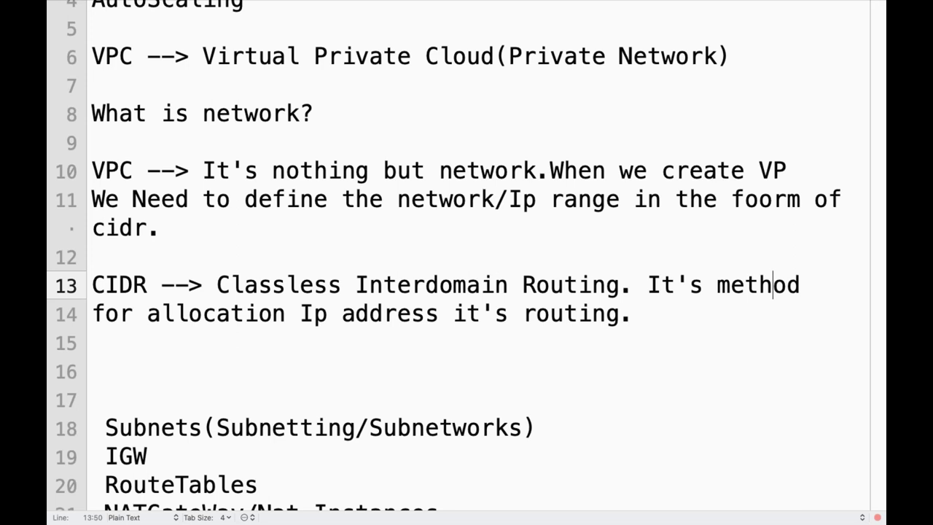
pyautogui.scroll(-2, 773, 285)
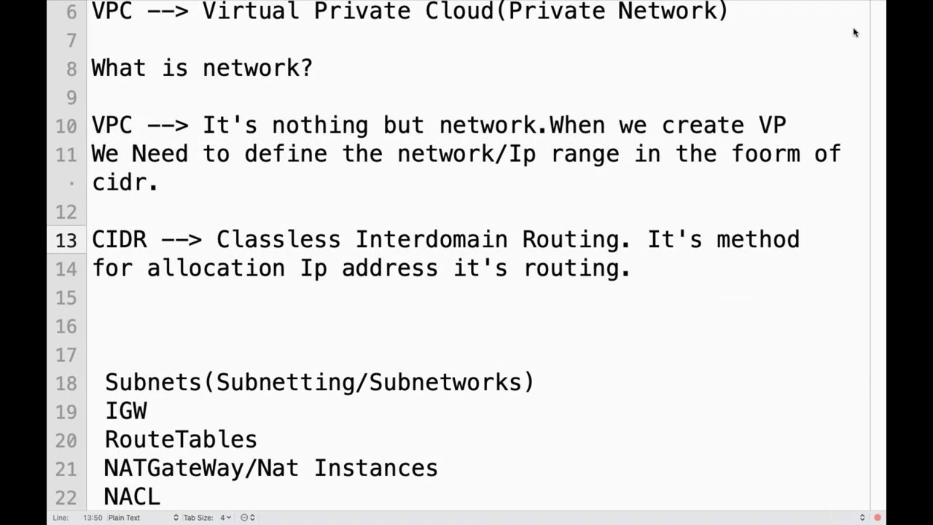
# Switch back to Chrome and duplicate the browser tab showing the VPC list
pyautogui.press('super+Tab')
pyautogui.press('super+Tab')
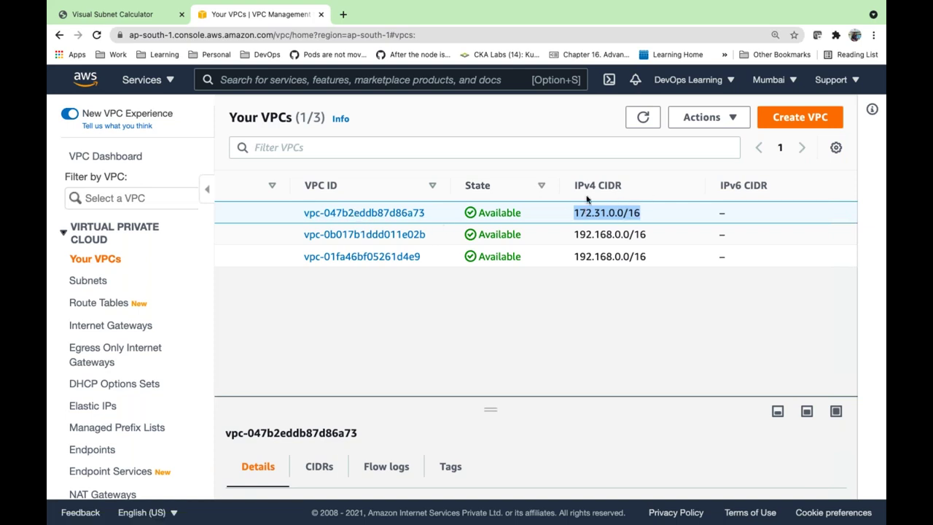
pyautogui.rightClick(250, 17)
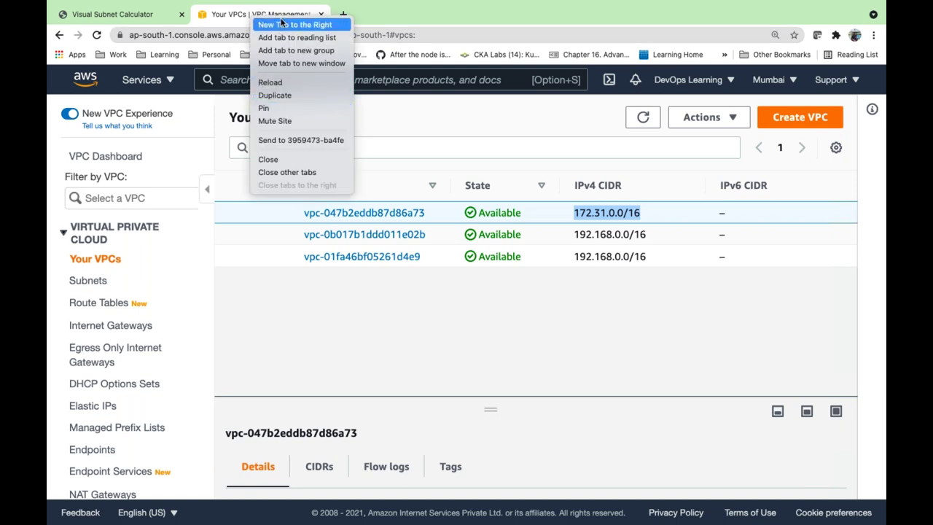
pyautogui.click(273, 96)
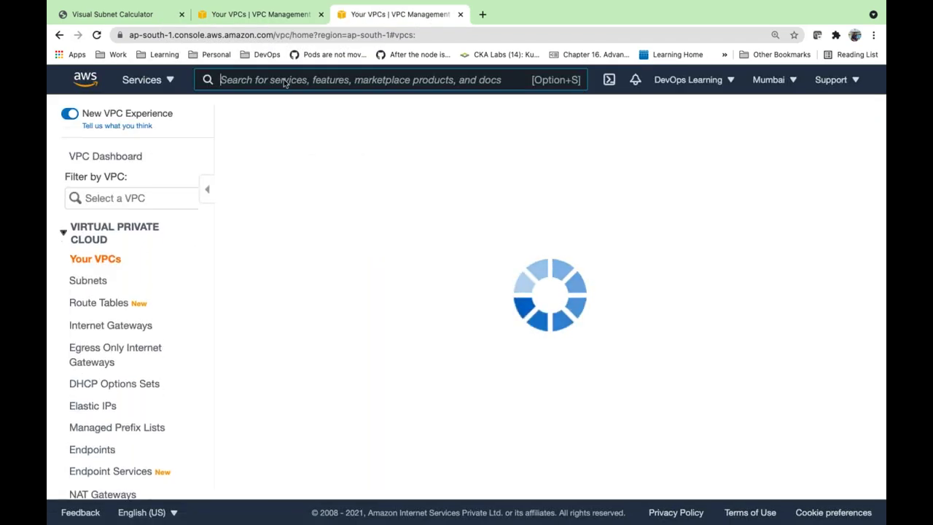
# Search the AWS services for "Ec2" and open the EC2 dashboard in the duplicated tab
pyautogui.hotkey('alt', 's')
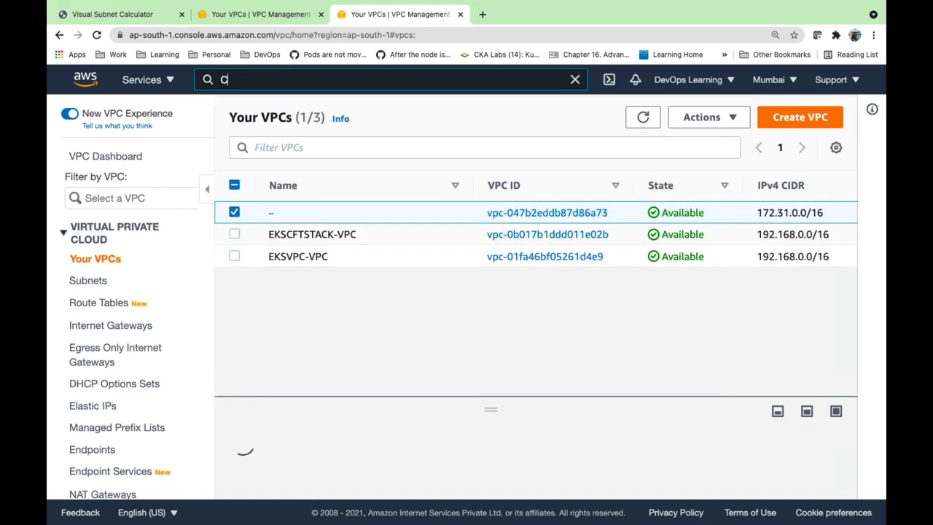
pyautogui.write('Cec')
pyautogui.press('BackSpace')
pyautogui.press('BackSpace')
pyautogui.press('BackSpace')
pyautogui.write('Ec2')
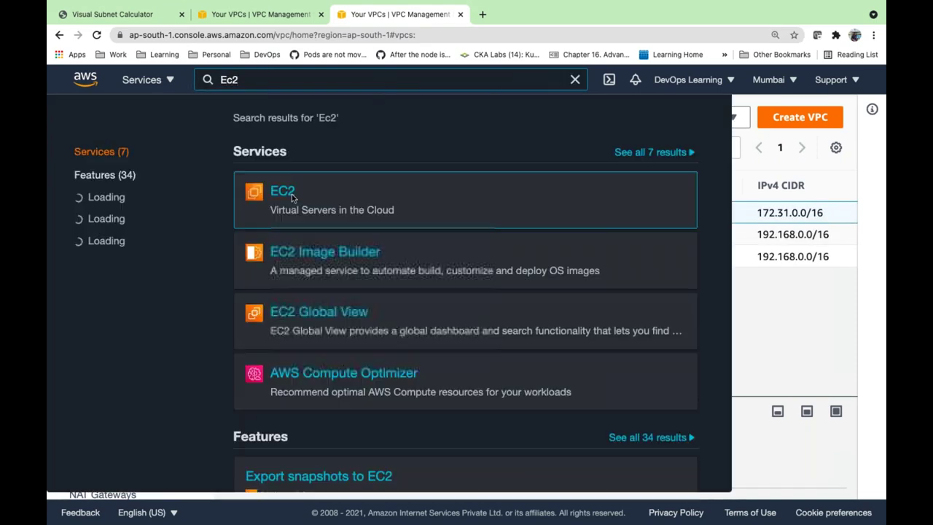
pyautogui.press('Return')
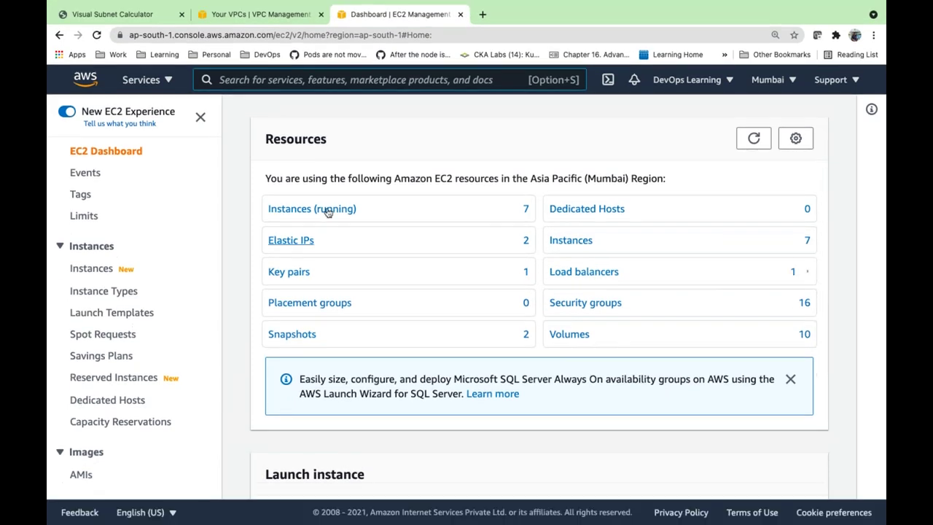
# List the running EC2 instances and open the networking information of MavenWebAppServer_1a
pyautogui.click(327, 210)
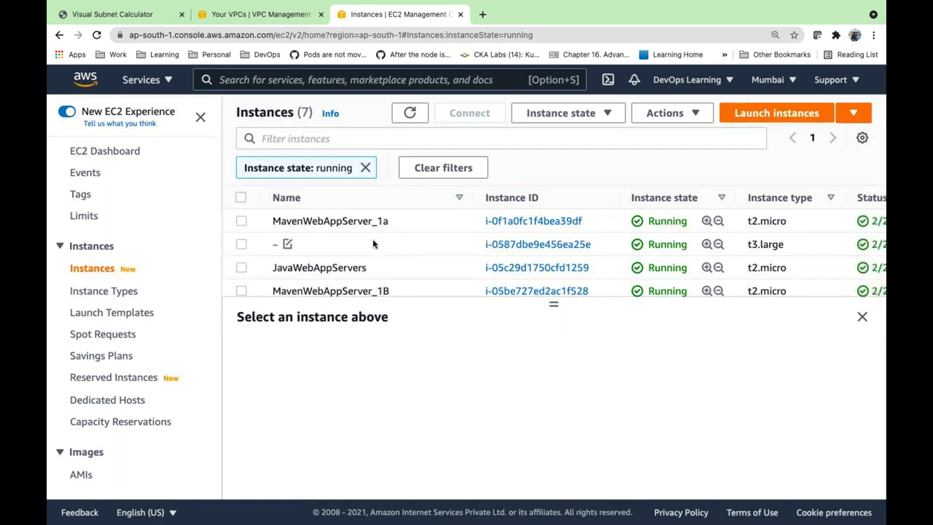
pyautogui.click(240, 221)
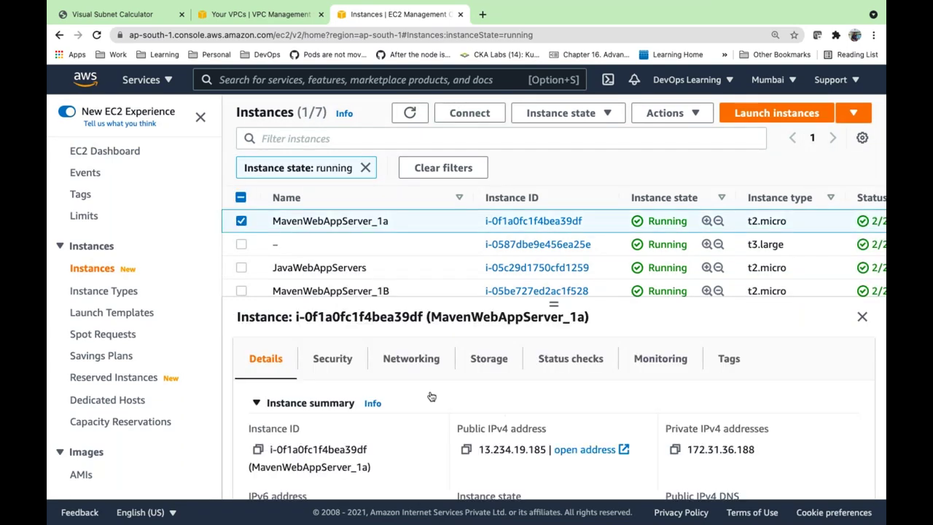
pyautogui.click(400, 359)
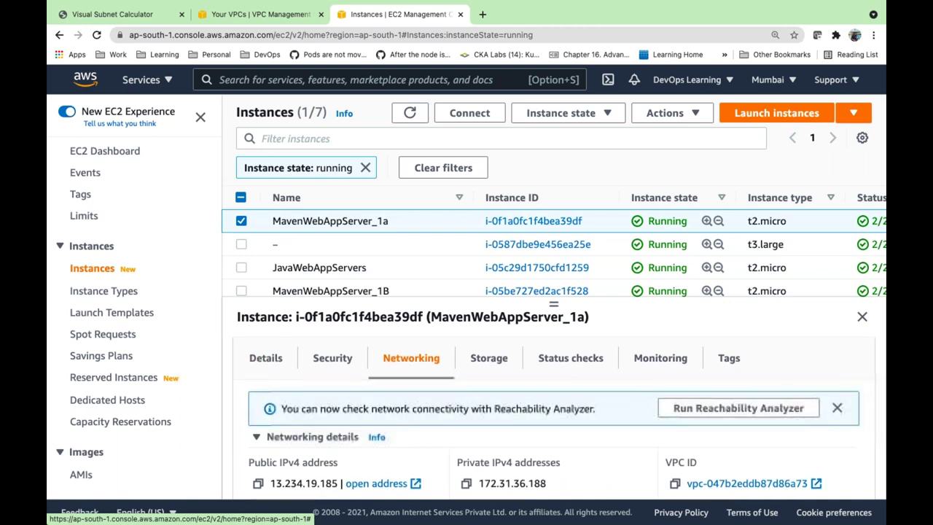
# Examine the private IPv4 address, VPC ID and subnet ID in the networking details of MavenWebAppServer_1a
pyautogui.scroll(-3, 554, 394)
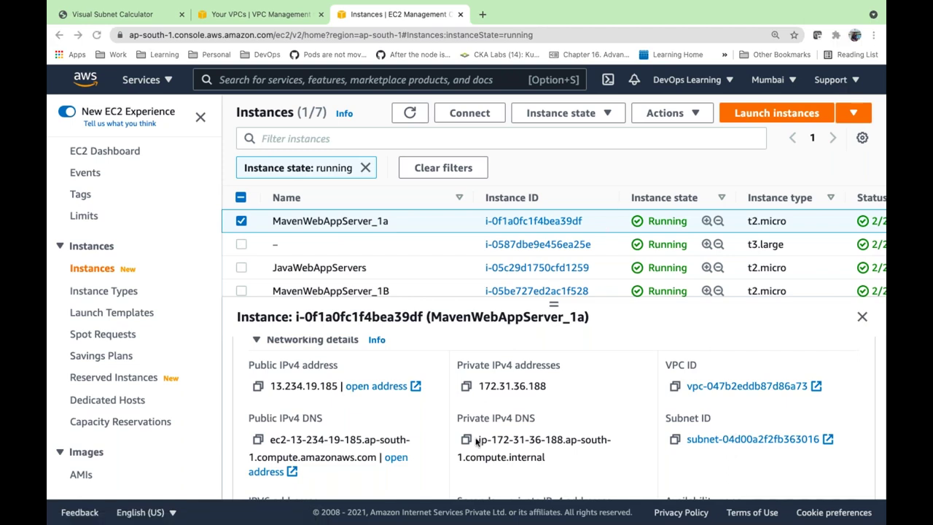
pyautogui.scroll(1, 476, 441)
pyautogui.scroll(2, 477, 442)
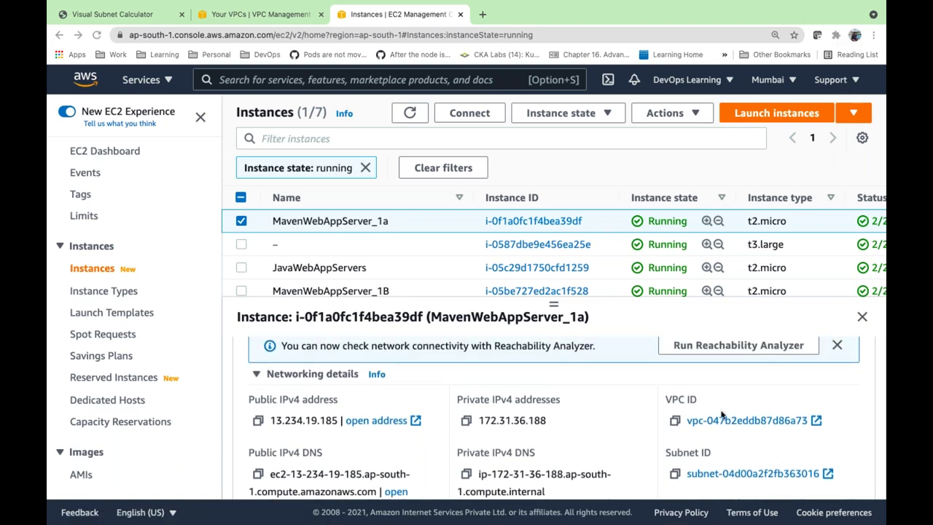
pyautogui.scroll(-7, 722, 415)
pyautogui.scroll(4, 744, 396)
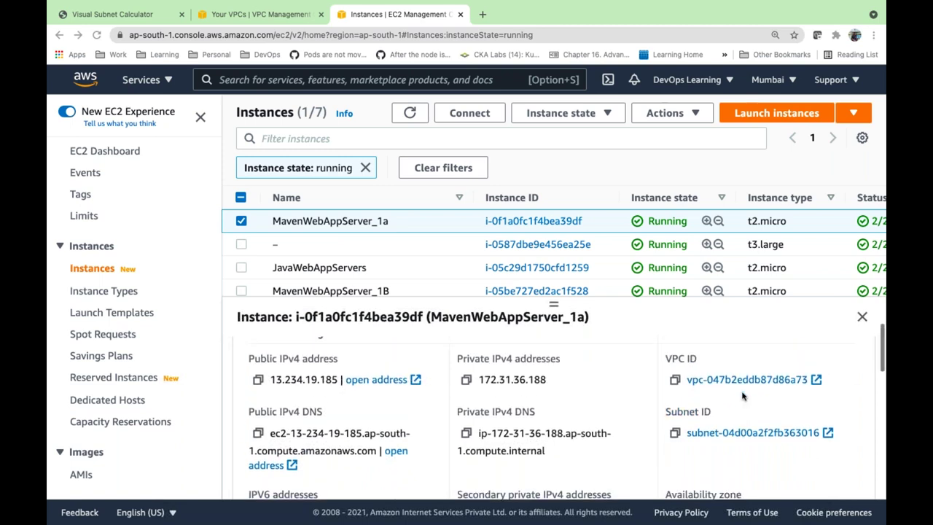
pyautogui.rightClick(743, 396)
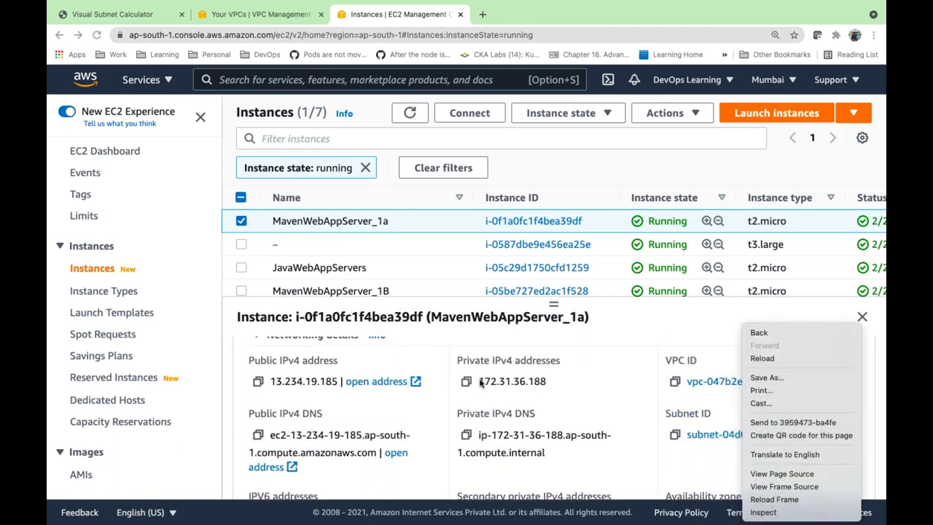
pyautogui.click(481, 384)
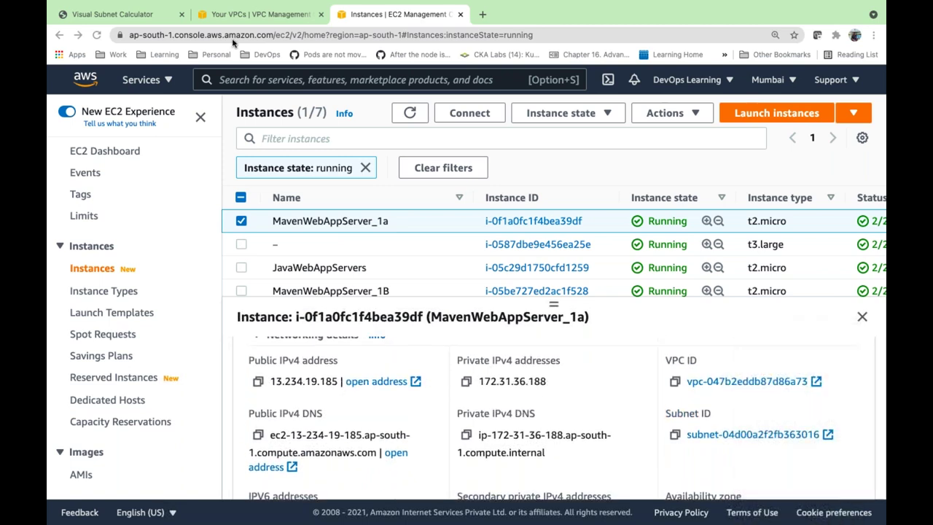
# Compare the first VPC's IPv4 CIDR in the VPC list with the private IPv4 address of MavenWebAppServer_1a
pyautogui.click(241, 14)
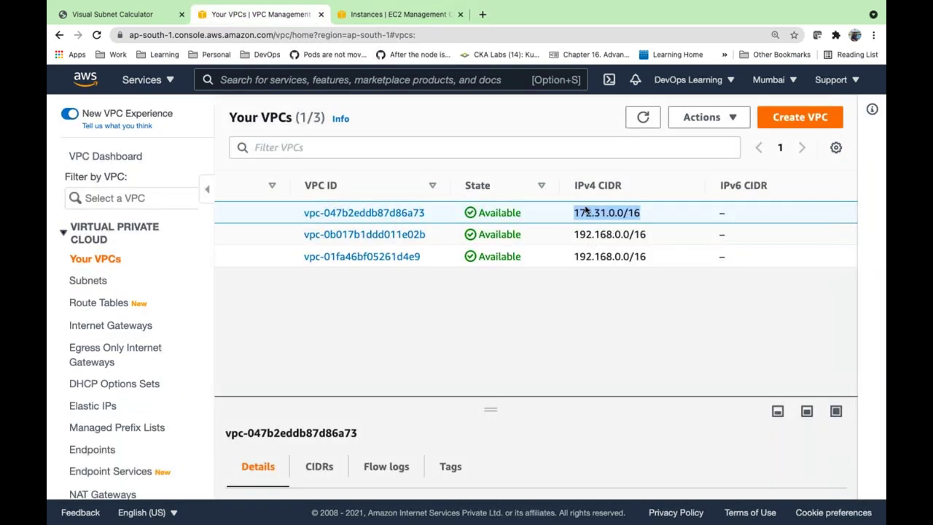
pyautogui.moveTo(574, 212); pyautogui.dragTo(641, 213)
pyautogui.click(388, 24)
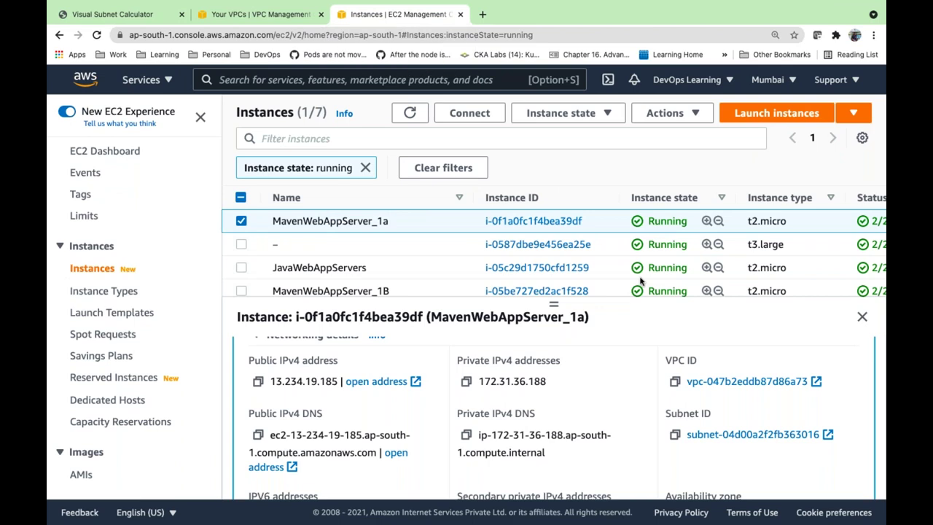
pyautogui.doubleClick(494, 383)
pyautogui.tripleClick(493, 383)
pyautogui.doubleClick(494, 383)
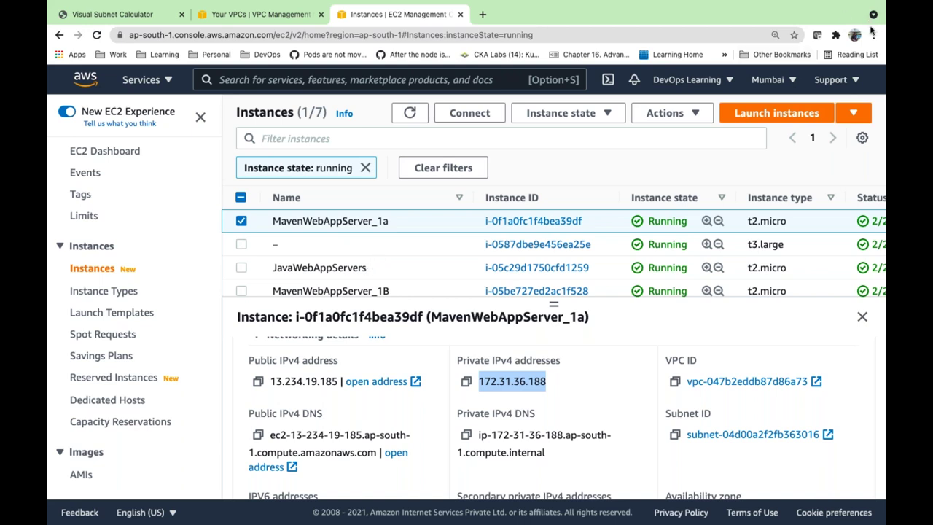
# Switch to PowerPoint and highlight the VPC item's "User-defined address space up to /16" text on slide 2
pyautogui.press('super+Tab')
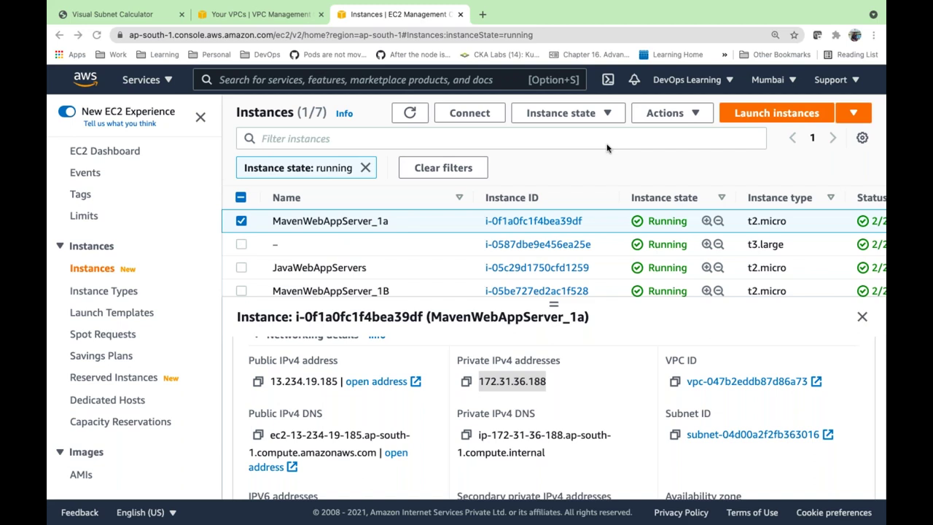
pyautogui.press('super+Tab')
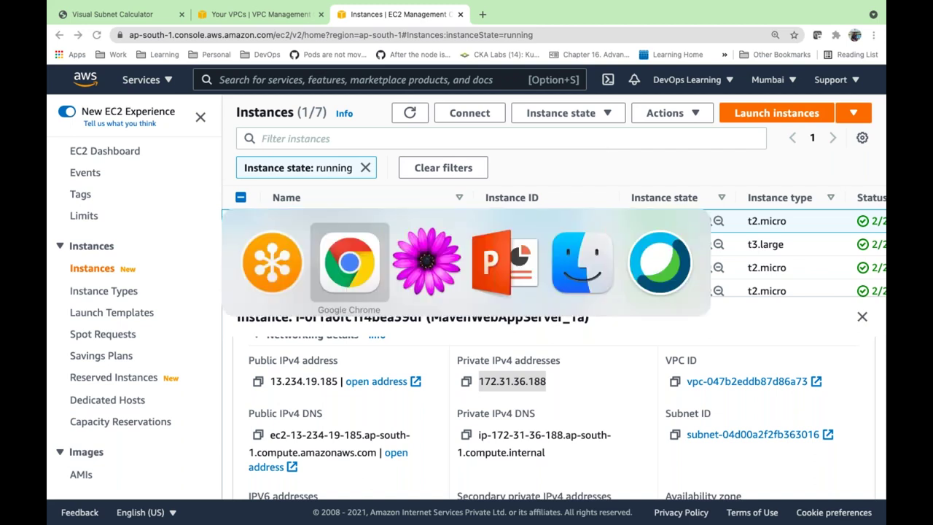
pyautogui.press('super+Tab')
pyautogui.press('super+Tab')
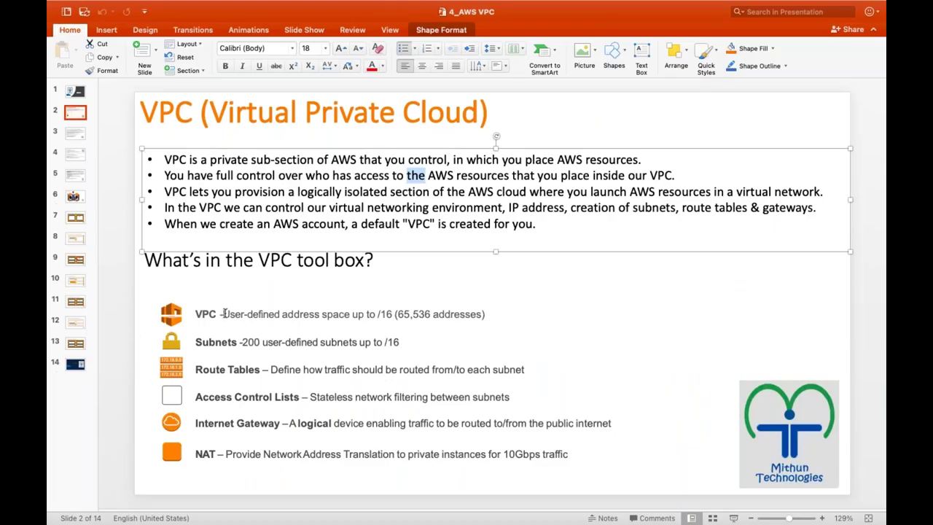
pyautogui.moveTo(223, 313); pyautogui.dragTo(391, 318)
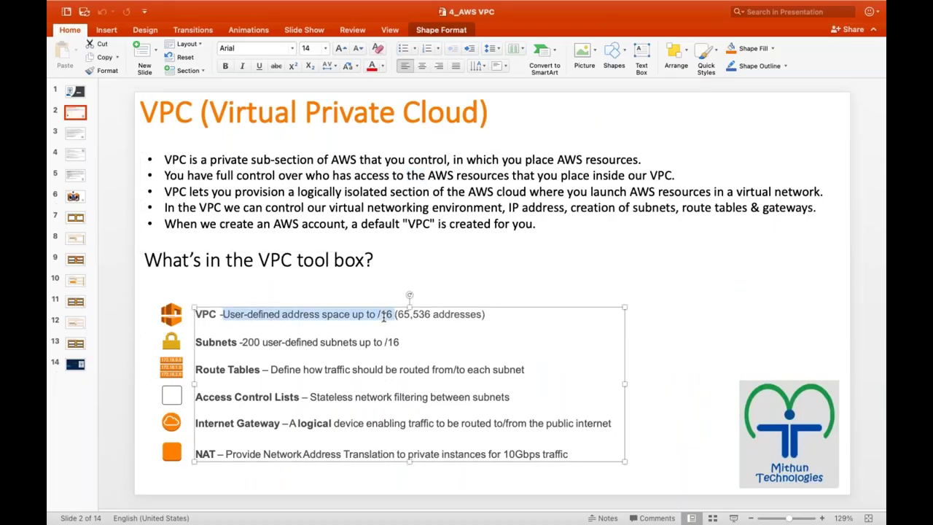
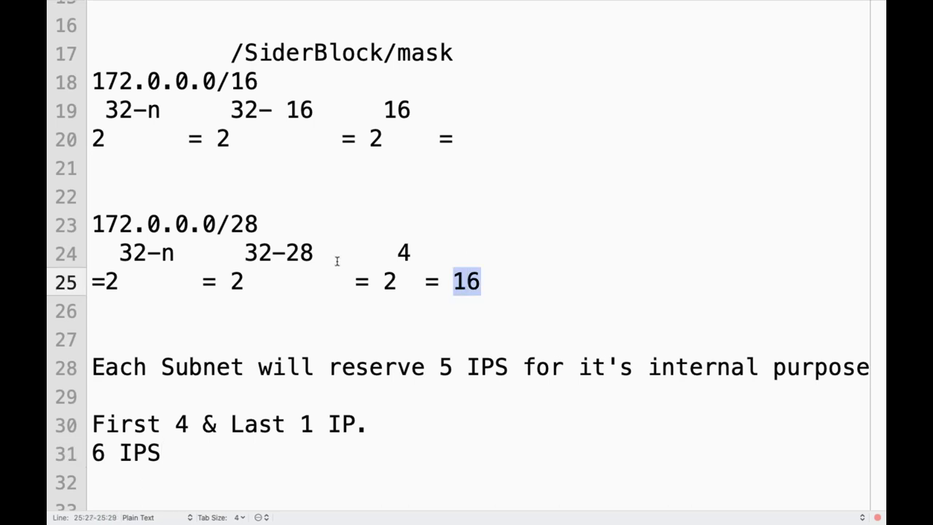
# Highlight the /28 mask and the whole 172.0.0.0/28 line in the CIDR notes
pyautogui.doubleClick(249, 225)
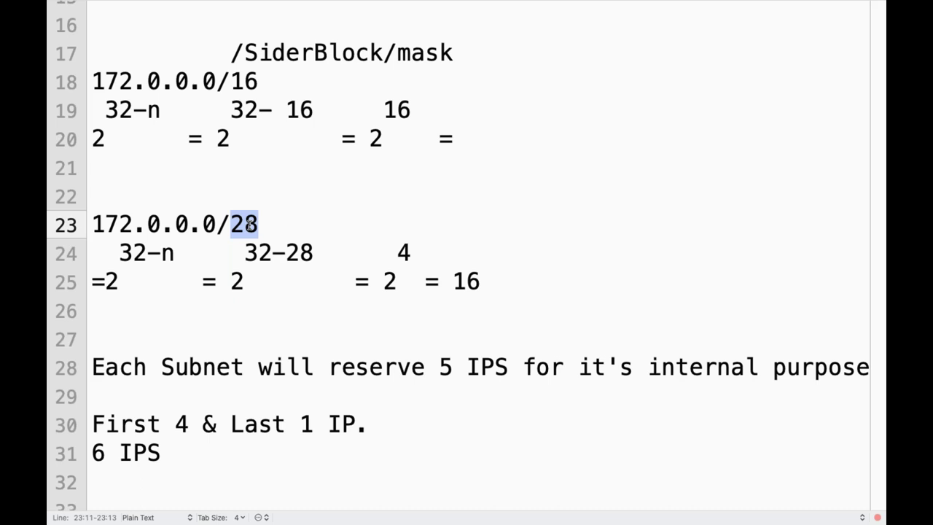
pyautogui.click(250, 225)
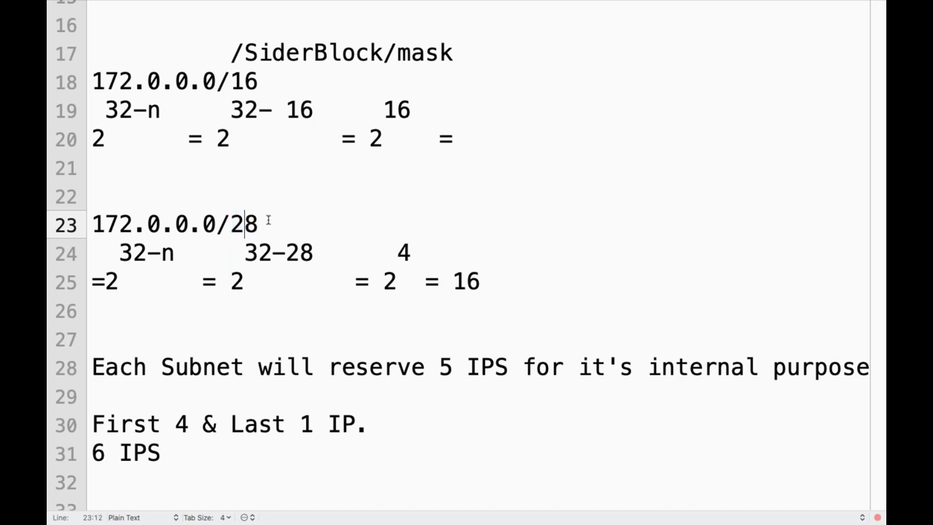
pyautogui.click(48, 223)
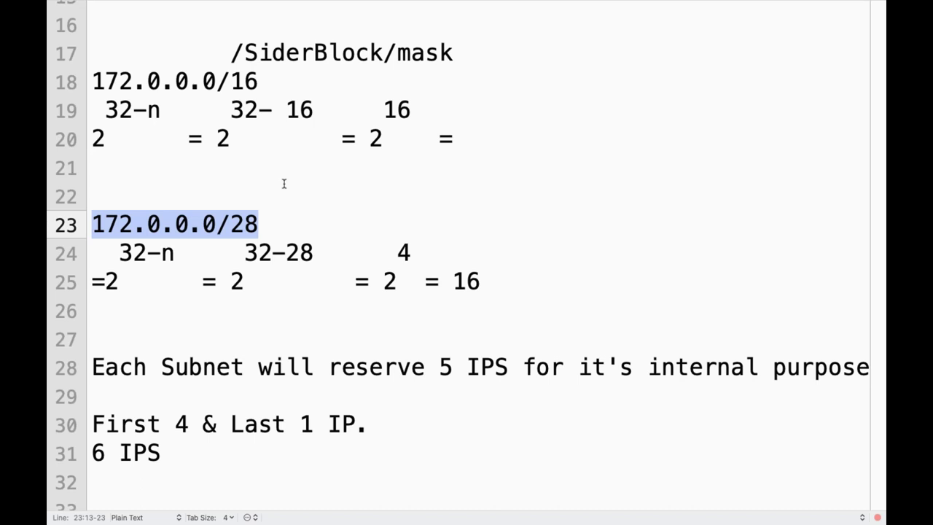
# Switch to Chrome, bring up the Visual Subnet Calculator and reload its page to clear the existing subnet divisions
pyautogui.press('super+Tab')
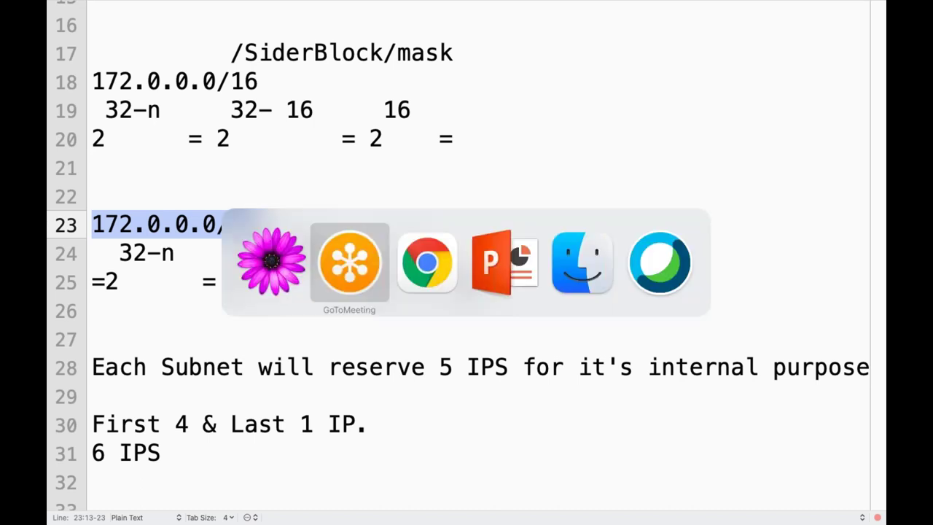
pyautogui.press('super+Tab')
pyautogui.press('Tab')
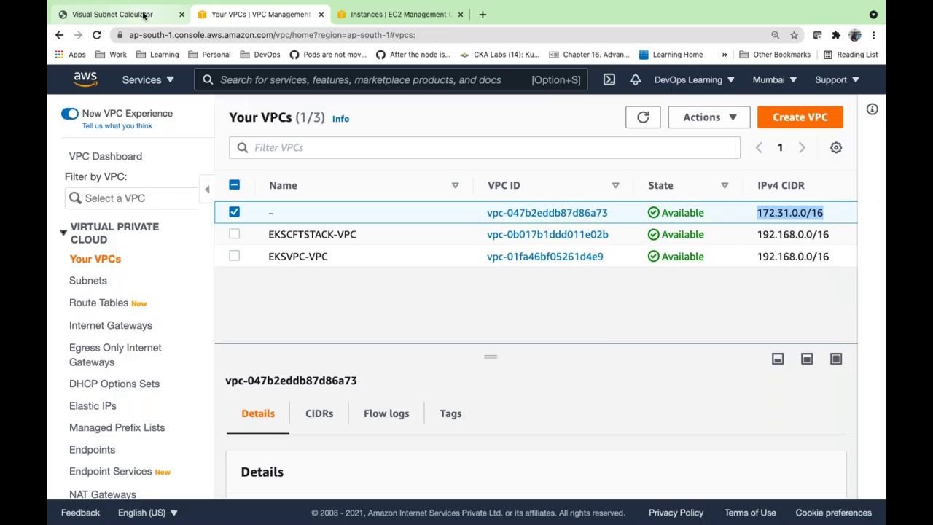
pyautogui.click(134, 13)
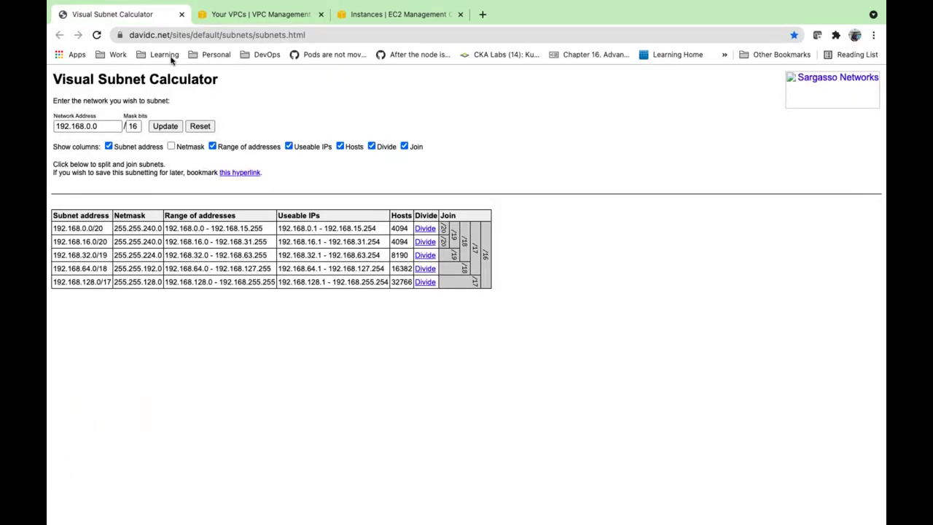
pyautogui.click(96, 34)
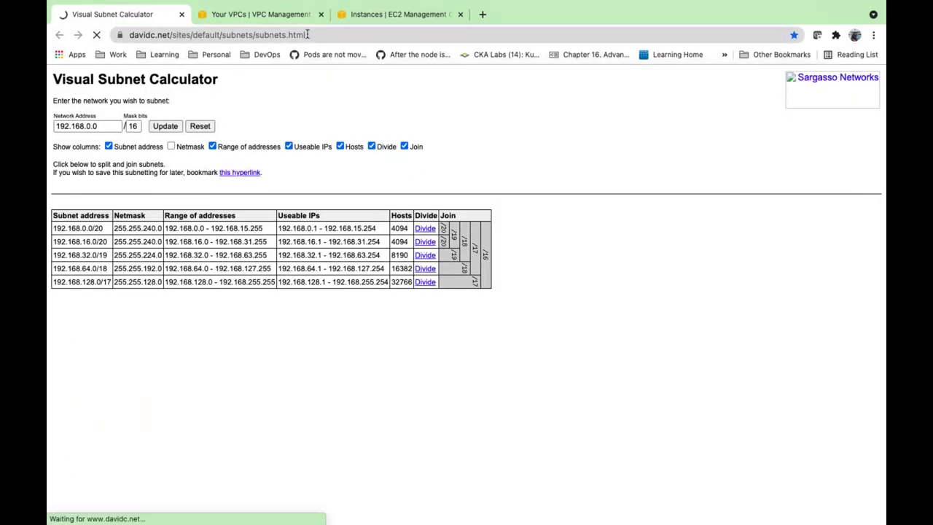
pyautogui.click(323, 33)
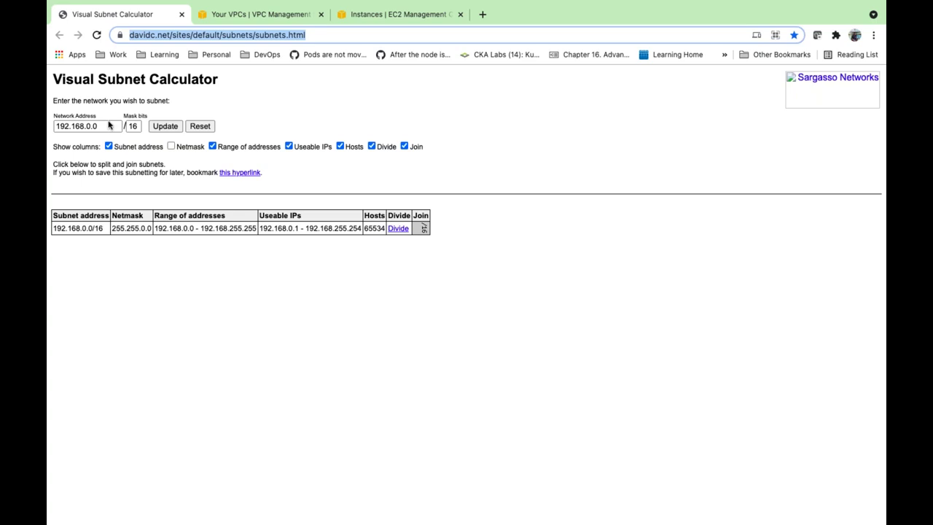
# Examine the mask bits, host count and network address of the 192.168.0.0/16 network in the calculator
pyautogui.doubleClick(132, 127)
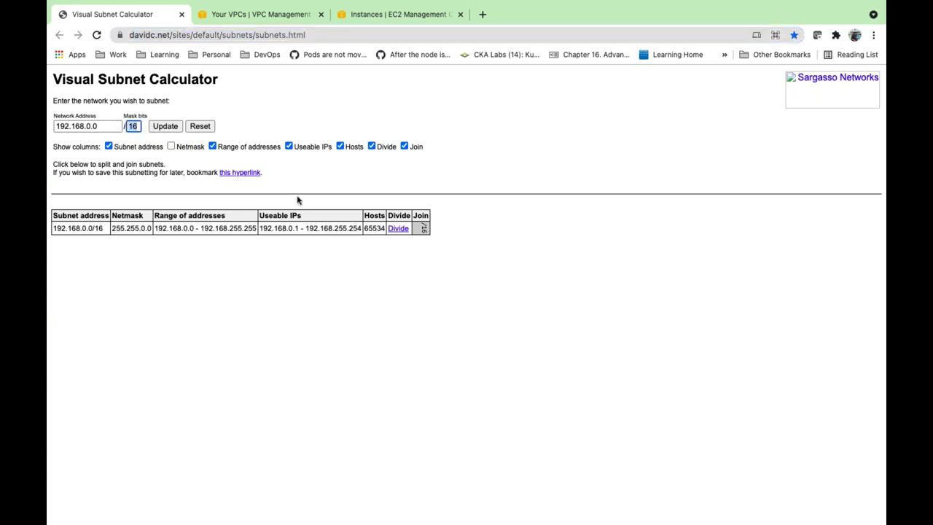
pyautogui.doubleClick(374, 229)
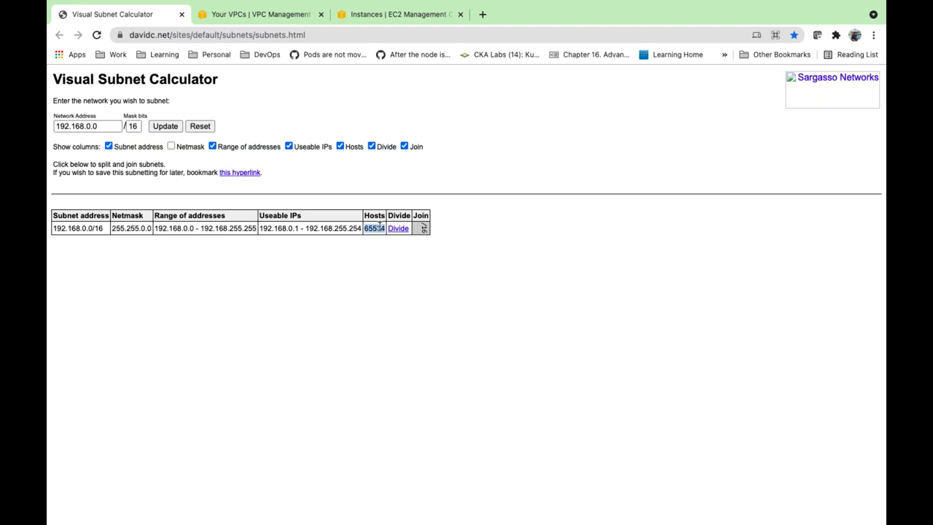
pyautogui.doubleClick(379, 228)
pyautogui.click(398, 321)
pyautogui.doubleClick(374, 228)
pyautogui.click(397, 404)
pyautogui.click(73, 124)
pyautogui.doubleClick(72, 124)
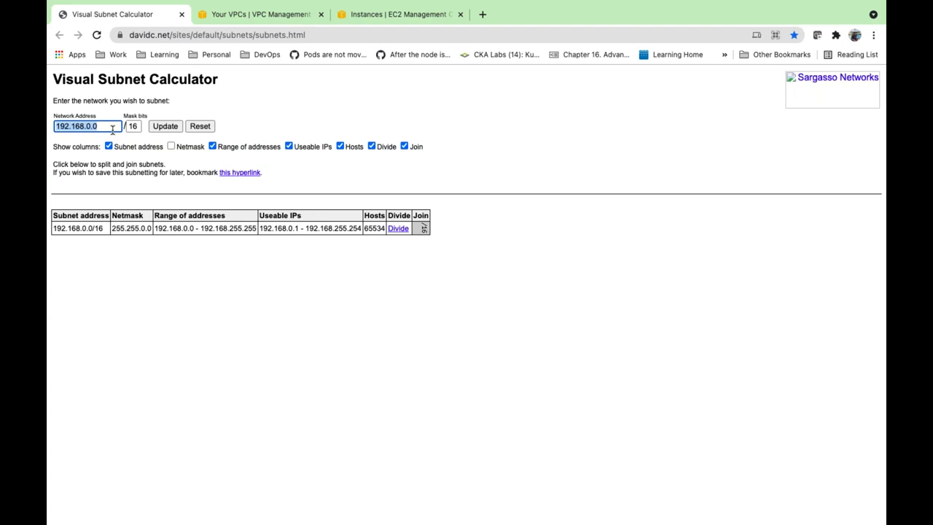
# Divide the 192.168.0.0/16 network into two /17 subnets and compare their addresses with the original network address
pyautogui.click(397, 231)
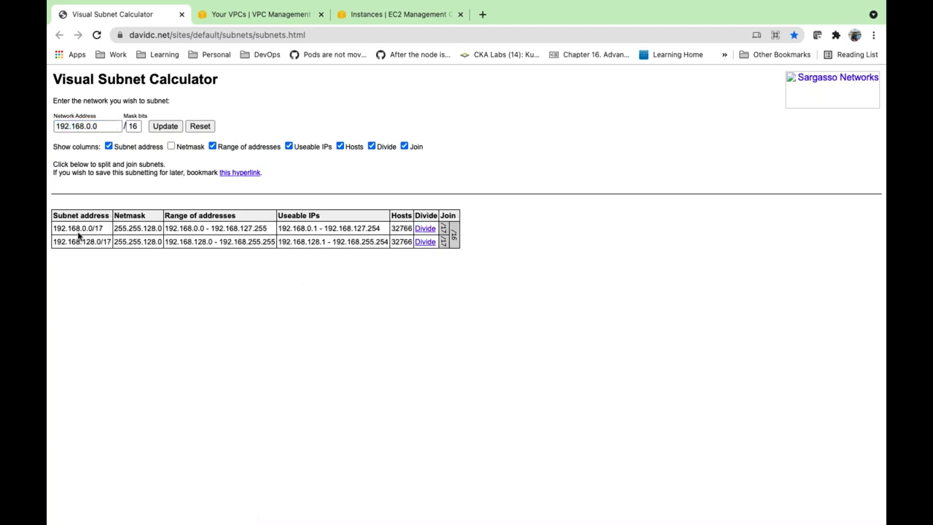
pyautogui.moveTo(54, 228); pyautogui.dragTo(359, 228)
pyautogui.click(259, 227)
pyautogui.moveTo(106, 229); pyautogui.dragTo(53, 228)
pyautogui.click(80, 241)
pyautogui.doubleClick(79, 242)
pyautogui.click(105, 239)
pyautogui.click(81, 127)
pyautogui.moveTo(57, 128); pyautogui.dragTo(123, 128)
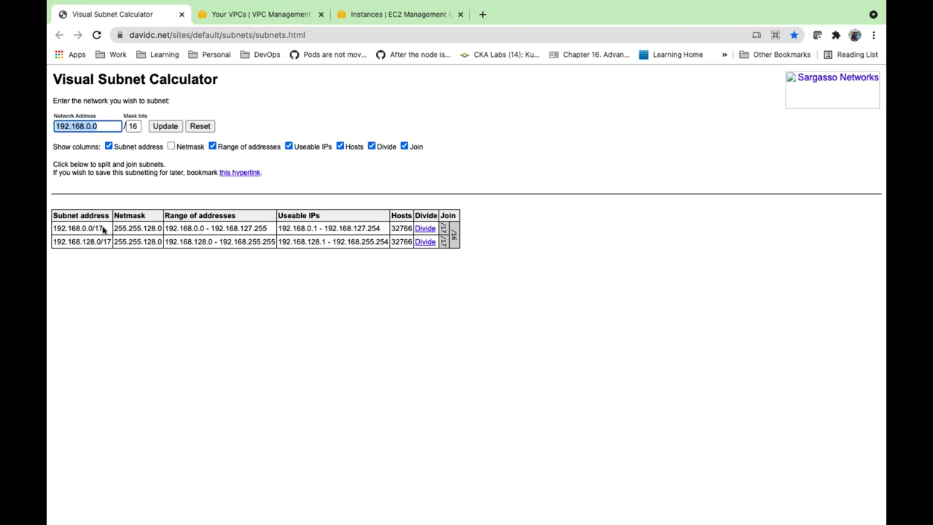
pyautogui.tripleClick(66, 229)
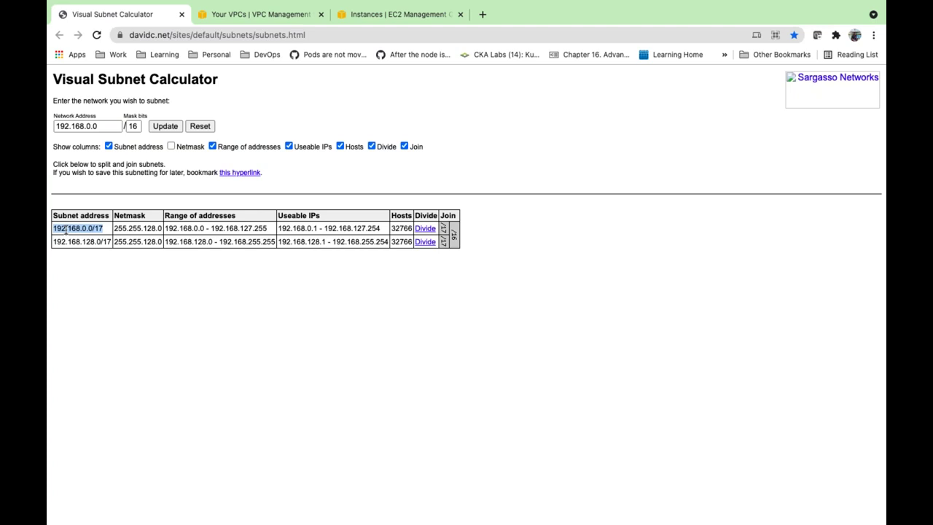
pyautogui.tripleClick(82, 242)
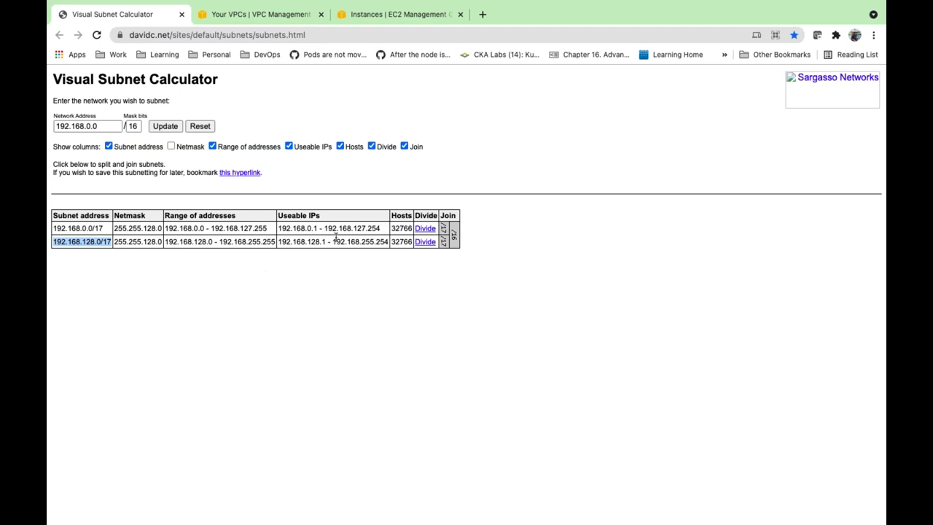
# Divide the 192.168.0.0/17 and 192.168.128.0/17 subnets into /18 subnets
pyautogui.click(424, 231)
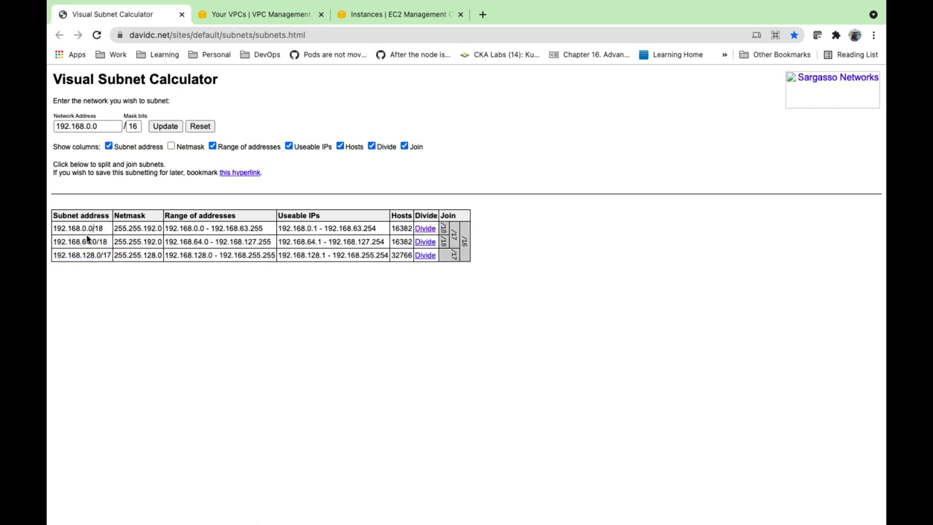
pyautogui.moveTo(53, 241); pyautogui.dragTo(91, 241)
pyautogui.click(99, 254)
pyautogui.tripleClick(99, 254)
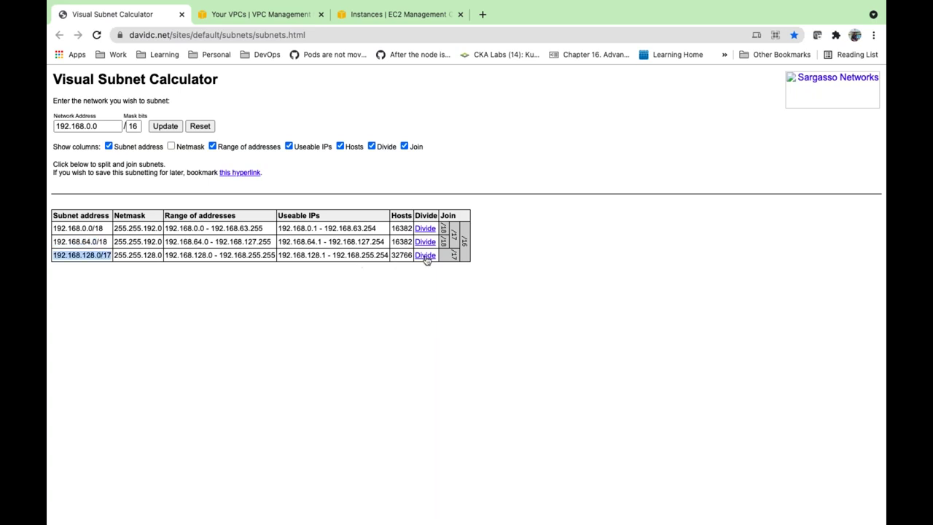
pyautogui.click(425, 256)
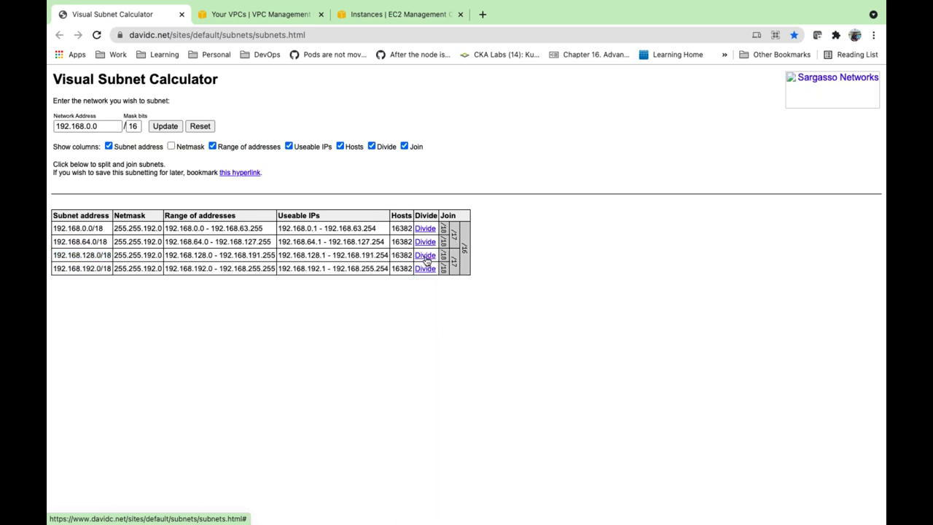
pyautogui.moveTo(53, 227); pyautogui.dragTo(334, 288)
pyautogui.click(363, 340)
# Divide the 192.168.192.0/18, 192.168.128.0/18 and 192.168.64.0/18 subnets into /19 subnets
pyautogui.click(425, 269)
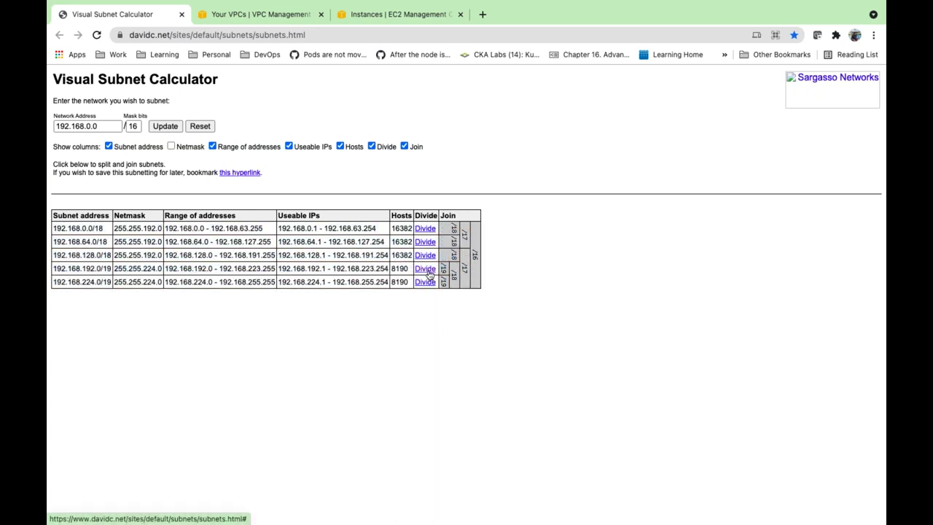
pyautogui.click(428, 256)
pyautogui.click(426, 243)
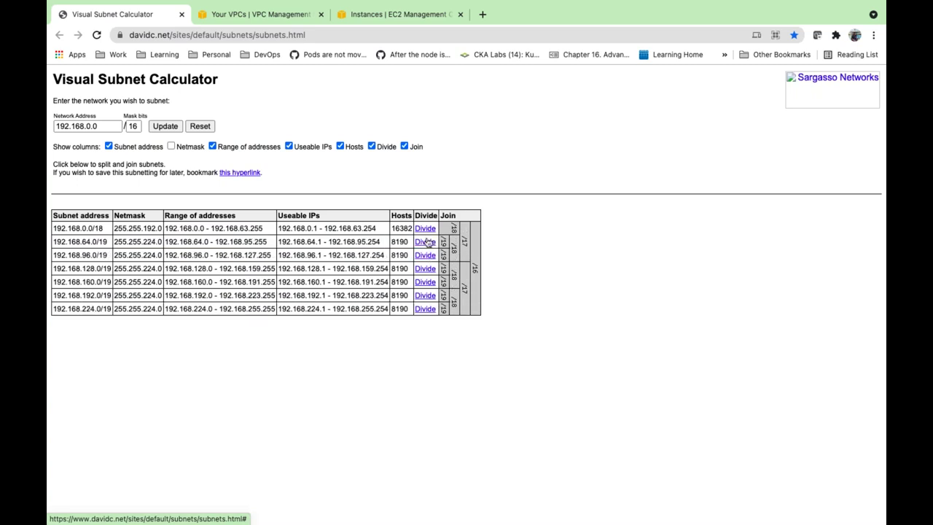
# Divide the first subnet, 192.168.0.0/18, repeatedly until it reaches 192.168.0.0/32
pyautogui.click(426, 229)
pyautogui.click(426, 229)
pyautogui.click(426, 229)
pyautogui.click(426, 229)
pyautogui.click(426, 229)
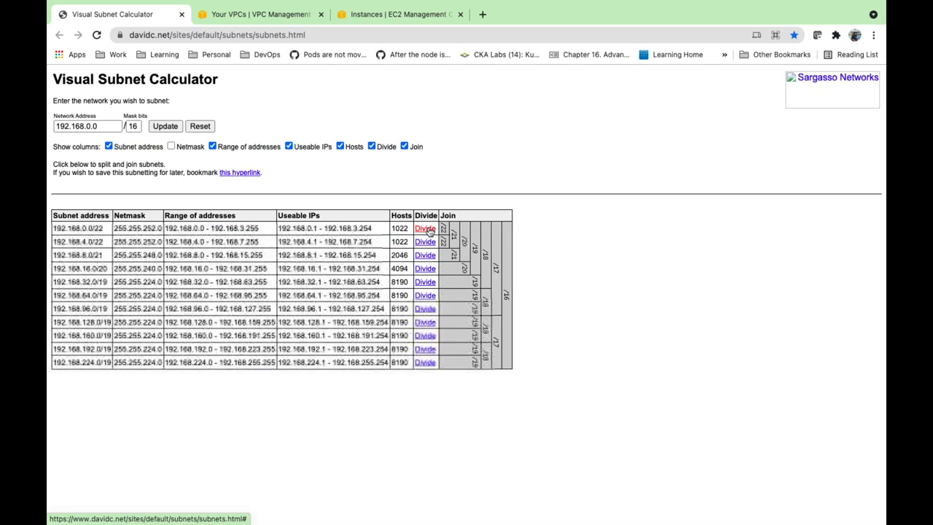
pyautogui.click(426, 229)
pyautogui.click(429, 230)
pyautogui.click(430, 230)
pyautogui.click(430, 230)
pyautogui.click(429, 230)
pyautogui.click(429, 230)
pyautogui.click(429, 229)
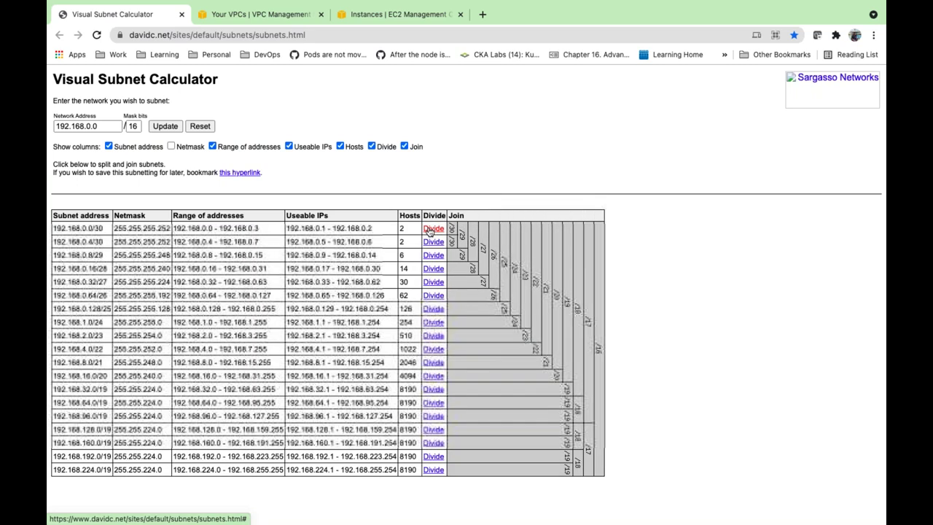
pyautogui.click(430, 229)
pyautogui.click(429, 230)
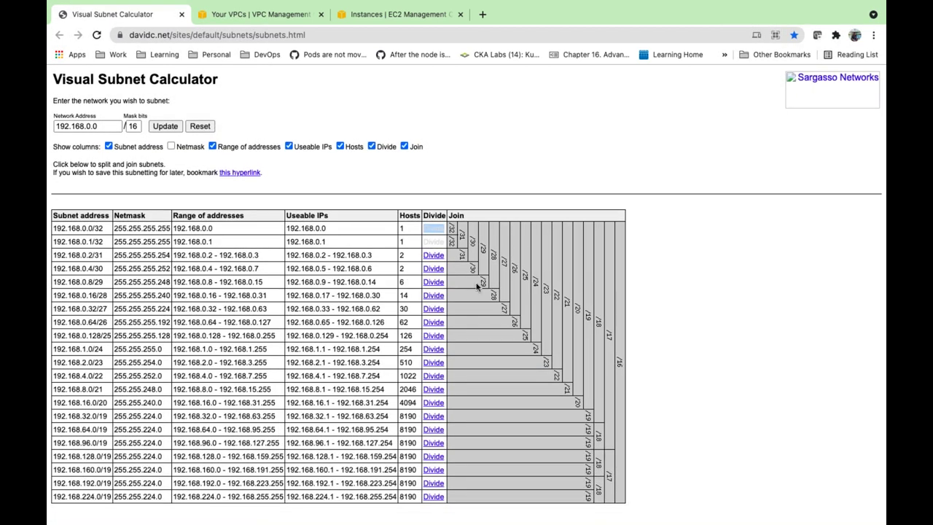
# Examine the divided subnet table, highlighting the 192.168.0.128/25 row and the smallest subnets from /29 to /32
pyautogui.scroll(-1, 478, 287)
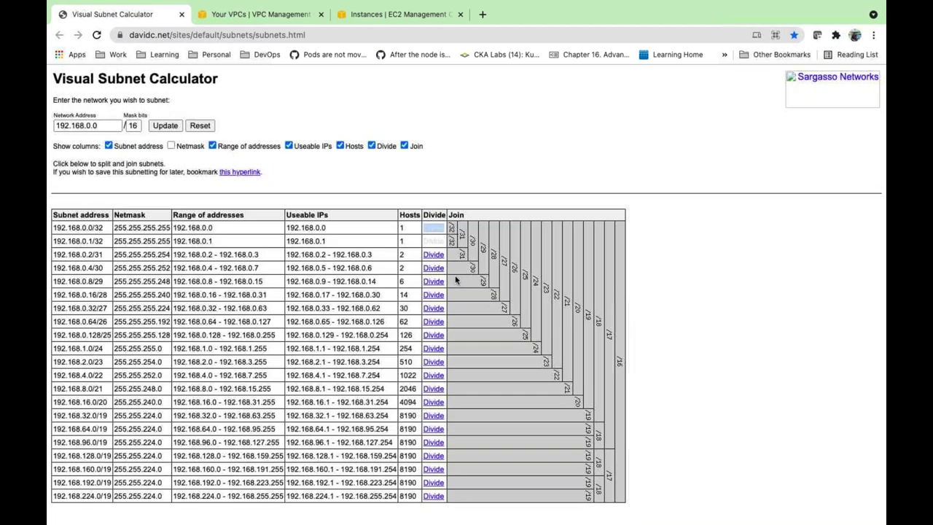
pyautogui.scroll(1, 441, 339)
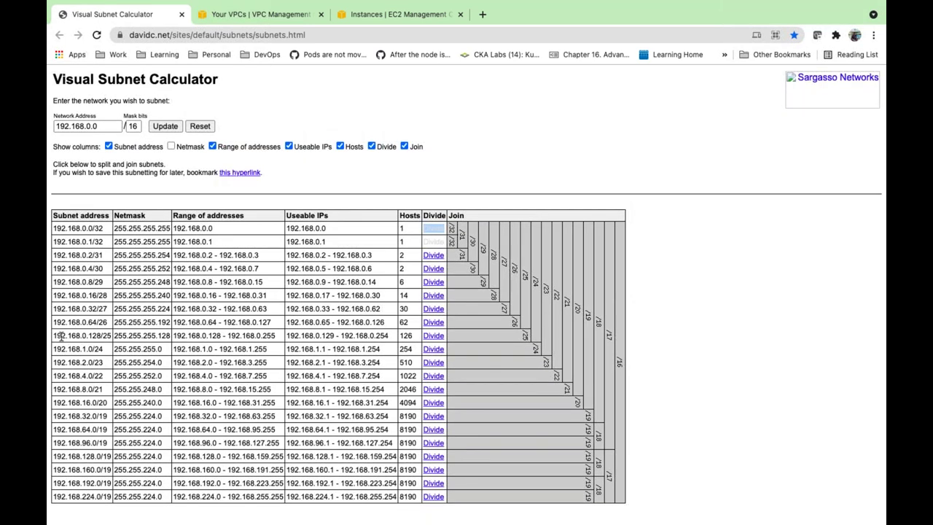
pyautogui.moveTo(61, 335); pyautogui.dragTo(315, 334)
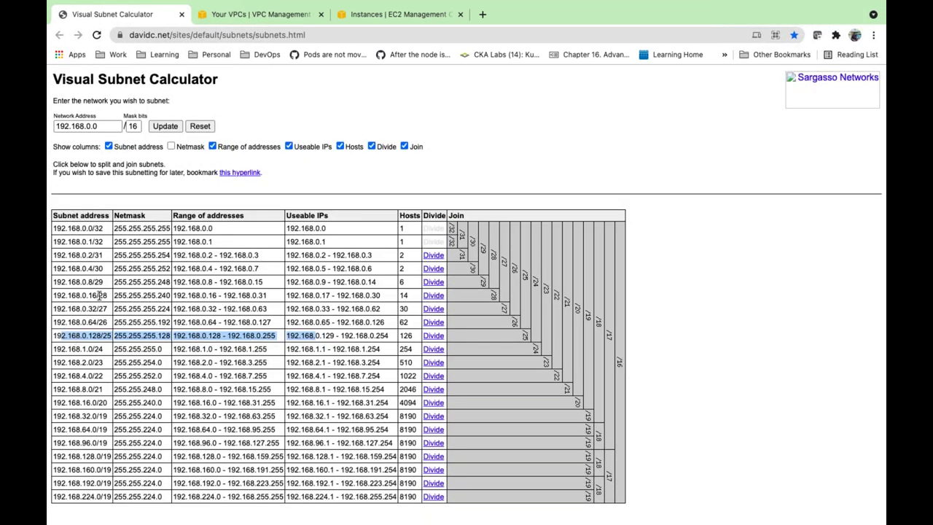
pyautogui.moveTo(105, 285); pyautogui.dragTo(80, 233)
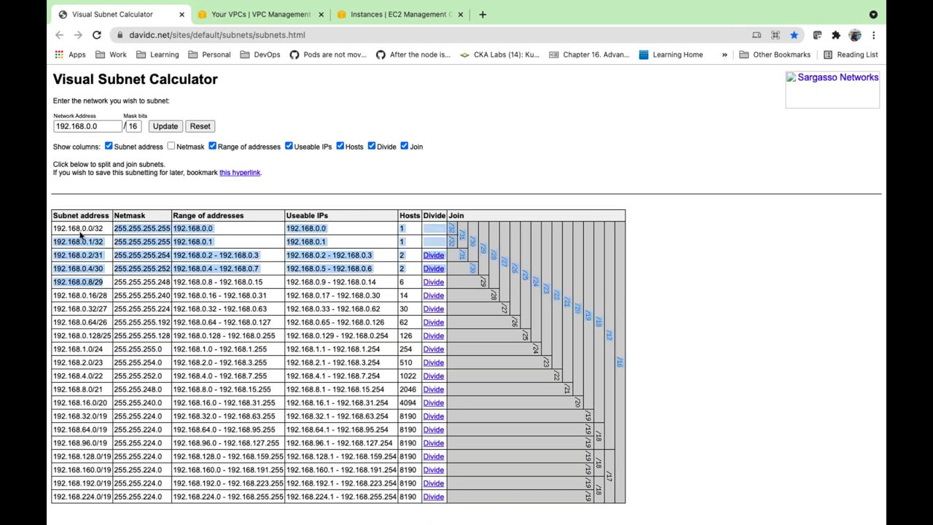
# Examine the 192.168.0.16/28 row of the subnet table, highlighting its subnet address and host count
pyautogui.click(414, 286)
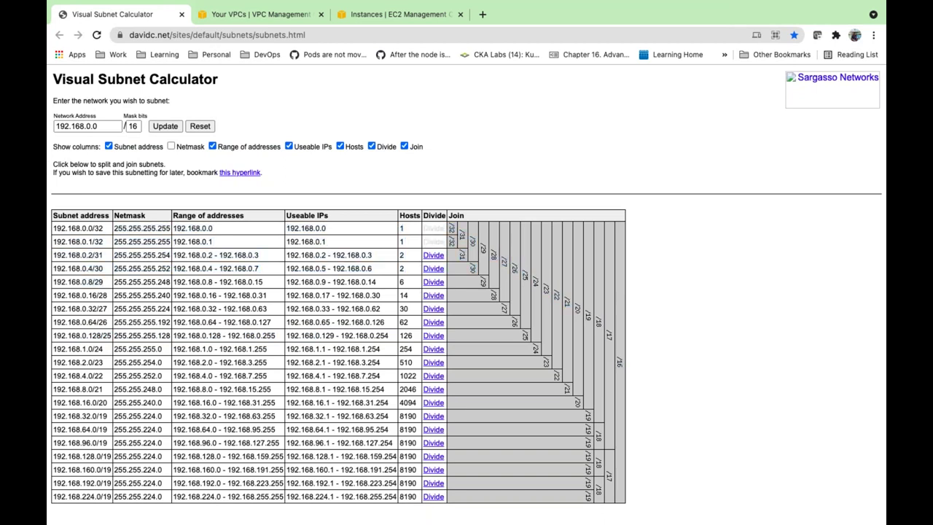
pyautogui.doubleClick(404, 295)
pyautogui.doubleClick(90, 297)
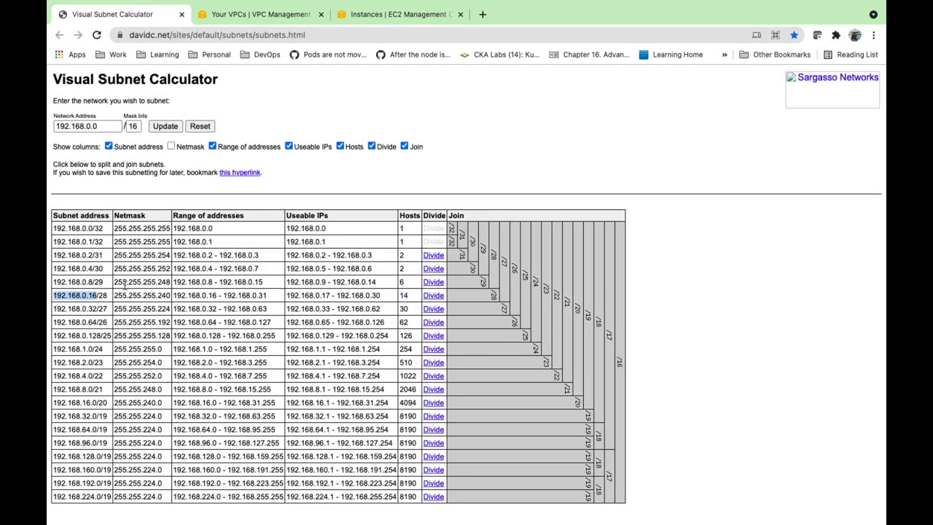
pyautogui.doubleClick(403, 295)
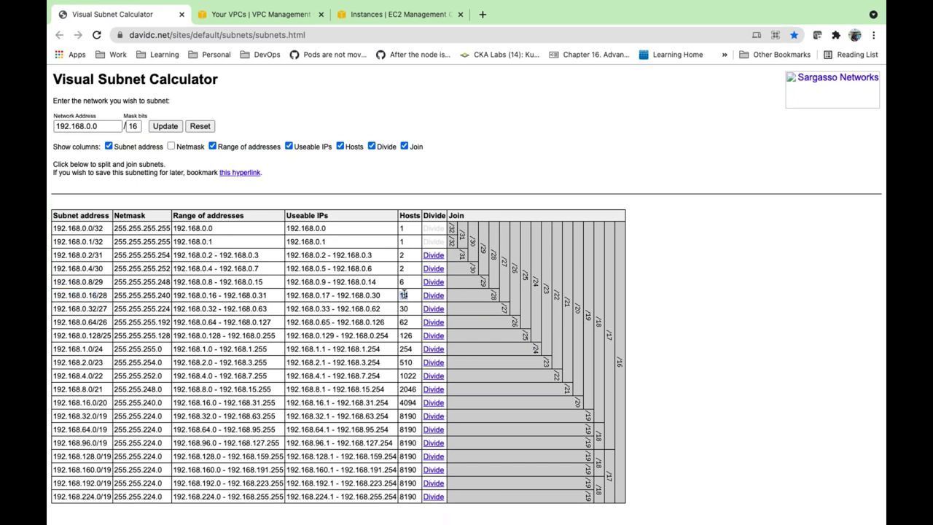
pyautogui.click(404, 295)
pyautogui.moveTo(110, 296); pyautogui.dragTo(63, 296)
pyautogui.click(406, 295)
pyautogui.doubleClick(405, 294)
pyautogui.click(406, 294)
# Divide the 192.168.0.2/31, 192.168.0.4/30 and 192.168.0.6/31 subnets down to /32 subnets
pyautogui.doubleClick(133, 126)
pyautogui.click(432, 256)
pyautogui.doubleClick(433, 281)
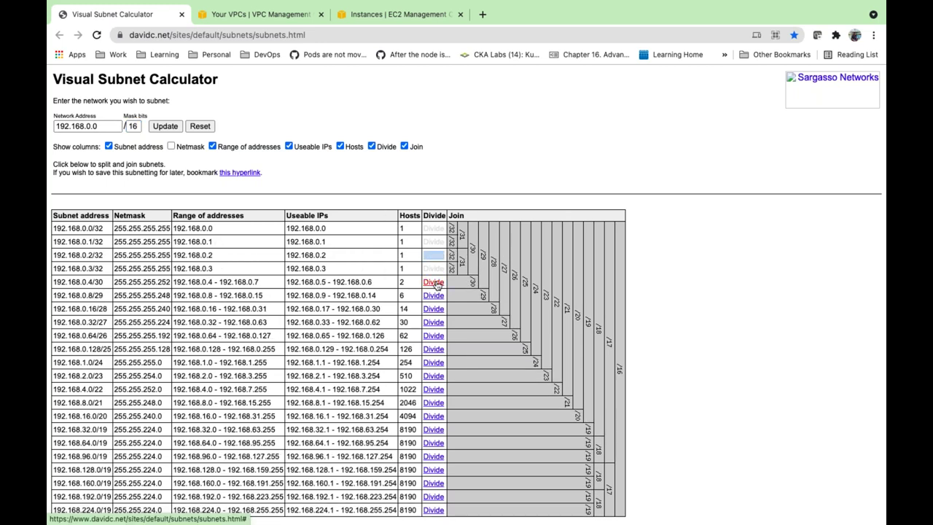
pyautogui.doubleClick(132, 126)
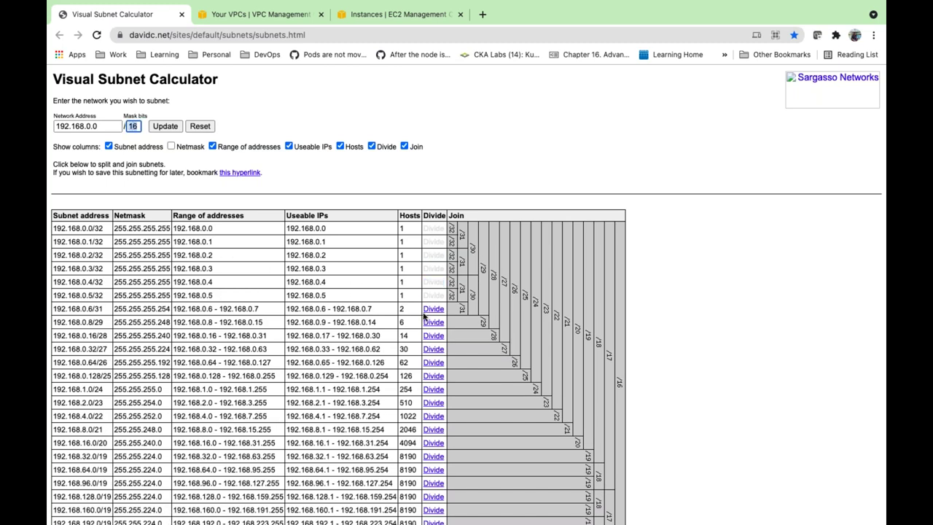
pyautogui.click(433, 309)
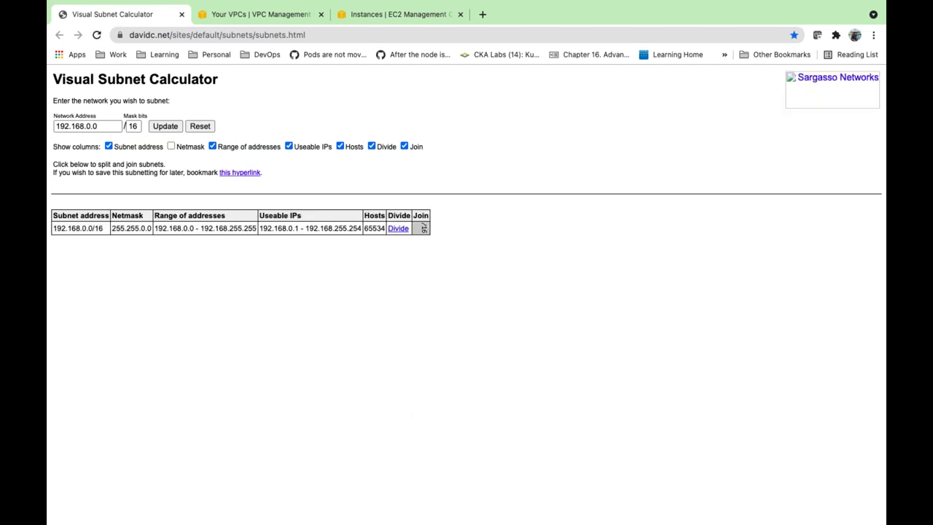
# Switch to the CIDR notes in the text editor and go to the 172.0.0.0/28 example
pyautogui.press('super+Tab')
pyautogui.press('super+Tab')
pyautogui.press('super+Tab')
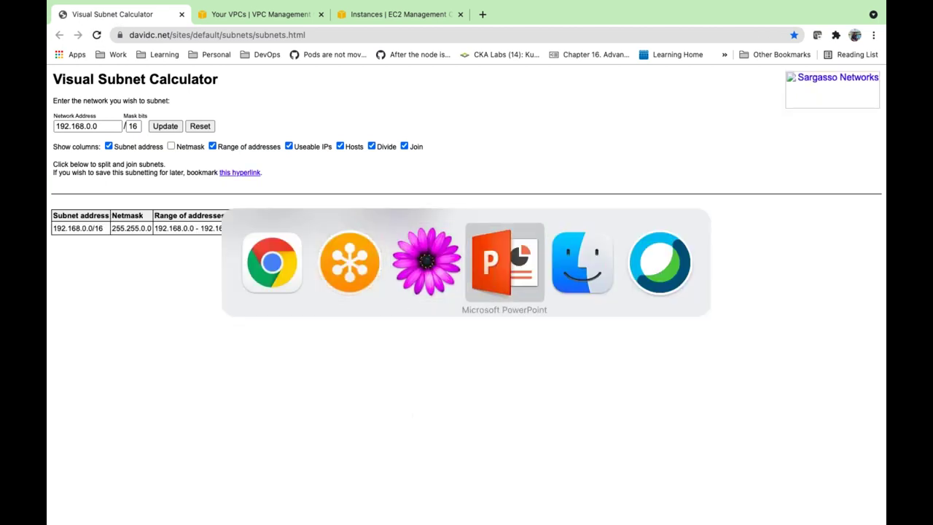
pyautogui.press('super+Tab')
pyautogui.scroll(-4, 327, 202)
pyautogui.scroll(5, 327, 202)
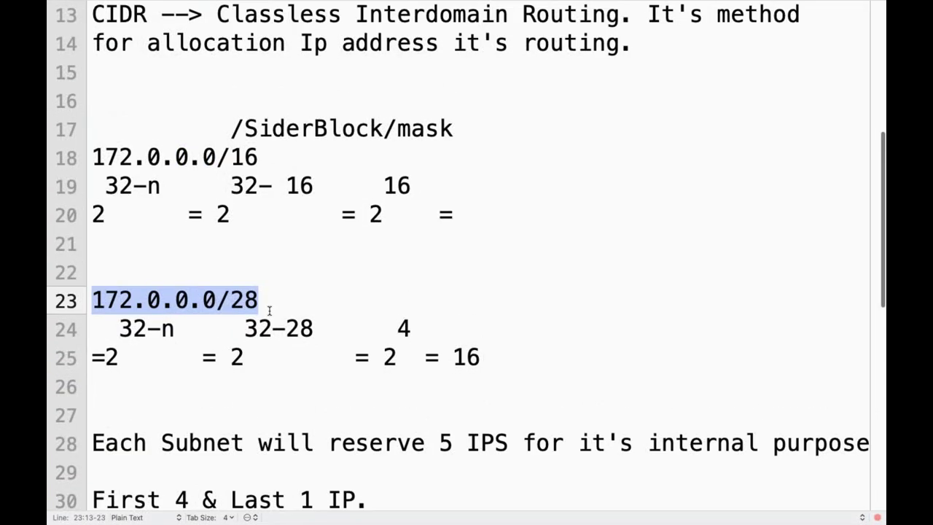
pyautogui.click(255, 291)
pyautogui.scroll(-2, 243, 295)
pyautogui.doubleClick(244, 248)
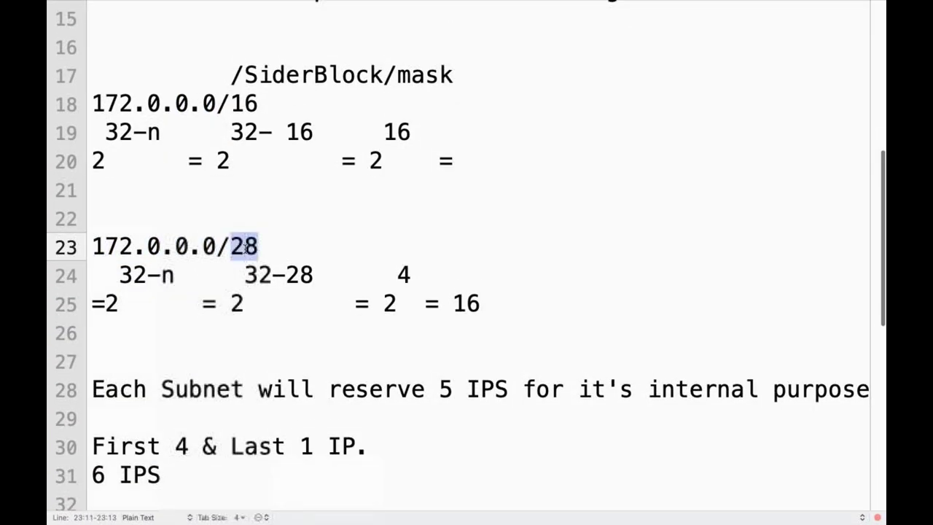
pyautogui.write('24')
pyautogui.press('super+z')
pyautogui.press('super+z')
# Copy the 172.0.0.0/28 line and paste it, surrounded by blank lines, below the note about each subnet reserving 5 IPs
pyautogui.click(283, 246)
pyautogui.click(47, 249)
pyautogui.press('super+c')
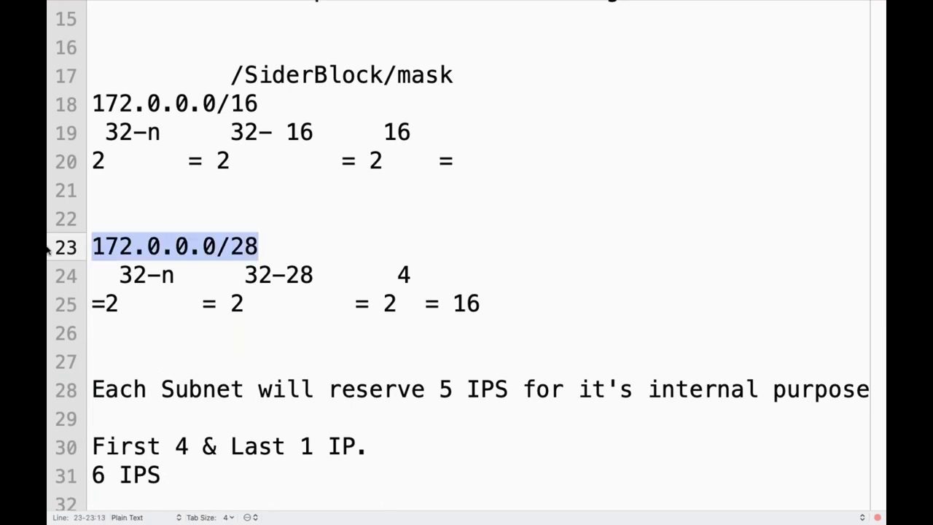
pyautogui.scroll(-5, 188, 333)
pyautogui.click(113, 157)
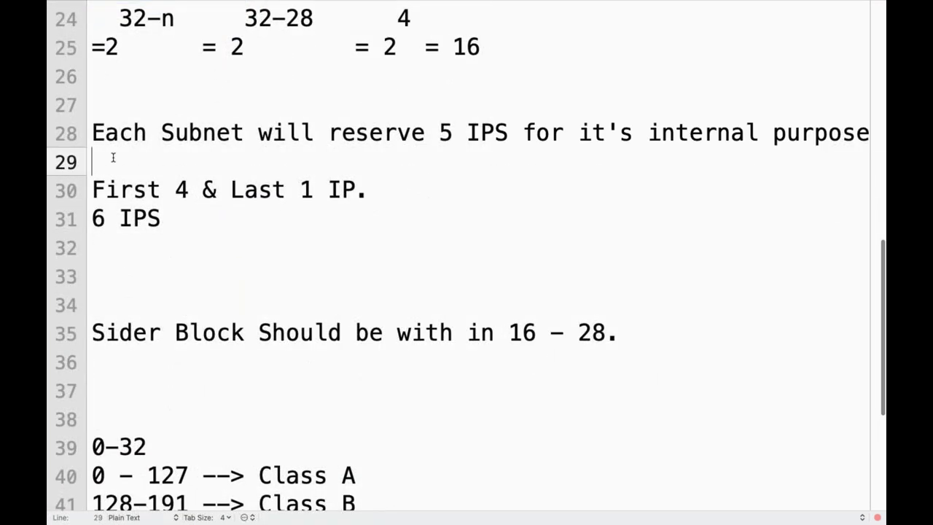
pyautogui.press('Return')
pyautogui.press('Return')
pyautogui.press('super+v')
pyautogui.press('Return')
pyautogui.press('Return')
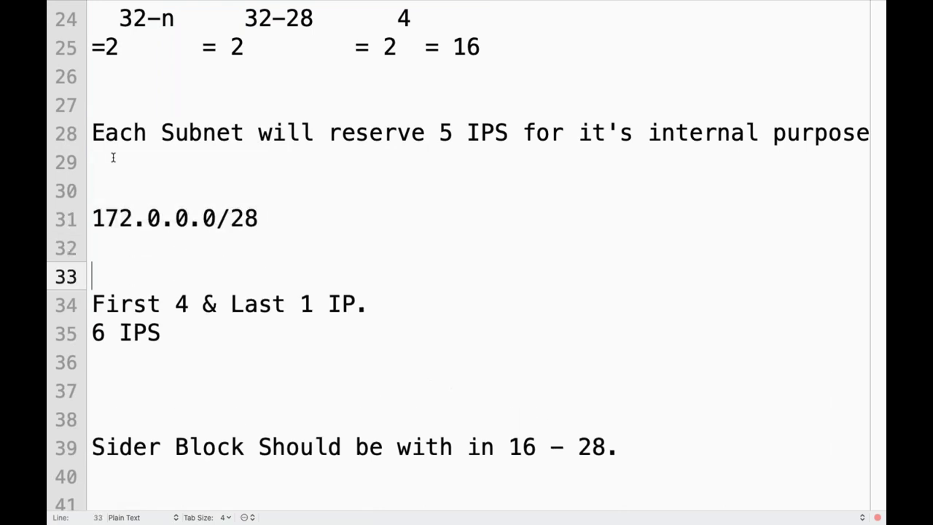
# Below the copied 172.0.0.0/28 line, write 2 with the exponent "32 -28 -2" above it, followed by "= 2"
pyautogui.click(281, 219)
pyautogui.press('Return')
pyautogui.press('Return')
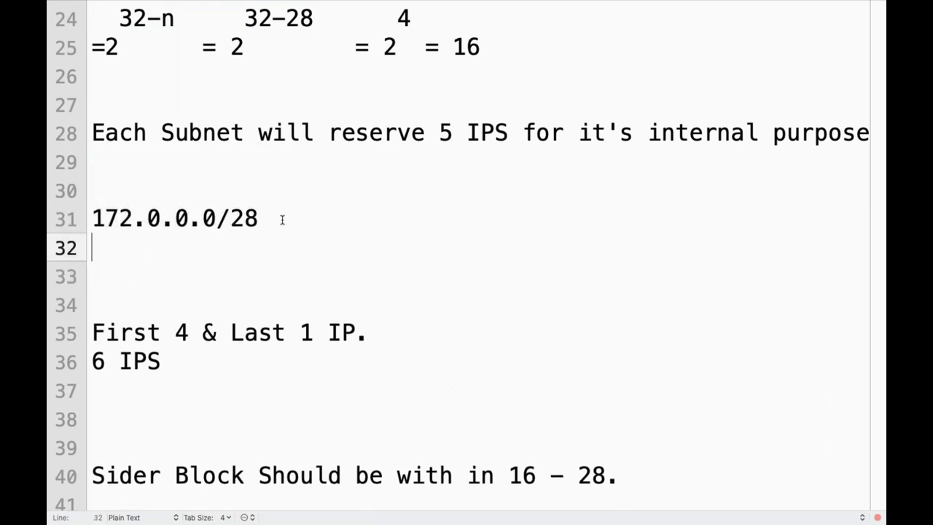
pyautogui.write('2')
pyautogui.press('Up')
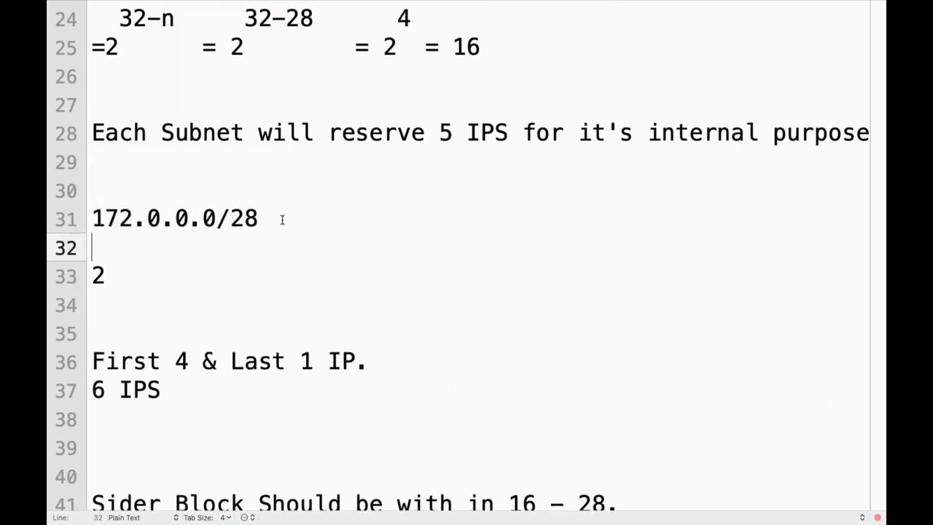
pyautogui.write('32 -28 -2')
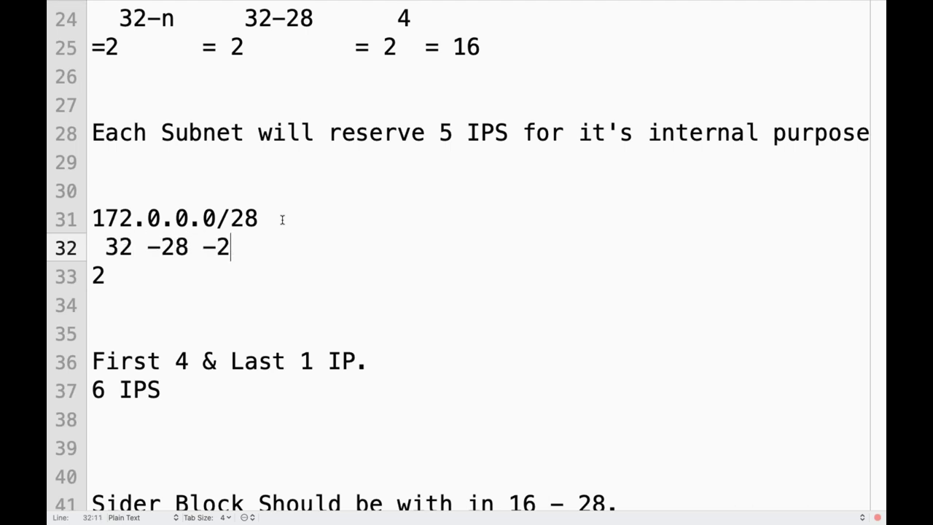
pyautogui.press('Down')
pyautogui.write('= ')
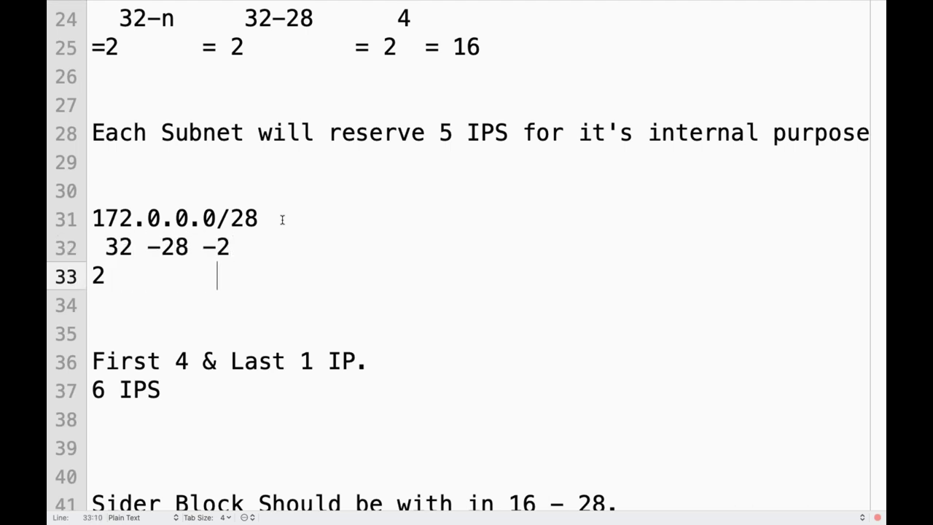
pyautogui.write('2')
pyautogui.press('Up')
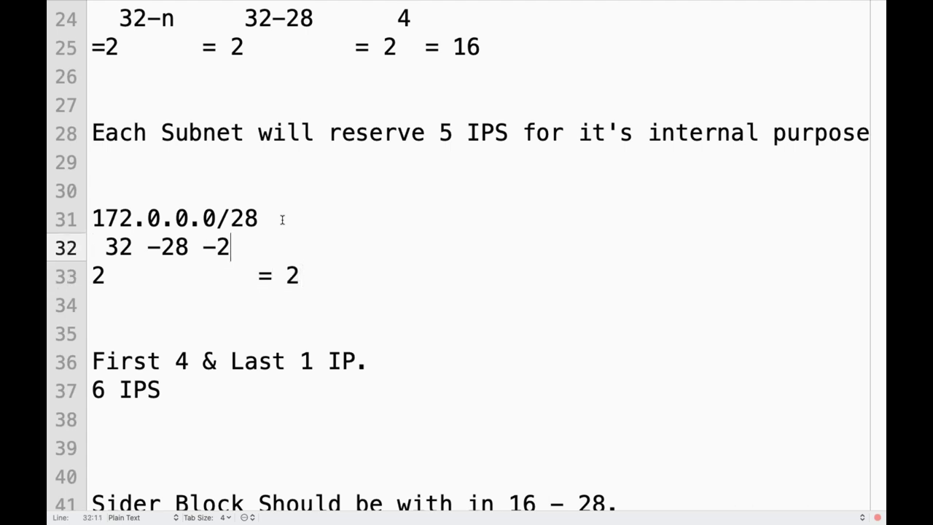
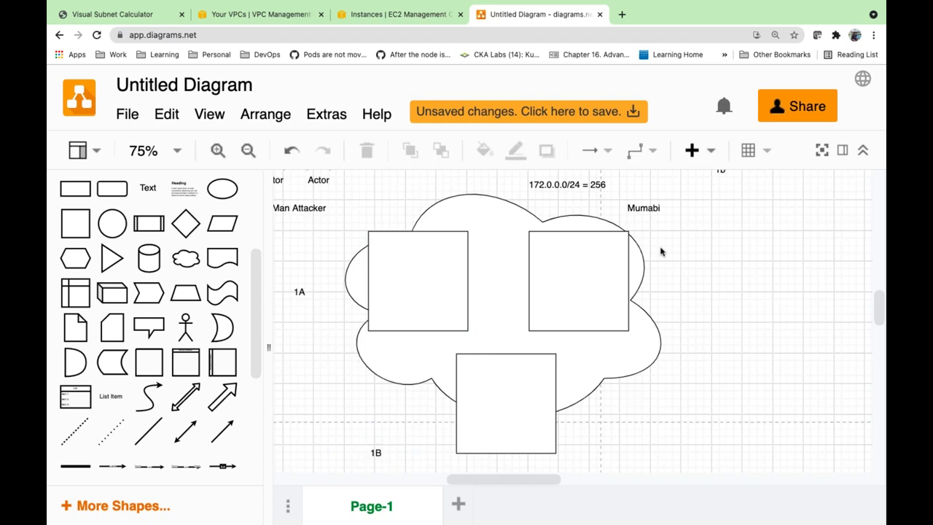
# Label the square under Mumabi as 1c and place a small square inside the 1A square
pyautogui.click(660, 248)
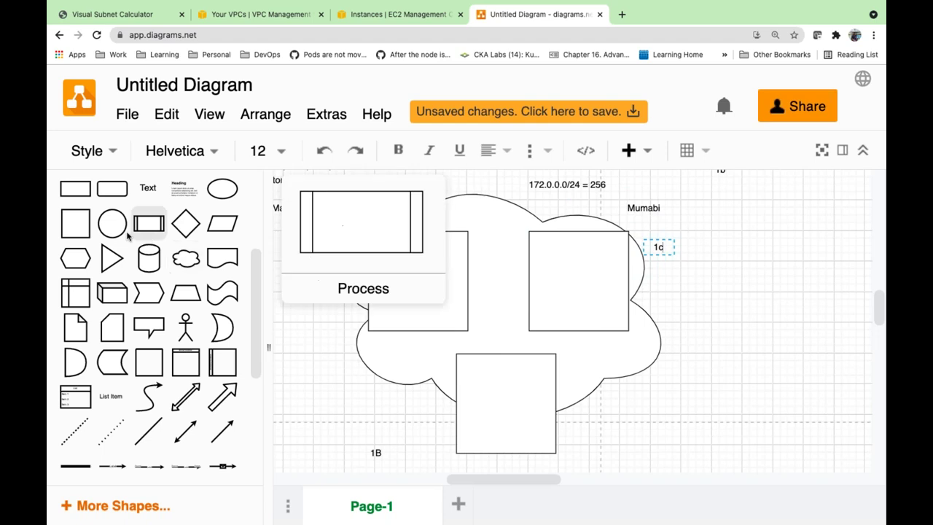
pyautogui.moveTo(90, 239); pyautogui.dragTo(385, 250)
pyautogui.moveTo(413, 291); pyautogui.dragTo(418, 264)
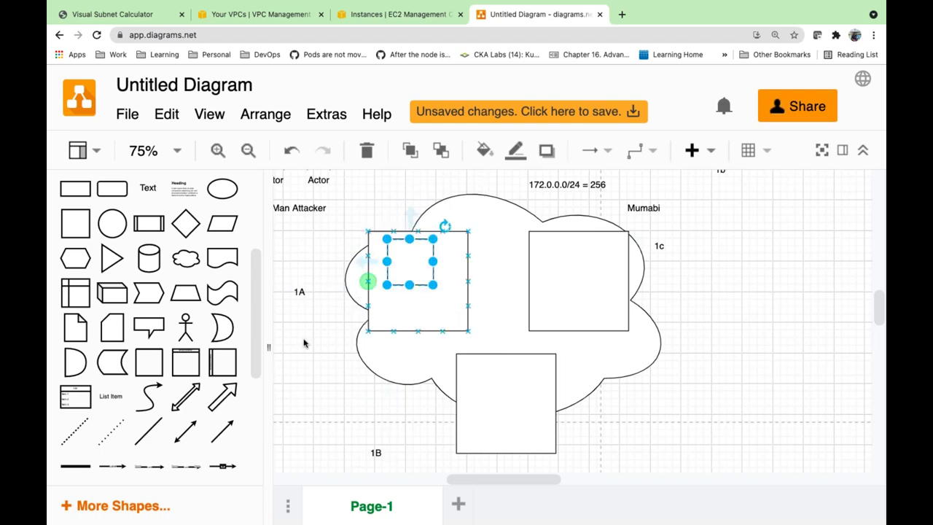
# Draw an arrow from the small square to outside the cloud and label its tip "Subent"
pyautogui.moveTo(222, 431); pyautogui.dragTo(332, 326)
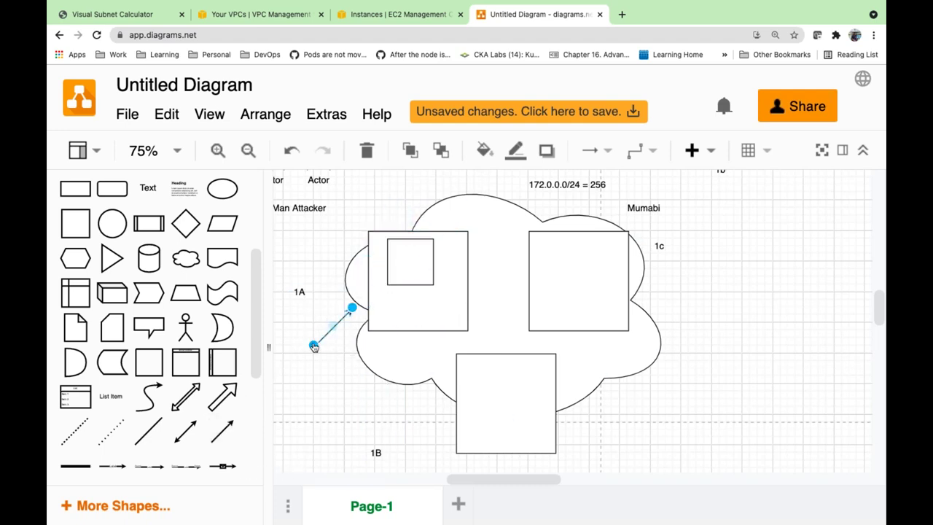
pyautogui.moveTo(394, 288); pyautogui.dragTo(396, 271)
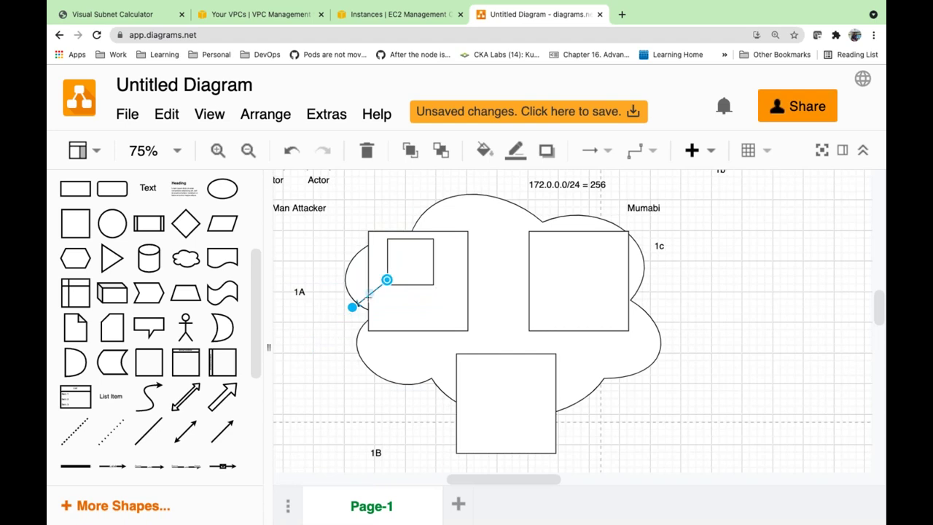
pyautogui.moveTo(353, 307); pyautogui.dragTo(314, 369)
pyautogui.click(299, 369)
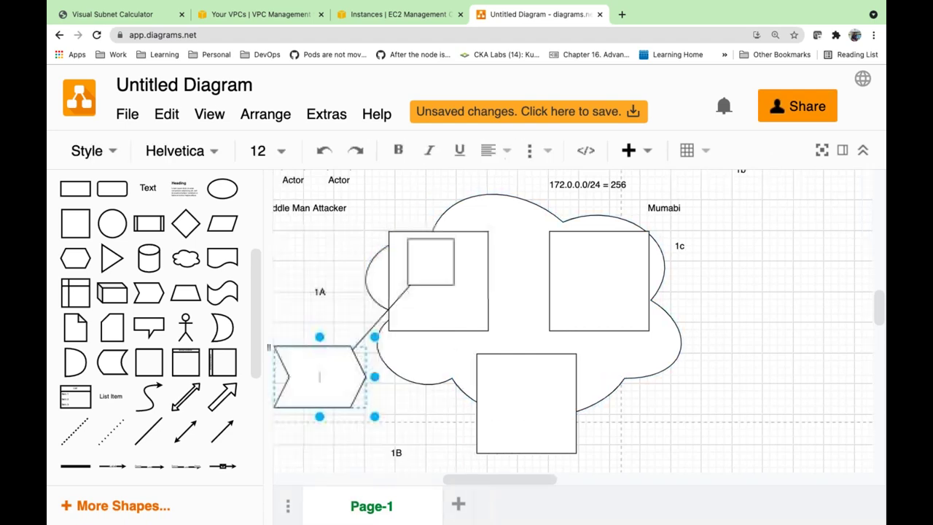
pyautogui.hotkey('ctrl', 'z')
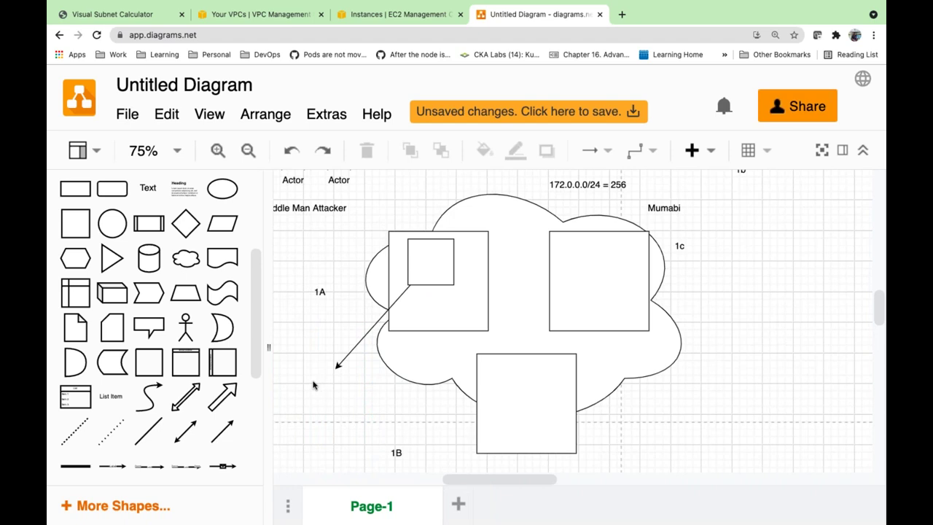
pyautogui.doubleClick(312, 370)
pyautogui.click(312, 303)
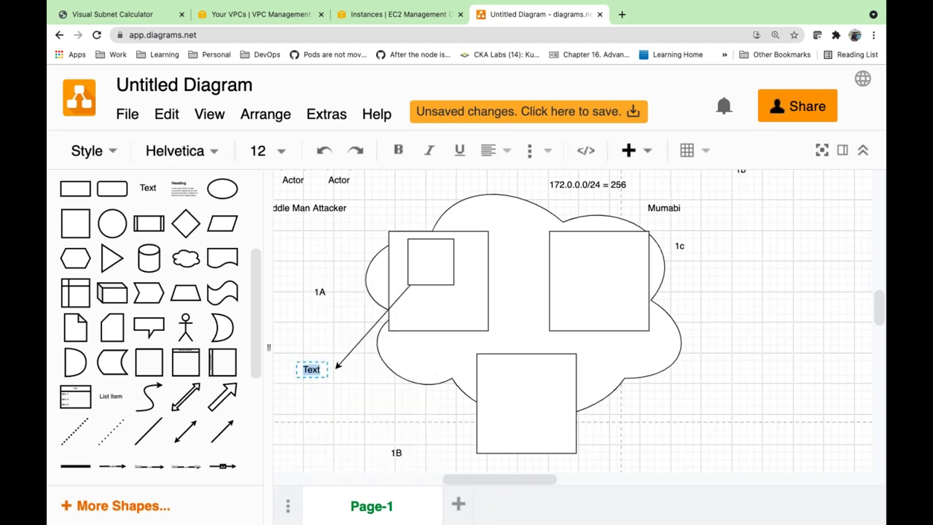
pyautogui.write('Subent')
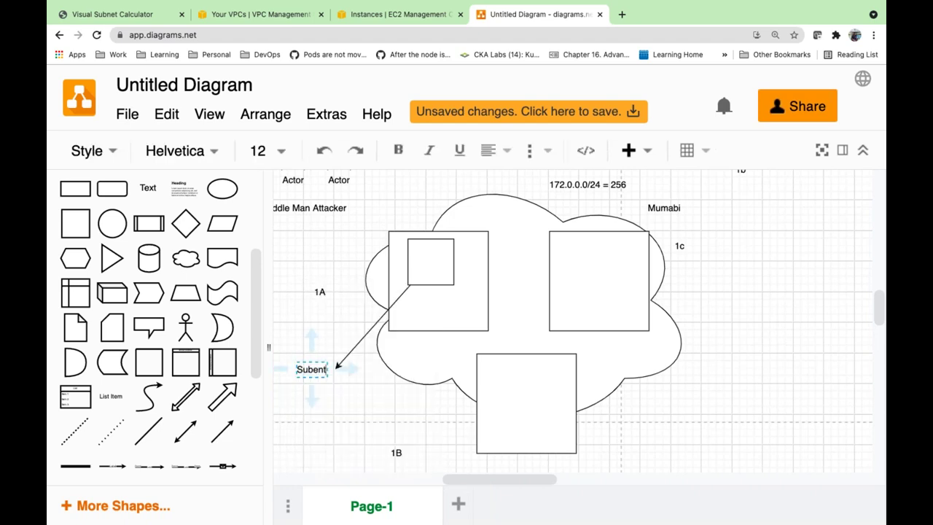
# Add an arrow from the large square to its 1A label and copy the small square into the 1B and 1c squares
pyautogui.moveTo(213, 438); pyautogui.dragTo(386, 263)
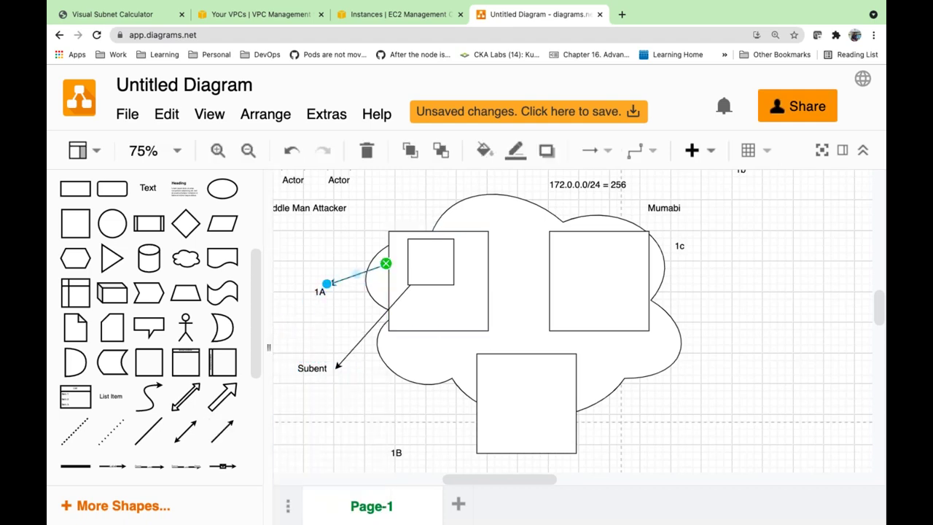
pyautogui.click(415, 262)
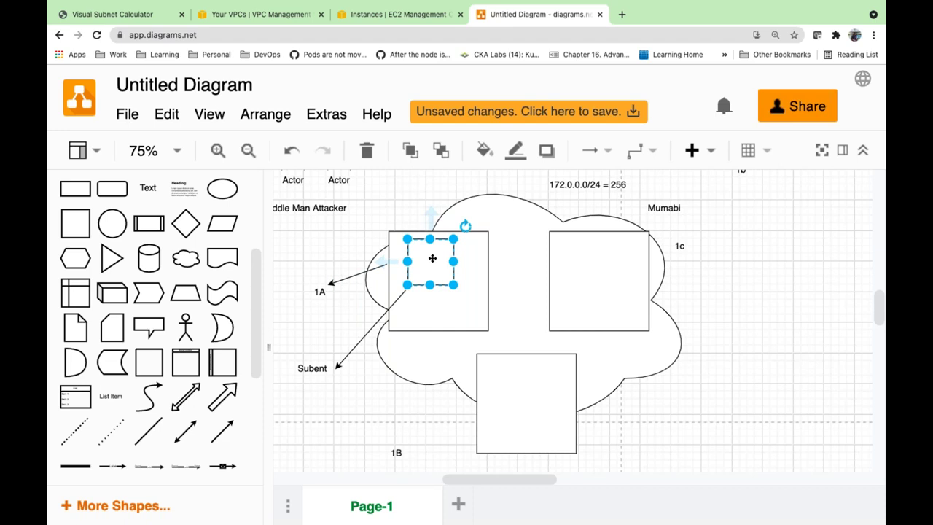
pyautogui.moveTo(432, 258); pyautogui.dragTo(510, 378)
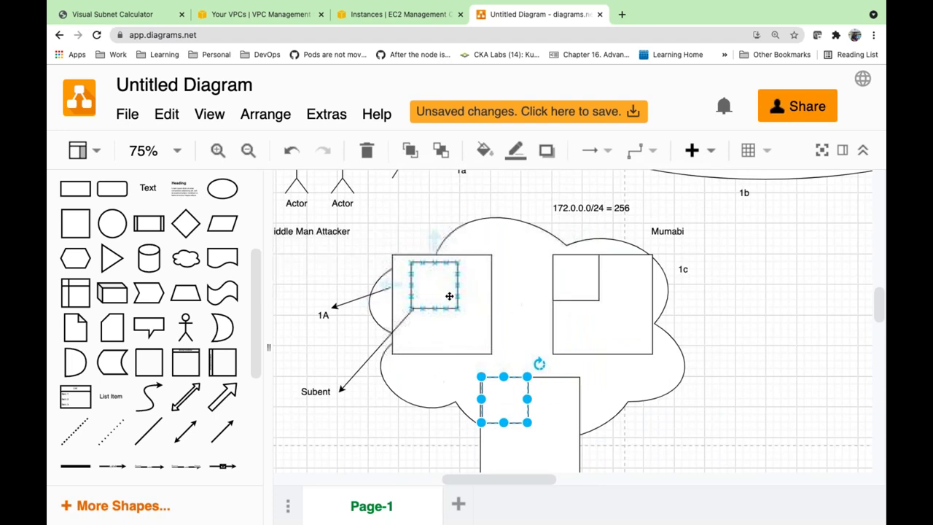
# Add the text "VPC CIDR-->" above the cloud, beside the 172.0.0.0/24 = 256 label
pyautogui.doubleClick(565, 209)
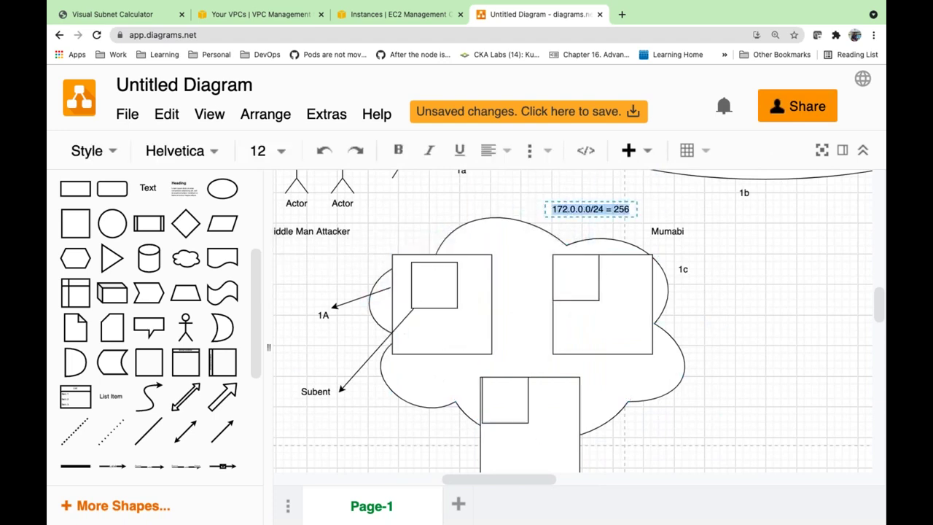
pyautogui.doubleClick(500, 200)
pyautogui.click(500, 199)
pyautogui.write('VPC')
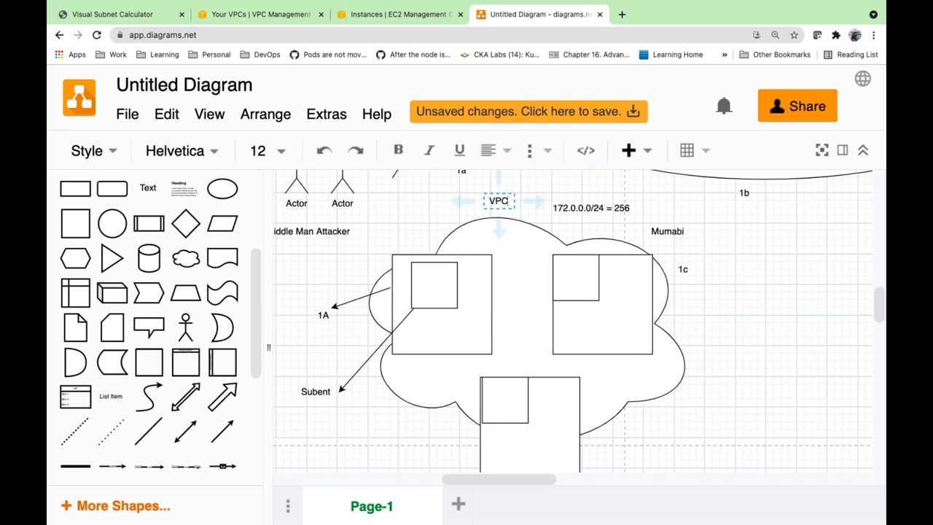
pyautogui.write(' CIDR-->')
pyautogui.doubleClick(565, 211)
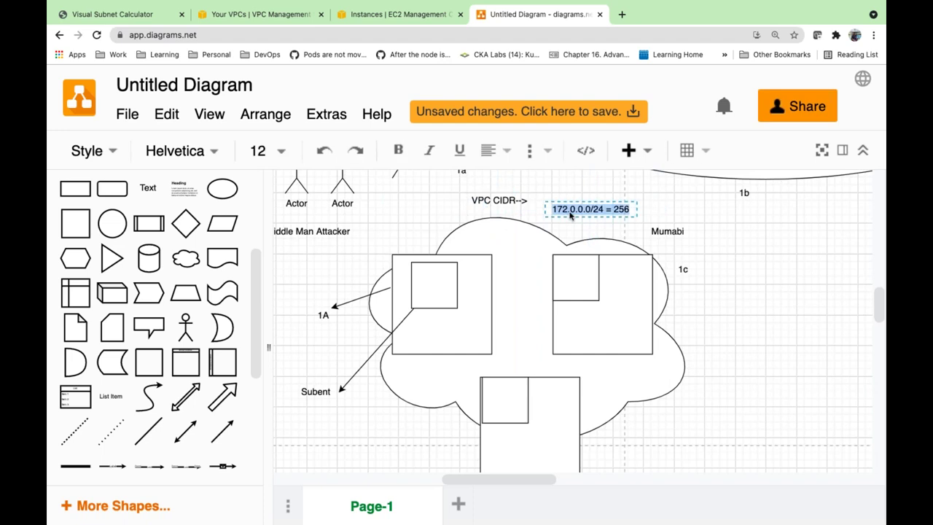
pyautogui.doubleClick(567, 211)
# Add a second small square in the lower part of each of the 1A, 1B and 1c squares
pyautogui.click(429, 294)
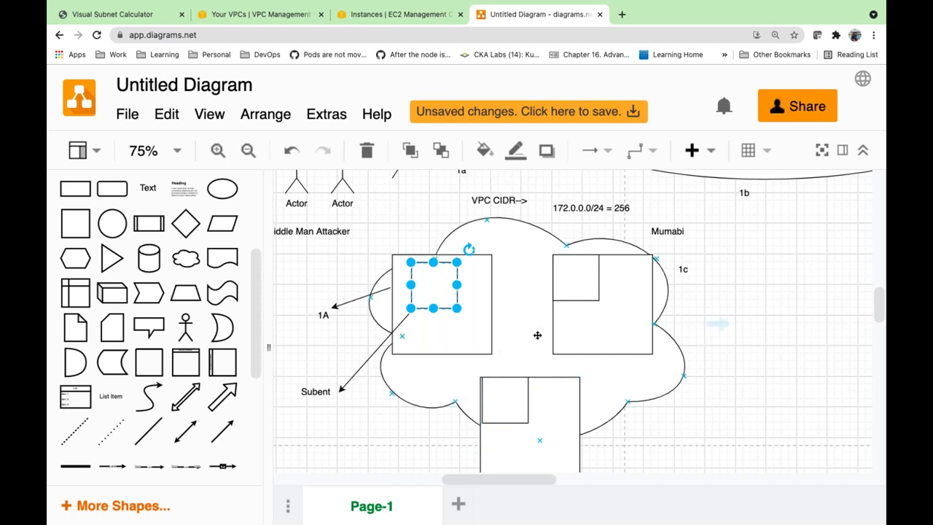
pyautogui.scroll(-3, 537, 334)
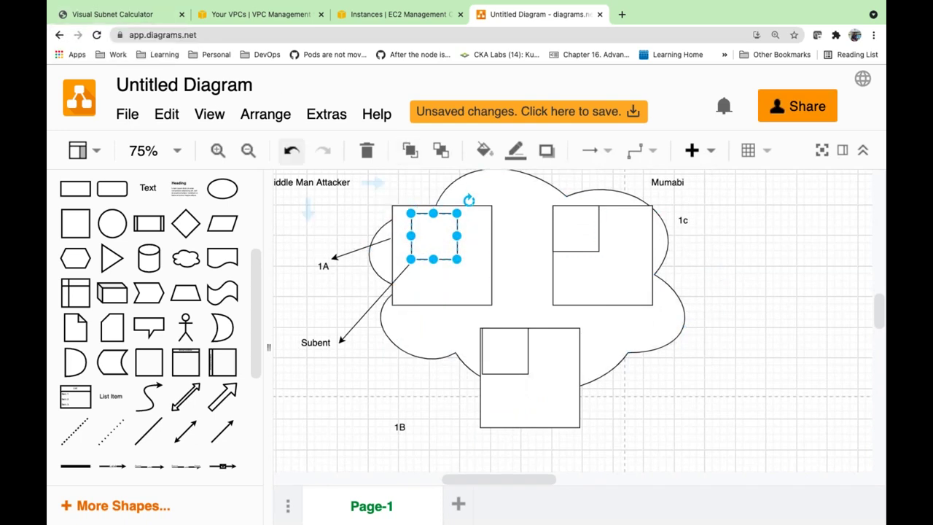
pyautogui.moveTo(445, 250); pyautogui.dragTo(529, 381)
pyautogui.click(437, 227)
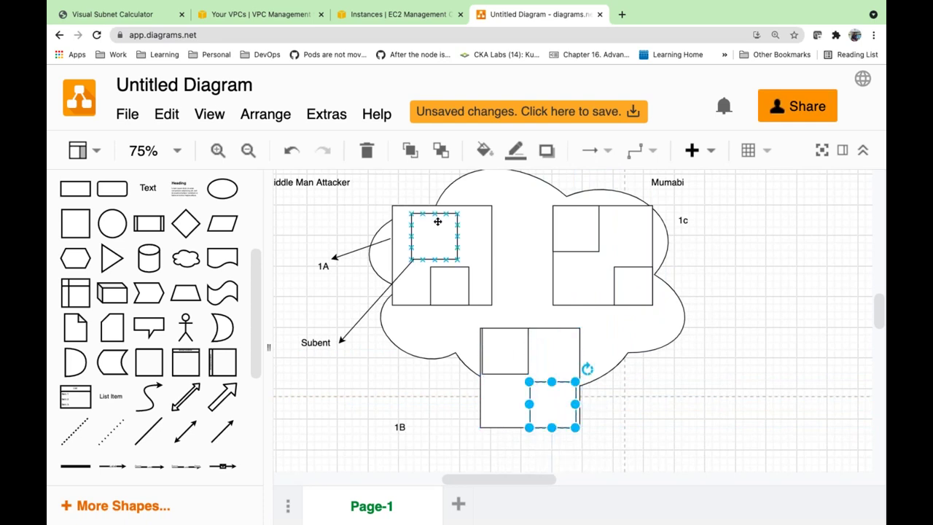
# Switch to the Visual Subnet Calculator and divide the 192.168.0.0/26 and 192.168.0.64/26 subnets into /27 subnets
pyautogui.click(452, 288)
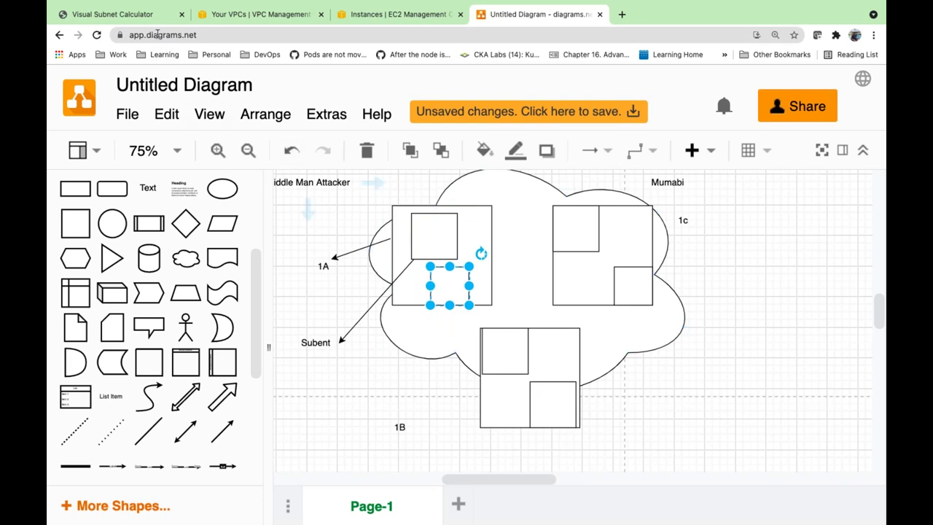
pyautogui.click(146, 16)
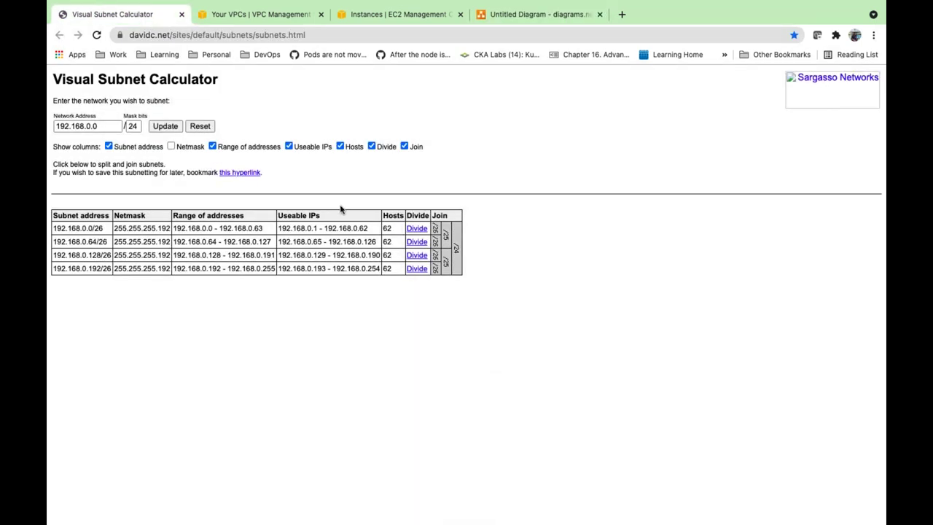
pyautogui.click(417, 228)
pyautogui.click(424, 257)
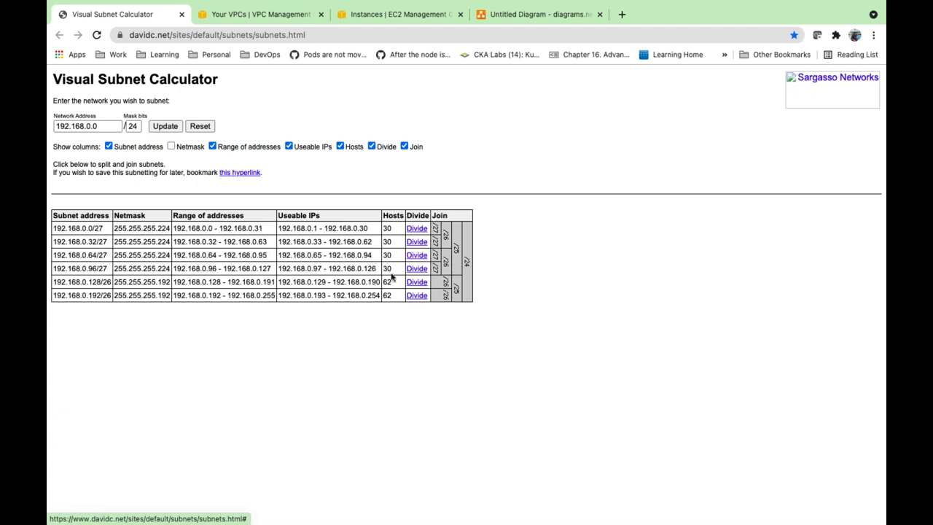
# Examine the subnet addresses of the four /27 rows and the network address they are split from
pyautogui.moveTo(106, 230); pyautogui.dragTo(52, 230)
pyautogui.moveTo(107, 245); pyautogui.dragTo(88, 252)
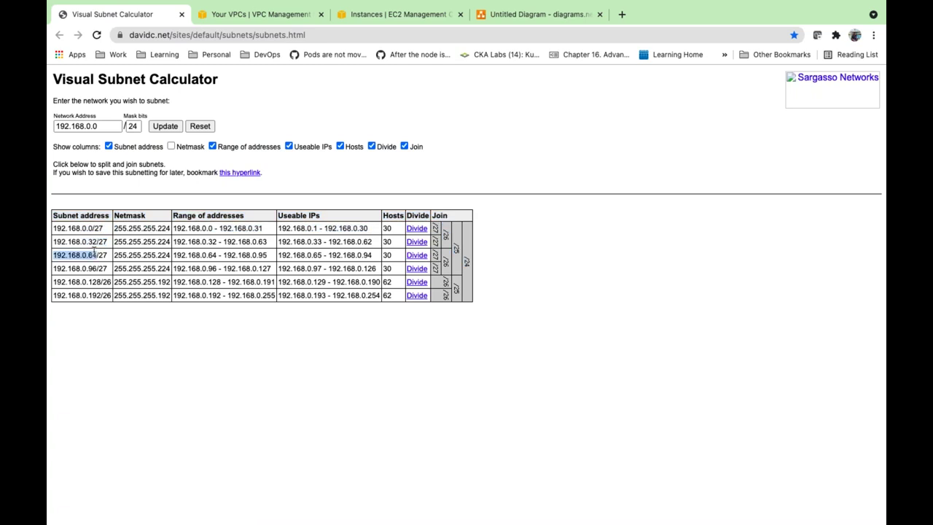
pyautogui.tripleClick(102, 269)
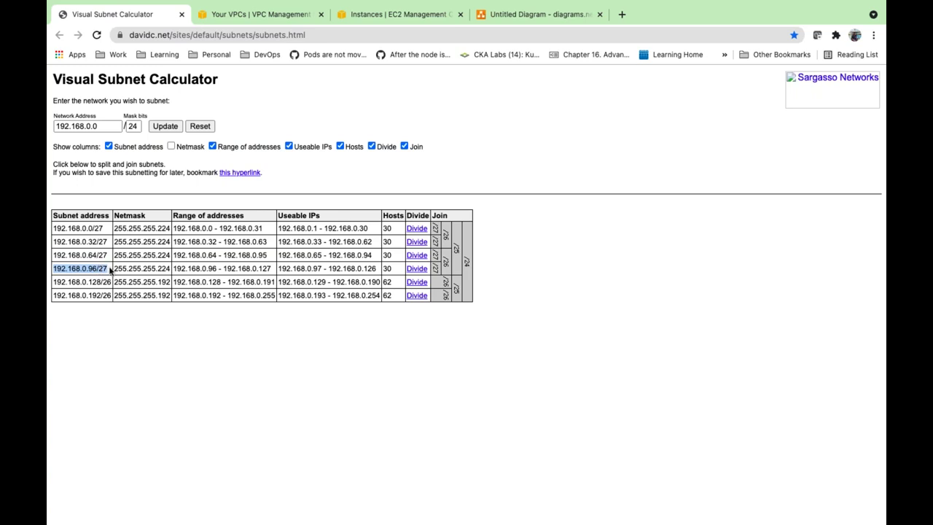
pyautogui.click(109, 270)
pyautogui.moveTo(104, 232)
pyautogui.mouseDown()
pyautogui.moveTo(48, 232)
pyautogui.moveTo(91, 245)
pyautogui.mouseUp()
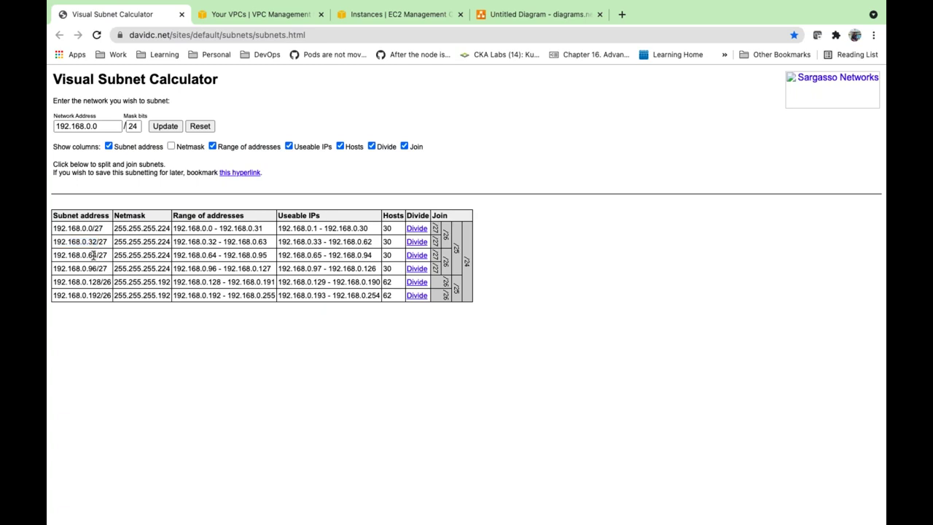
pyautogui.tripleClick(94, 255)
pyautogui.tripleClick(95, 269)
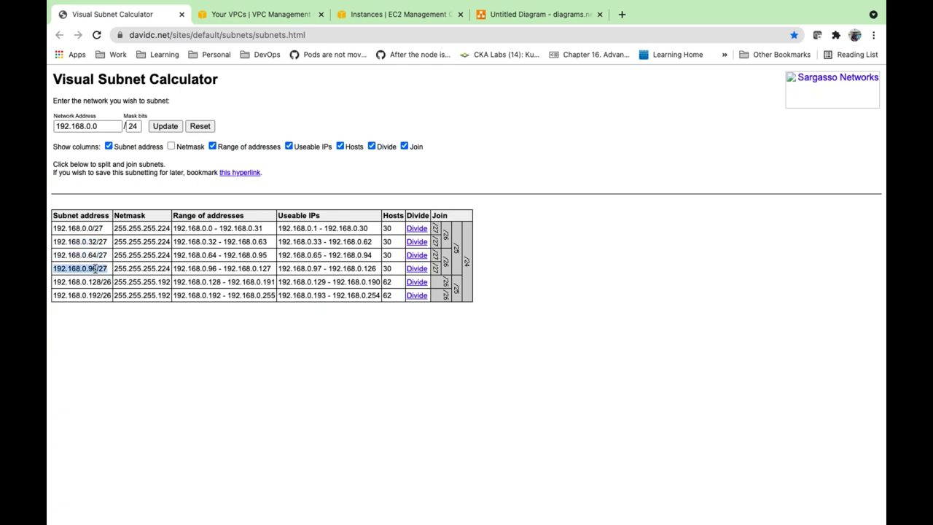
pyautogui.click(110, 127)
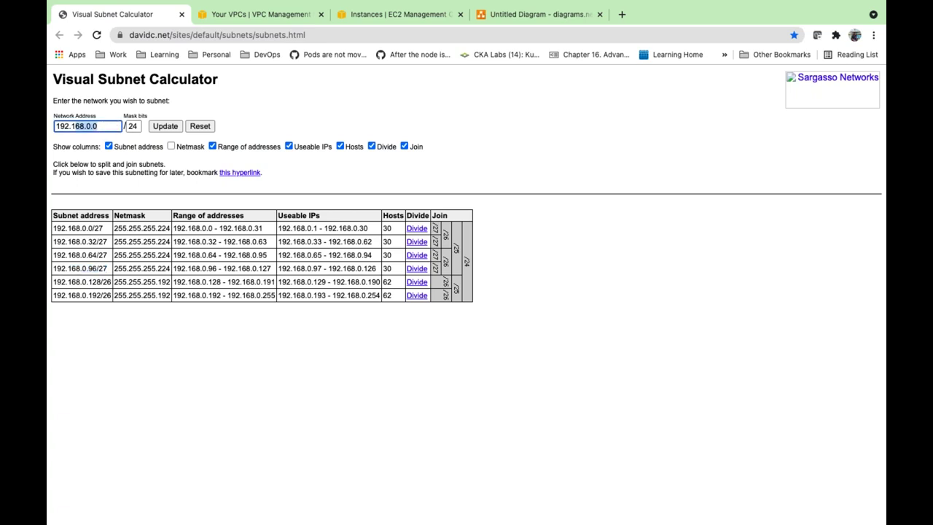
pyautogui.tripleClick(126, 101)
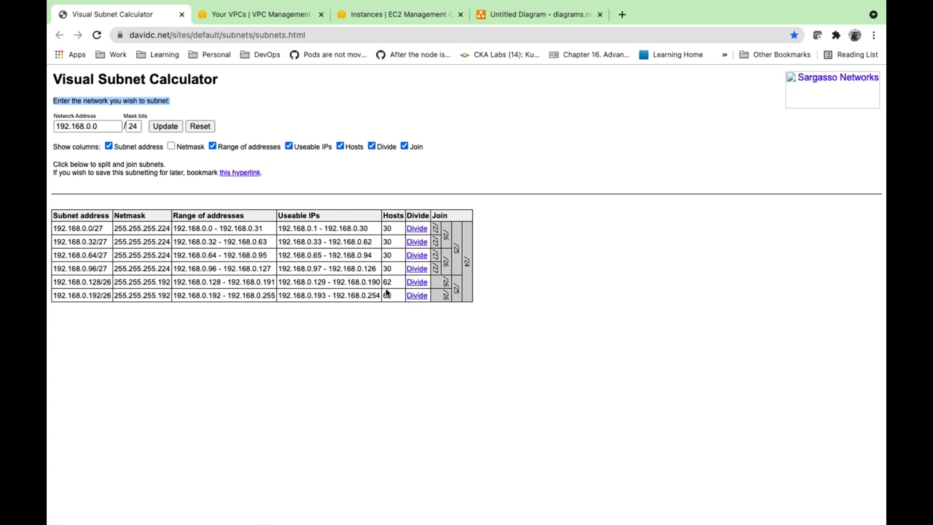
pyautogui.press('super+Tab')
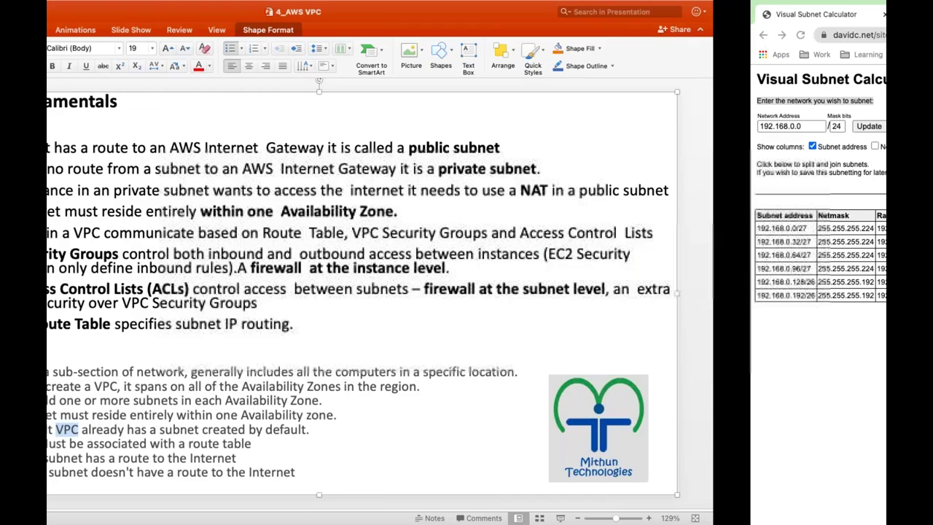
pyautogui.press('super+Tab')
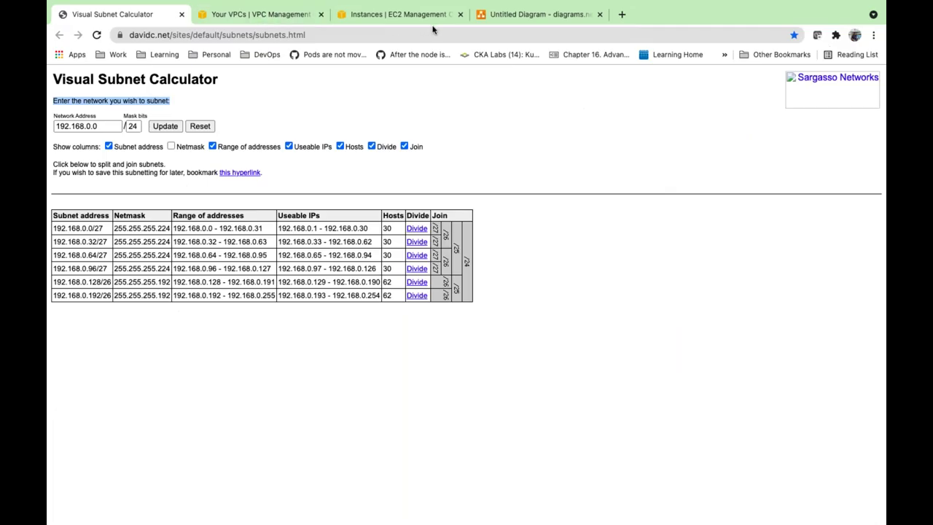
# Return to the diagram and review the small subnet squares in 1A, 1B and 1c against the VPC CIDR label
pyautogui.click(514, 24)
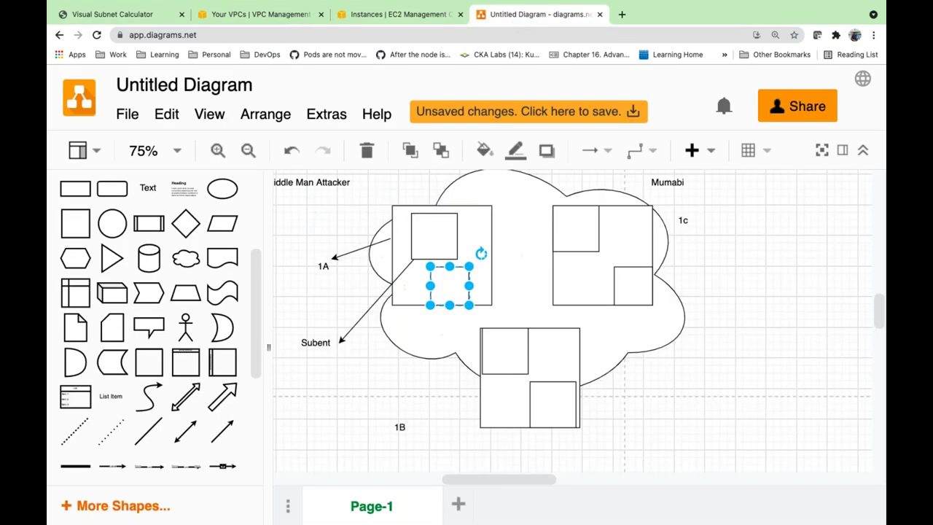
pyautogui.click(432, 235)
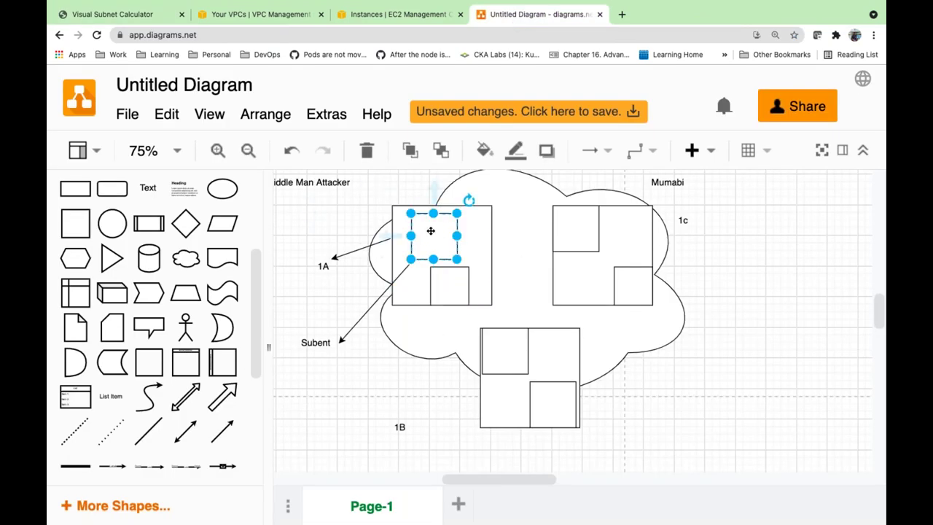
pyautogui.doubleClick(431, 231)
pyautogui.doubleClick(513, 354)
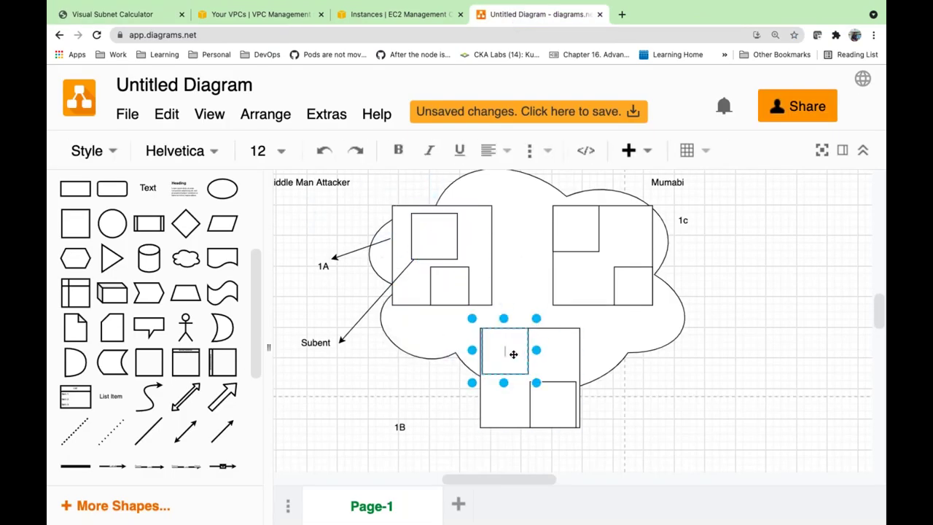
pyautogui.click(572, 412)
pyautogui.click(633, 286)
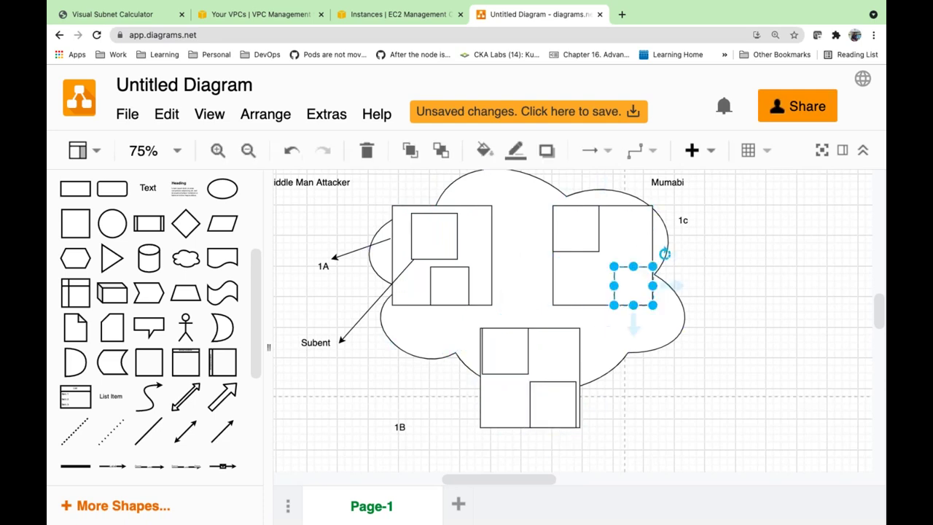
pyautogui.click(594, 219)
pyautogui.scroll(1, 539, 239)
pyautogui.scroll(1, 543, 240)
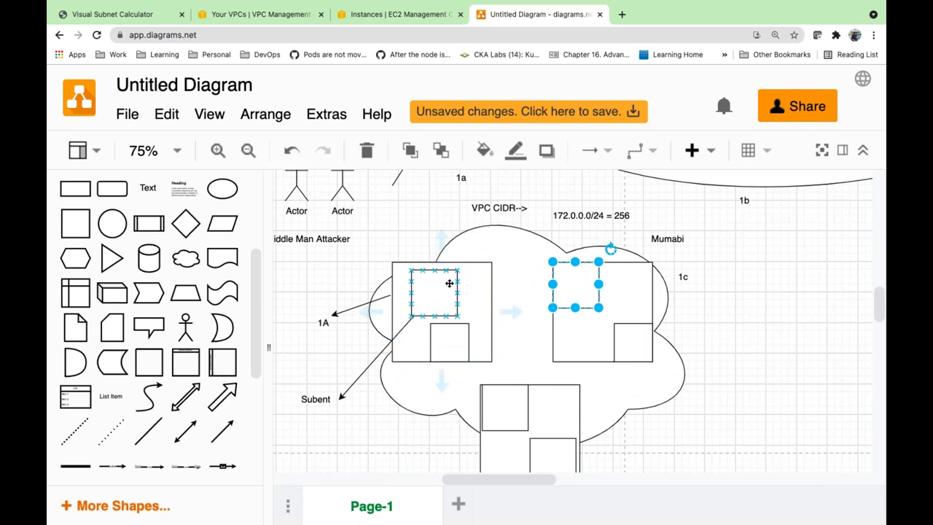
pyautogui.scroll(1, 452, 292)
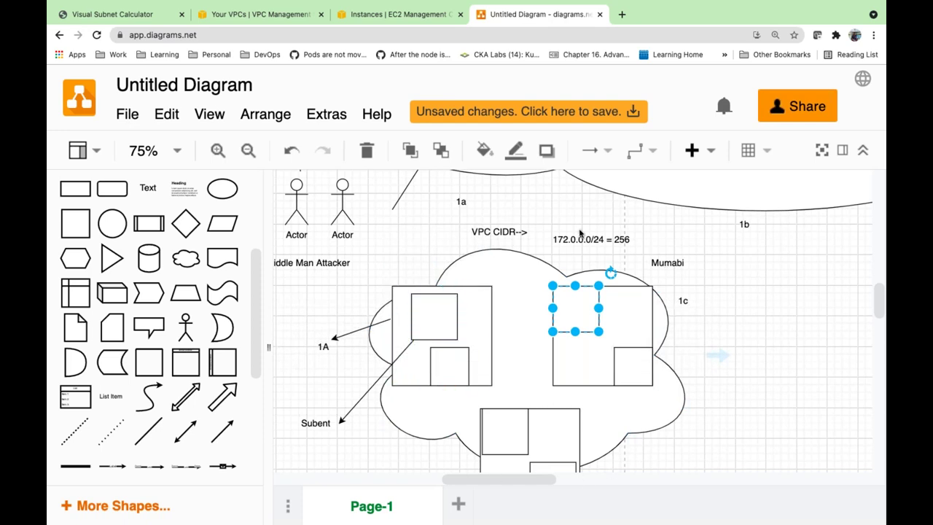
pyautogui.scroll(-2, 581, 232)
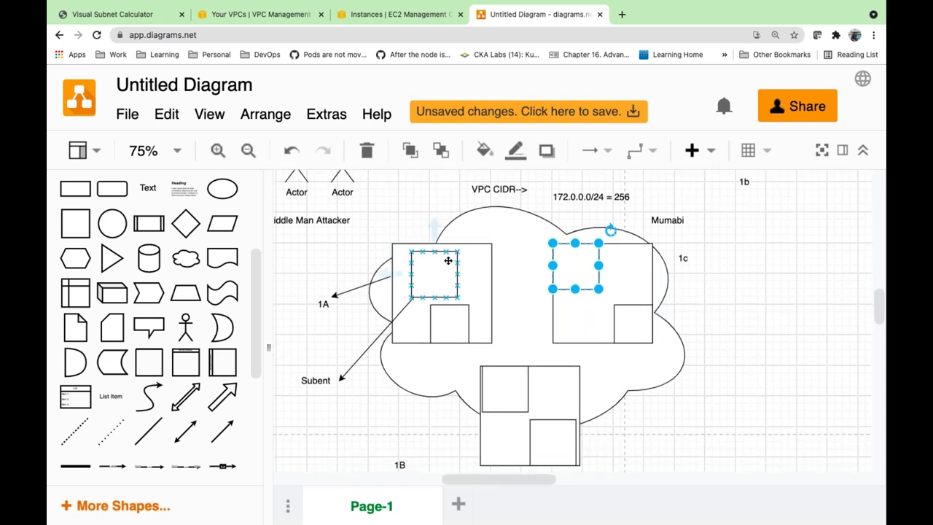
pyautogui.scroll(-1, 448, 261)
pyautogui.hscroll(-1, 448, 260)
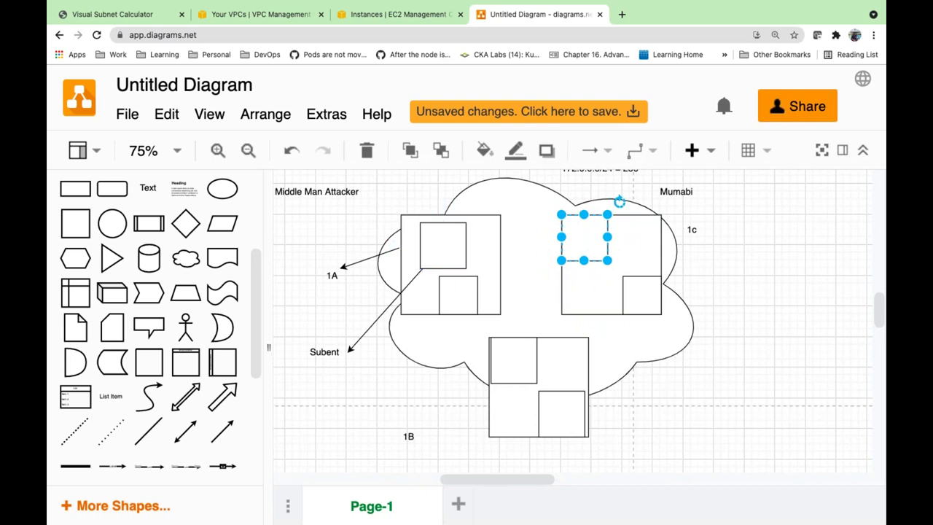
# Move the "VPC CIDR-->" text up and closer to the 172.0.0.0/24 = 256 label
pyautogui.scroll(2, 510, 203)
pyautogui.moveTo(506, 203); pyautogui.dragTo(552, 180)
pyautogui.scroll(1, 385, 245)
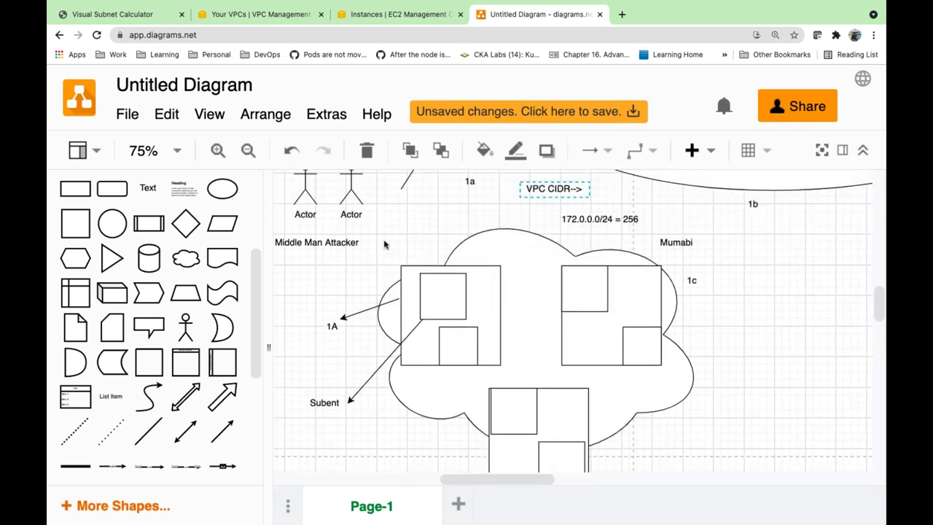
# Place a cube on the upper edge of the VPC cloud and label it "IGW"
pyautogui.scroll(1, 385, 245)
pyautogui.moveTo(112, 292); pyautogui.dragTo(450, 217)
pyautogui.moveTo(460, 219); pyautogui.dragTo(525, 234)
pyautogui.doubleClick(525, 234)
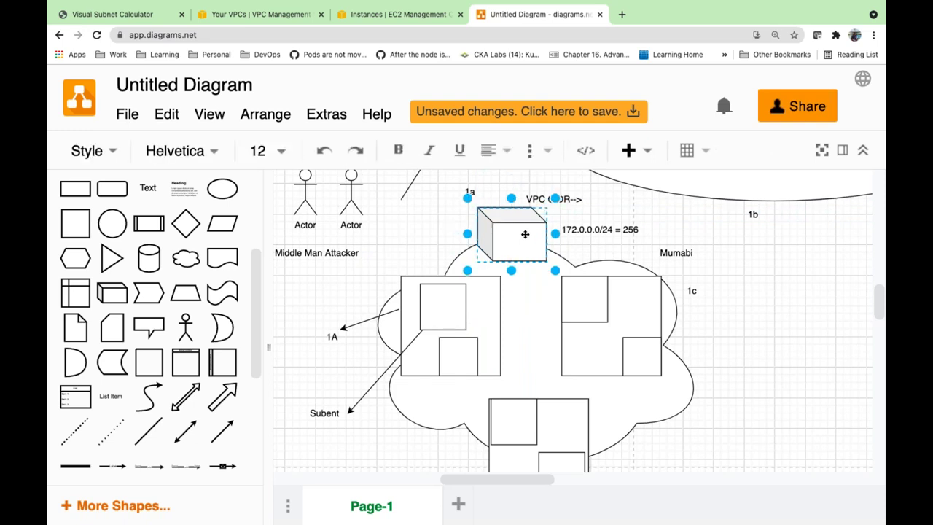
pyautogui.write('IGW')
pyautogui.moveTo(738, 5)
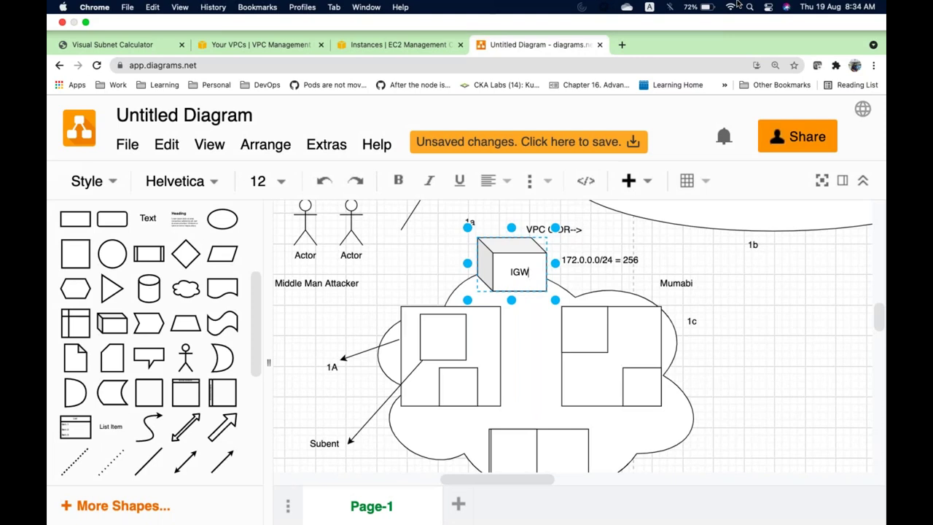
# Switch to the 4_AWS VPC presentation and read the Internet Gateway bullet points on slide 4
pyautogui.press('super+Tab')
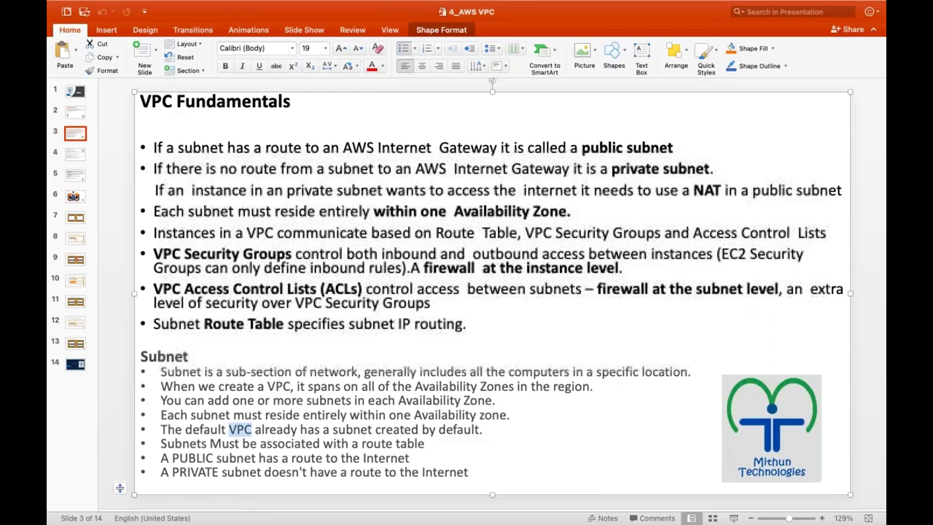
pyautogui.click(77, 155)
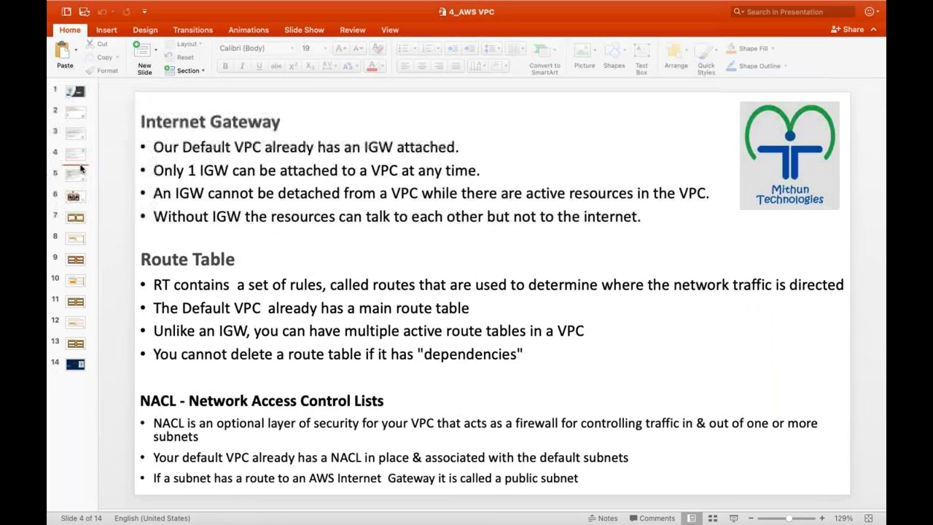
pyautogui.moveTo(168, 122); pyautogui.dragTo(281, 122)
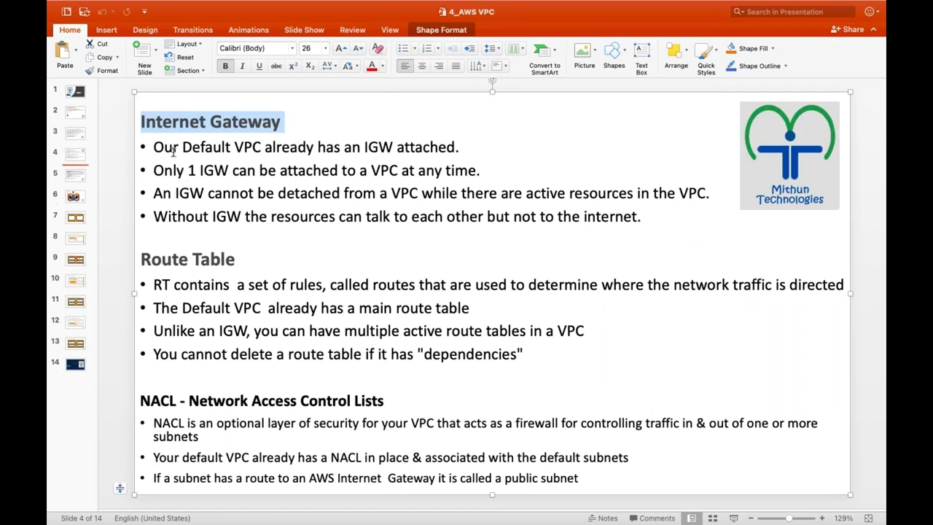
pyautogui.tripleClick(170, 151)
pyautogui.doubleClick(213, 170)
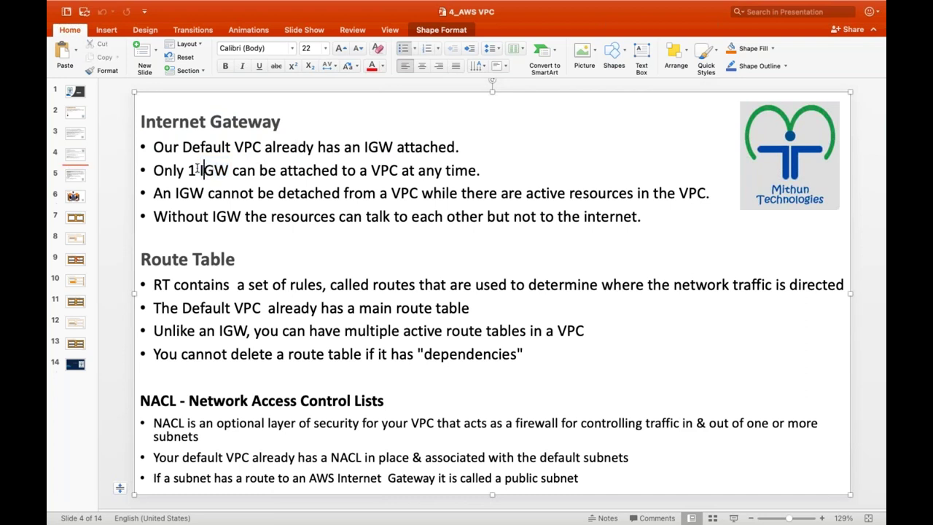
pyautogui.doubleClick(271, 170)
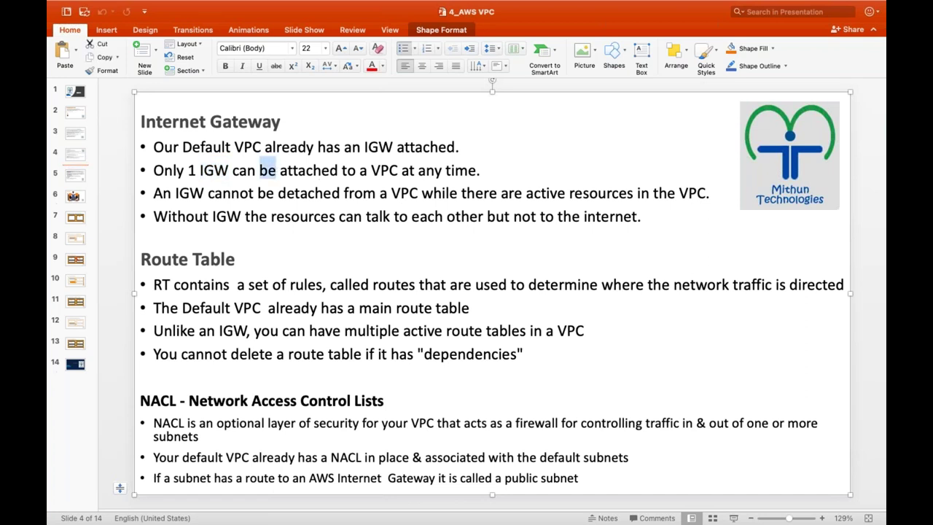
pyautogui.tripleClick(210, 193)
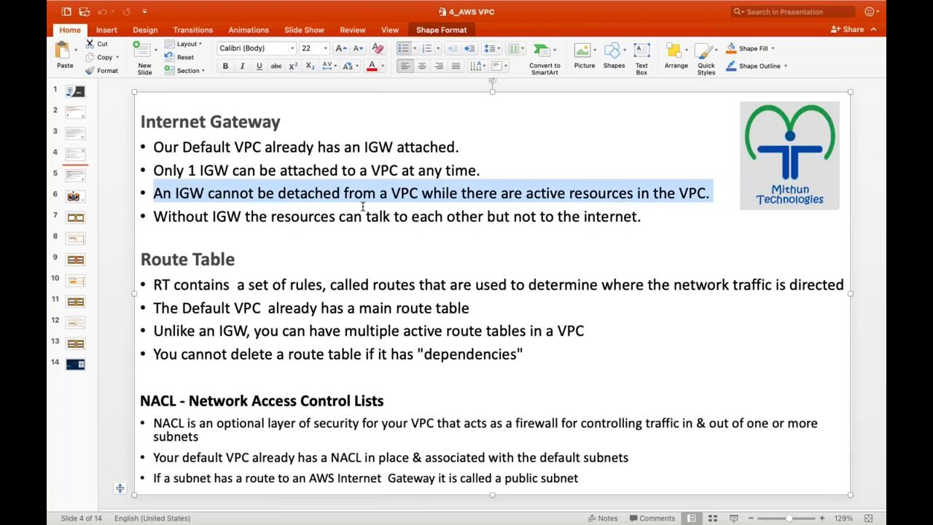
pyautogui.tripleClick(569, 193)
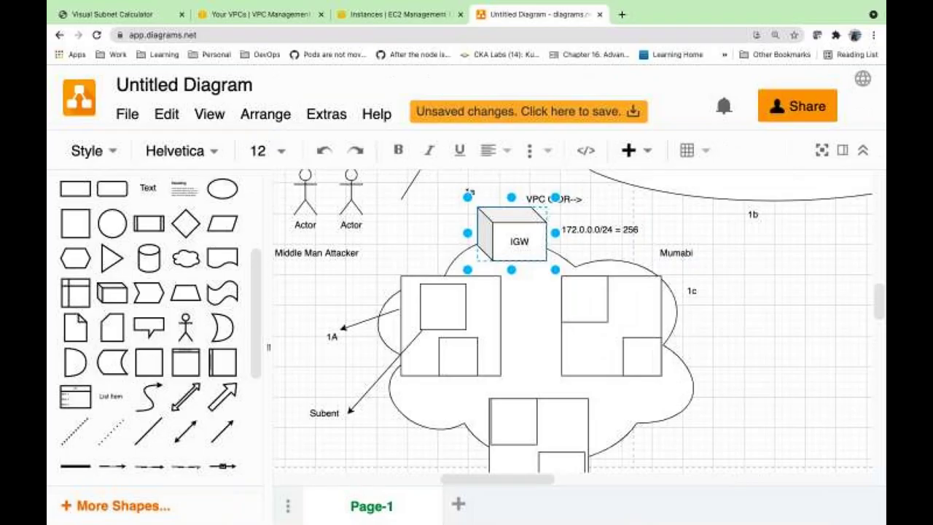
# Delete the IGW cube from the upper edge of the VPC cloud in the diagram
pyautogui.press('Delete')
pyautogui.click(447, 307)
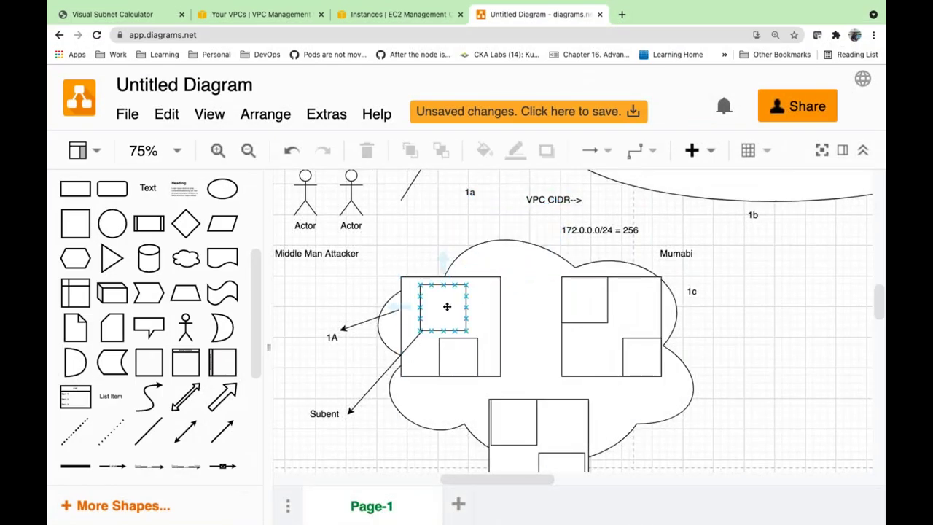
# Go through the small subnet squares inside 1A, 1c and 1B one by one
pyautogui.click(454, 350)
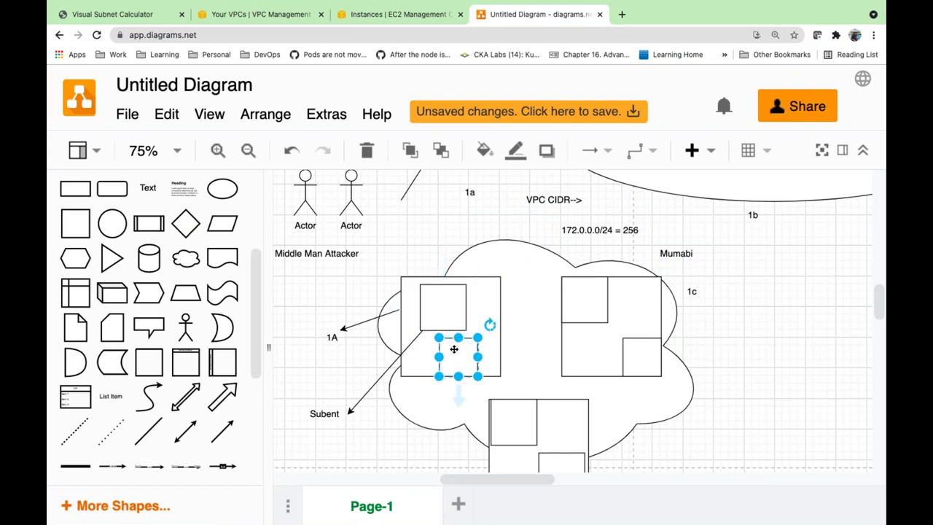
pyautogui.click(601, 301)
pyautogui.click(641, 357)
pyautogui.click(519, 427)
pyautogui.scroll(-1, 549, 434)
pyautogui.click(549, 434)
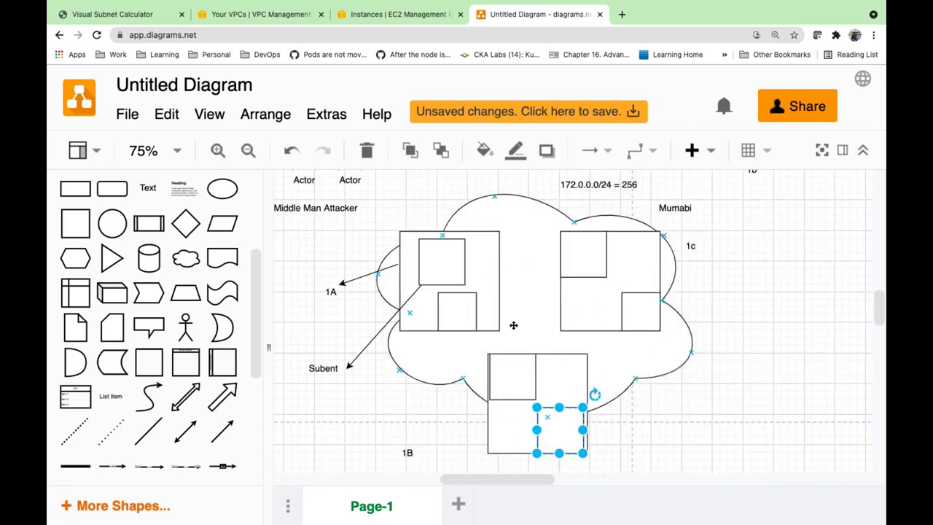
pyautogui.click(444, 251)
pyautogui.click(627, 280)
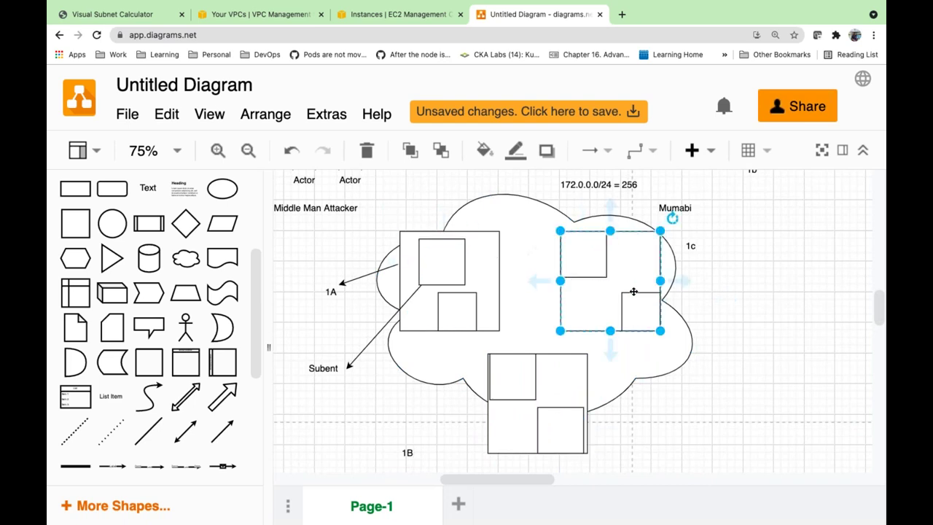
pyautogui.click(460, 318)
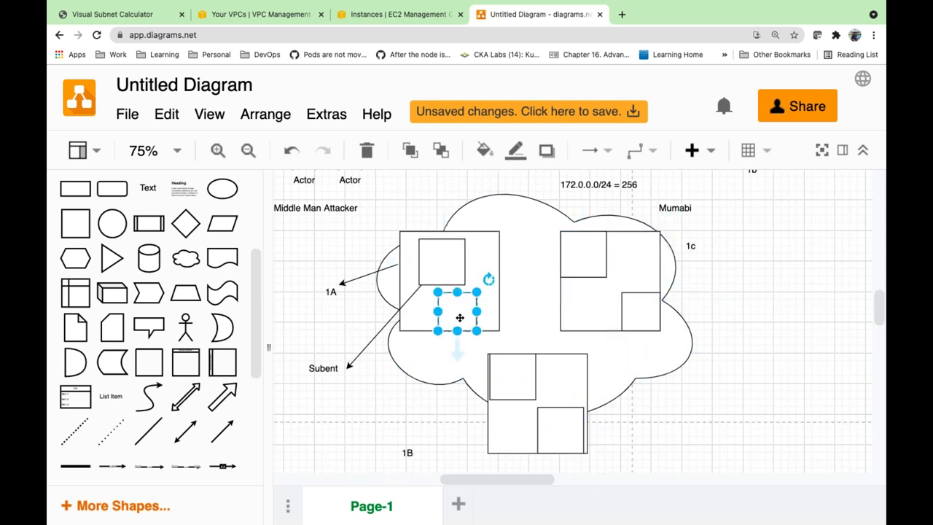
pyautogui.click(443, 259)
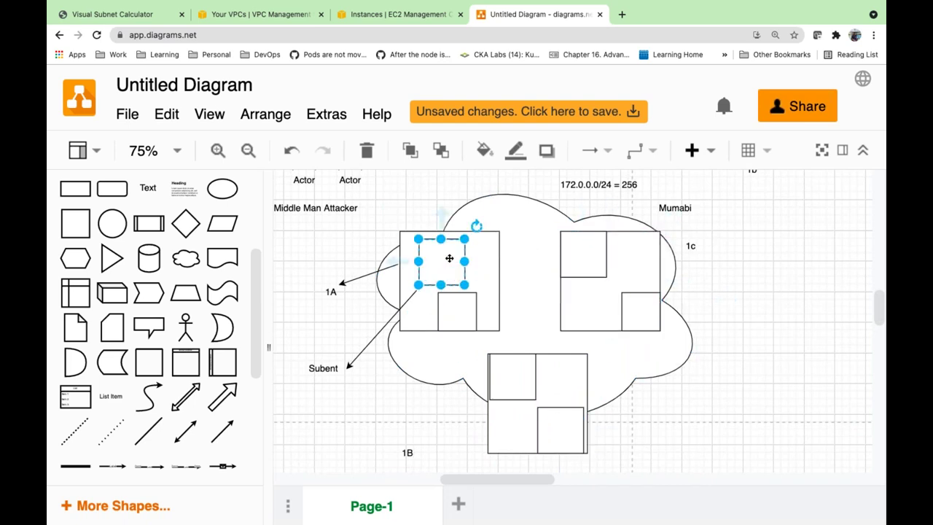
# Point out the upper 1c subnet square, followed by the lower subnet squares of 1c, 1A and 1B
pyautogui.click(572, 252)
pyautogui.click(643, 312)
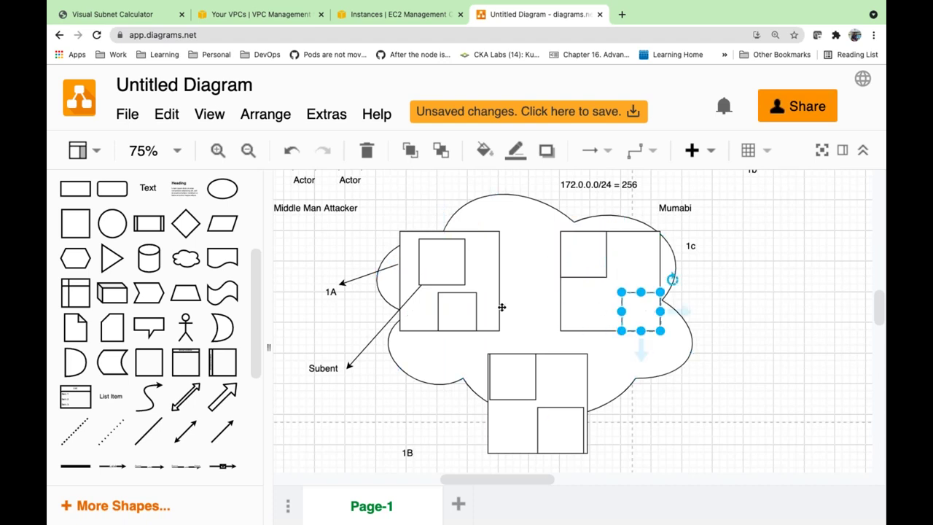
pyautogui.click(457, 313)
pyautogui.click(559, 430)
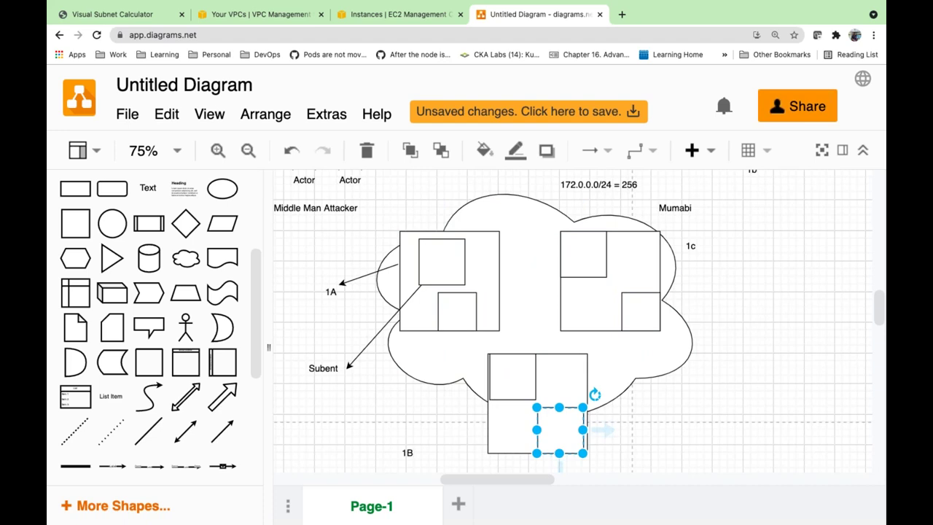
# Undo the deletion of the IGW cube on the VPC cloud's upper edge and pick the upper subnet square in 1A
pyautogui.hotkey('ctrl', 'z')
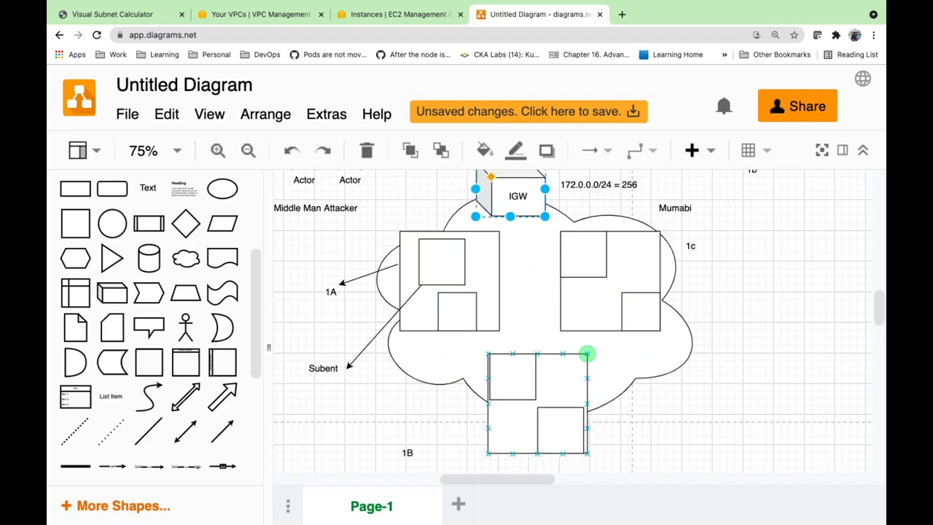
pyautogui.hscroll(-2, 561, 409)
pyautogui.scroll(2, 496, 292)
pyautogui.click(489, 291)
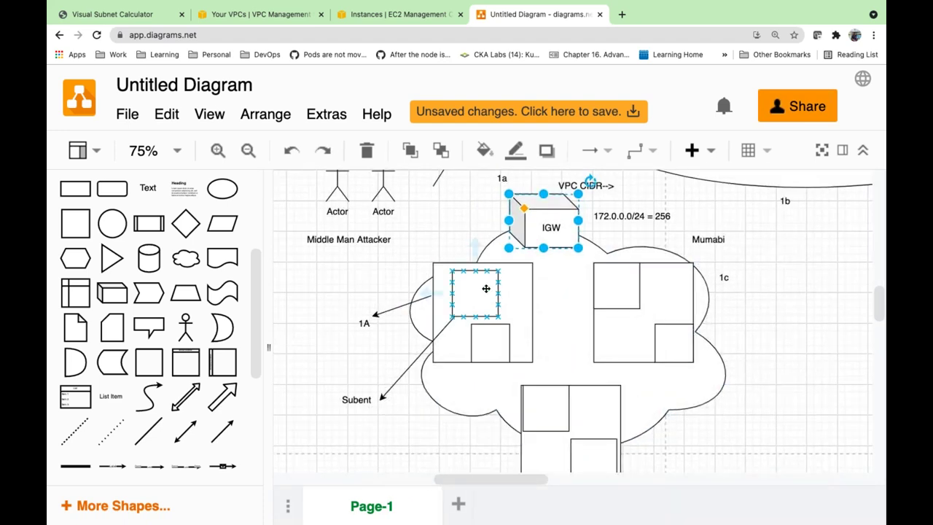
pyautogui.hscroll(-2, 488, 288)
pyautogui.doubleClick(499, 301)
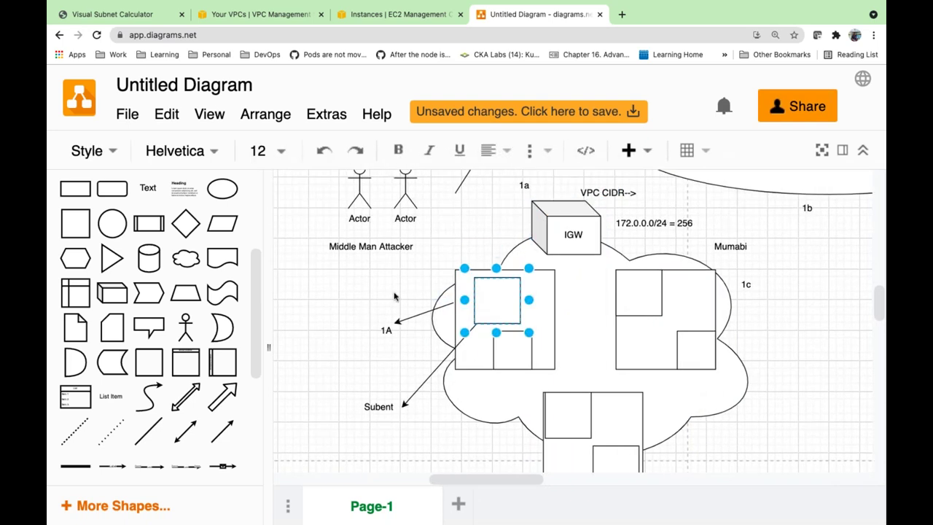
# Highlight the restored IGW cube and its label to point out the internet gateway
pyautogui.click(567, 226)
pyautogui.doubleClick(567, 227)
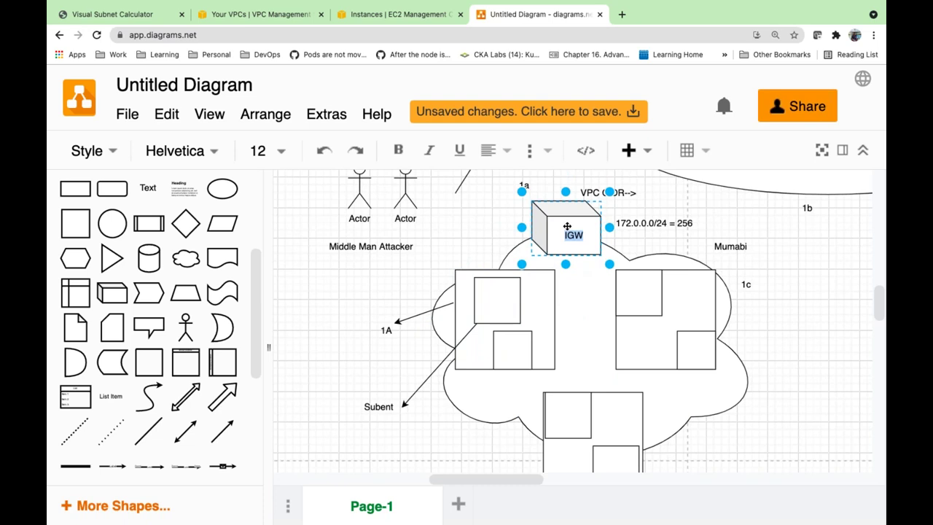
pyautogui.press('Escape')
pyautogui.doubleClick(567, 226)
pyautogui.doubleClick(568, 227)
pyautogui.doubleClick(570, 219)
pyautogui.click(566, 235)
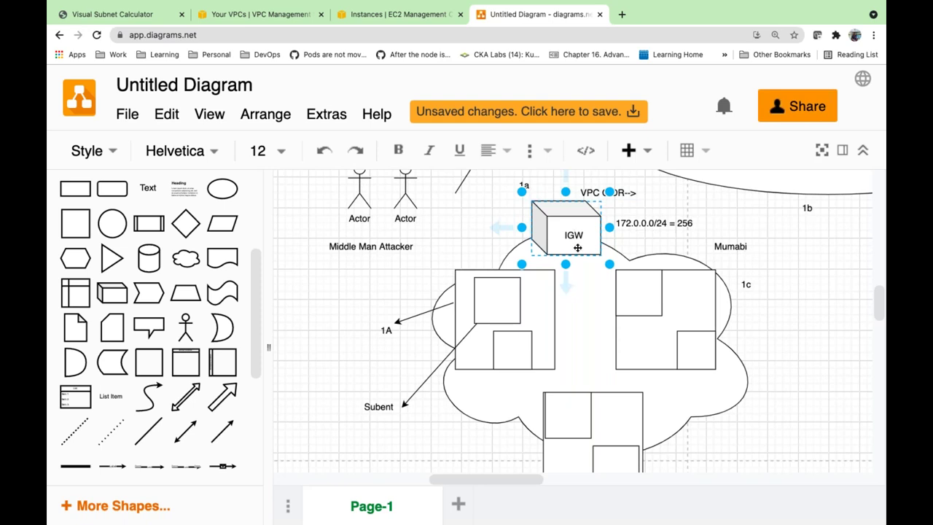
# Nudge the large 1c square sideways and add the text "Route Tabels" below the Subent label
pyautogui.moveTo(687, 297); pyautogui.dragTo(656, 292)
pyautogui.scroll(-2, 592, 328)
pyautogui.doubleClick(354, 386)
pyautogui.click(364, 308)
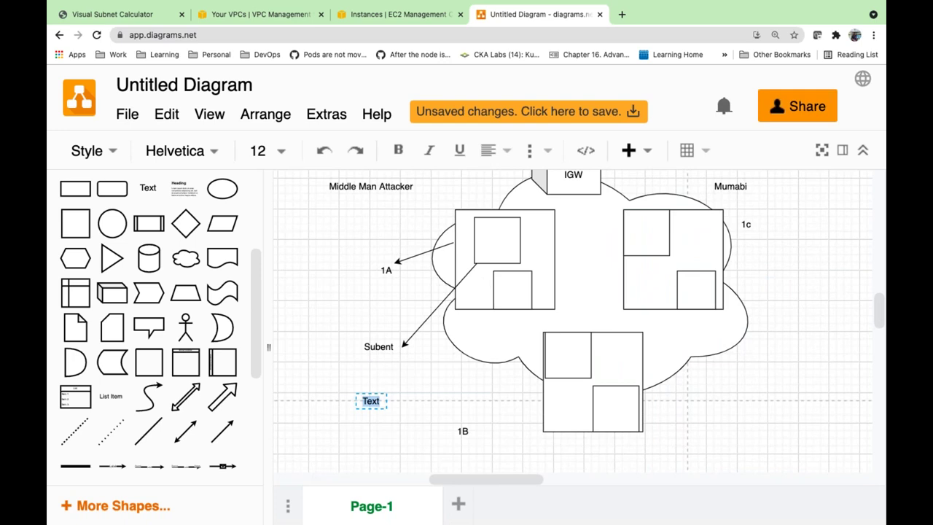
pyautogui.write('Rout')
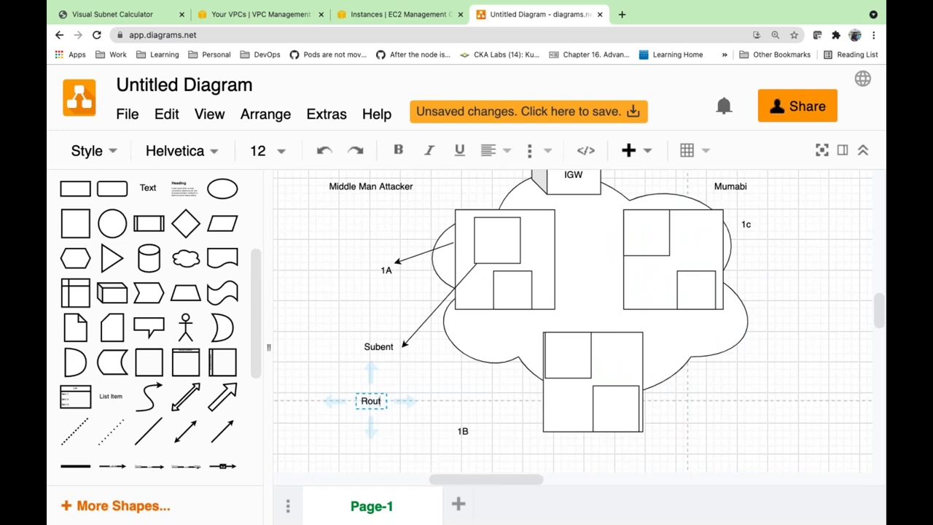
pyautogui.write('e Tabels')
pyautogui.scroll(1, 577, 316)
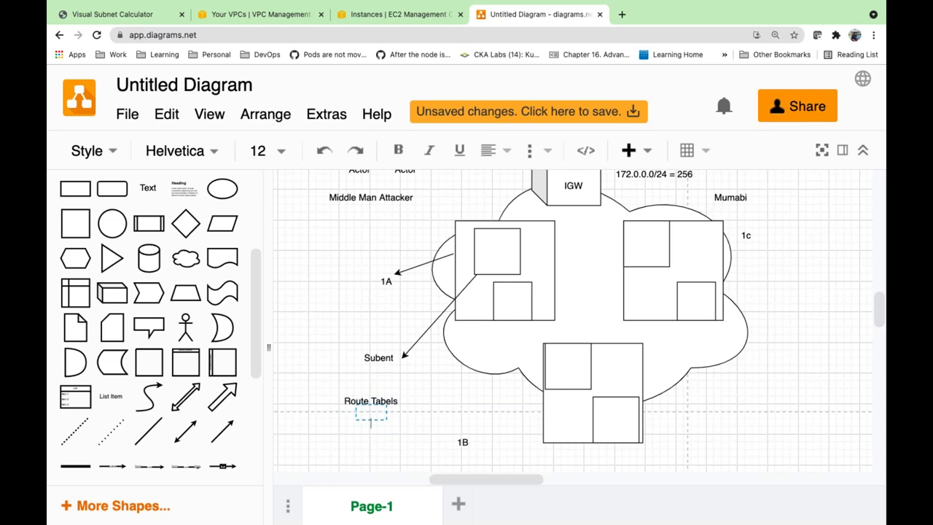
# Switch to the 4_AWS VPC presentation in PowerPoint and read the Route Table bullet points on slide 4
pyautogui.press('super+Tab')
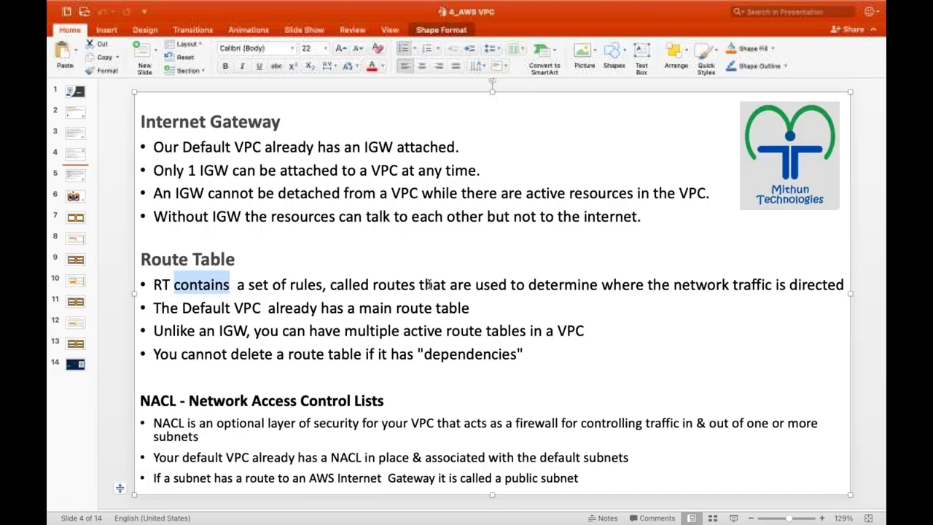
pyautogui.doubleClick(373, 285)
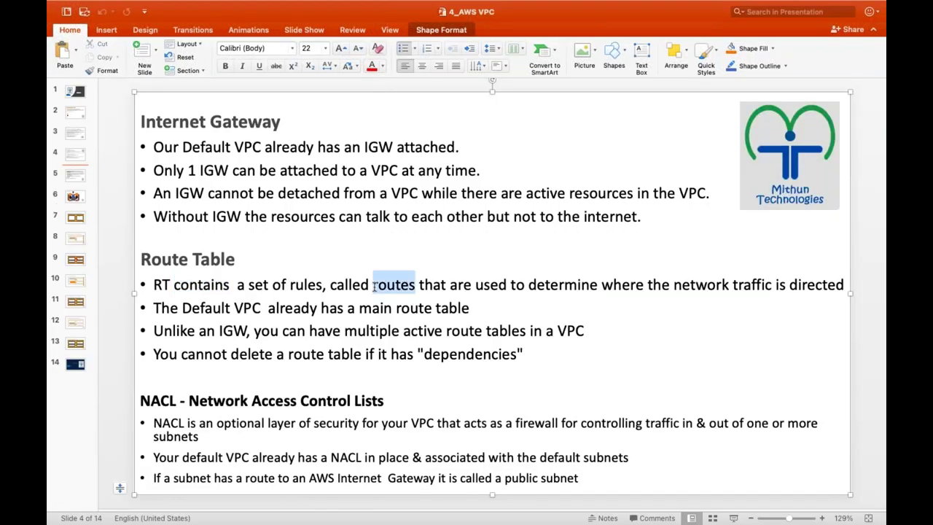
pyautogui.click(374, 286)
pyautogui.tripleClick(374, 285)
pyautogui.doubleClick(373, 286)
pyautogui.doubleClick(368, 286)
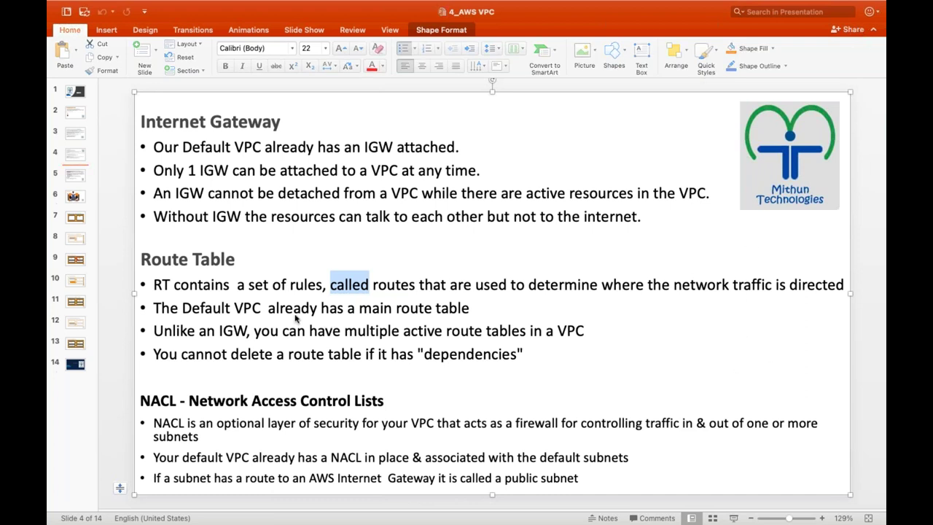
pyautogui.doubleClick(184, 309)
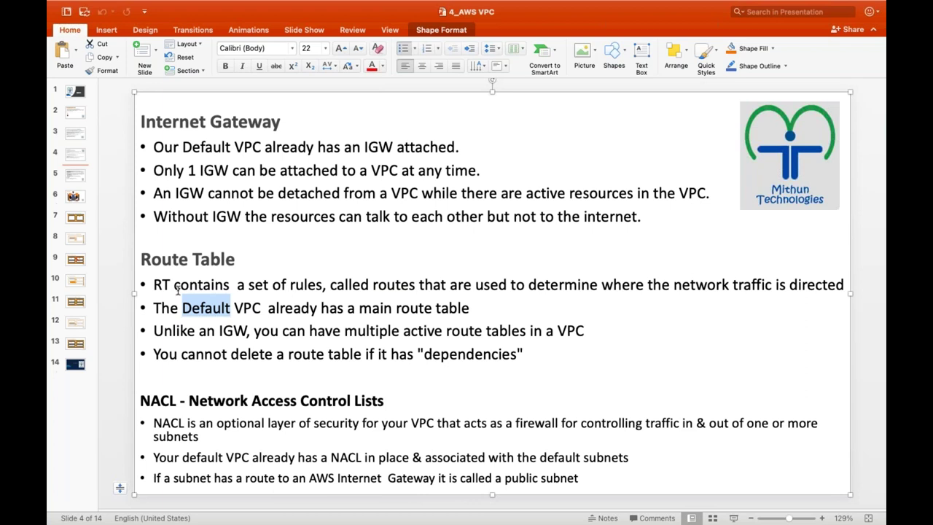
# Switch back to the diagram in Chrome and point between the upper 1A subnet square and the IGW cube
pyautogui.press('super+Tab')
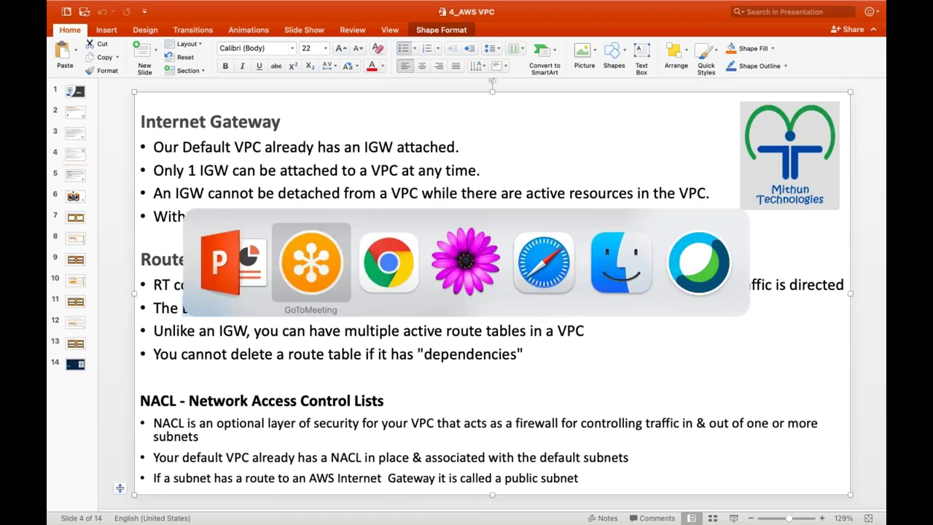
pyautogui.press('super+Tab')
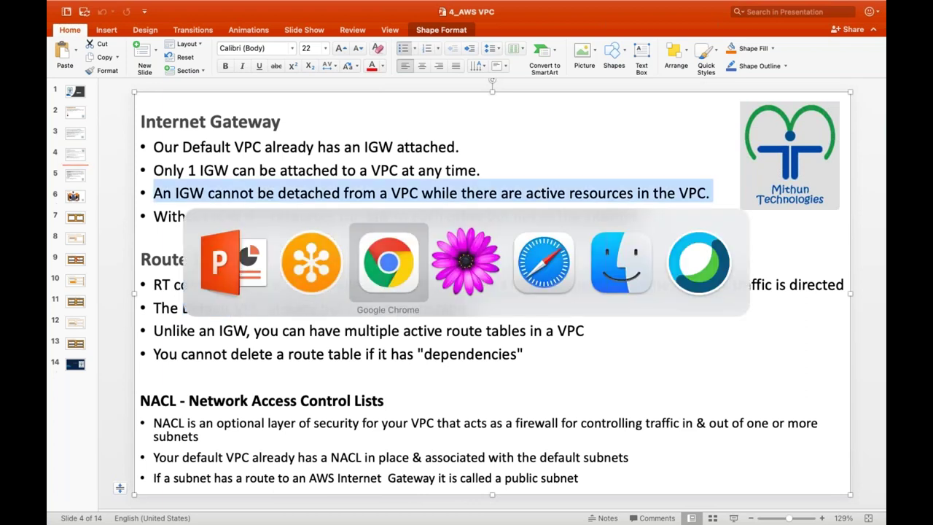
pyautogui.hscroll(3, 573, 327)
pyautogui.hscroll(-2, 573, 328)
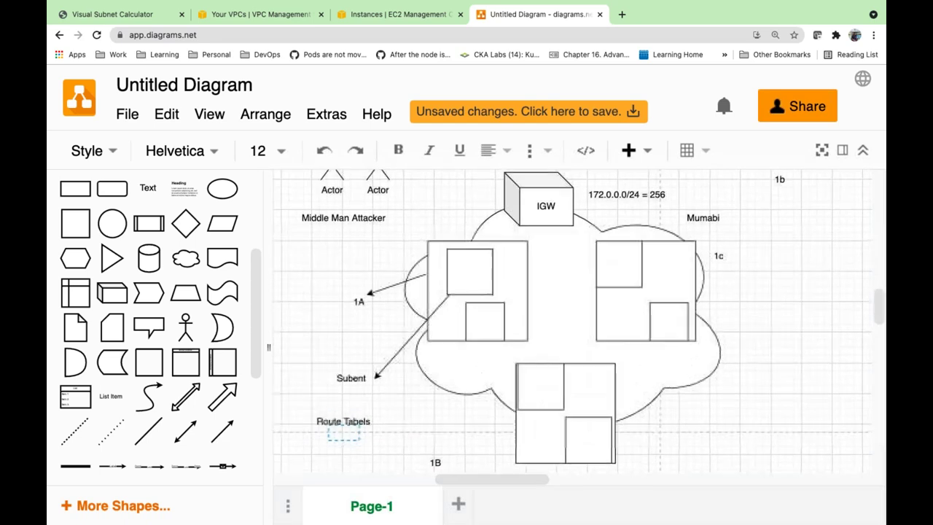
pyautogui.scroll(-2, 427, 365)
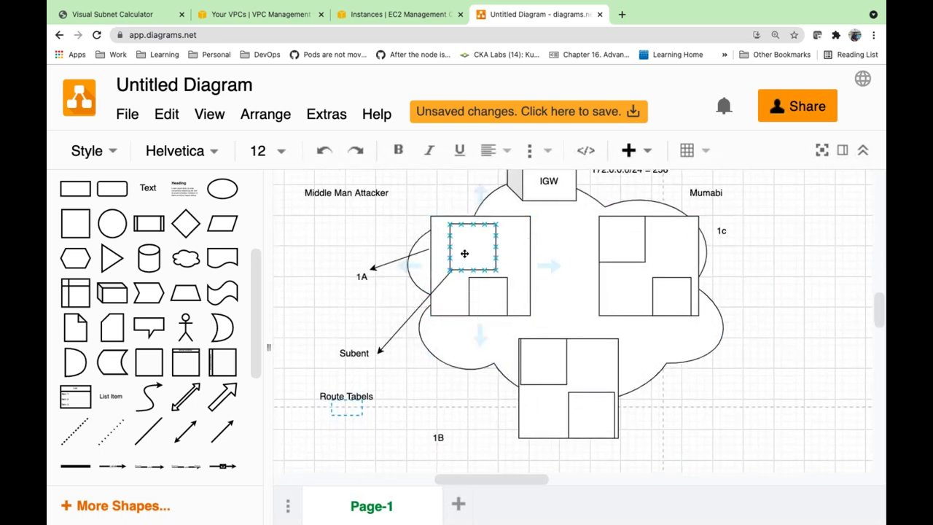
pyautogui.scroll(1, 472, 252)
pyautogui.scroll(2, 472, 252)
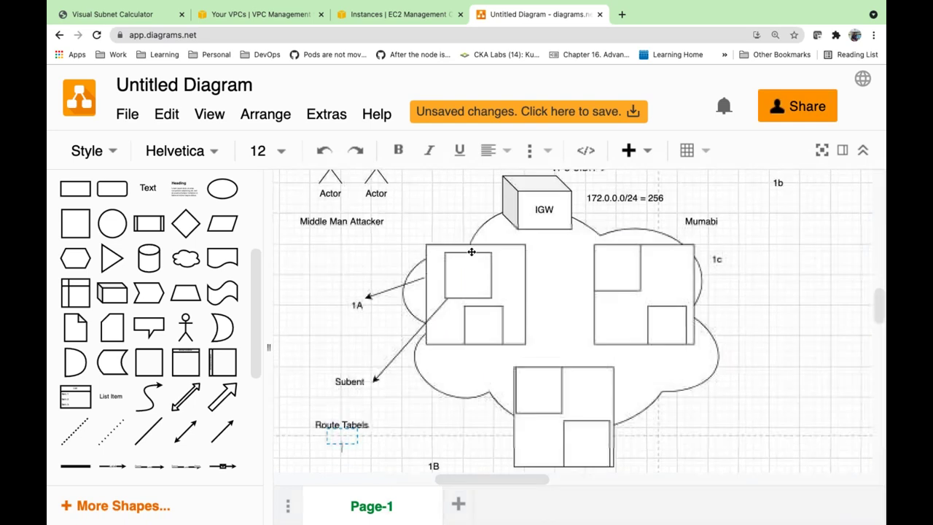
pyautogui.click(464, 273)
pyautogui.doubleClick(464, 273)
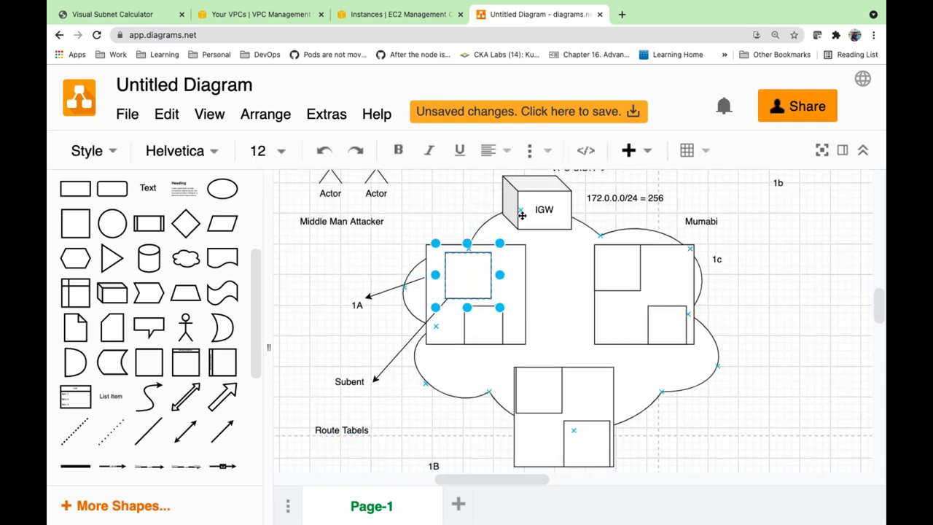
pyautogui.click(544, 202)
pyautogui.click(474, 274)
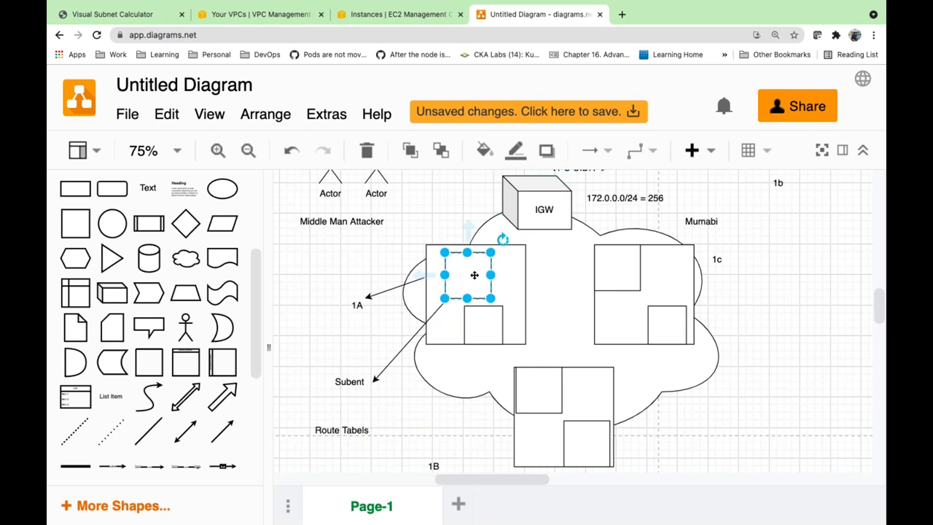
pyautogui.click(534, 209)
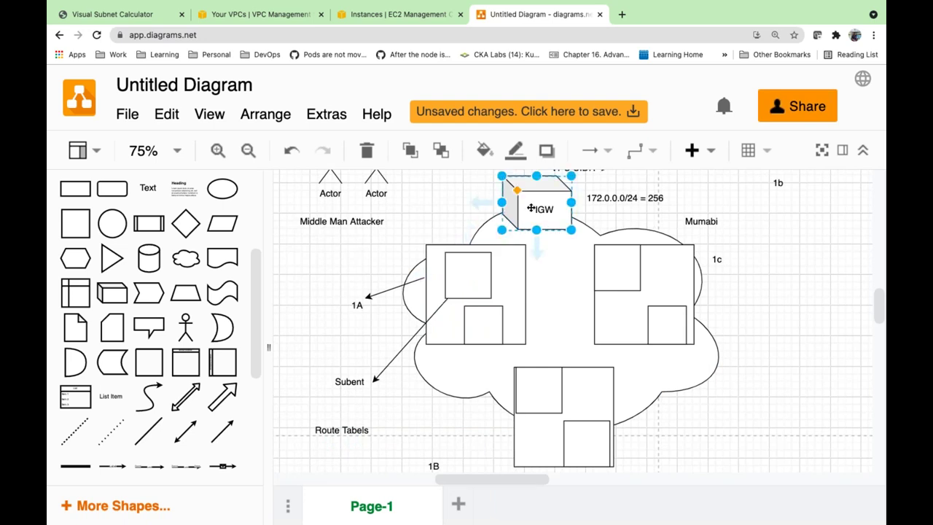
# Go over the Route Tabels label, the upper 1A subnet square and the IGW cube in turn
pyautogui.doubleClick(339, 432)
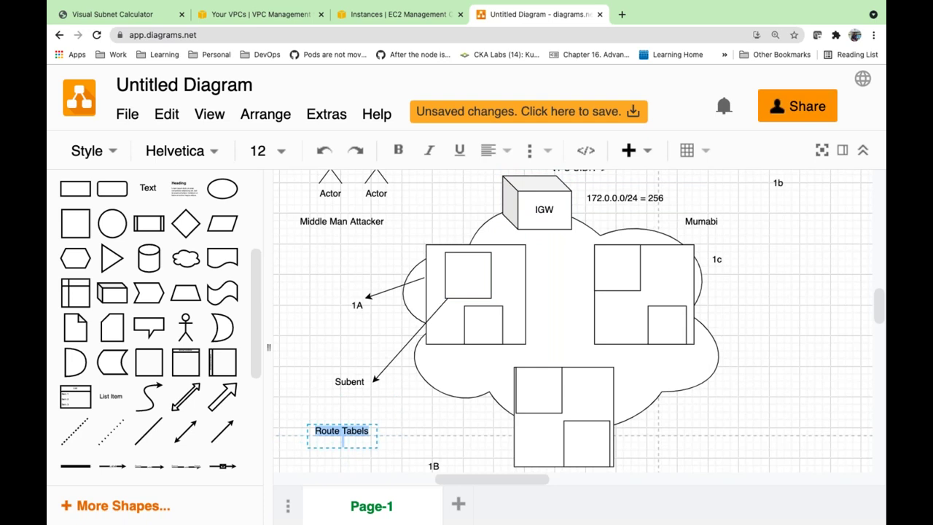
pyautogui.click(461, 271)
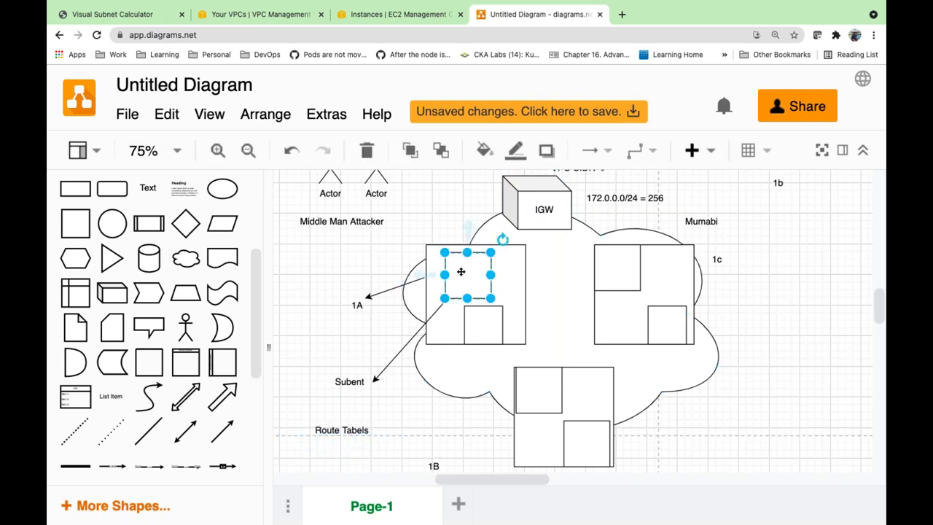
pyautogui.click(548, 197)
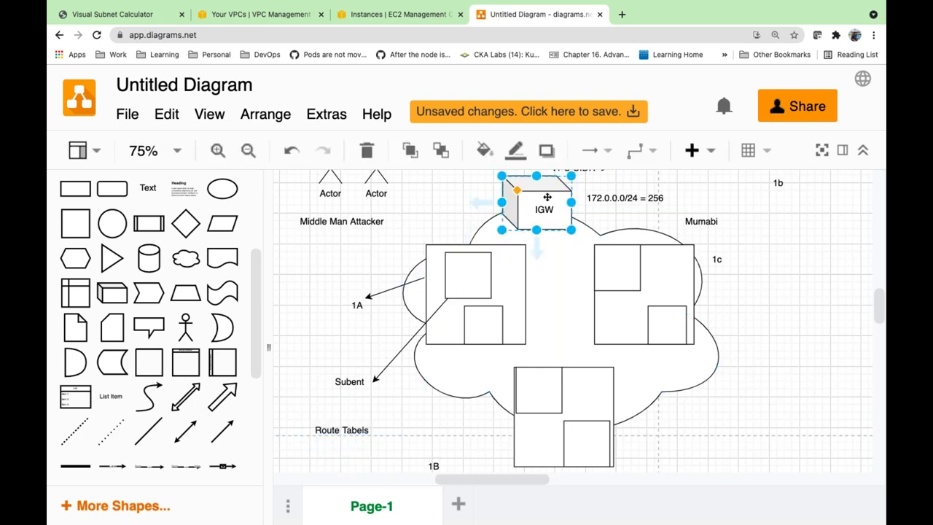
pyautogui.scroll(-2, 434, 353)
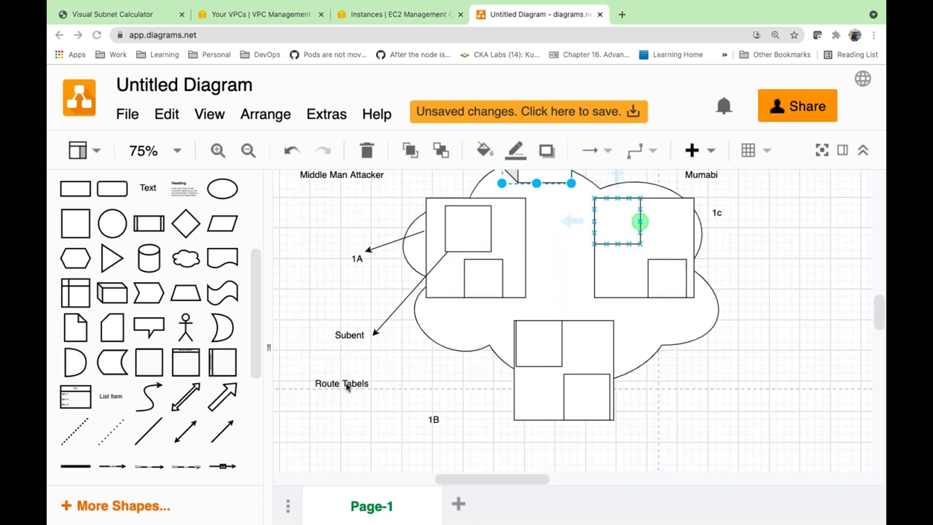
pyautogui.scroll(3, 343, 386)
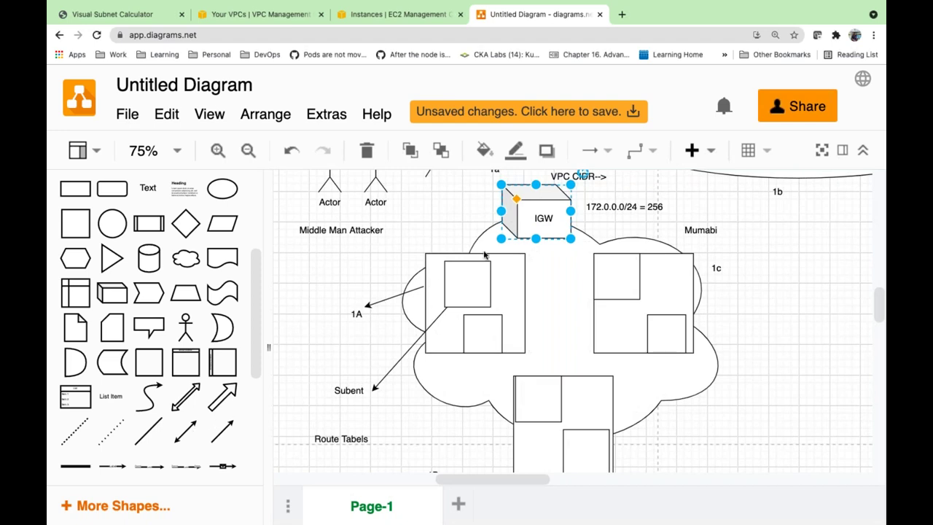
# Connect the upper 1A subnet square and the IGW cube with a double-headed arrow
pyautogui.click(463, 277)
pyautogui.click(184, 435)
pyautogui.moveTo(482, 235); pyautogui.dragTo(509, 225)
pyautogui.click(458, 282)
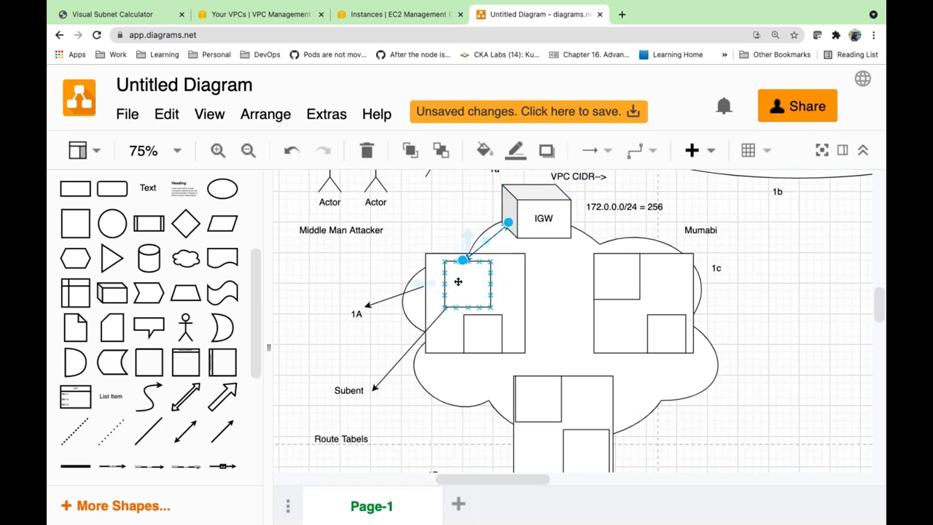
# Trace the connected path between the upper 1A subnet and the IGW cube, relating it to the Route Tabels label
pyautogui.click(539, 228)
pyautogui.scroll(-2, 374, 383)
pyautogui.scroll(3, 344, 388)
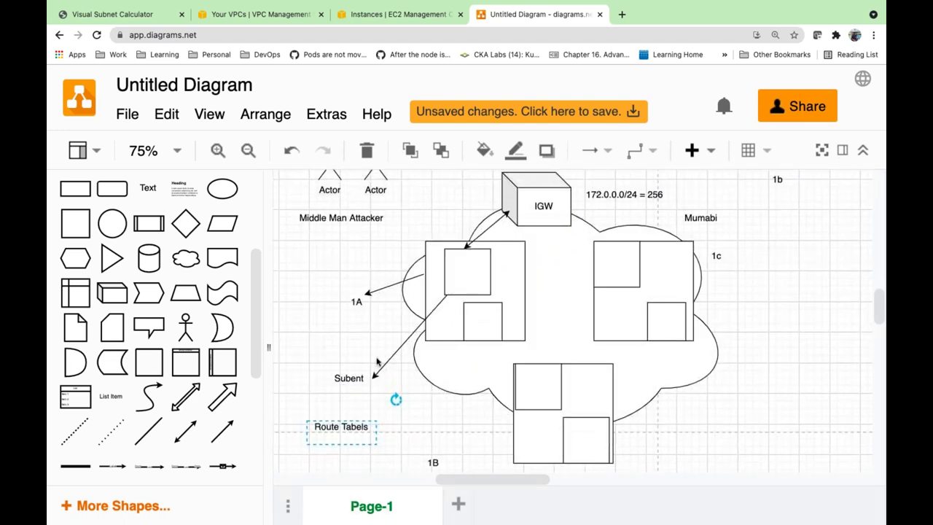
pyautogui.click(463, 274)
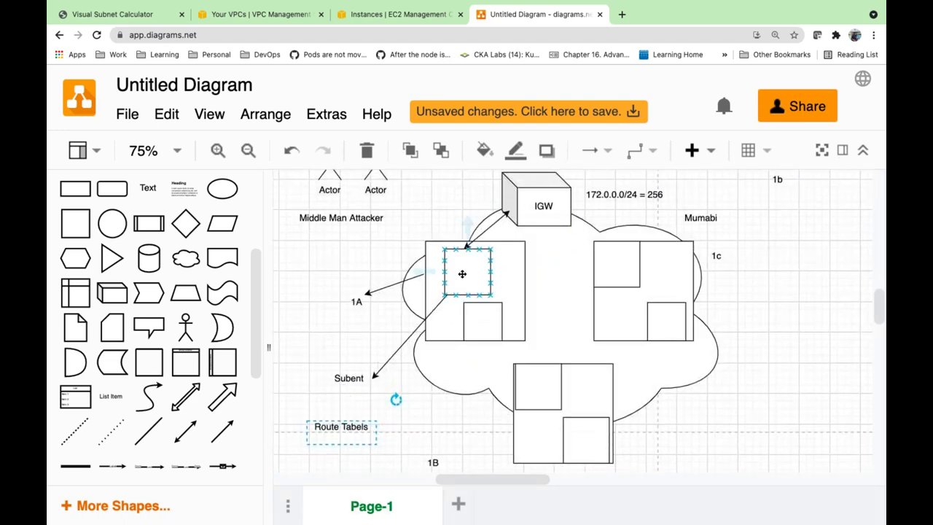
pyautogui.click(462, 273)
pyautogui.click(554, 198)
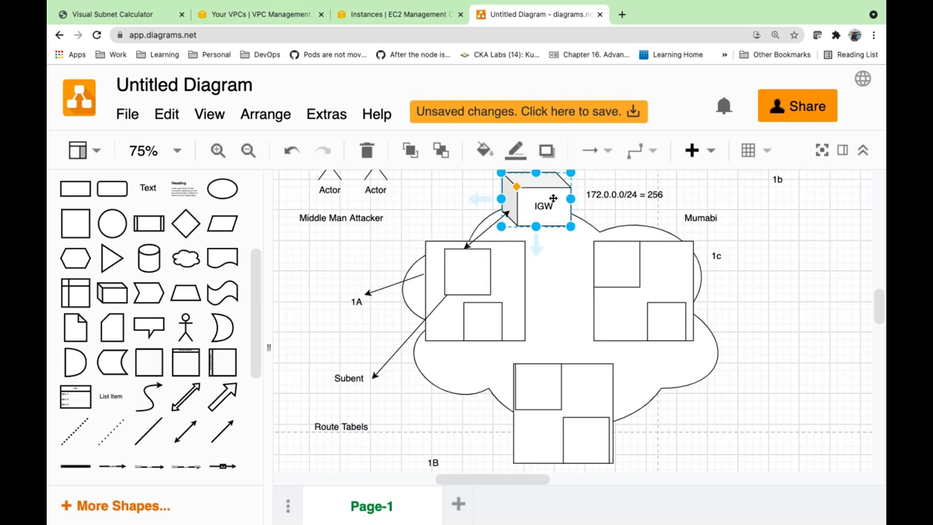
pyautogui.scroll(-2, 554, 198)
pyautogui.doubleClick(342, 364)
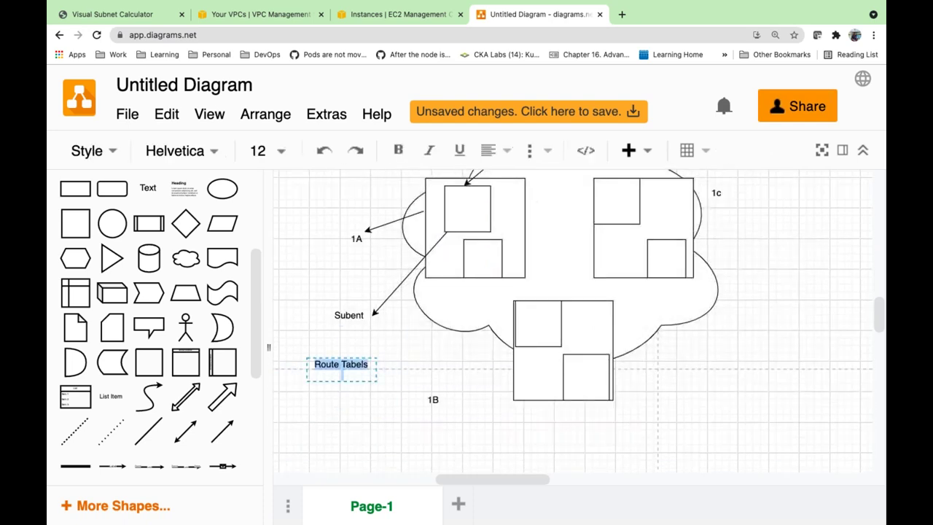
pyautogui.scroll(2, 471, 276)
pyautogui.click(471, 276)
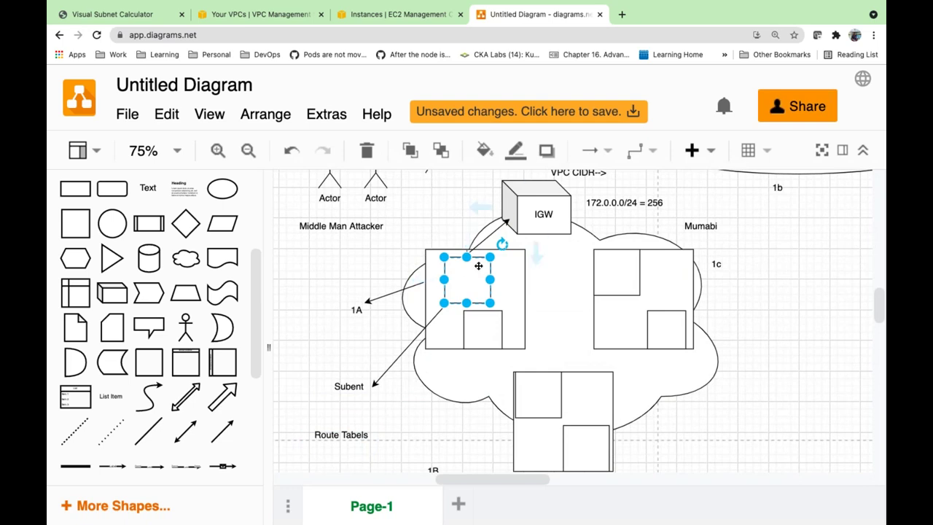
pyautogui.click(534, 221)
pyautogui.click(481, 281)
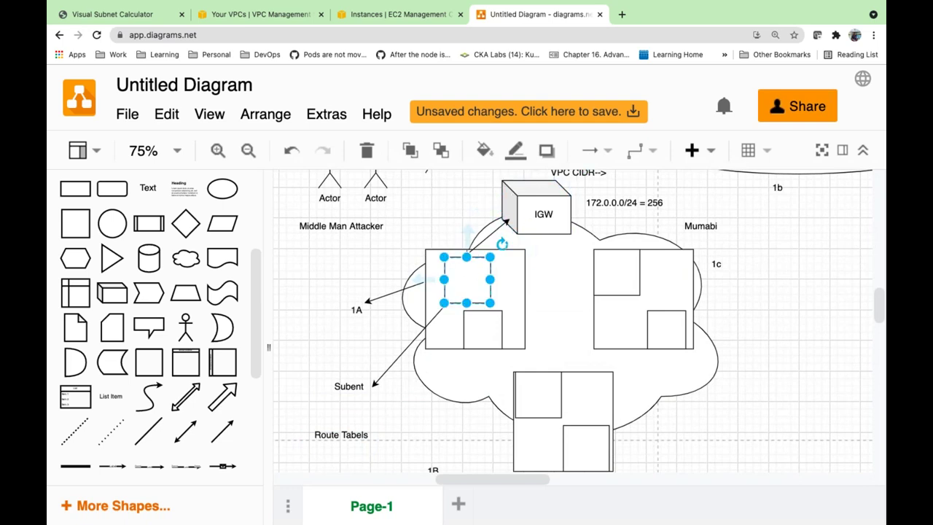
pyautogui.scroll(-3, 356, 323)
pyautogui.click(355, 324)
pyautogui.doubleClick(356, 324)
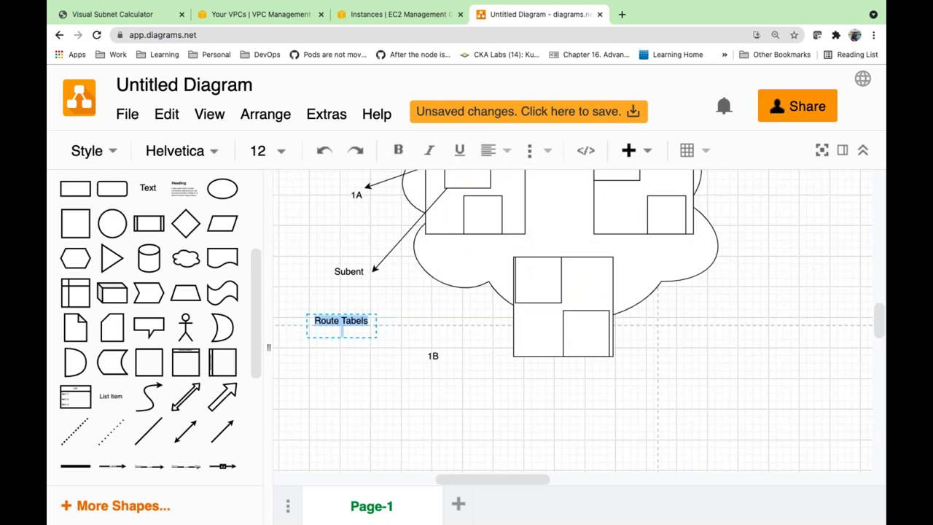
# Point out the upper and lower subnet squares inside the 1A zone of the diagram
pyautogui.scroll(2, 342, 329)
pyautogui.click(475, 223)
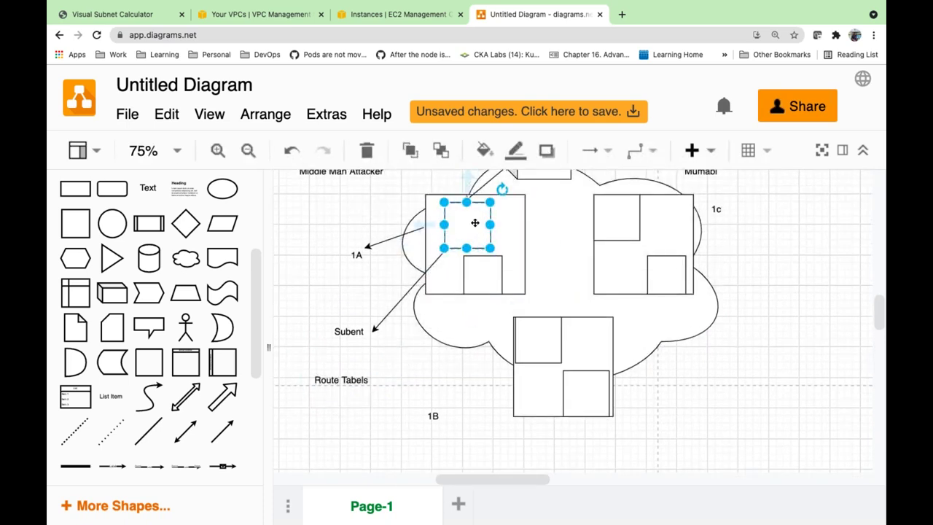
pyautogui.scroll(2, 475, 222)
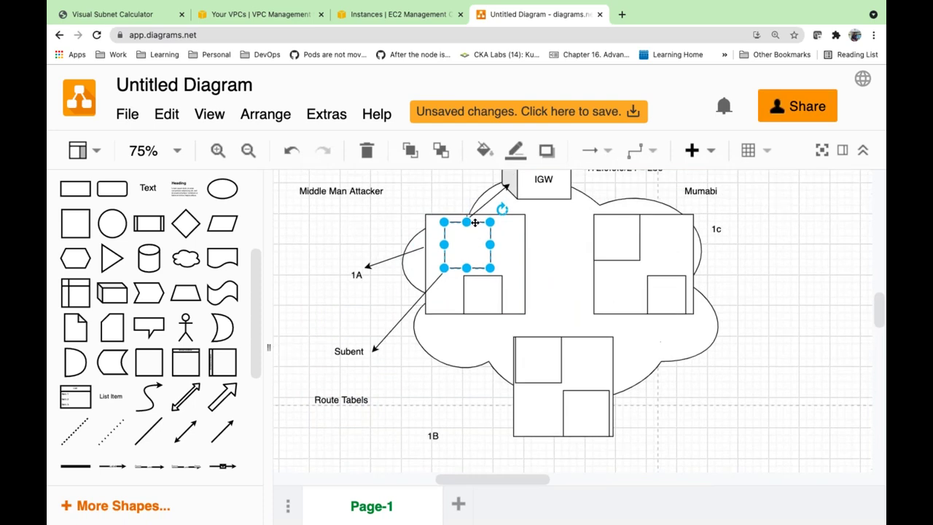
pyautogui.press('Return')
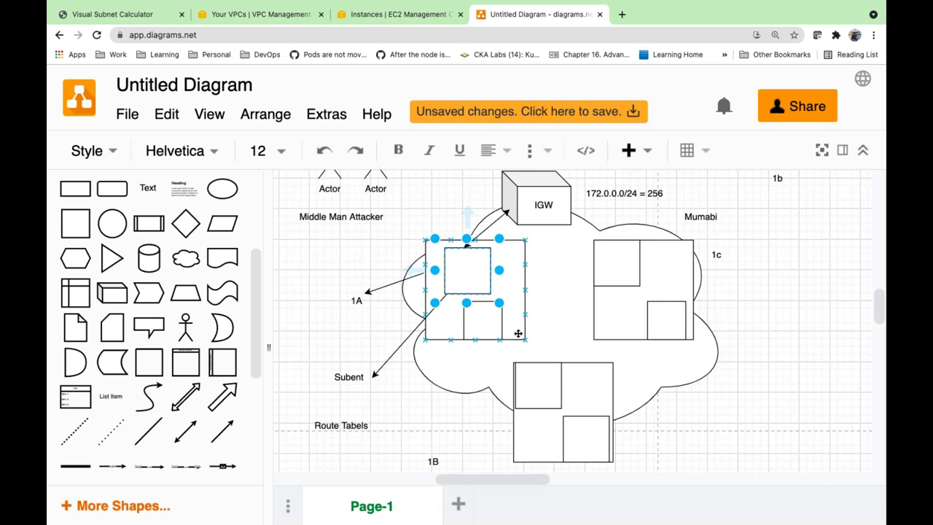
pyautogui.click(493, 324)
pyautogui.press('Return')
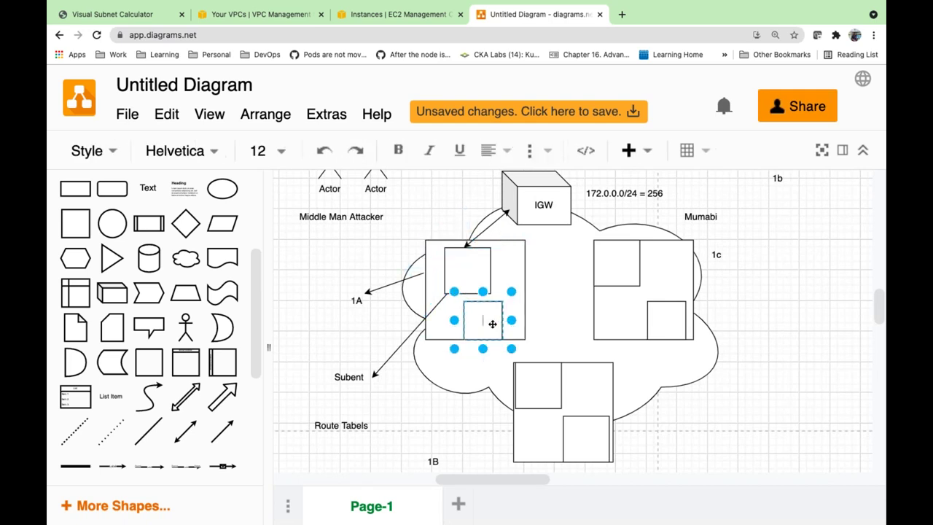
# Go over the IGW cube, the Route Tabels label and the lower 1A subnet square repeatedly to relate them to each other
pyautogui.click(543, 204)
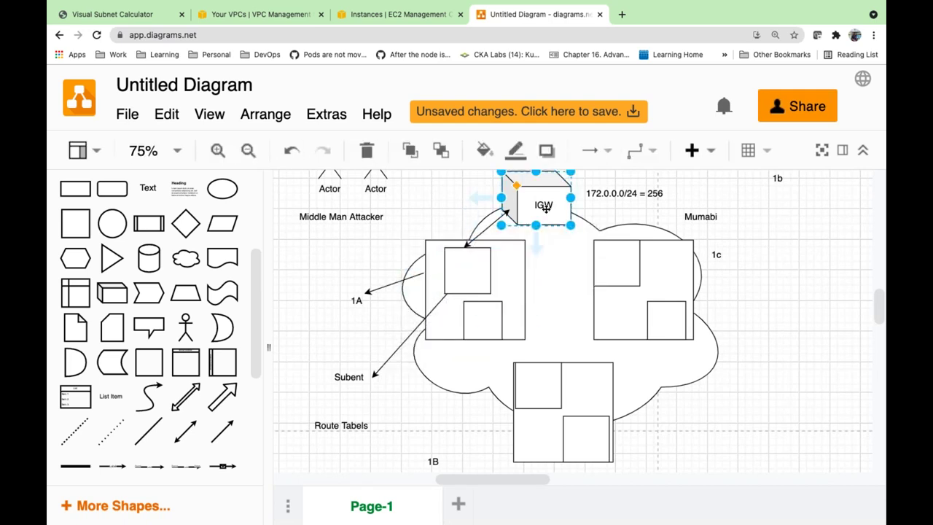
pyautogui.click(354, 424)
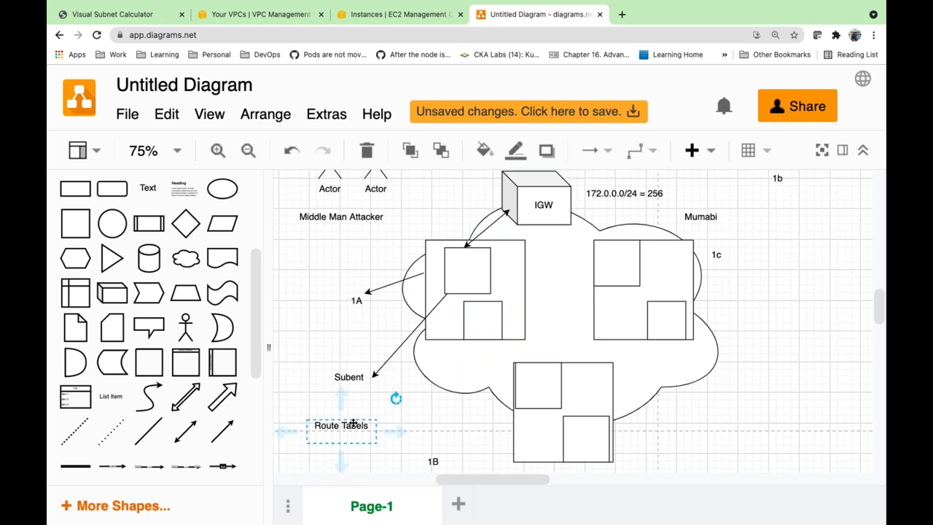
pyautogui.click(481, 319)
pyautogui.click(536, 208)
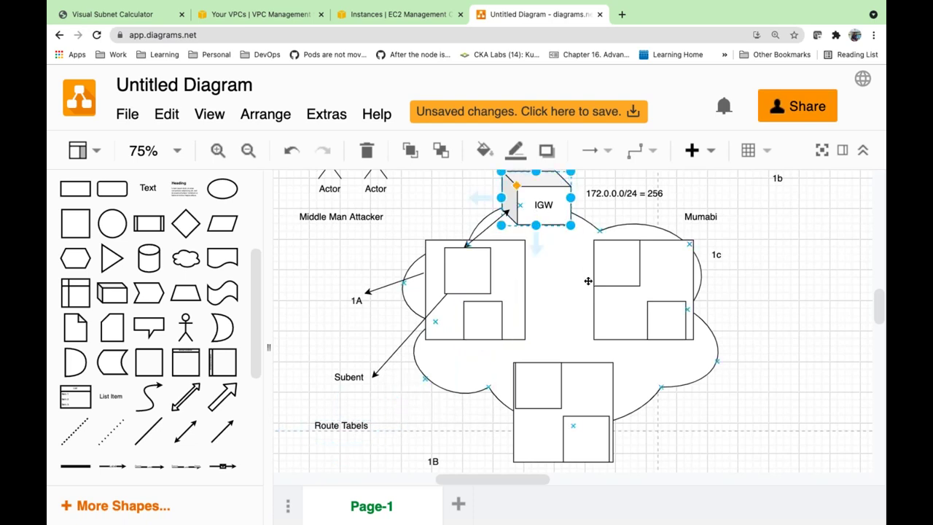
pyautogui.click(347, 423)
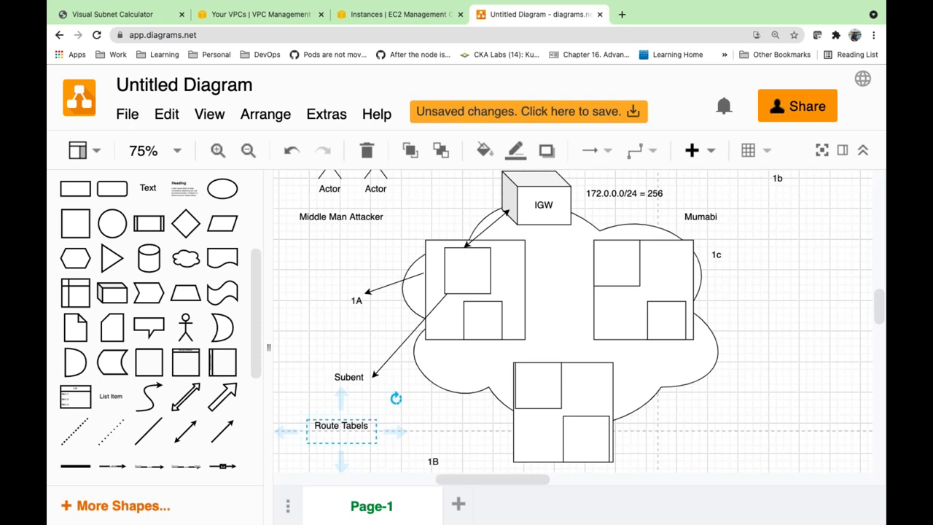
pyautogui.click(476, 298)
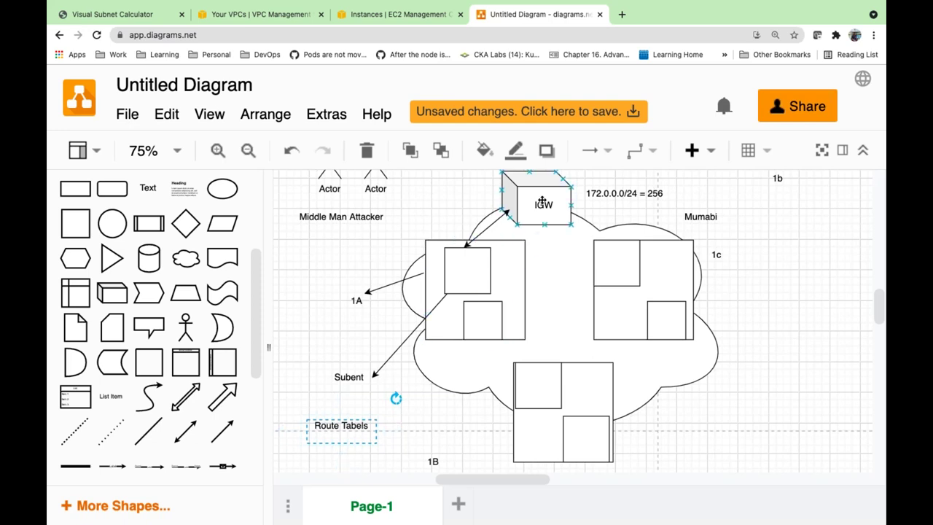
pyautogui.click(477, 318)
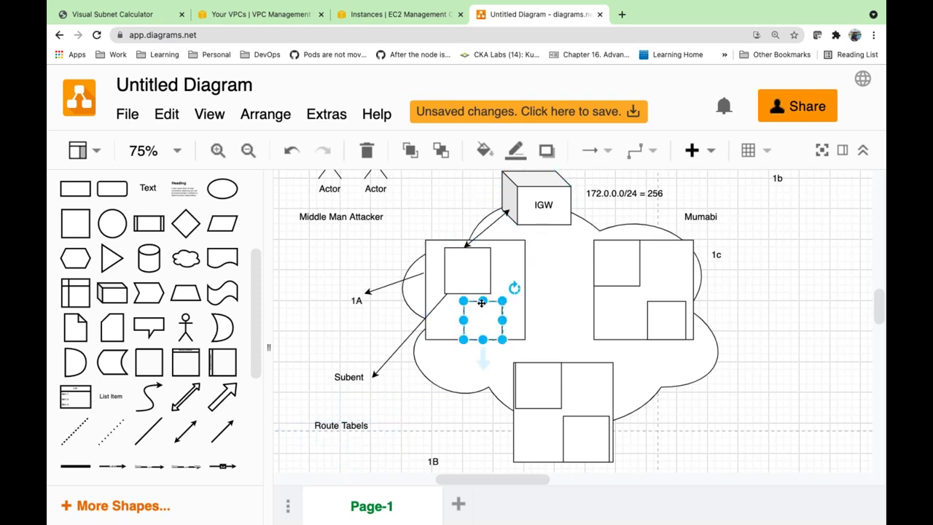
pyautogui.click(541, 205)
pyautogui.click(345, 420)
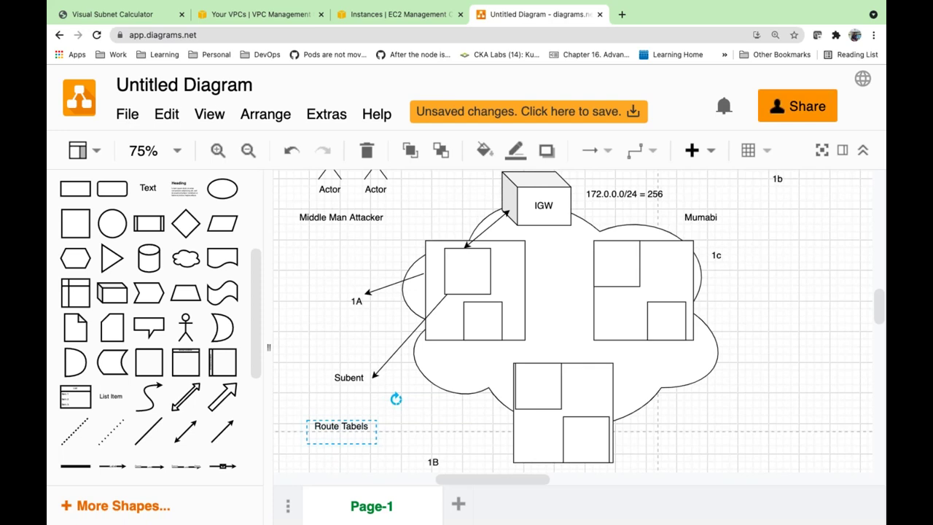
# View the Internet Gateway and route table slide in PowerPoint, and switch back to the VPC console in Chrome
pyautogui.press('super+Tab')
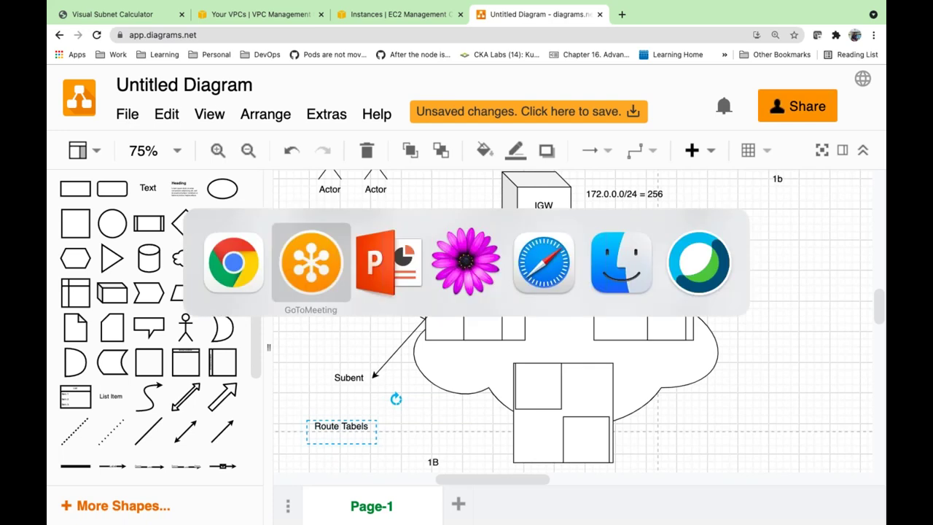
pyautogui.press('F11')
pyautogui.press('super+Tab')
pyautogui.press('super+Tab')
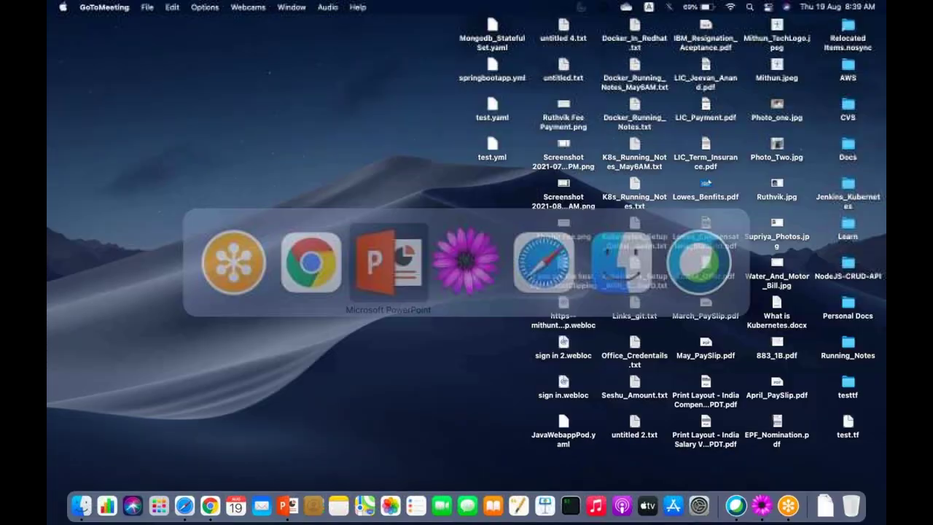
pyautogui.press('super+Tab')
pyautogui.press('super+Tab')
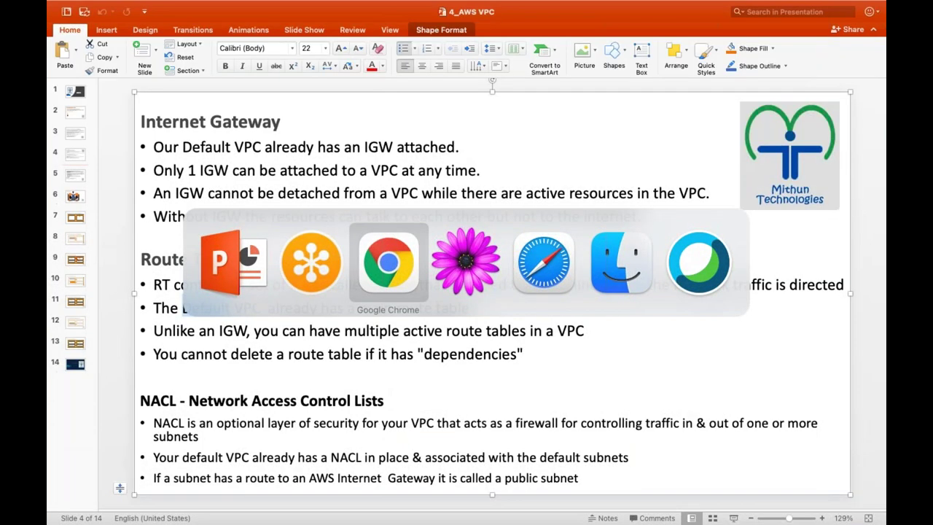
pyautogui.press('super+2')
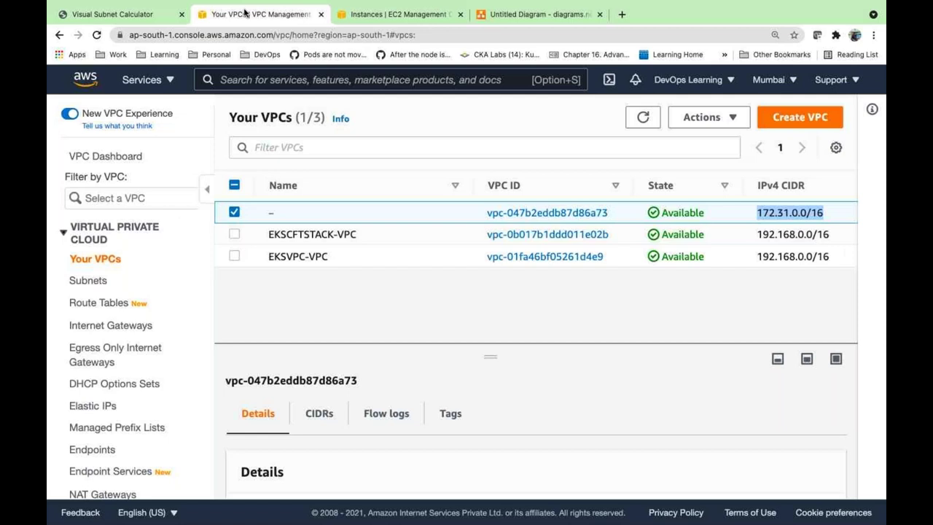
# Look at the VPC wizard's configuration page from the VPC Dashboard, and return to the dashboard by searching for the VPC service
pyautogui.click(105, 155)
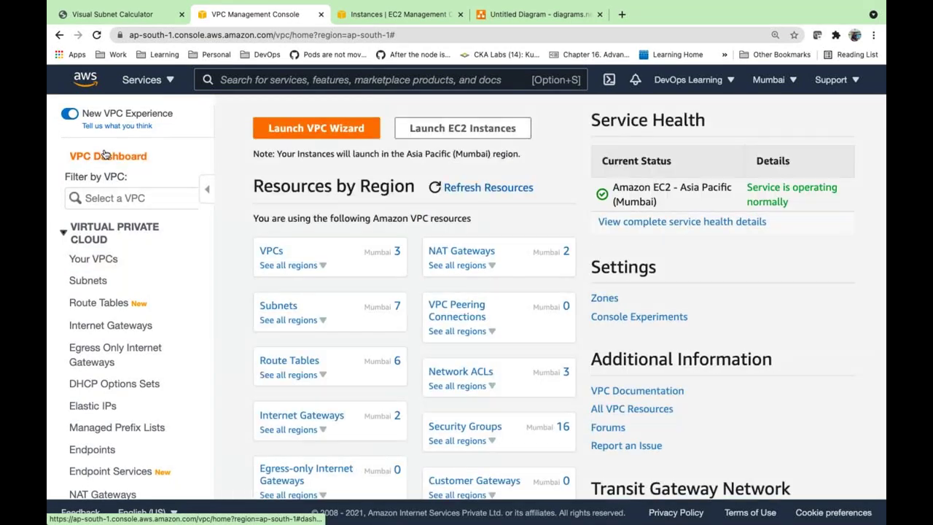
pyautogui.click(322, 137)
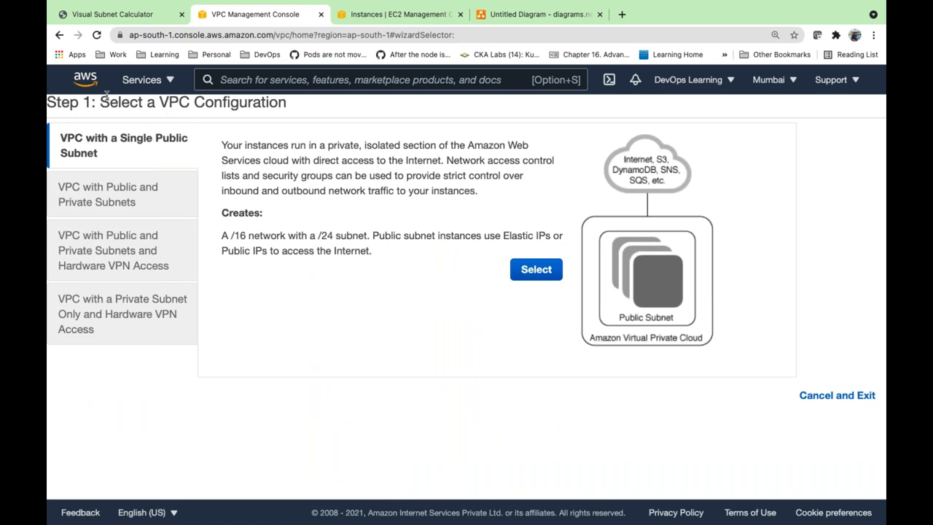
pyautogui.click(145, 80)
pyautogui.click(273, 80)
pyautogui.write('VPC')
pyautogui.click(282, 199)
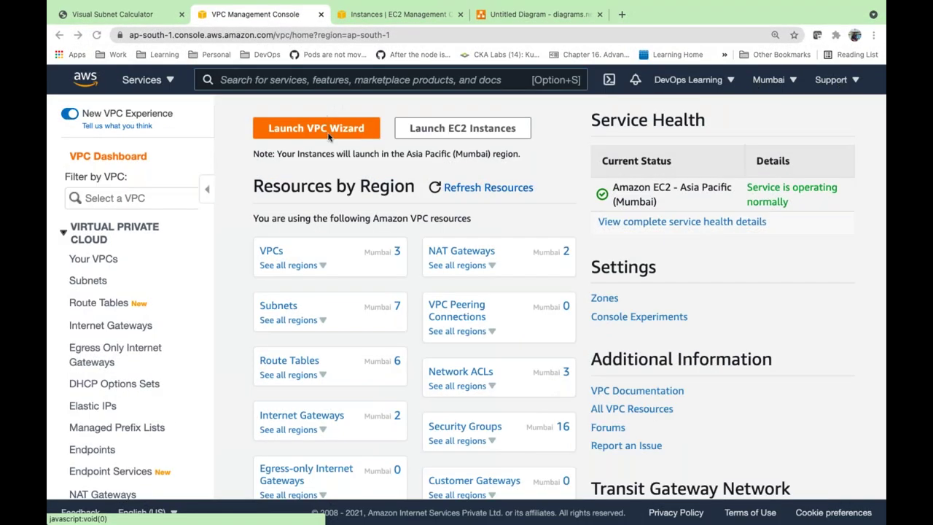
# Reopen the VPC wizard to show its configurations, and leave it through another service search for VPC
pyautogui.click(330, 136)
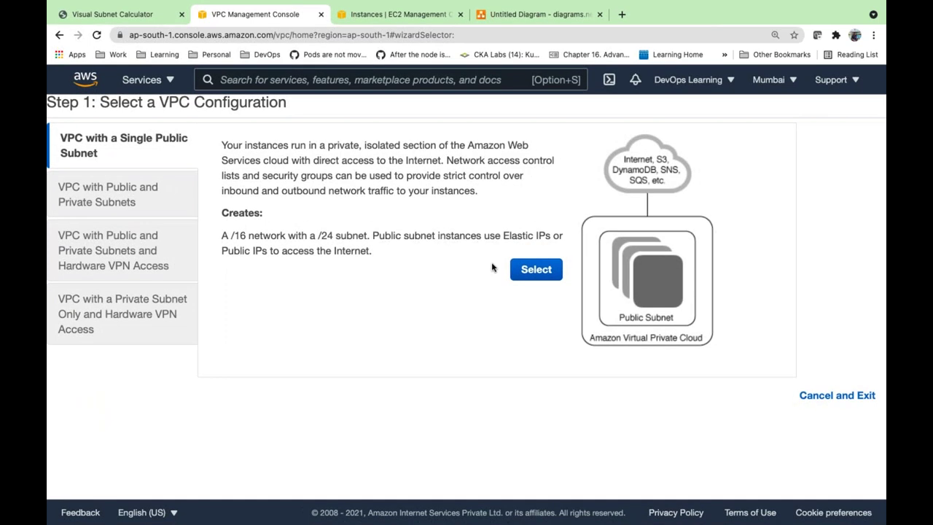
pyautogui.click(60, 36)
pyautogui.click(62, 35)
pyautogui.write('VPC')
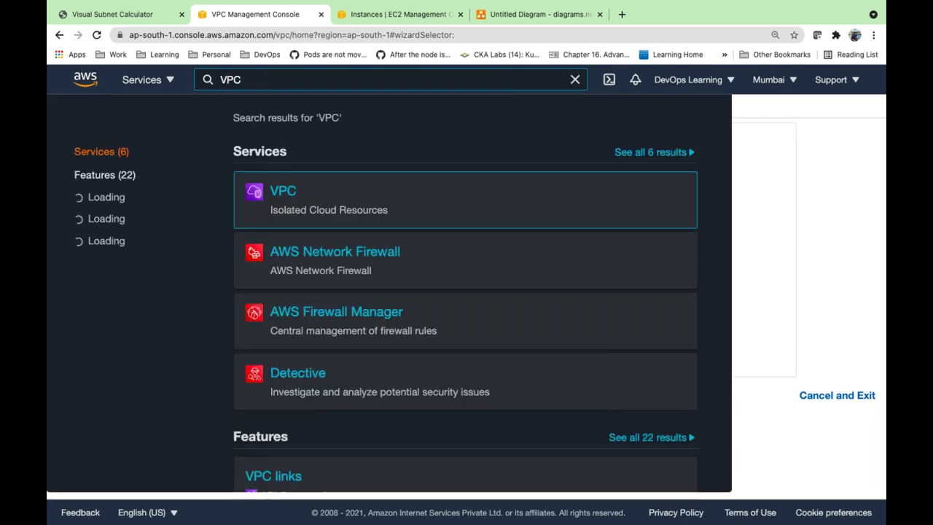
pyautogui.click(285, 192)
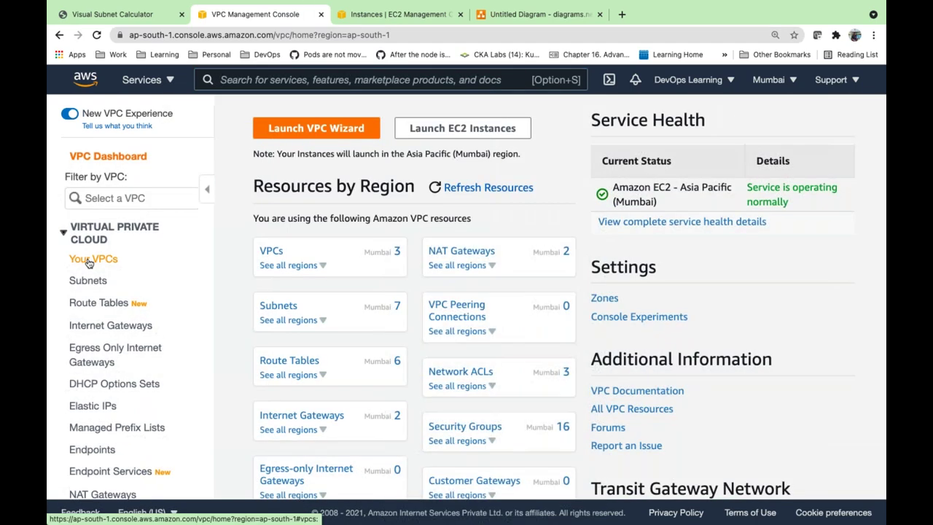
# Open the form for creating a new VPC from the Your VPCs list
pyautogui.click(90, 259)
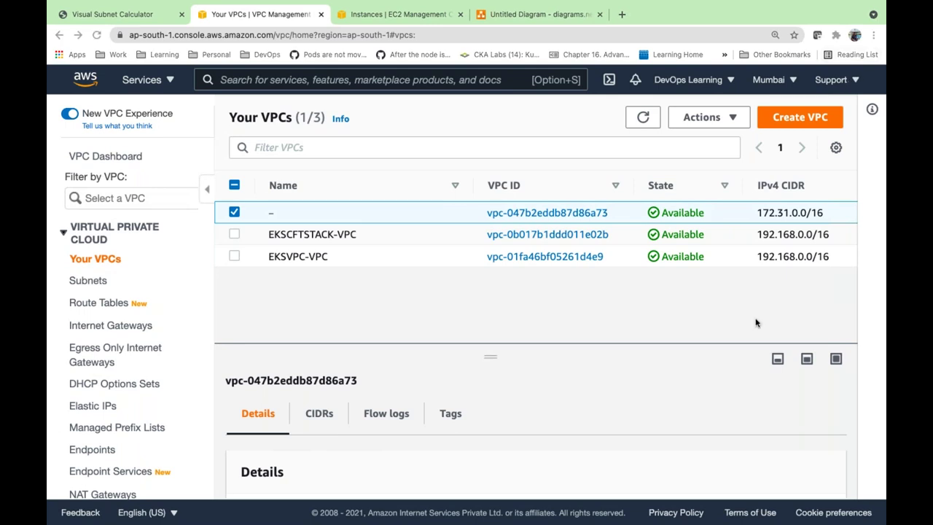
pyautogui.click(794, 120)
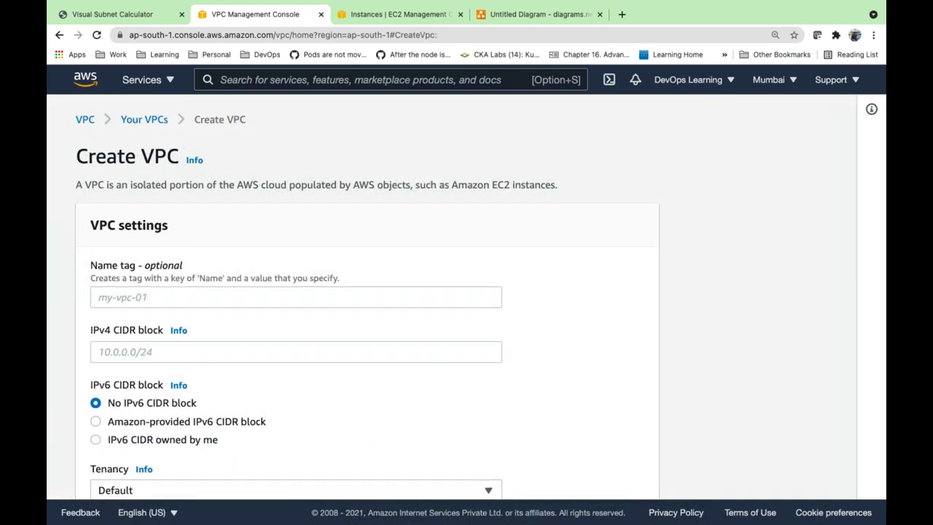
pyautogui.click(155, 319)
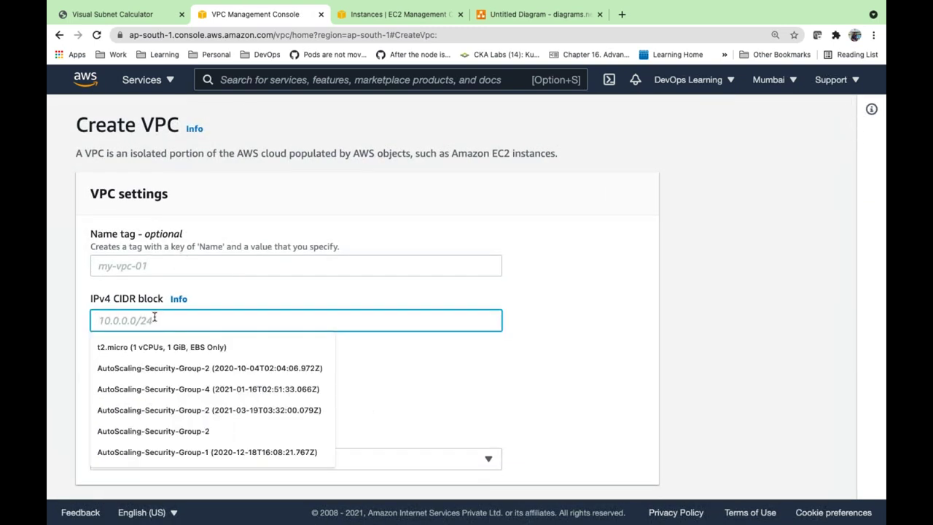
# Set the new VPC's name tag to FlipkratVPC
pyautogui.click(141, 263)
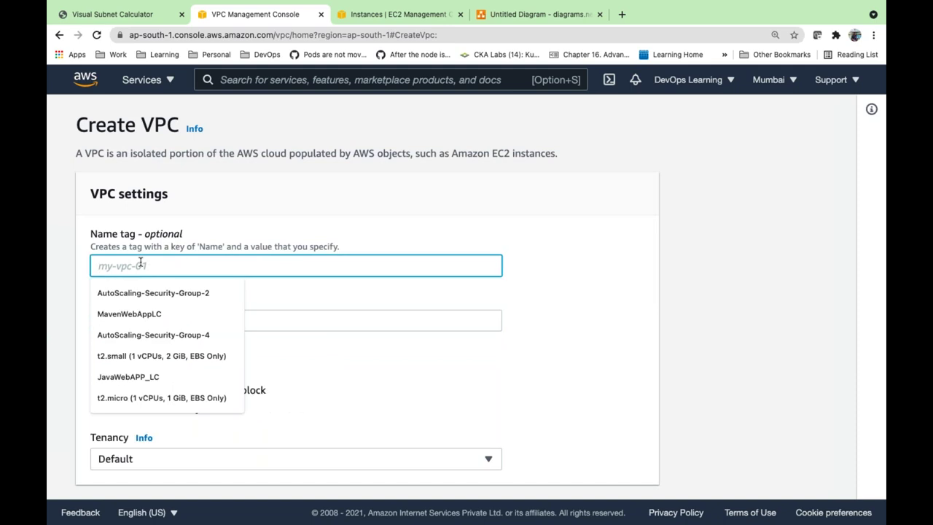
pyautogui.write('V')
pyautogui.press('BackSpace')
pyautogui.write('Flio')
pyautogui.press('BackSpace')
pyautogui.write('pkatVP')
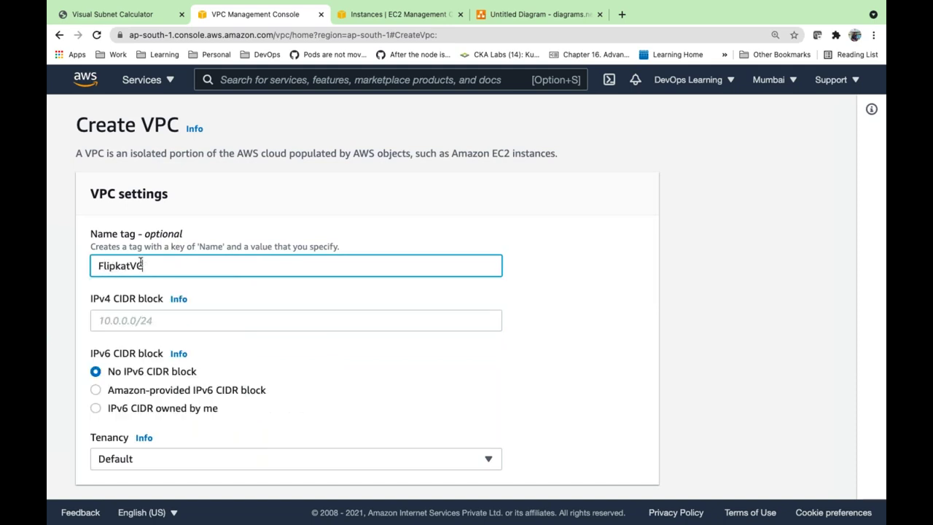
pyautogui.press('BackSpace')
pyautogui.write('P')
pyautogui.press('BackSpace')
pyautogui.write('PC')
pyautogui.scroll(-2, 141, 263)
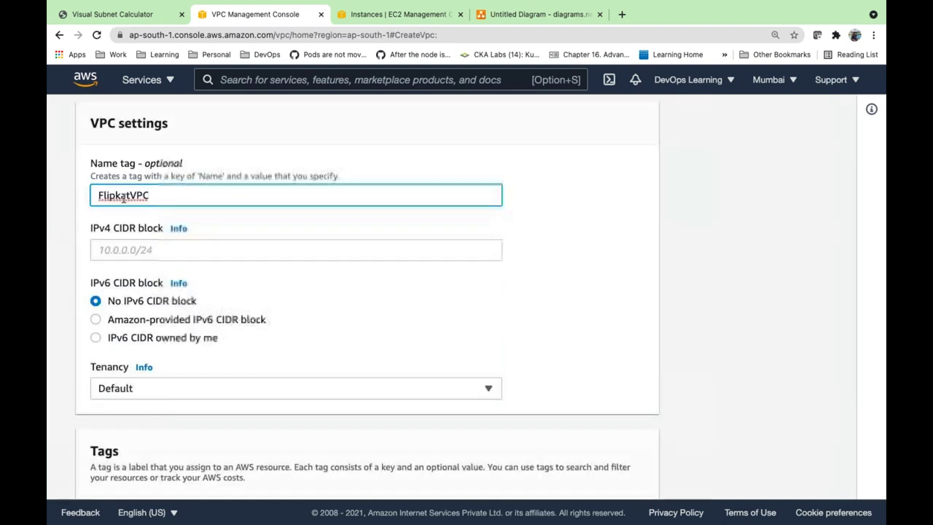
pyautogui.click(121, 196)
pyautogui.write('r')
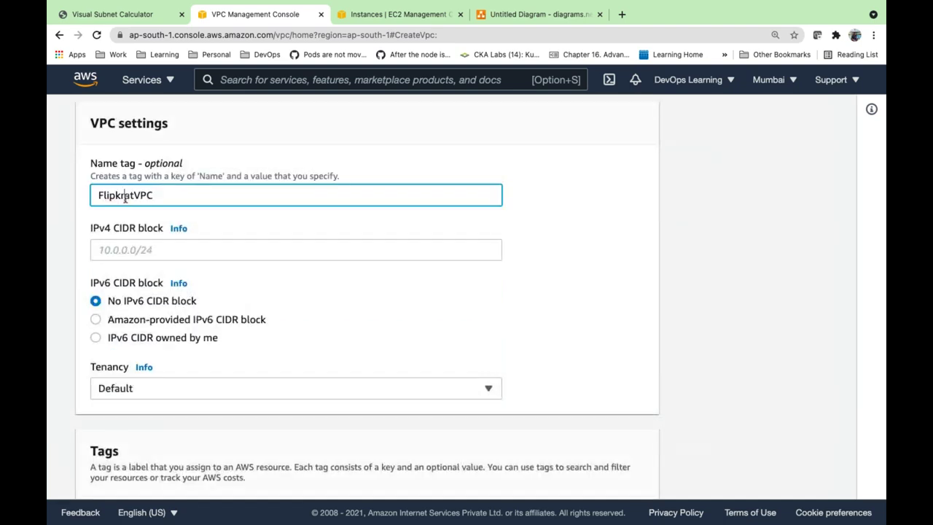
# Set the new VPC's IPv4 CIDR block to 192.0.0.0/24
pyautogui.click(121, 251)
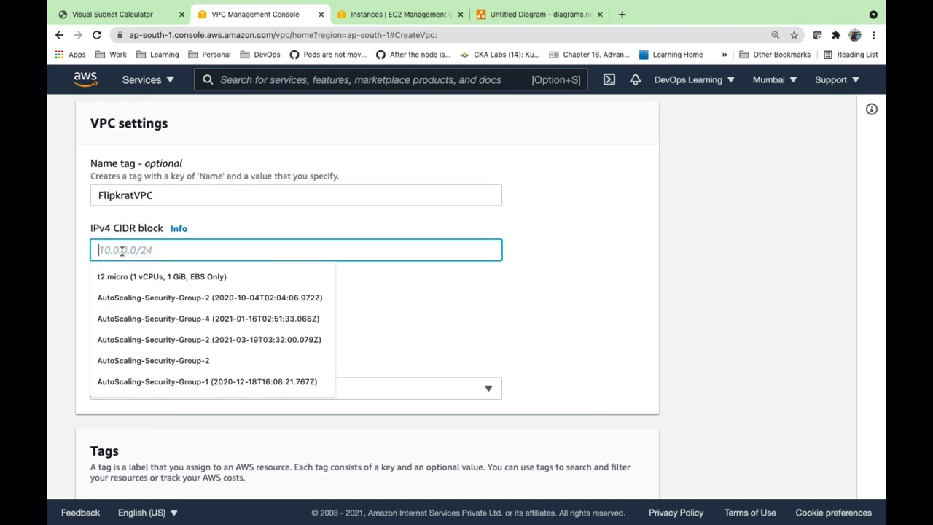
pyautogui.write('192.0.0.')
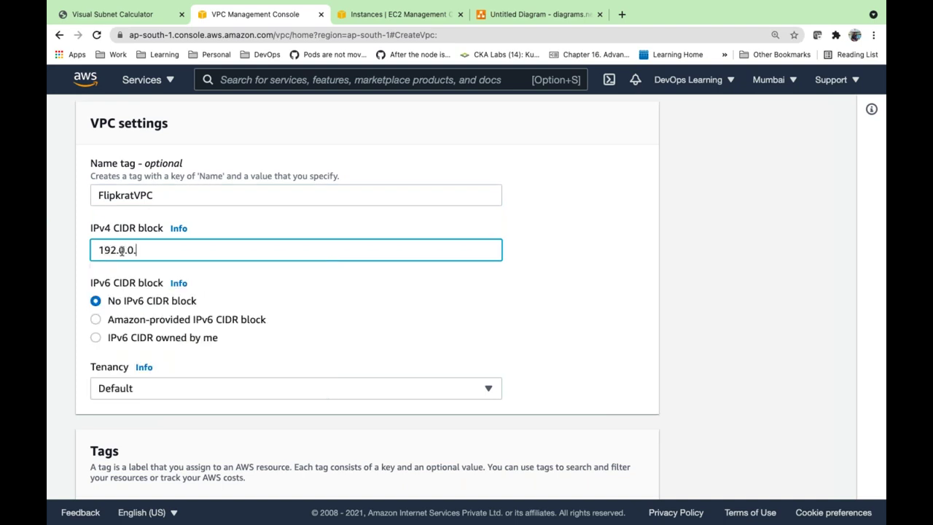
pyautogui.write('0/24')
# Copy the VPC's IPv4 CIDR block and reset all subnet divisions in the Visual Subnet Calculator
pyautogui.moveTo(167, 254); pyautogui.dragTo(40, 241)
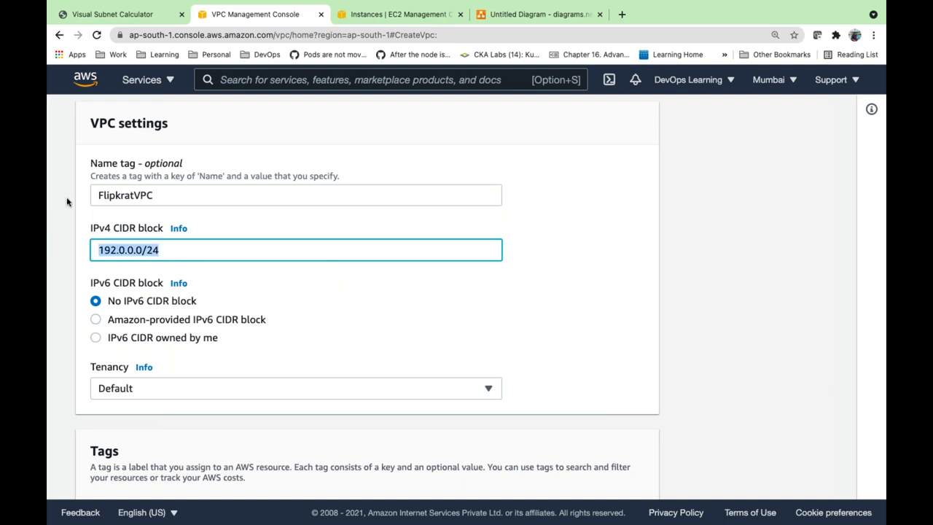
pyautogui.click(120, 16)
pyautogui.click(202, 130)
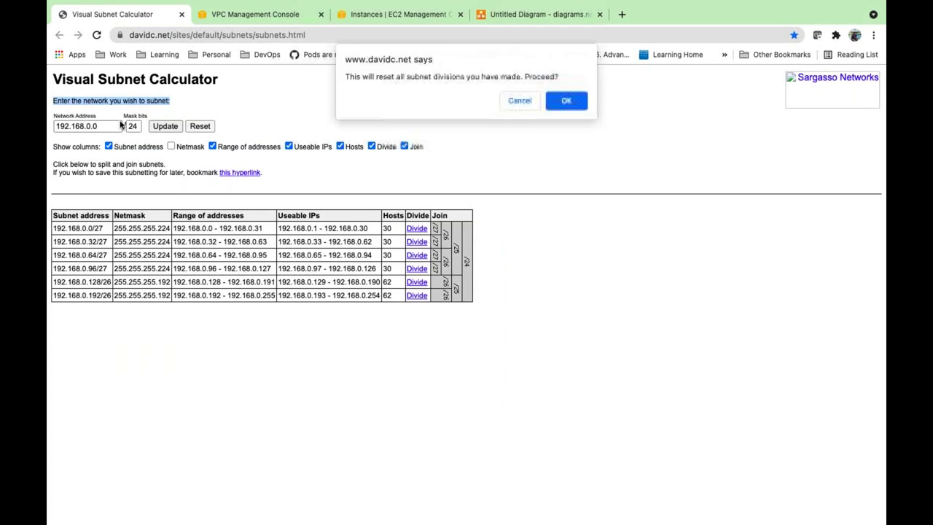
pyautogui.click(567, 100)
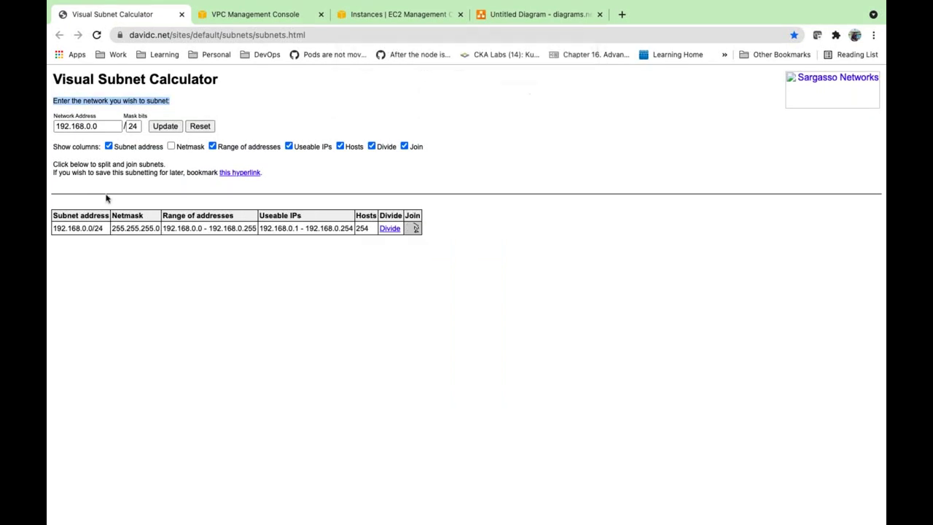
# Update the subnet calculator with the network address 192.0.0.0 and 24 mask bits
pyautogui.moveTo(104, 125); pyautogui.dragTo(86, 126)
pyautogui.press('BackSpace')
pyautogui.press('BackSpace')
pyautogui.press('BackSpace')
pyautogui.press('BackSpace')
pyautogui.press('BackSpace')
pyautogui.write('0.0.0')
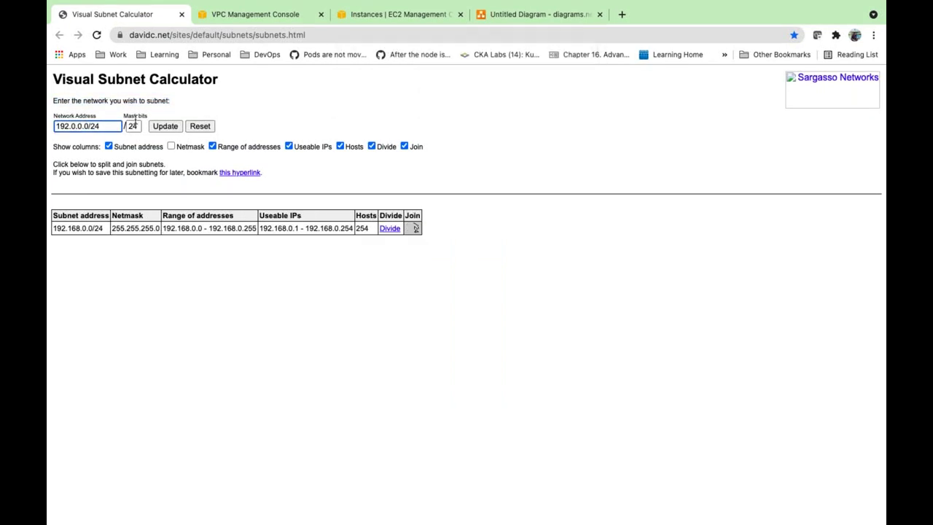
pyautogui.click(165, 126)
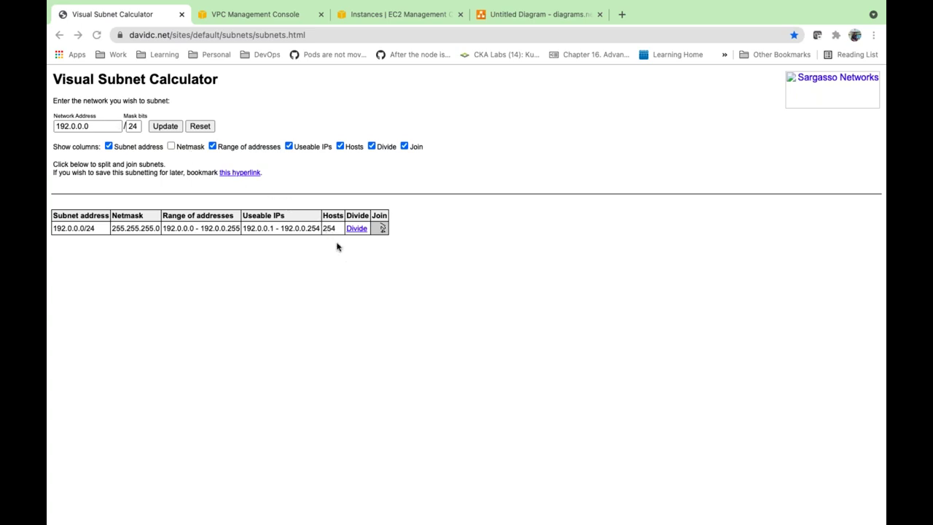
# Recalculate the 192.0.0.0 network in the subnet calculator with 16 mask bits and check its host count
pyautogui.doubleClick(329, 228)
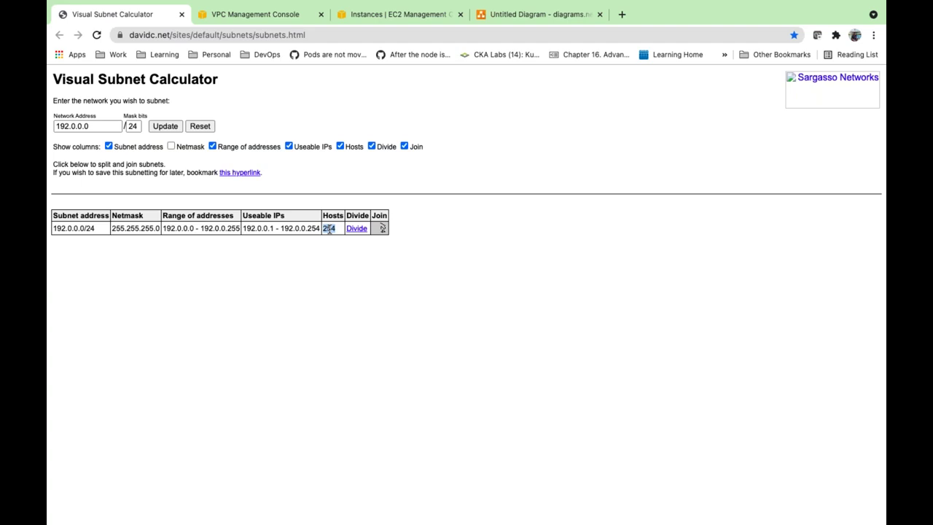
pyautogui.doubleClick(132, 126)
pyautogui.write('25')
pyautogui.click(164, 126)
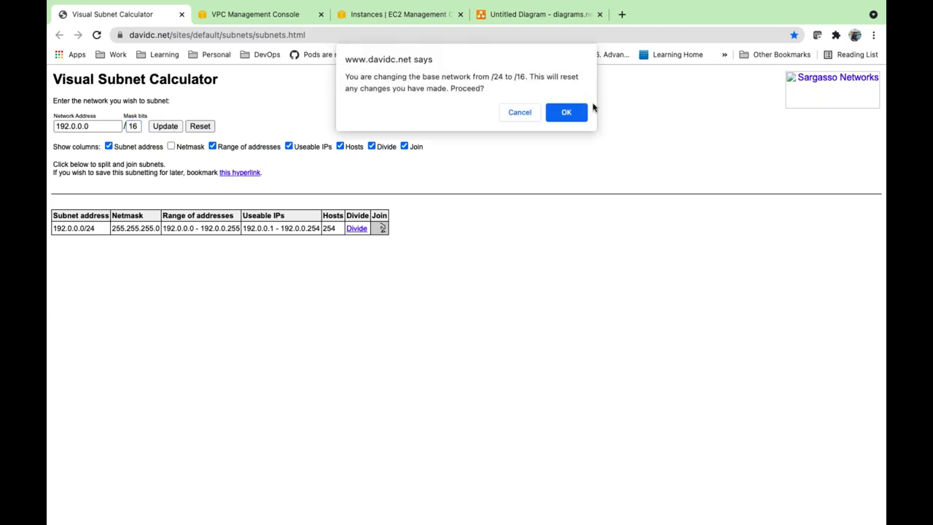
pyautogui.click(573, 112)
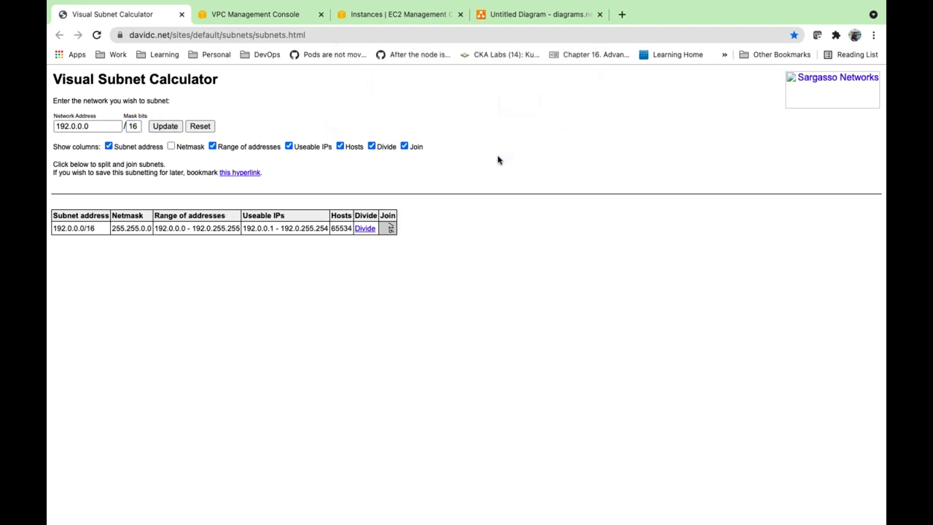
pyautogui.doubleClick(338, 227)
# Change the subnet calculator's mask bits to 20 and update the network, accepting the reset
pyautogui.click(128, 124)
pyautogui.write('20')
pyautogui.click(166, 126)
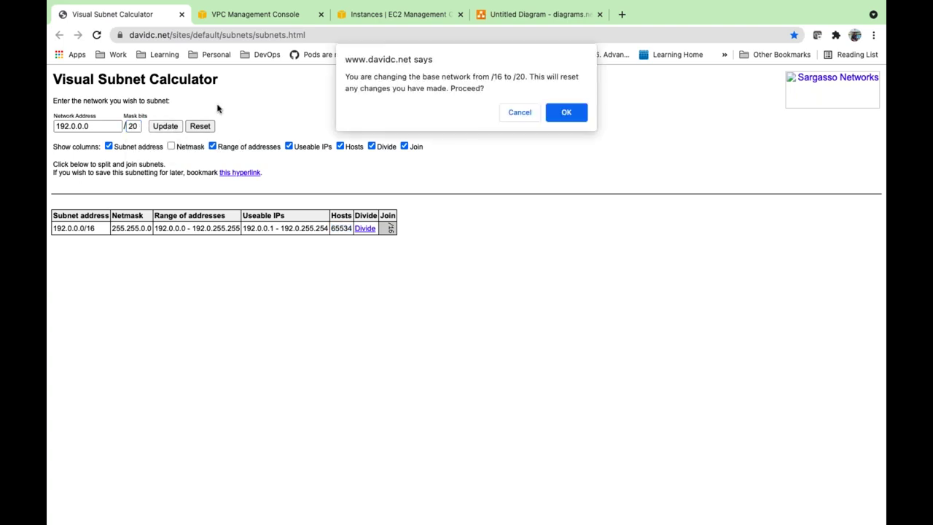
pyautogui.click(565, 111)
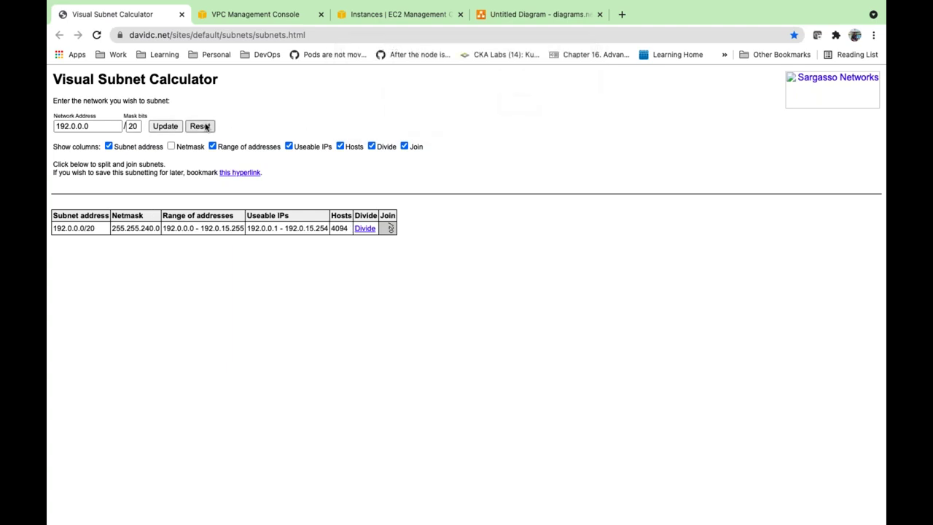
# Update the subnet calculator with 18 mask bits, accept the reset and check the number of hosts
pyautogui.click(132, 126)
pyautogui.write('18')
pyautogui.click(166, 126)
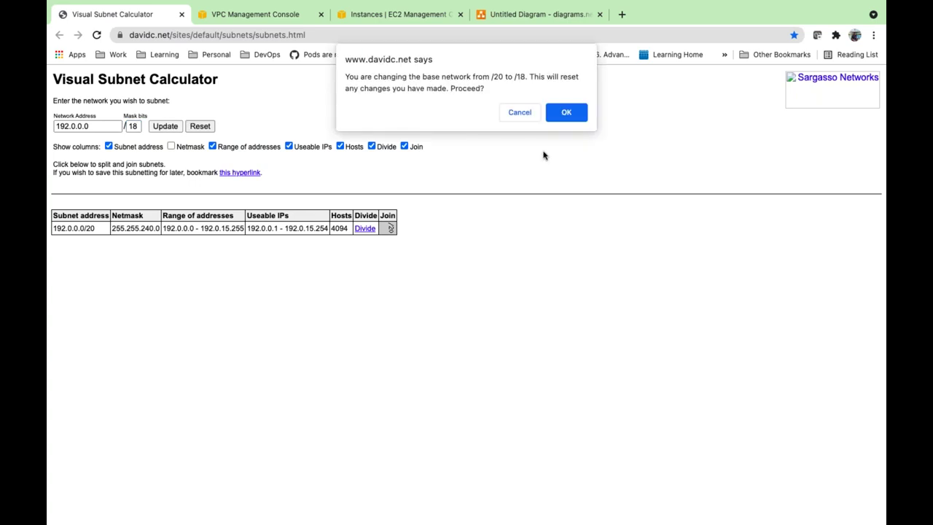
pyautogui.click(567, 112)
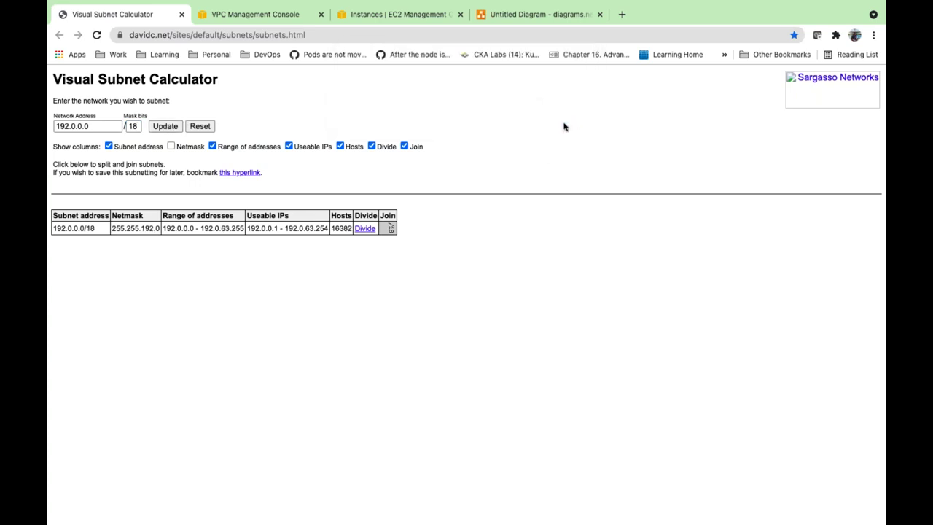
pyautogui.doubleClick(338, 228)
pyautogui.press('super+Tab')
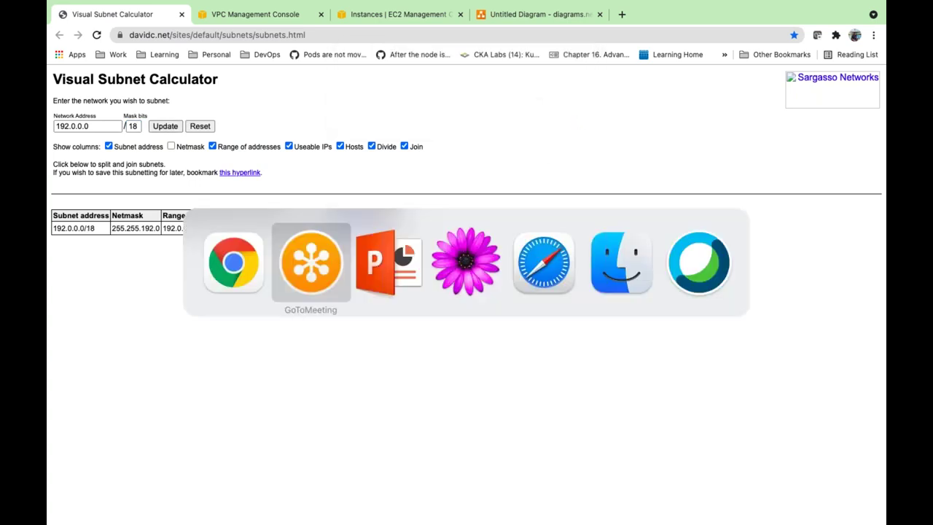
pyautogui.press('super+Tab')
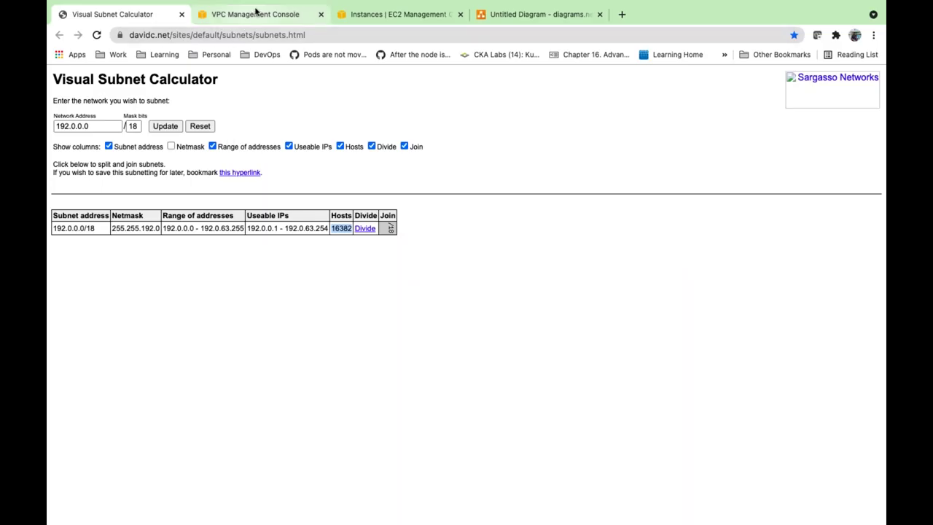
# Try to create the VPC with the IPv4 CIDR block 192.0.0.0/10 and check the allowed block sizes
pyautogui.click(264, 16)
pyautogui.click(176, 251)
pyautogui.press('BackSpace')
pyautogui.press('BackSpace')
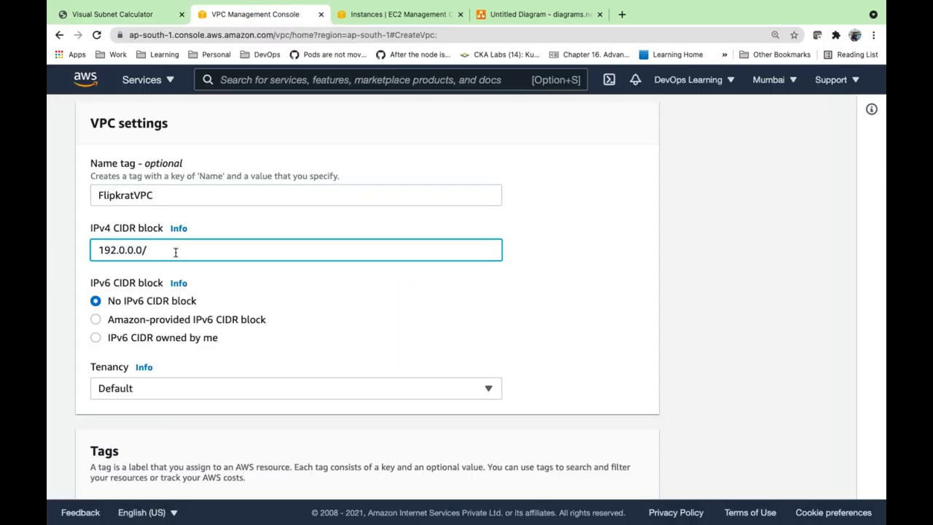
pyautogui.write('14')
pyautogui.write('0')
pyautogui.scroll(-1, 279, 328)
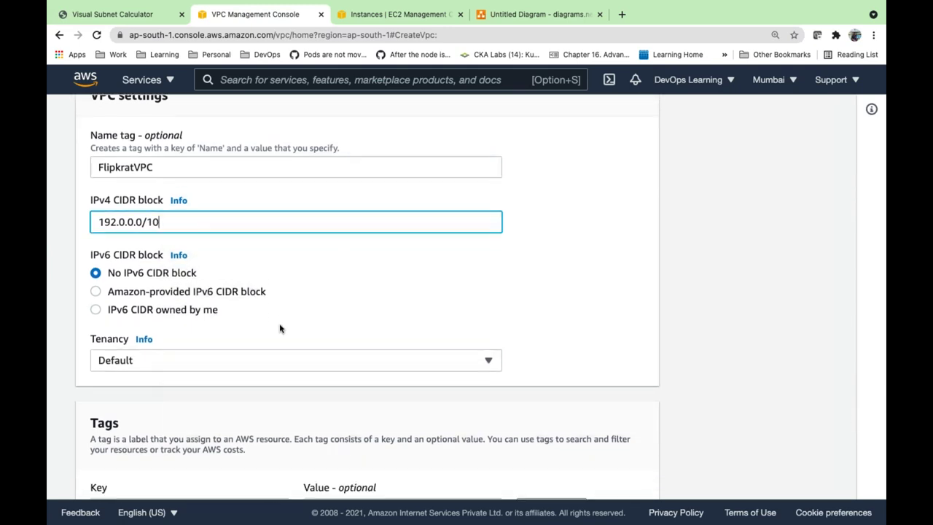
pyautogui.scroll(-4, 279, 328)
pyautogui.click(587, 477)
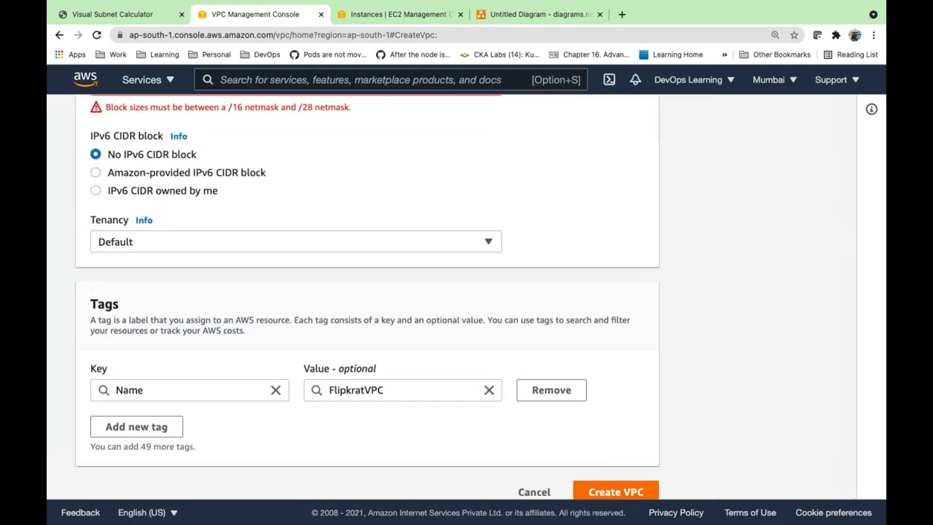
pyautogui.scroll(2, 283, 200)
pyautogui.doubleClick(251, 186)
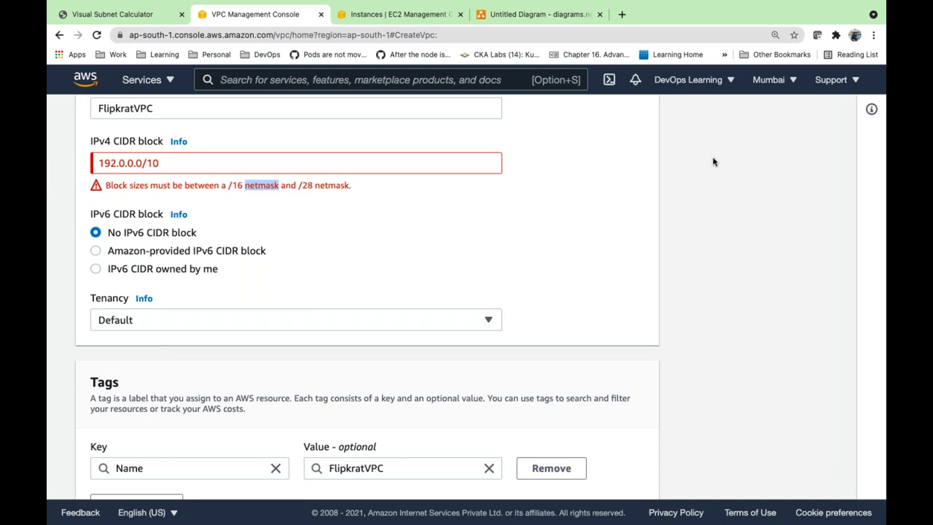
# Set the new VPC's IPv4 CIDR block to 192.0.0.0/24
pyautogui.click(159, 164)
pyautogui.press('BackSpace')
pyautogui.press('BackSpace')
pyautogui.write('16')
pyautogui.press('BackSpace')
pyautogui.write('8')
pyautogui.press('BackSpace')
pyautogui.write('0')
pyautogui.press('BackSpace')
pyautogui.press('BackSpace')
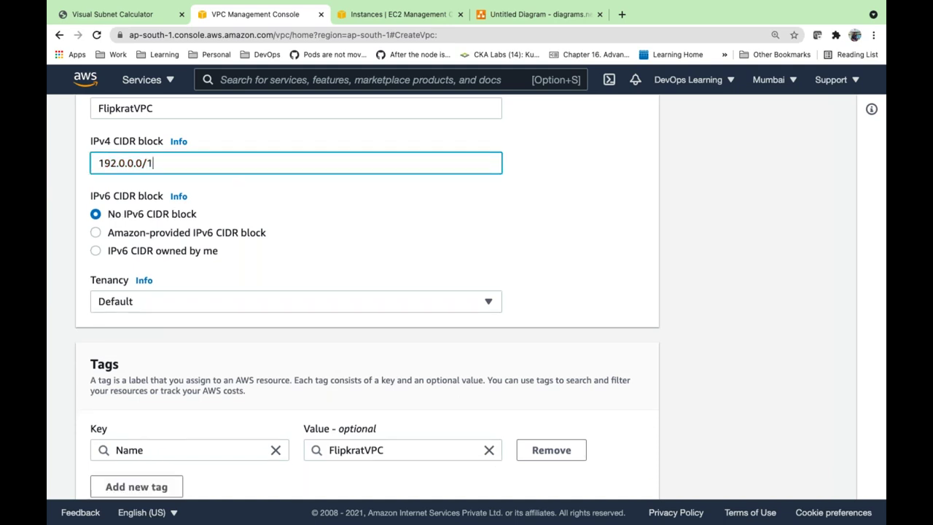
pyautogui.write('2')
pyautogui.press('BackSpace')
pyautogui.write('28')
pyautogui.write('24')
pyautogui.scroll(-2, 330, 236)
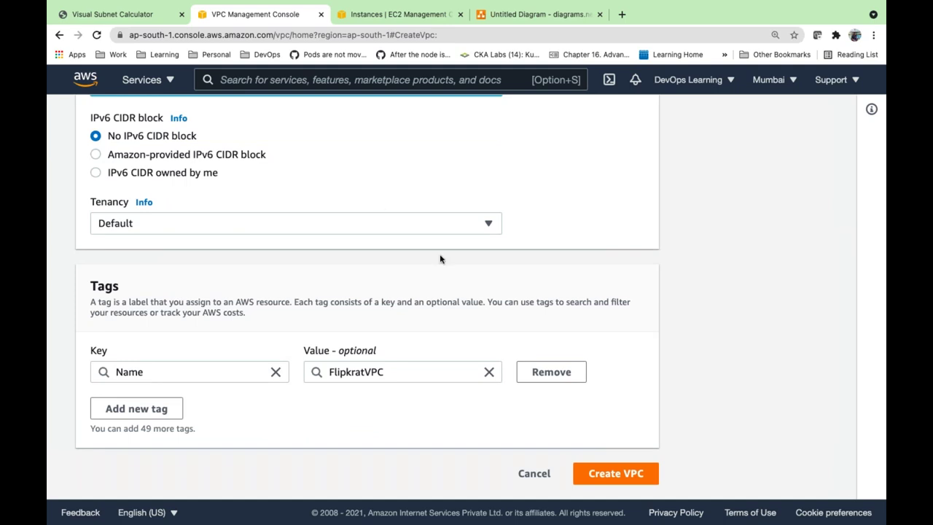
pyautogui.scroll(2, 386, 211)
pyautogui.scroll(1, 325, 199)
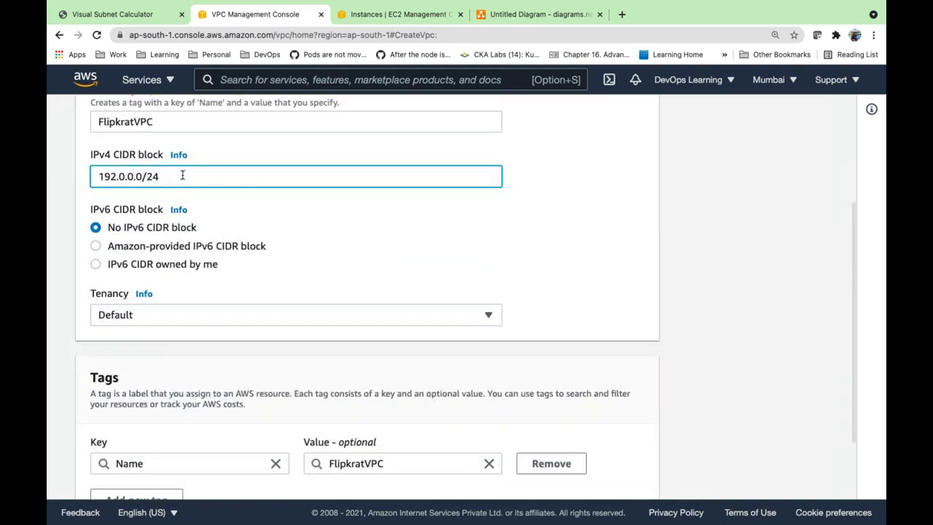
# Set the subnet calculator's mask bits back to 24 and update the 192.0.0.0 network
pyautogui.click(122, 22)
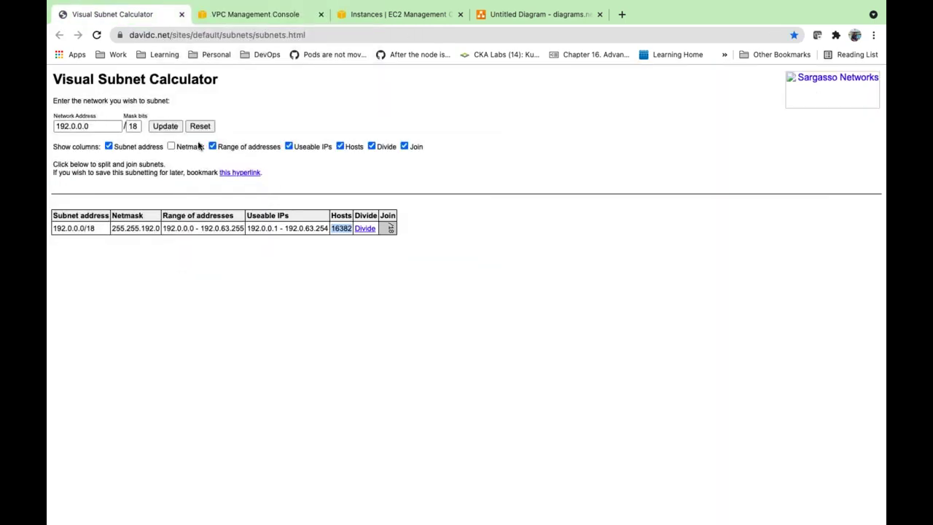
pyautogui.click(138, 127)
pyautogui.doubleClick(139, 126)
pyautogui.write('24')
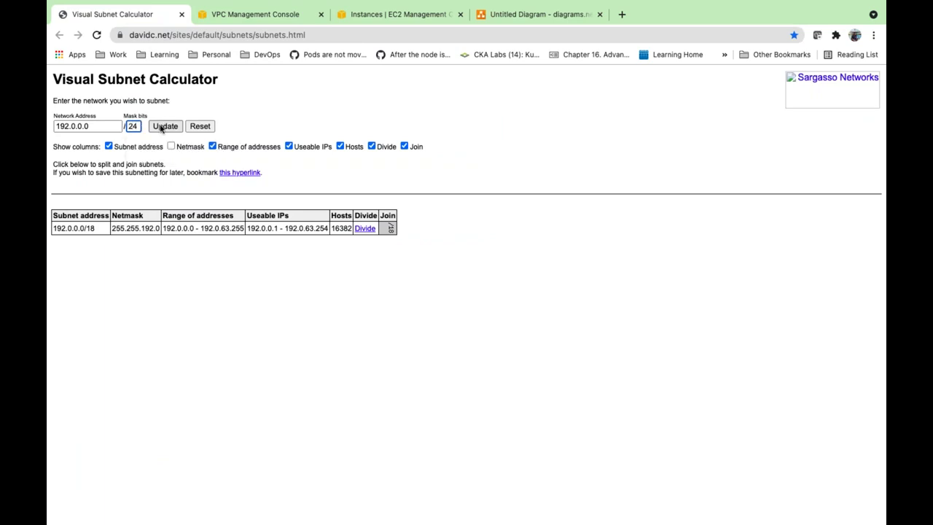
pyautogui.click(163, 126)
pyautogui.click(573, 113)
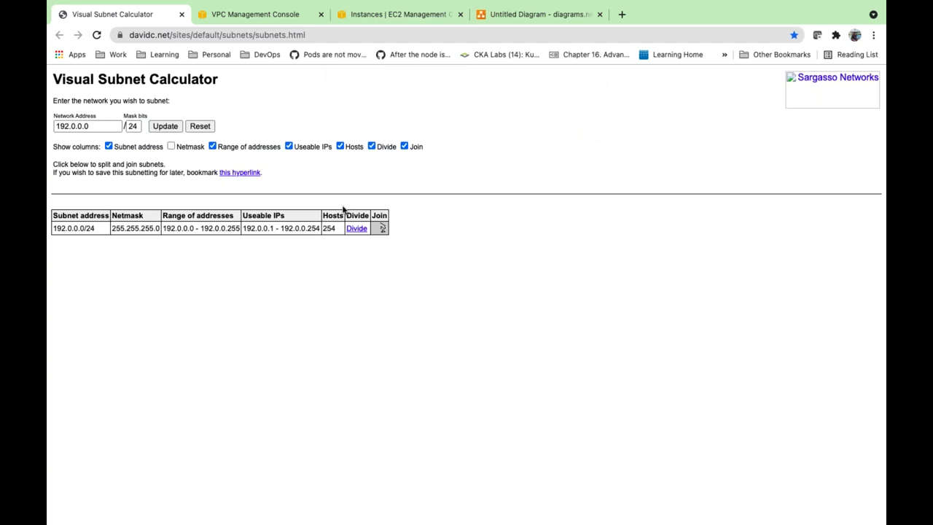
pyautogui.press('super+Tab')
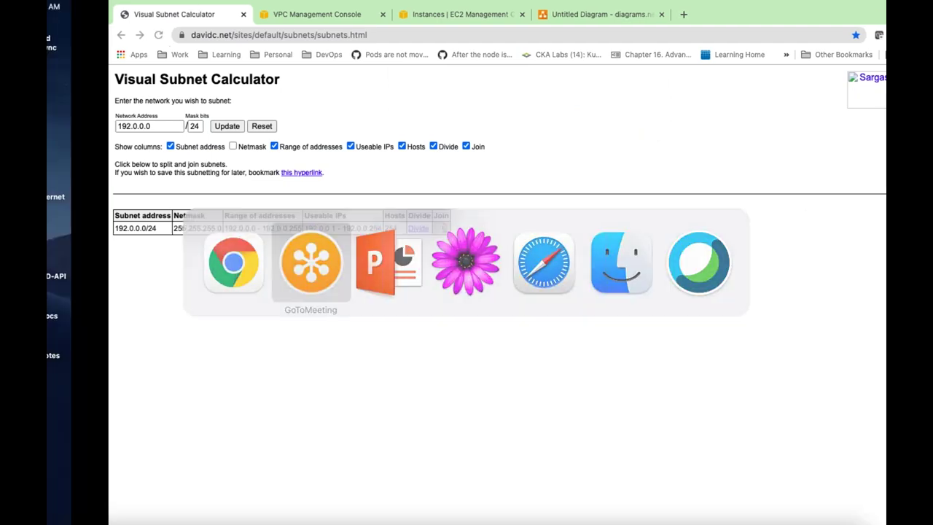
pyautogui.press('super+Tab')
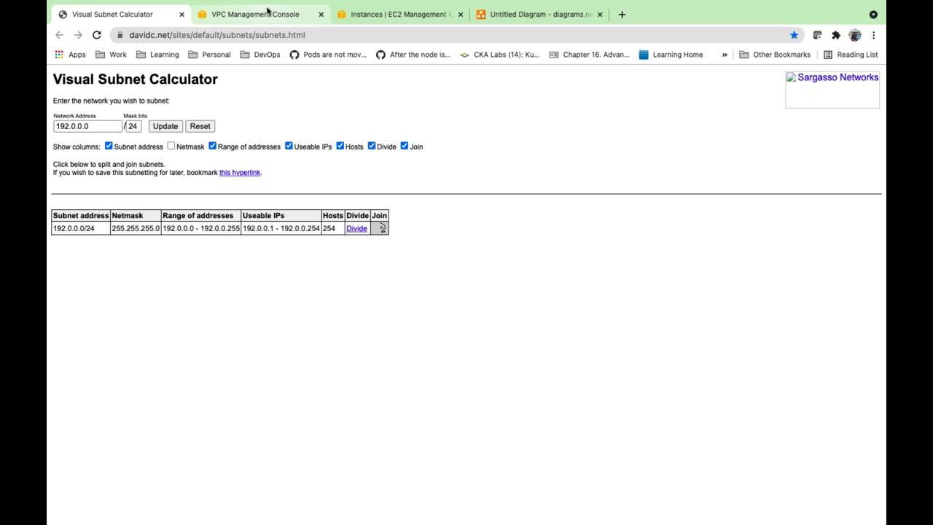
# Create the VPC FlipkratVPC with the CIDR block 192.0.0.0/24 and open the list of VPCs
pyautogui.click(268, 10)
pyautogui.scroll(-3, 231, 364)
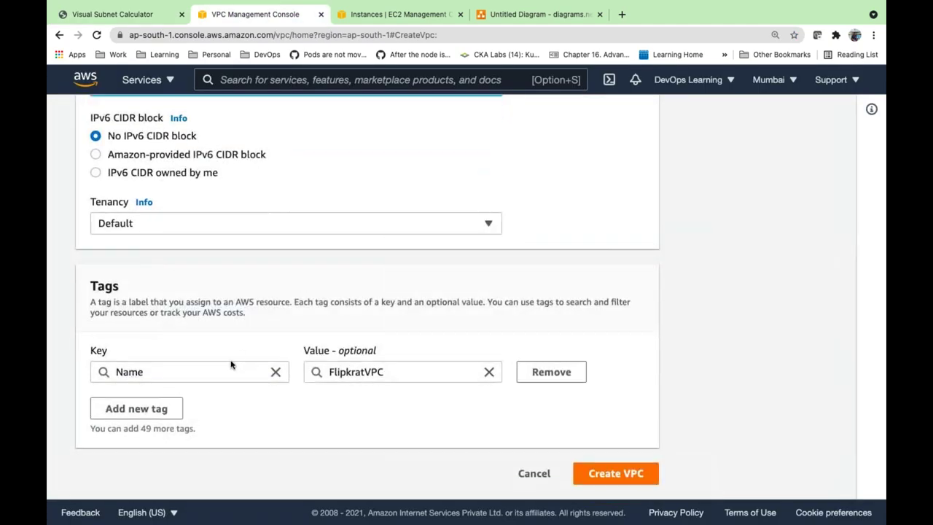
pyautogui.scroll(3, 457, 269)
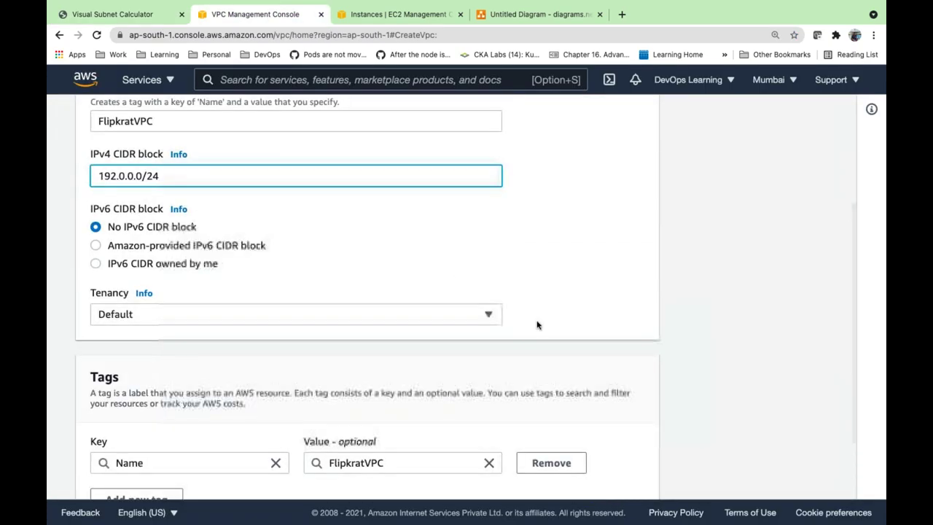
pyautogui.scroll(-3, 538, 325)
pyautogui.click(606, 473)
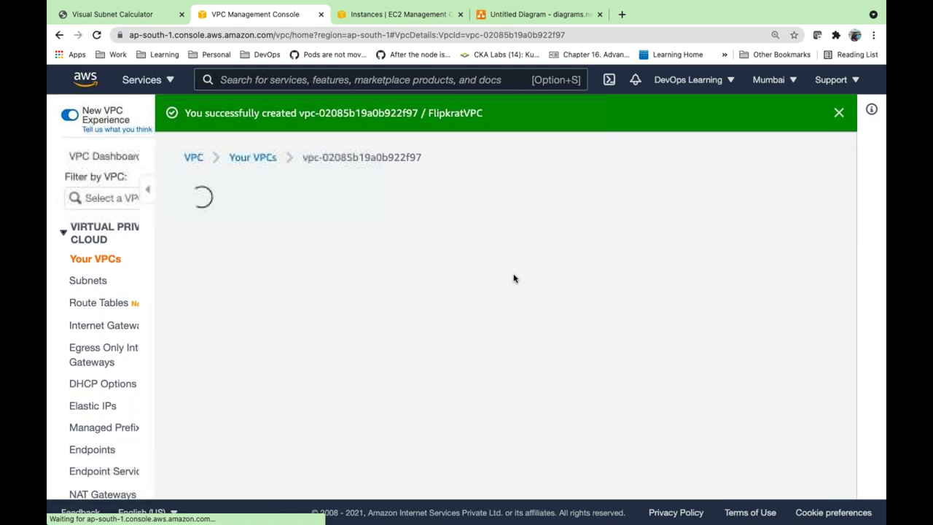
pyautogui.scroll(-1, 423, 277)
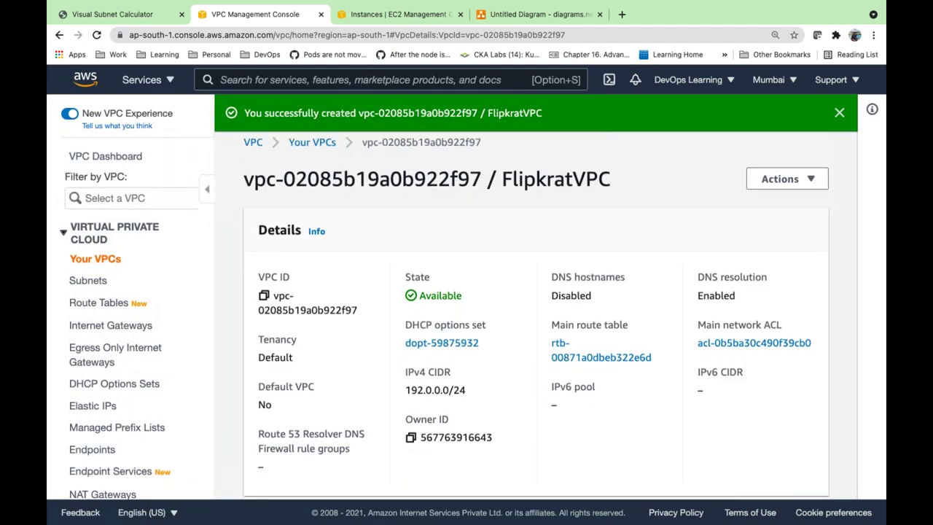
pyautogui.scroll(-2, 536, 313)
pyautogui.click(96, 258)
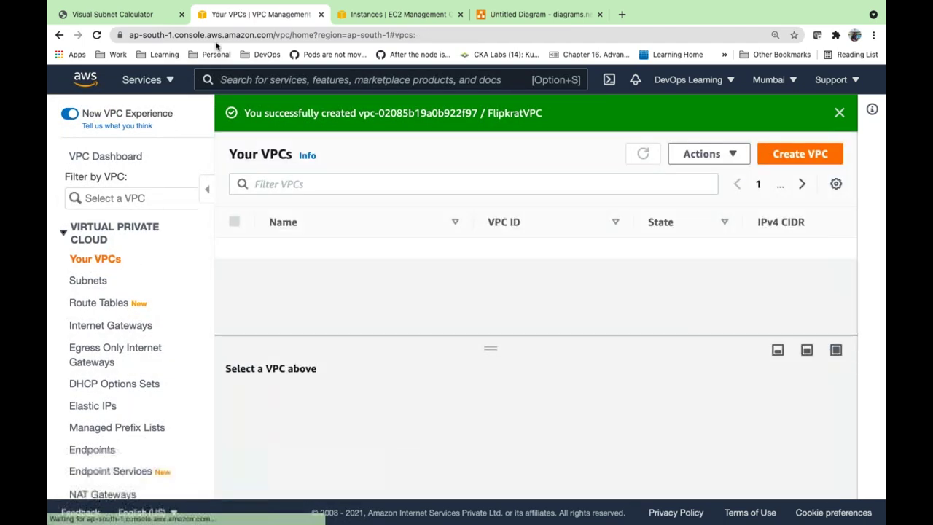
# Go to the running EC2 instances by way of the EC2 dashboard and start launching a new instance
pyautogui.click(371, 18)
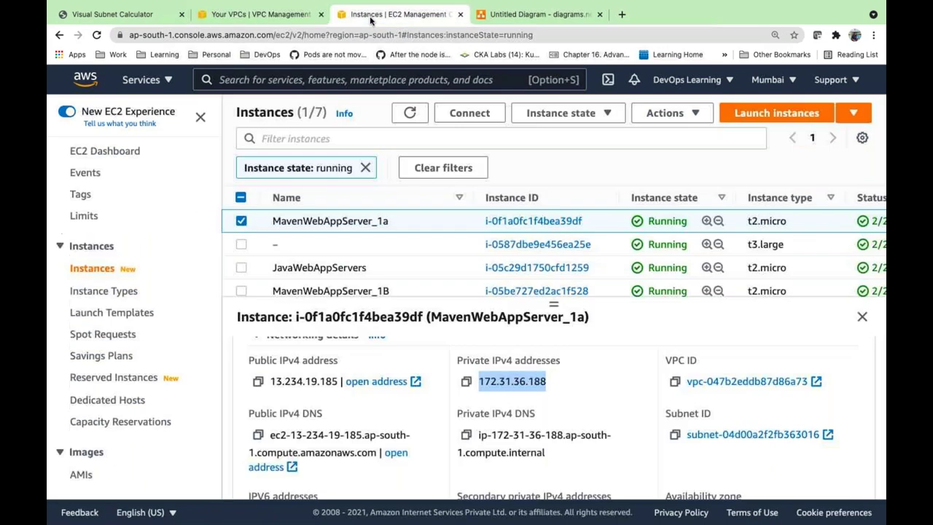
pyautogui.click(83, 154)
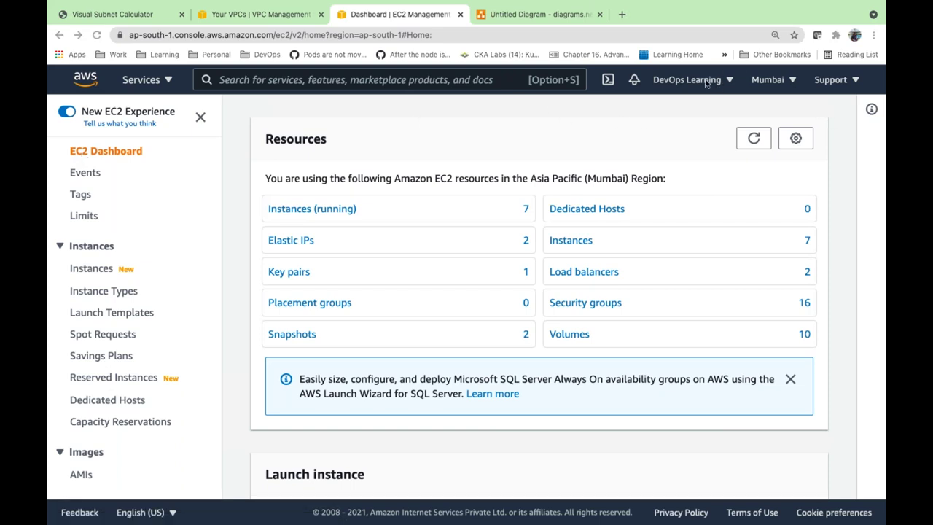
pyautogui.click(339, 210)
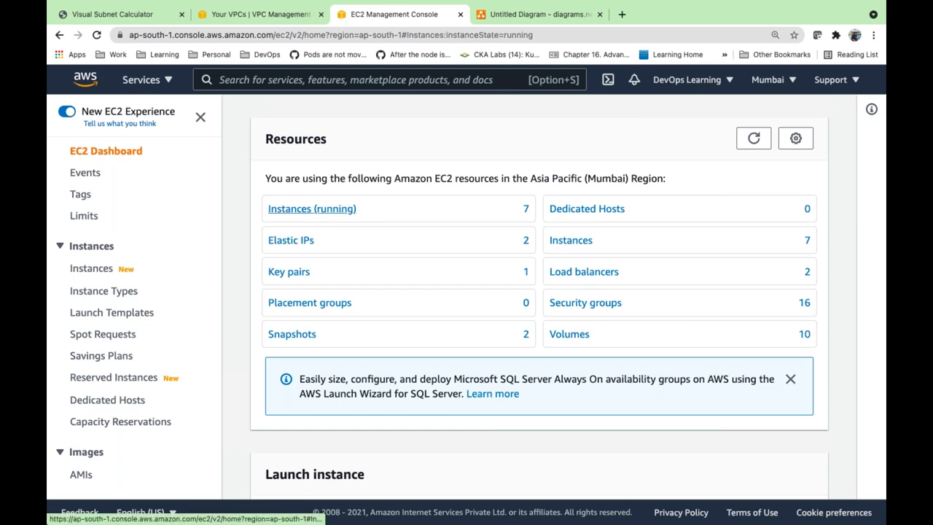
pyautogui.click(769, 116)
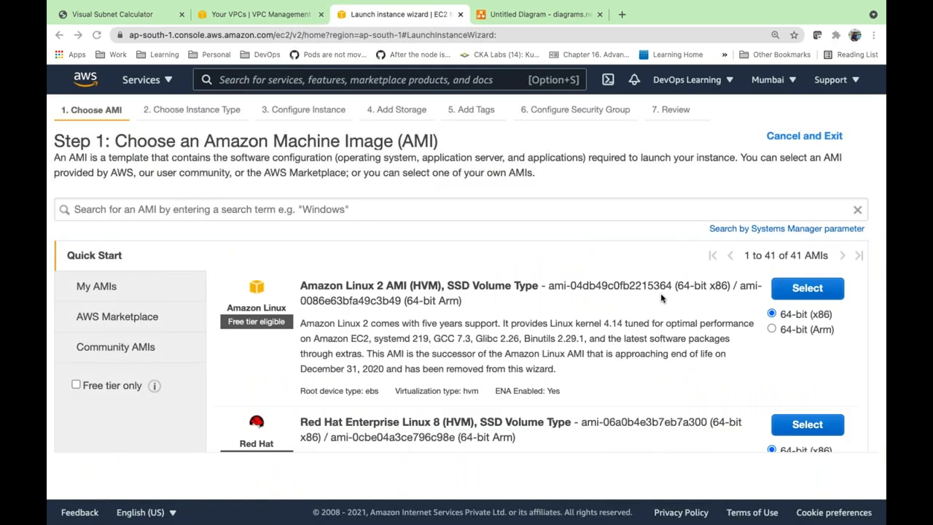
# Pick a machine image, continue to the instance details and select FlipkratVPC as the instance's network
pyautogui.scroll(-3, 729, 235)
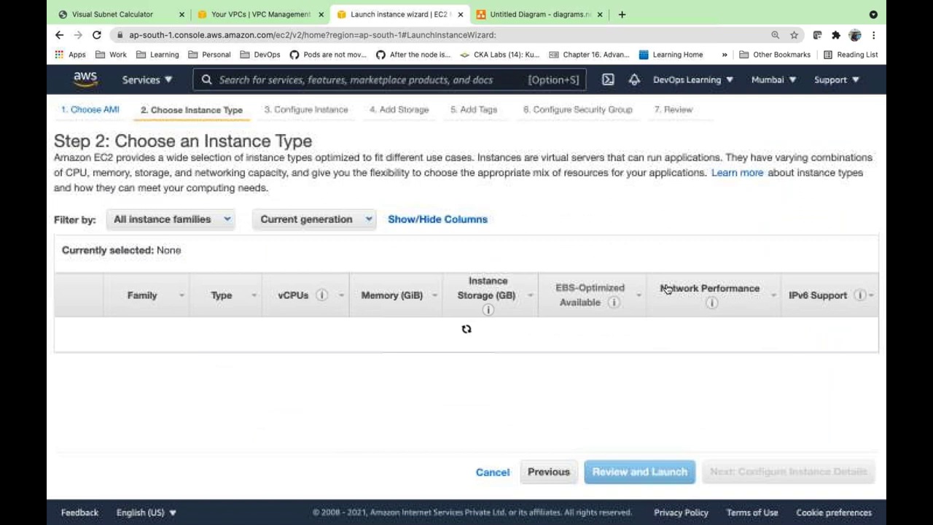
pyautogui.scroll(-15, 666, 288)
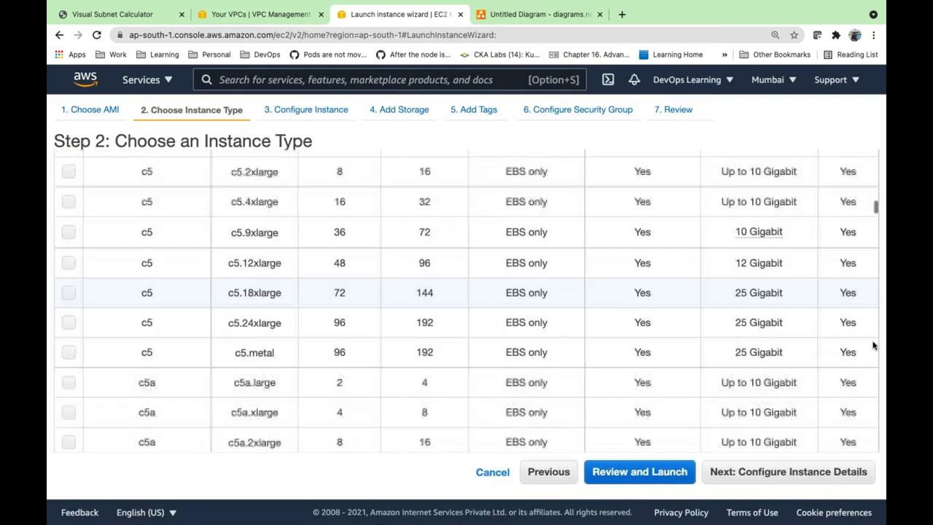
pyautogui.click(842, 471)
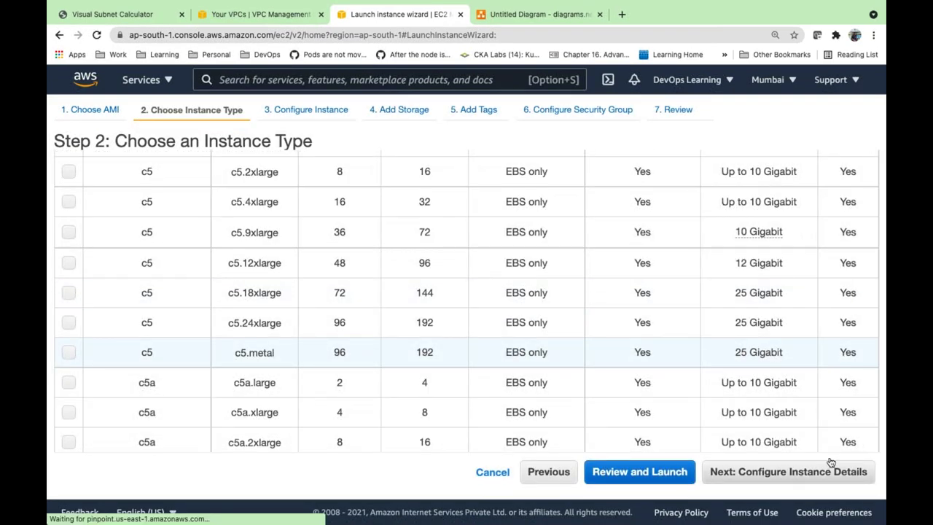
pyautogui.click(425, 271)
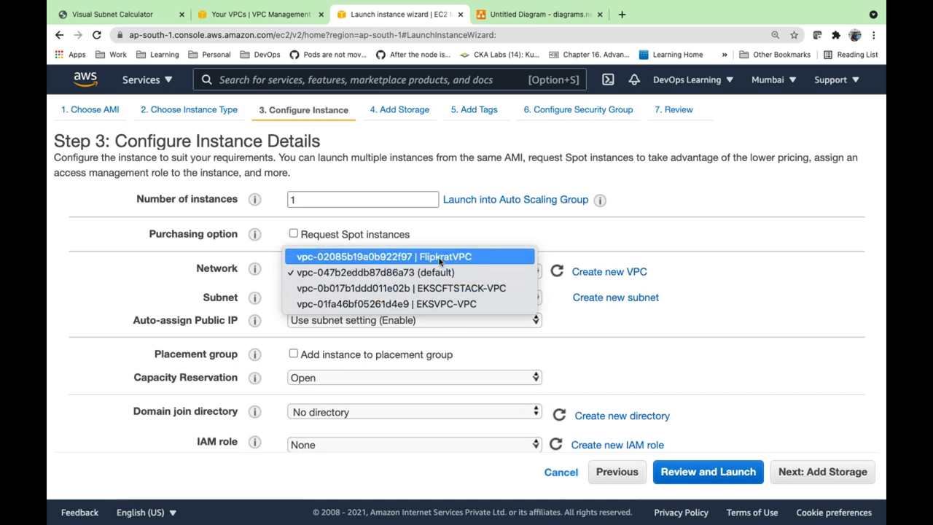
pyautogui.click(439, 259)
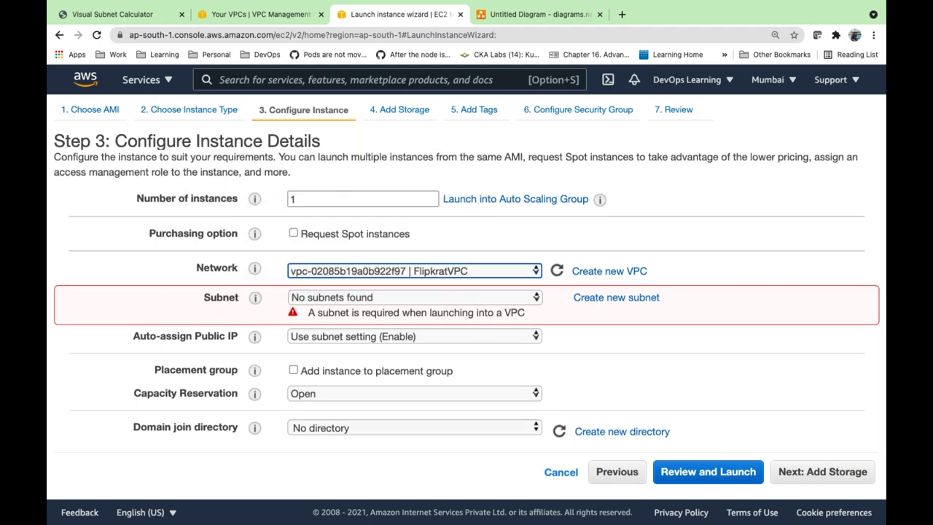
# Return to the list of VPCs, select FlipkratVPC and open the list of subnets
pyautogui.scroll(-2, 708, 385)
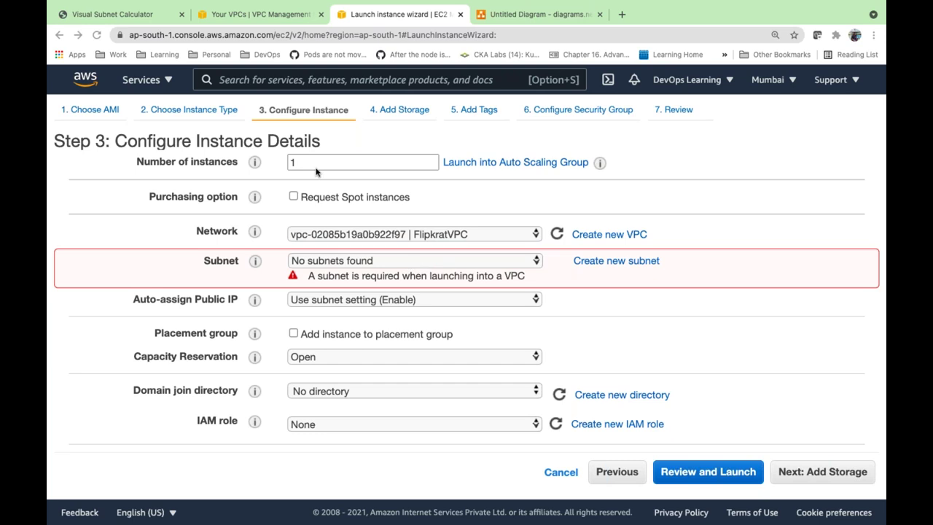
pyautogui.click(275, 17)
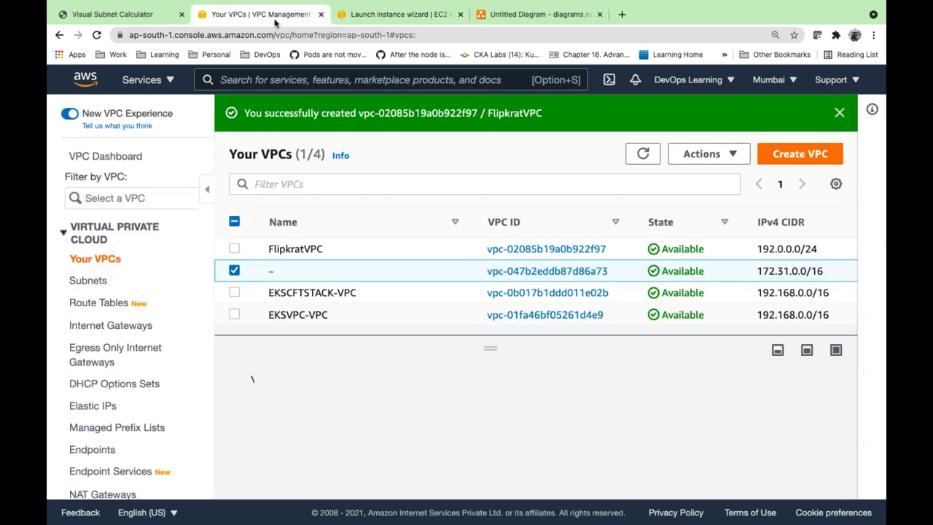
pyautogui.click(300, 249)
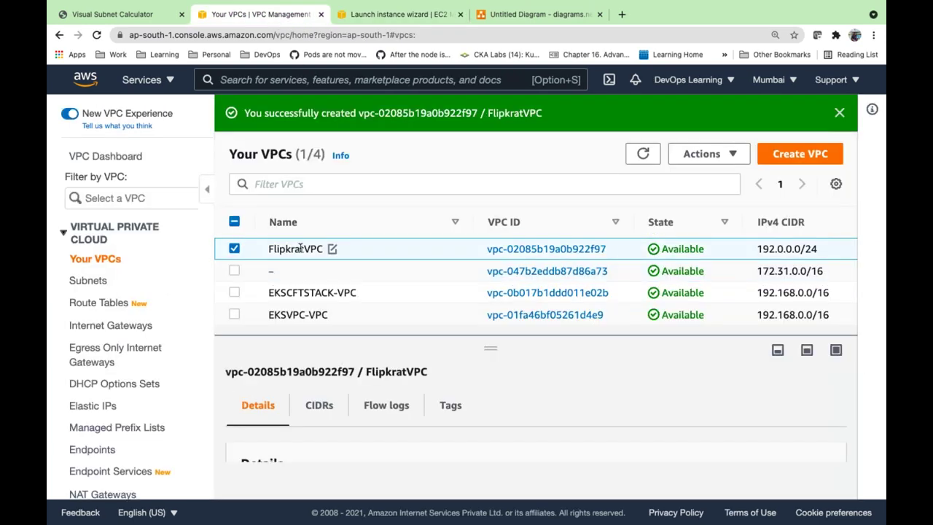
pyautogui.click(88, 283)
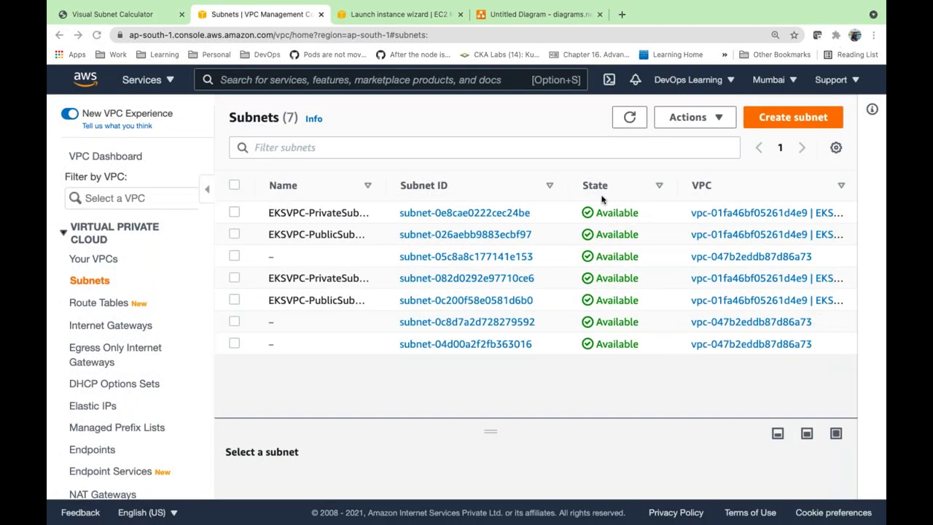
# Check the IPv4 CIDR blocks of the existing subnets and reopen the list of subnets
pyautogui.hscroll(5, 604, 202)
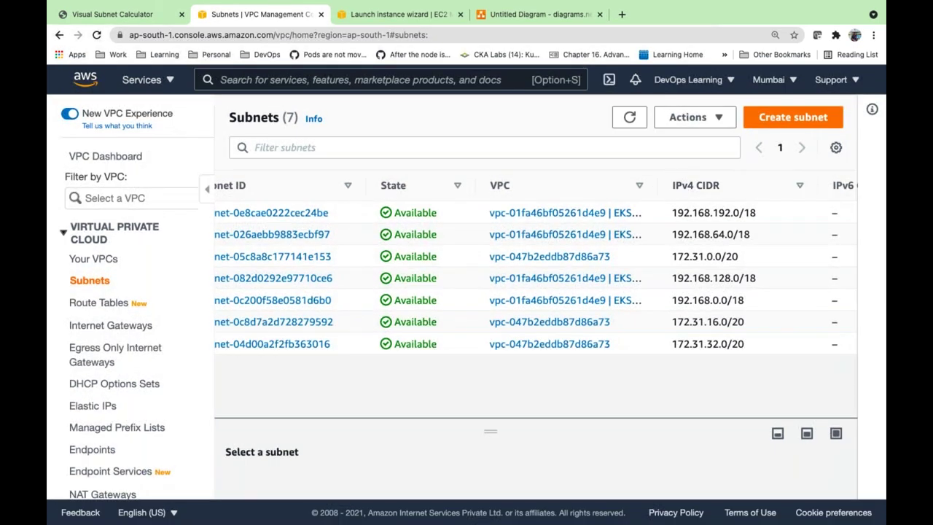
pyautogui.hscroll(-5, 429, 324)
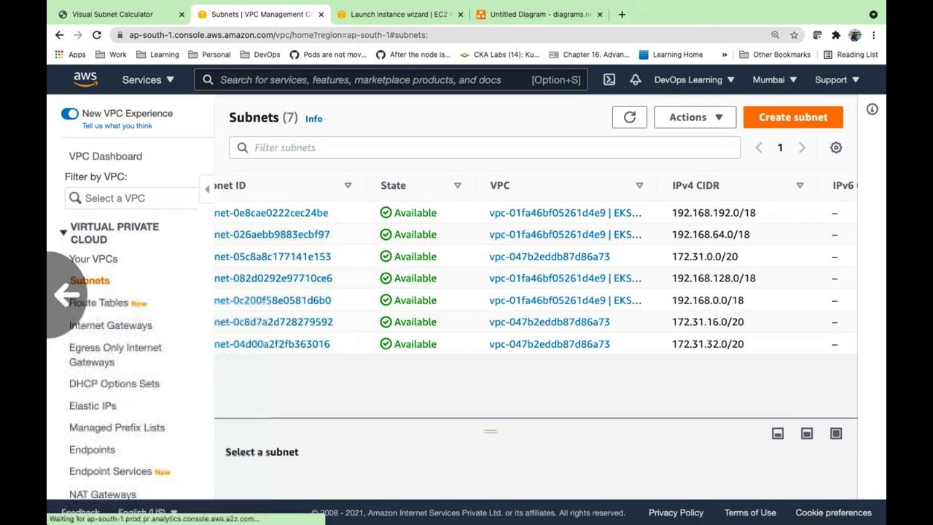
pyautogui.click(122, 121)
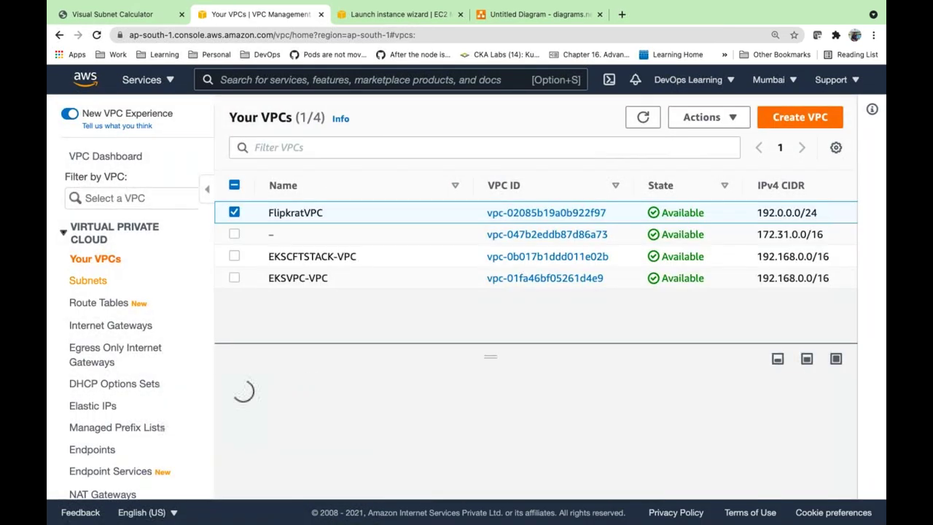
pyautogui.click(88, 280)
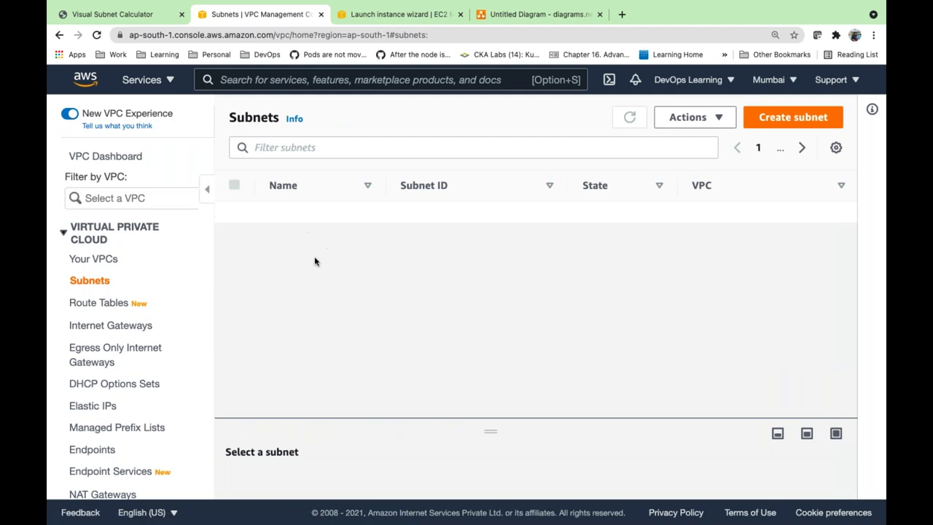
# Select the three unnamed subnets of the default VPC and examine their IPv4 CIDR blocks
pyautogui.click(241, 258)
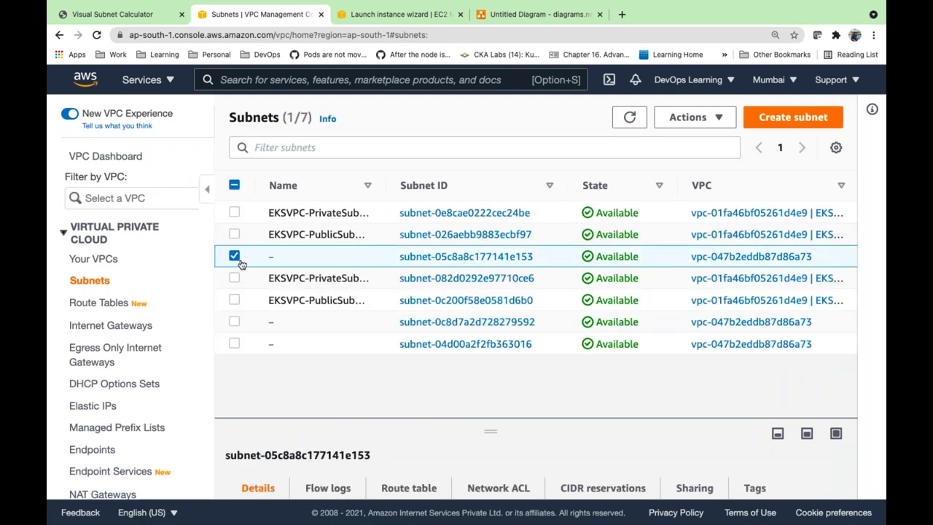
pyautogui.click(233, 321)
pyautogui.click(233, 344)
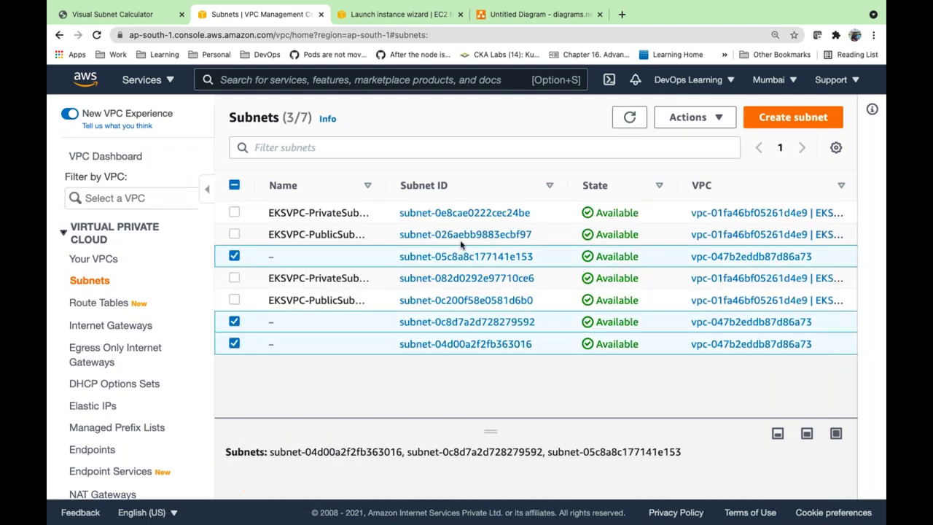
pyautogui.hscroll(8, 461, 246)
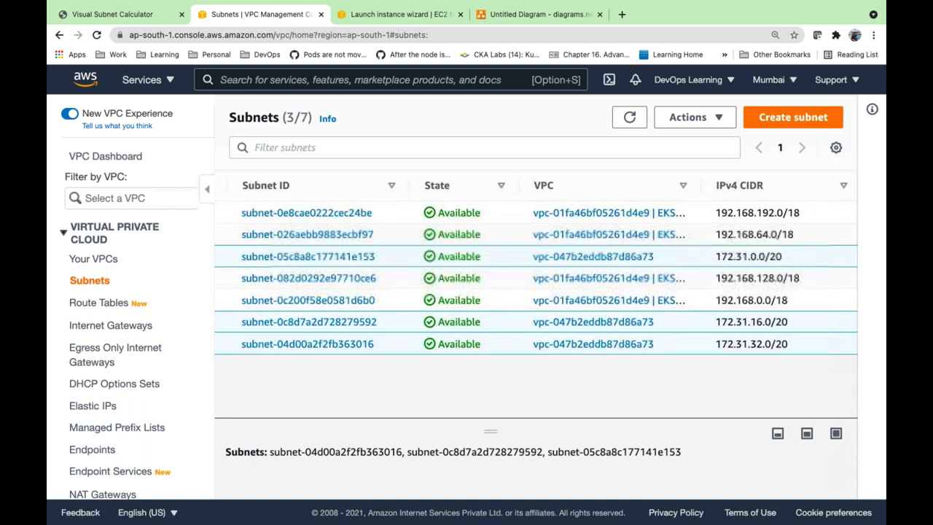
pyautogui.hscroll(2, 537, 277)
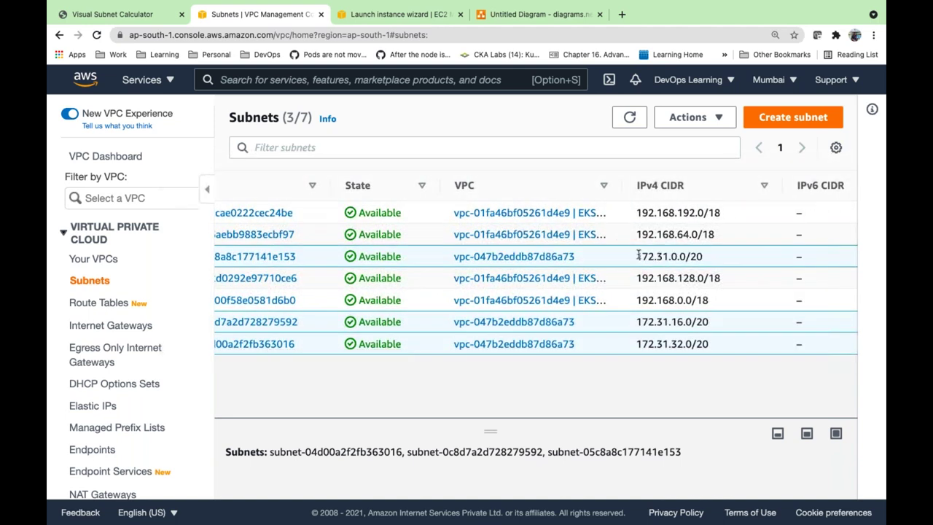
pyautogui.tripleClick(658, 256)
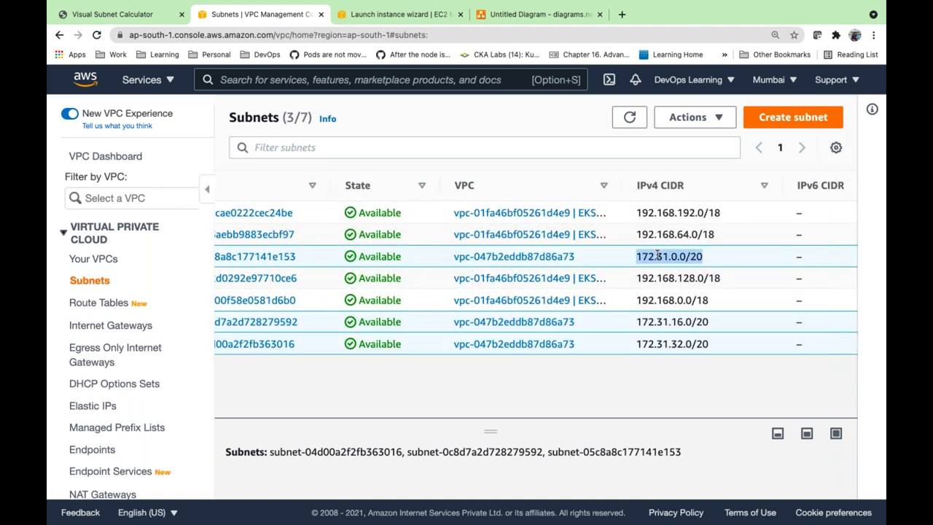
pyautogui.tripleClick(660, 322)
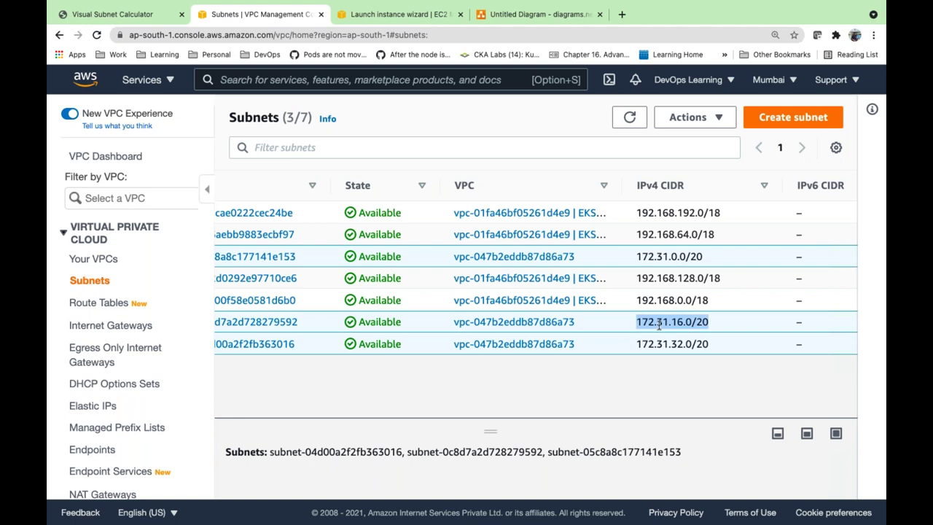
pyautogui.doubleClick(656, 343)
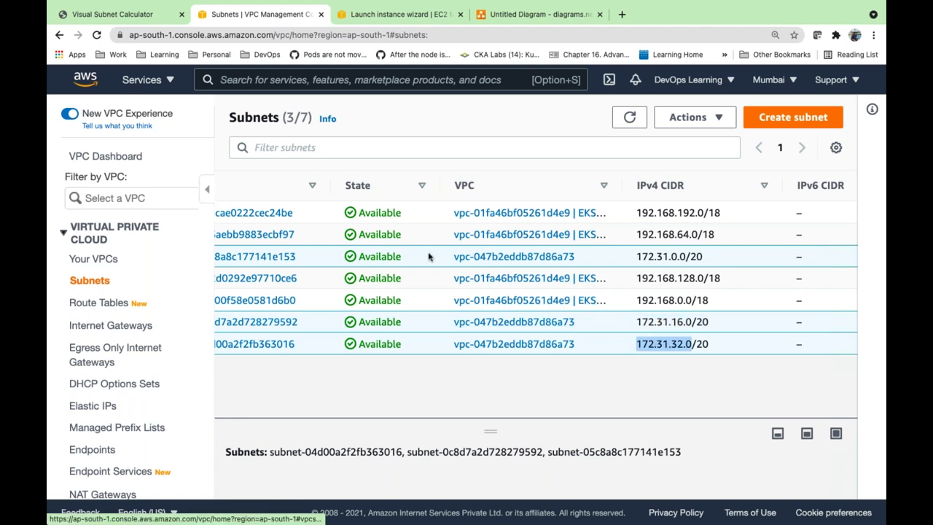
# Review the unnamed subnets' IDs and VPC, and clear the selection of all three
pyautogui.hscroll(-5, 377, 251)
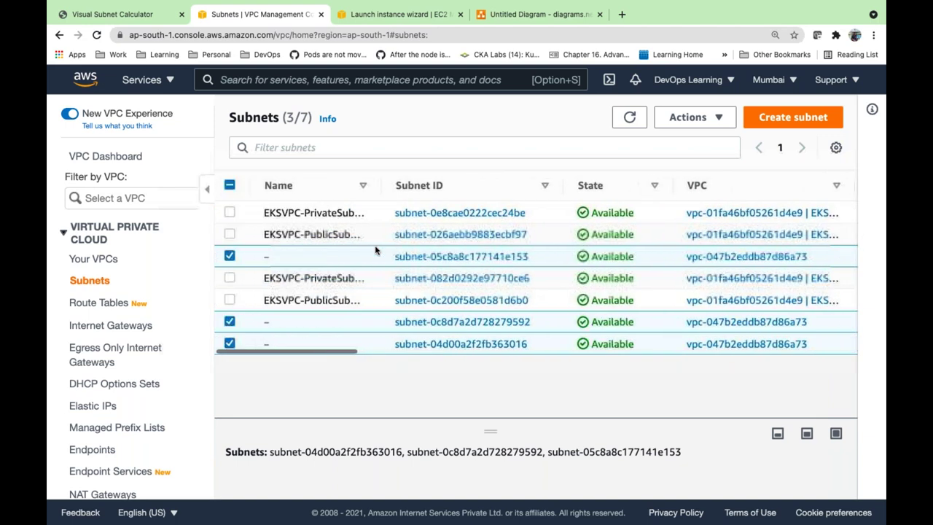
pyautogui.hscroll(2, 377, 251)
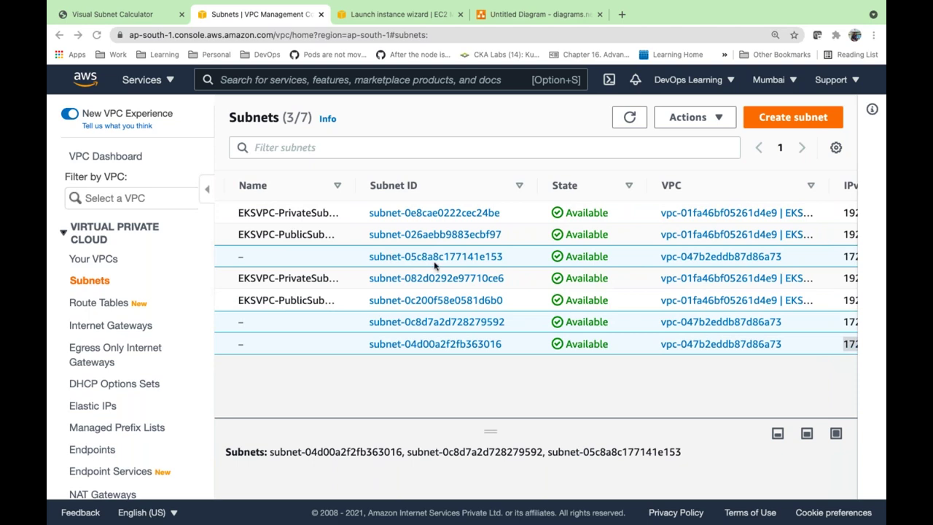
pyautogui.hscroll(-2, 430, 262)
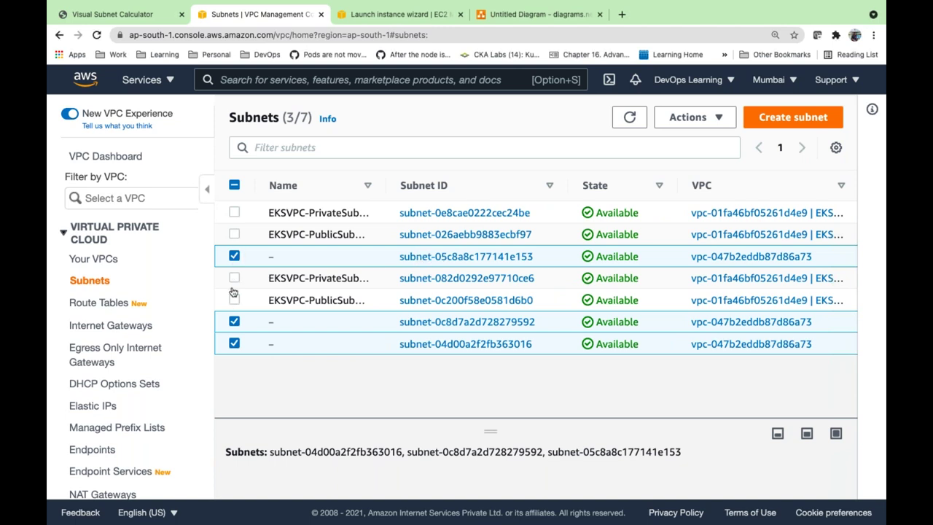
pyautogui.click(234, 343)
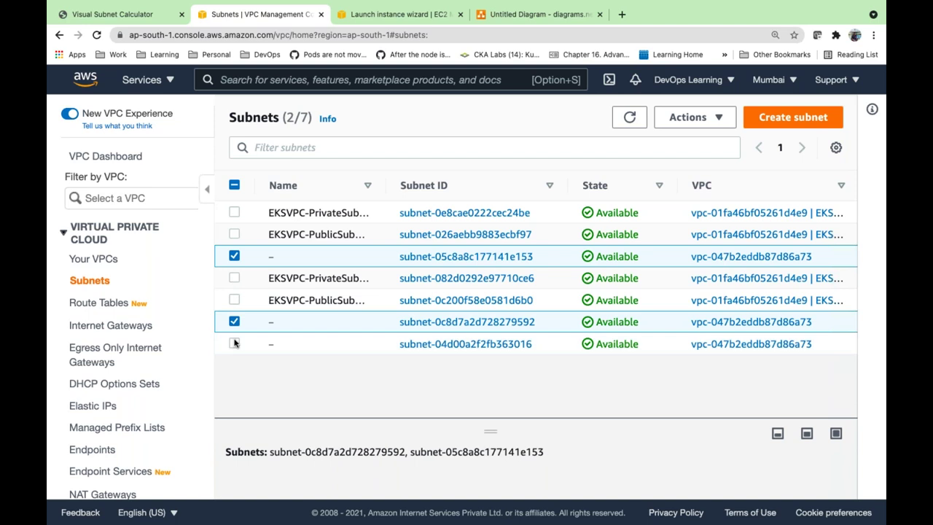
pyautogui.click(235, 257)
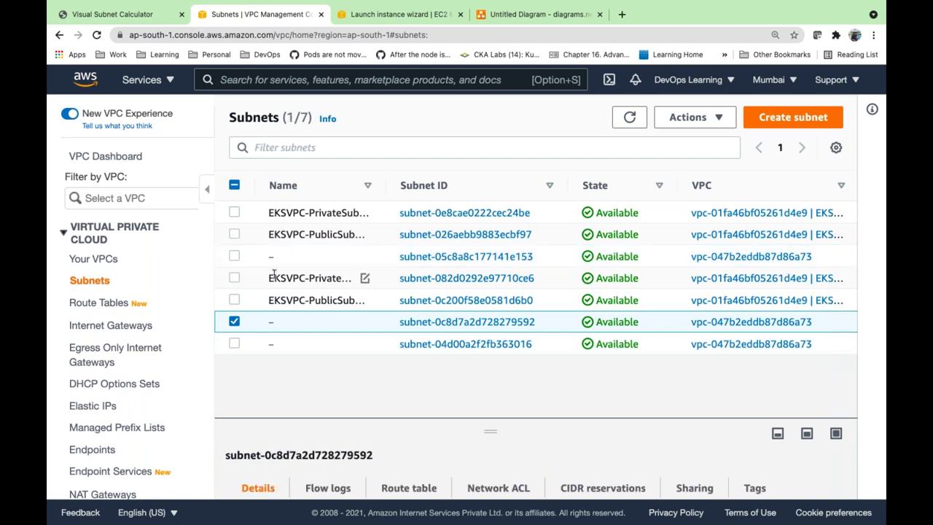
pyautogui.click(234, 322)
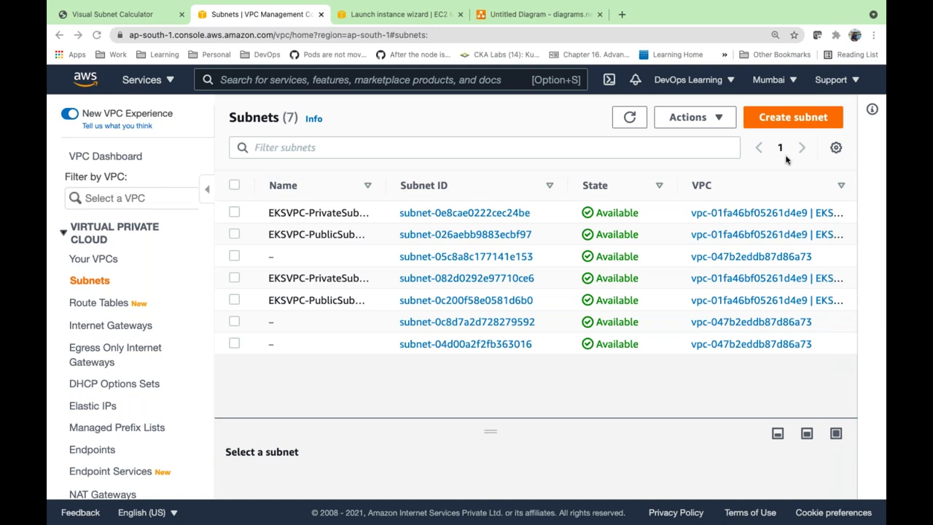
# Start creating a subnet, choose FlipkratVPC as its VPC and check the VPC's associated IPv4 CIDR
pyautogui.click(789, 119)
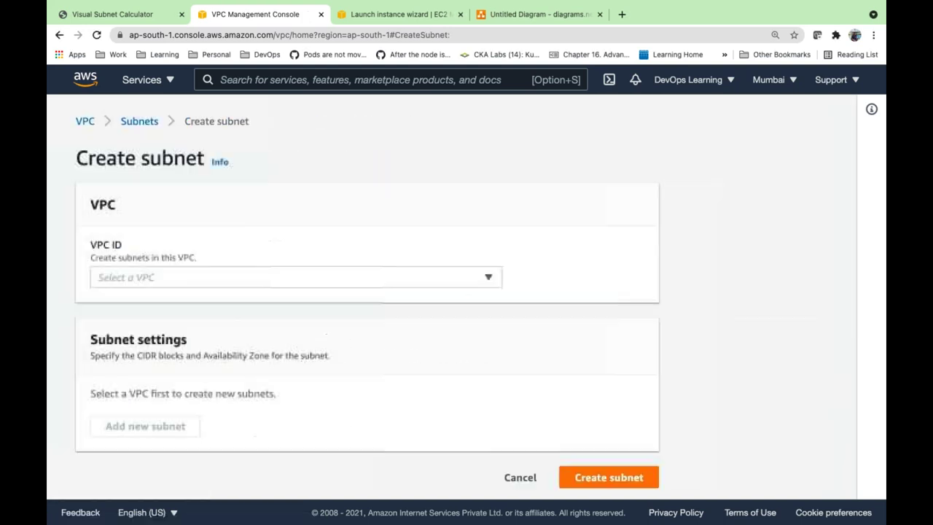
pyautogui.click(332, 276)
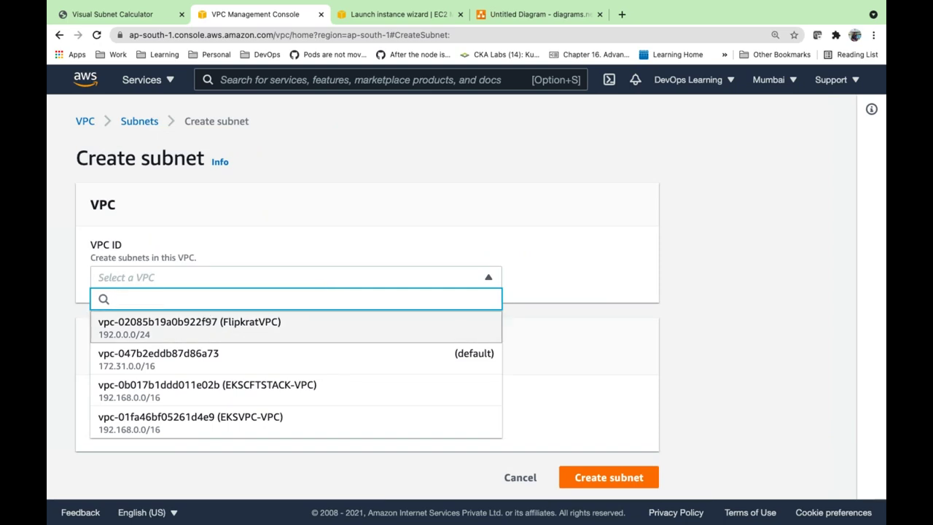
pyautogui.click(208, 324)
pyautogui.scroll(-3, 208, 324)
pyautogui.scroll(-3, 117, 166)
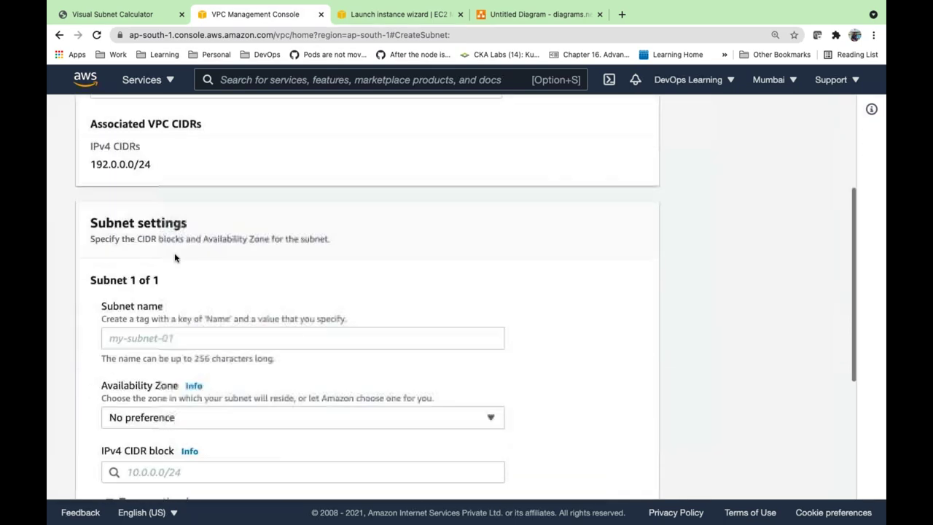
pyautogui.tripleClick(117, 166)
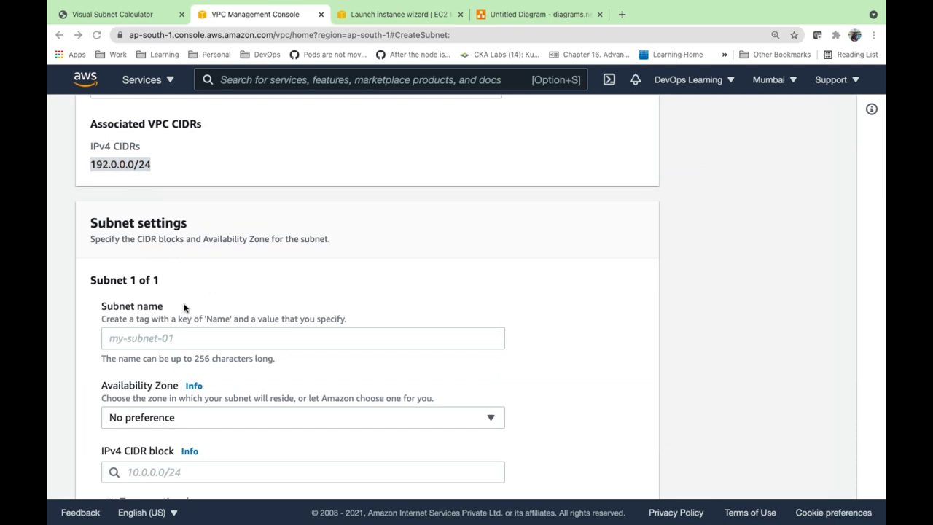
pyautogui.click(151, 336)
pyautogui.write('Pu')
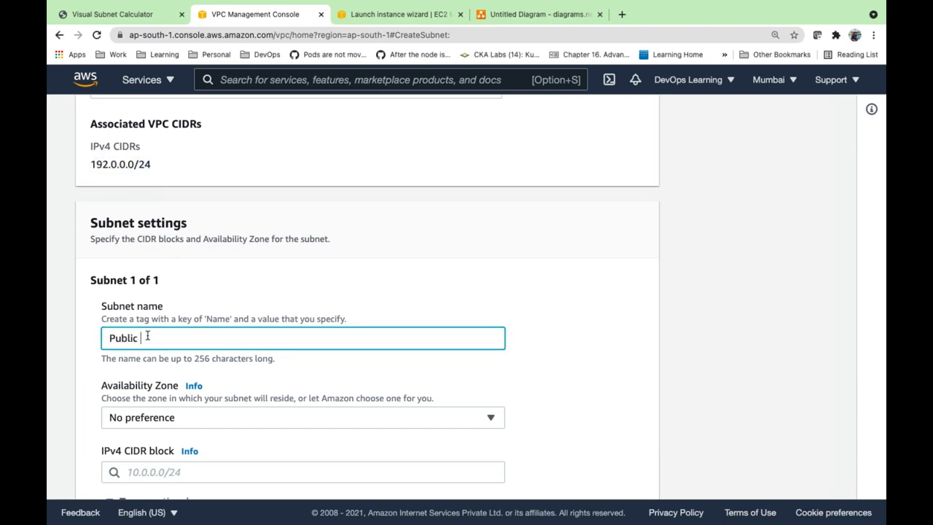
pyautogui.write('blicSubne')
pyautogui.press('BackSpace')
pyautogui.press('BackSpace')
pyautogui.press('BackSpace')
pyautogui.press('BackSpace')
pyautogui.press('BackSpace')
pyautogui.press('BackSpace')
pyautogui.press('BackSpace')
pyautogui.press('BackSpace')
pyautogui.press('BackSpace')
pyautogui.press('BackSpace')
pyautogui.press('BackSpace')
# Name the new subnet FlipkartVPC_Subent1A_Public
pyautogui.write('Flipkat')
pyautogui.write('tVPC_Subent')
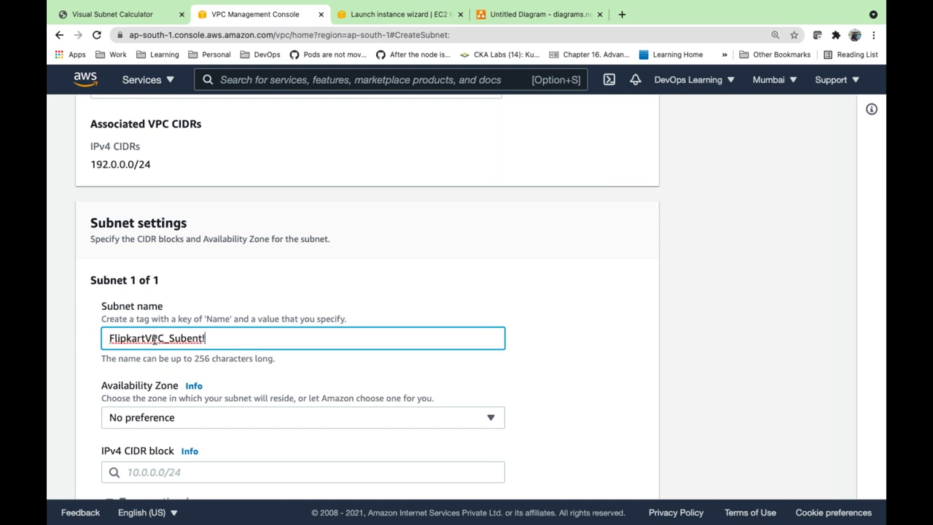
pyautogui.write('1A_')
pyautogui.press('BackSpace')
pyautogui.write('_Publ')
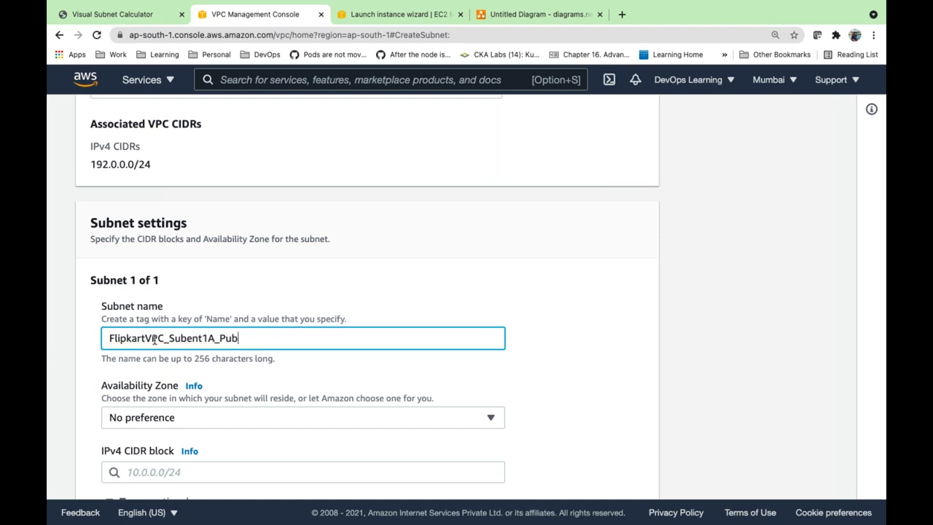
pyautogui.write('ic')
pyautogui.click(352, 284)
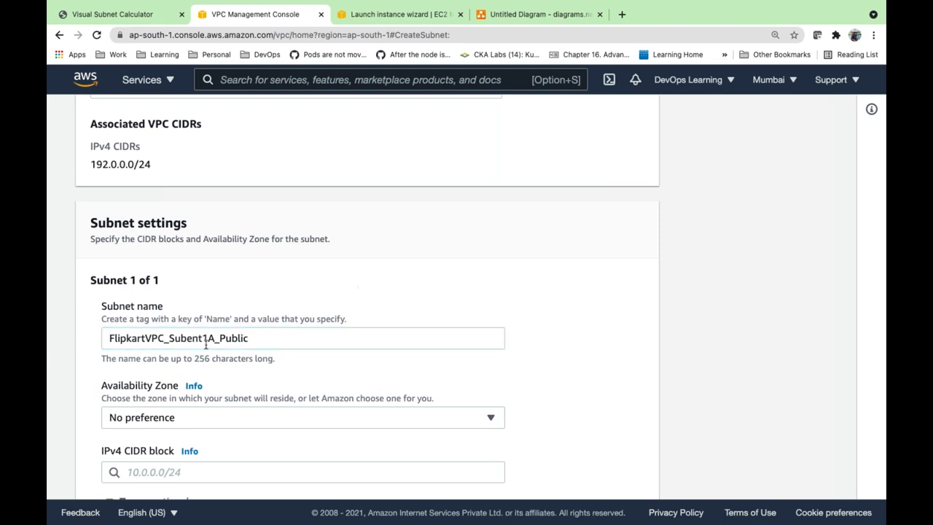
pyautogui.doubleClick(224, 339)
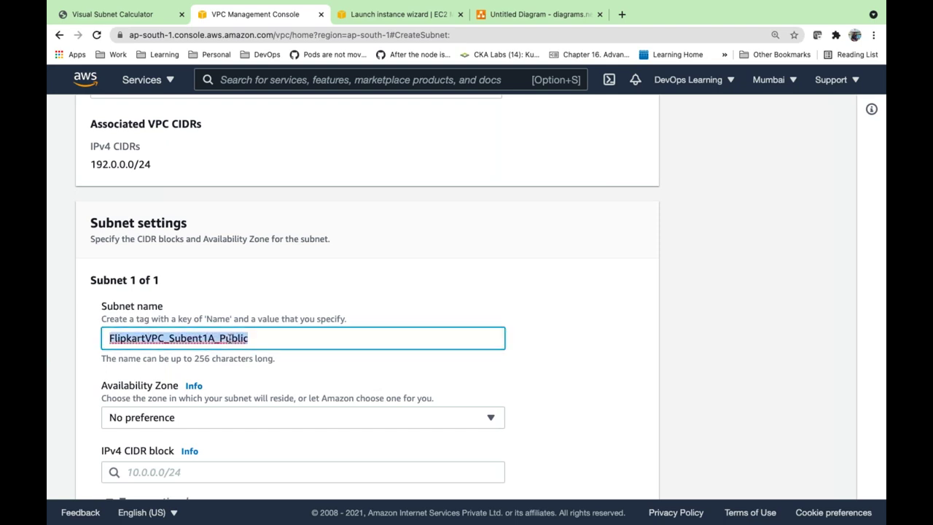
# Set the new subnet's IPv4 CIDR block to 172.0.0.0/25
pyautogui.scroll(3, 204, 328)
pyautogui.scroll(-1, 204, 327)
pyautogui.scroll(-3, 132, 377)
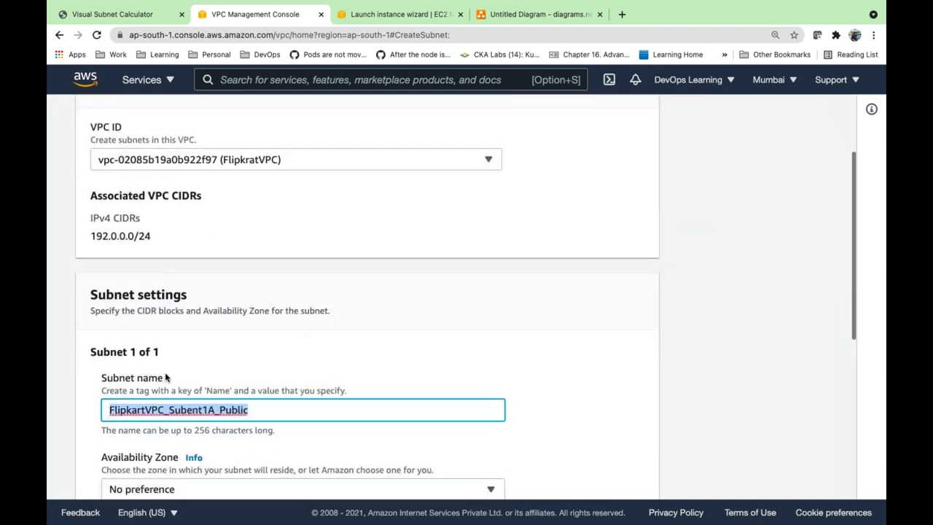
pyautogui.click(125, 456)
pyautogui.write('172.0.0.0/')
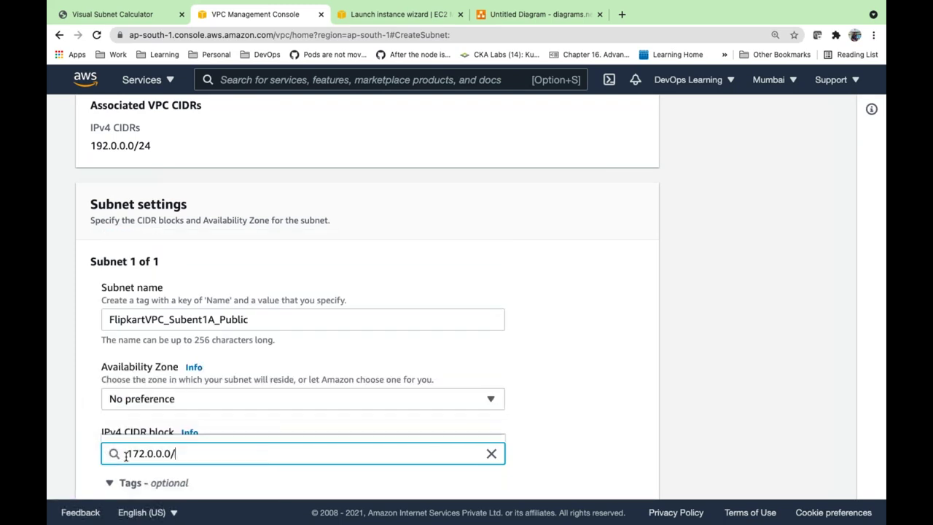
pyautogui.write('25')
pyautogui.click(488, 247)
# Compare the VPC's associated IPv4 CIDR with the CIDR block entered for the new subnet
pyautogui.scroll(2, 277, 255)
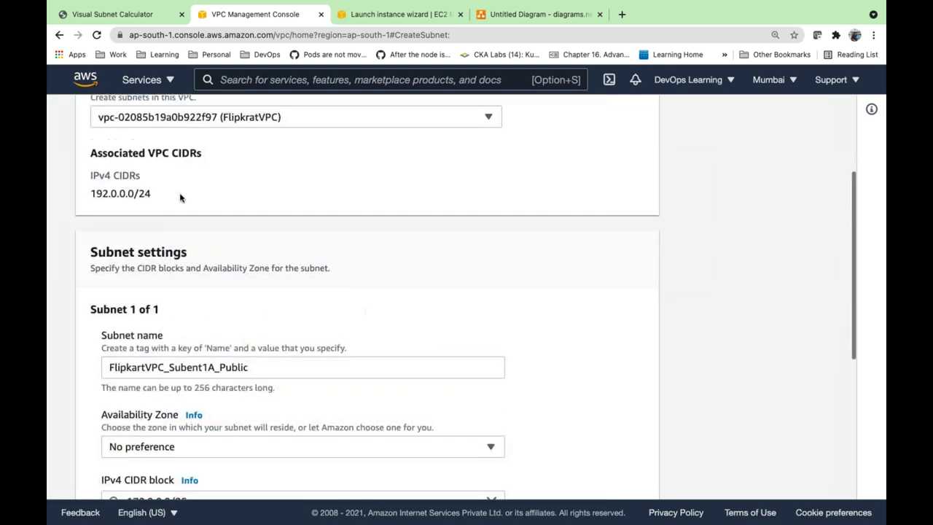
pyautogui.tripleClick(113, 195)
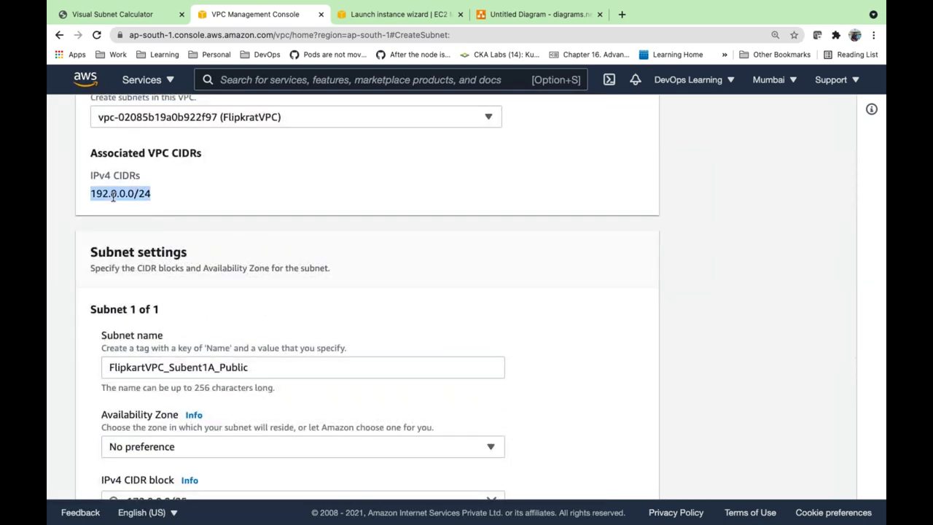
pyautogui.moveTo(131, 194); pyautogui.dragTo(90, 194)
pyautogui.scroll(-5, 195, 248)
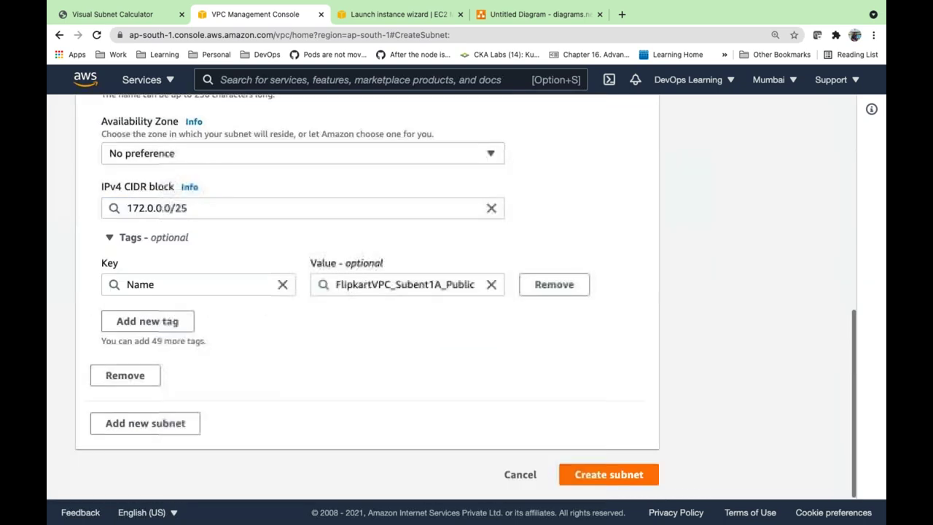
# Try to create the subnet with the IPv4 CIDR block 172.0.0.0/24 and read the field's validation message
pyautogui.click(205, 209)
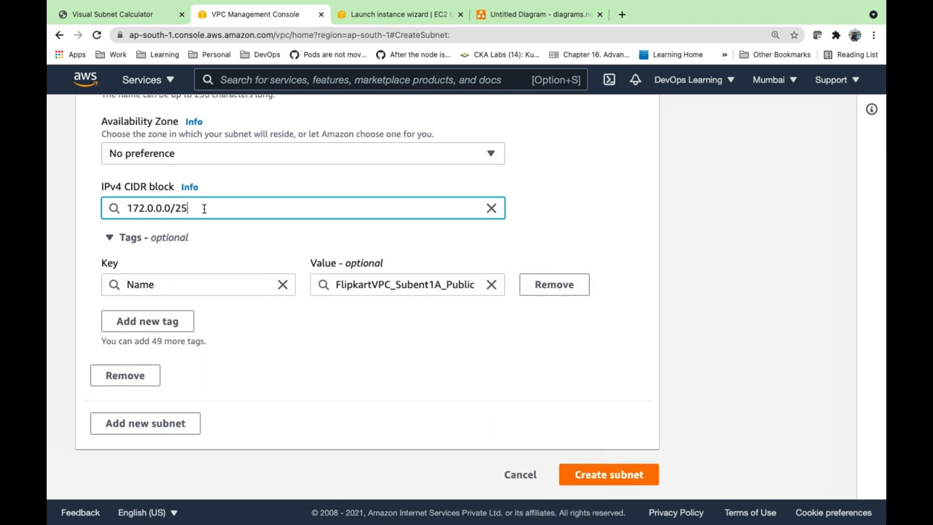
pyautogui.press('BackSpace')
pyautogui.write('4')
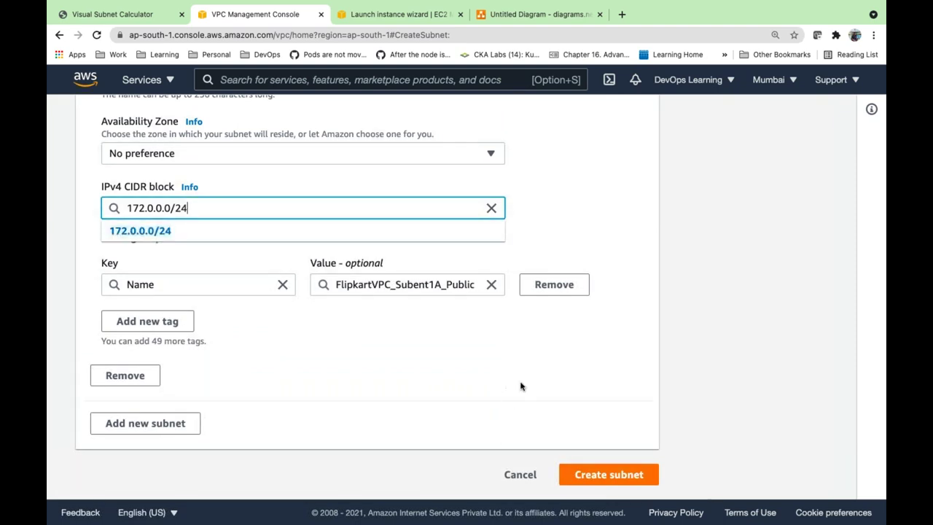
pyautogui.click(516, 402)
pyautogui.click(609, 477)
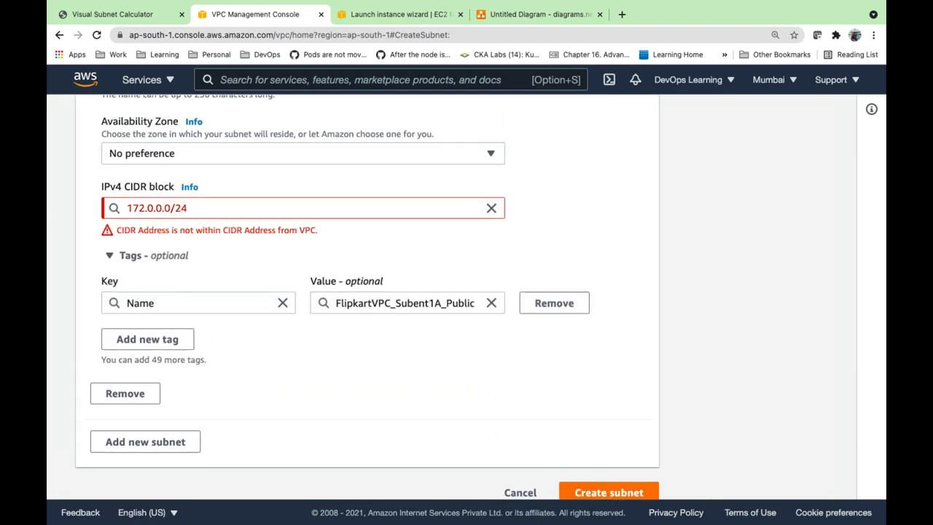
pyautogui.doubleClick(153, 230)
pyautogui.tripleClick(197, 230)
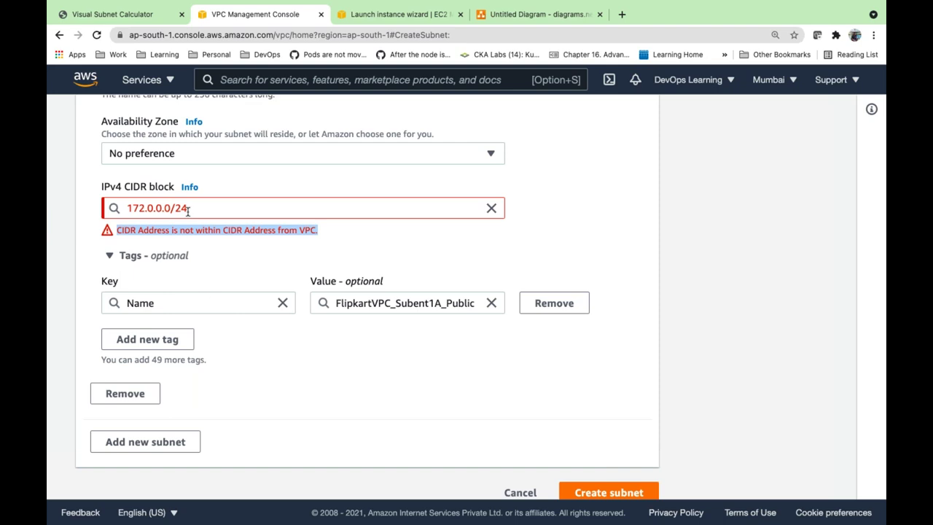
# Change the subnet's IPv4 CIDR block to 192.0.0.0/24
pyautogui.click(138, 208)
pyautogui.press('BackSpace')
pyautogui.write('9')
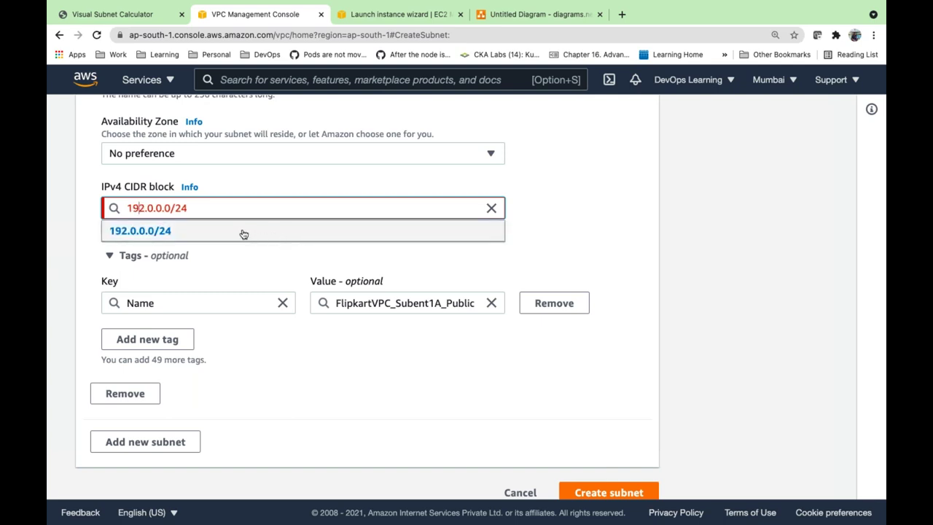
pyautogui.click(253, 235)
pyautogui.scroll(3, 267, 234)
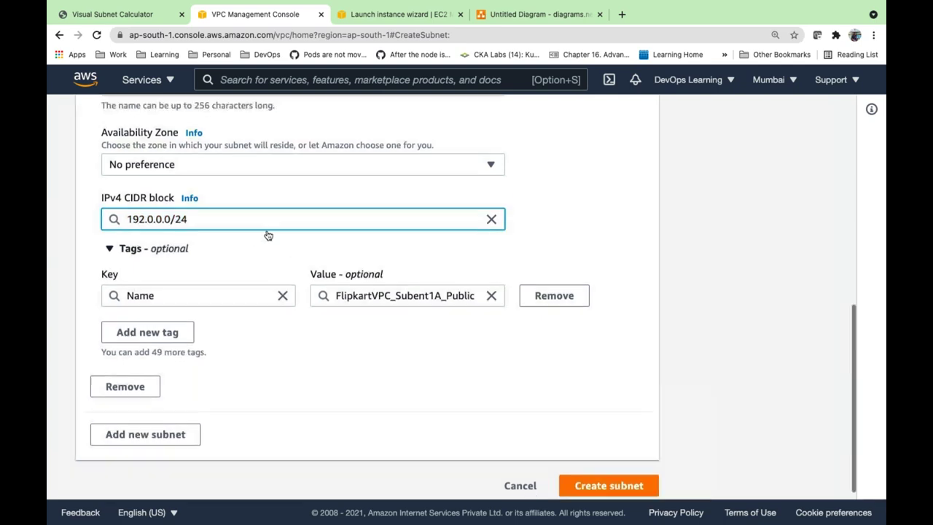
pyautogui.scroll(5, 229, 271)
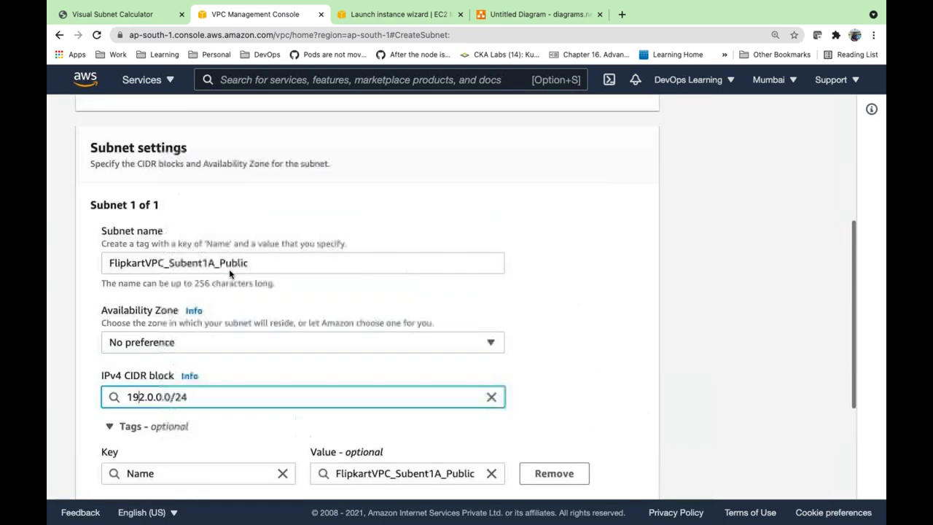
# Try 192.0.0.0/16 as the subnet's IPv4 CIDR block and check it against the VPC's associated CIDR
pyautogui.scroll(-4, 219, 292)
pyautogui.click(194, 356)
pyautogui.press('BackSpace')
pyautogui.press('BackSpace')
pyautogui.write('16')
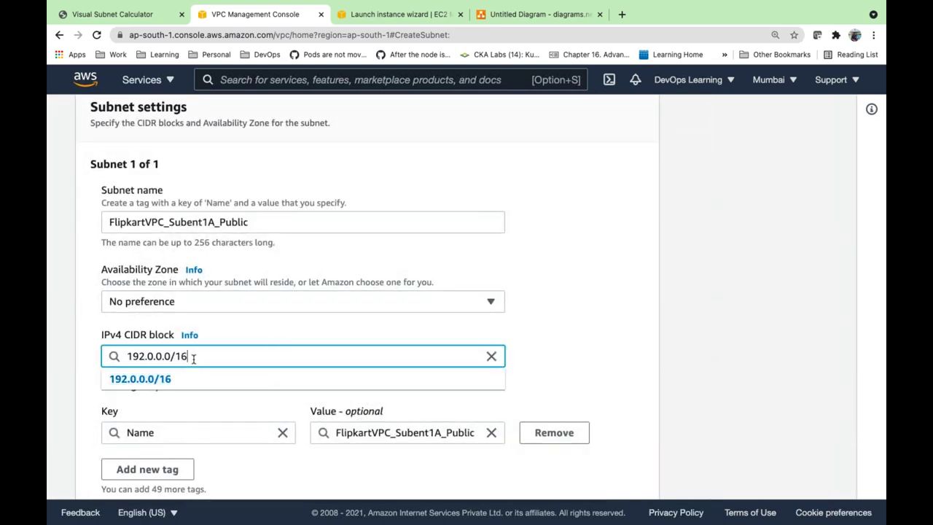
pyautogui.click(514, 163)
pyautogui.scroll(3, 438, 198)
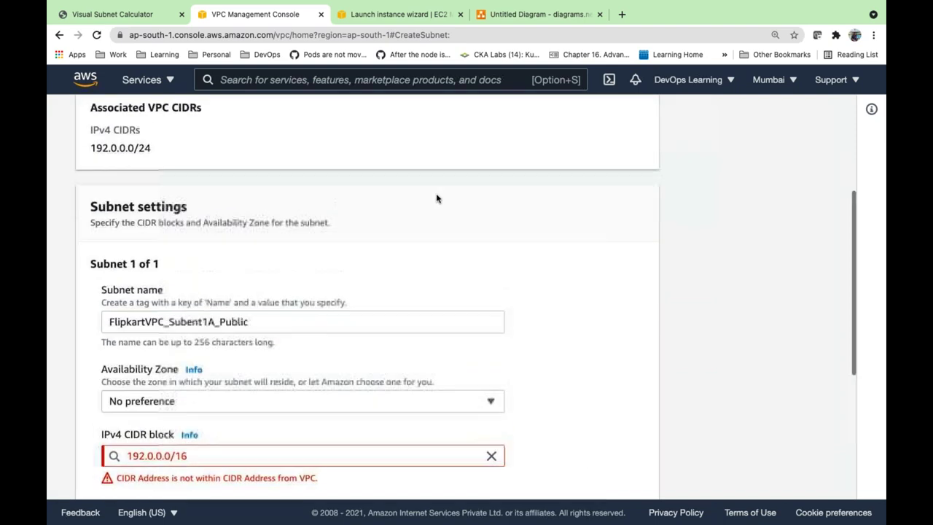
pyautogui.tripleClick(126, 176)
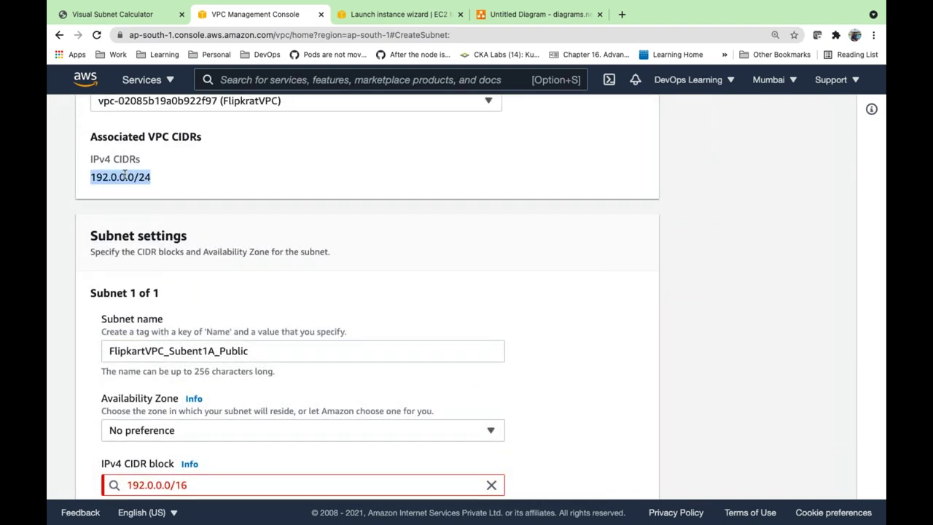
# Restore the subnet's IPv4 CIDR block to 192.0.0.0/24 in place of the /16 range
pyautogui.scroll(-5, 125, 171)
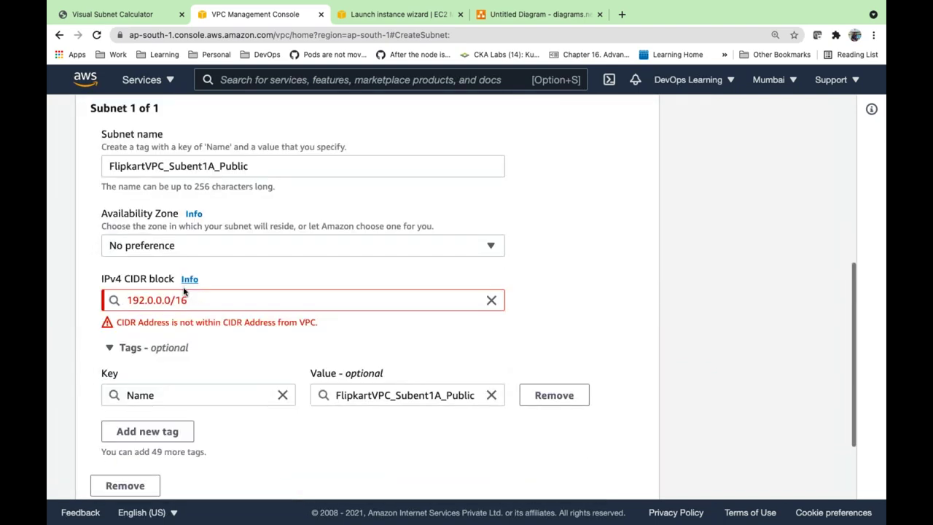
pyautogui.tripleClick(180, 300)
pyautogui.click(194, 300)
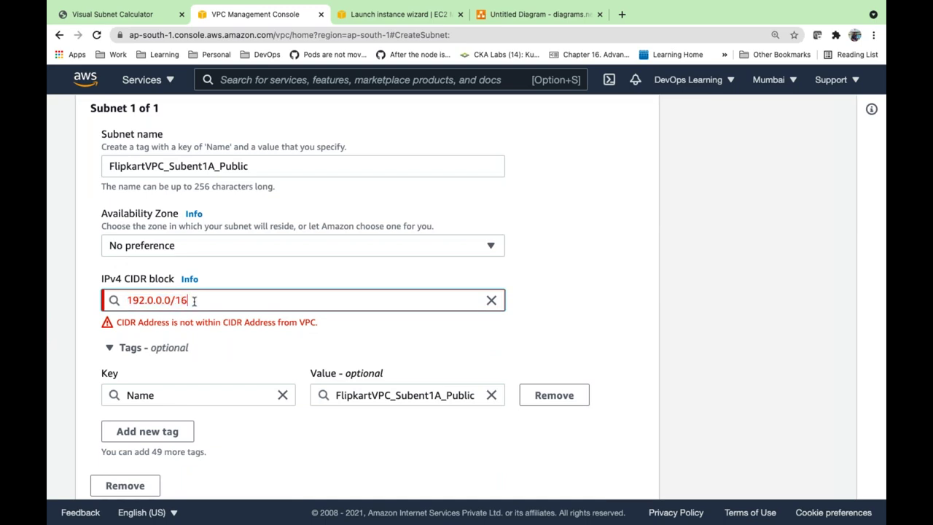
pyautogui.press('BackSpace')
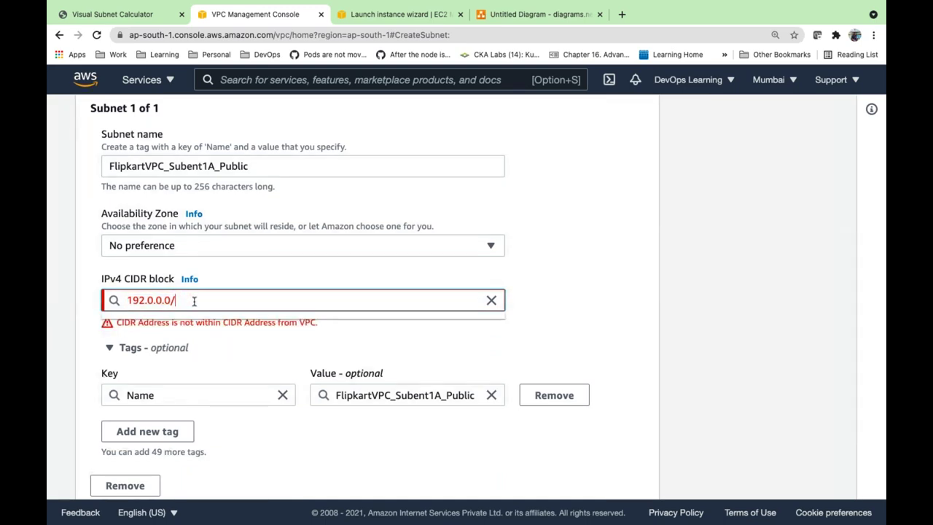
pyautogui.write('24')
pyautogui.click(558, 249)
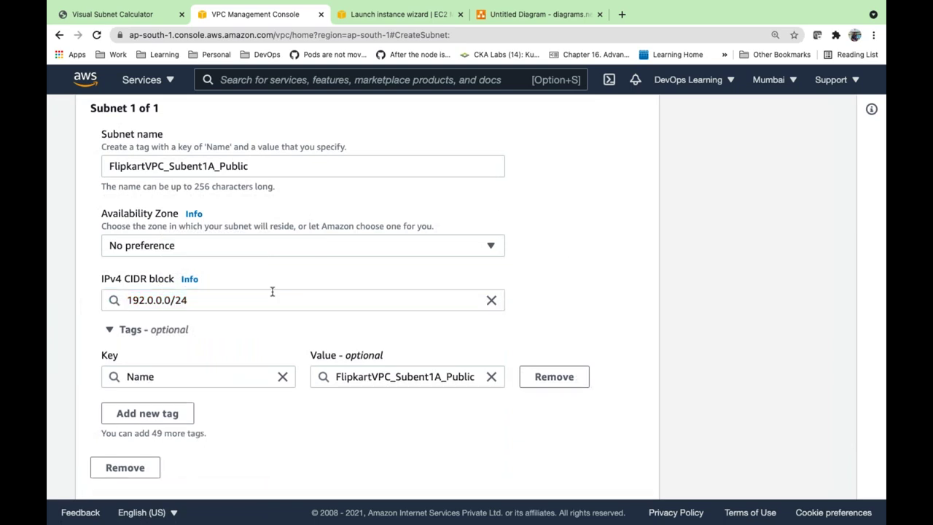
# Check the subnet's /24 CIDR block against the IPv4 range associated with FlipkratVPC
pyautogui.scroll(3, 219, 241)
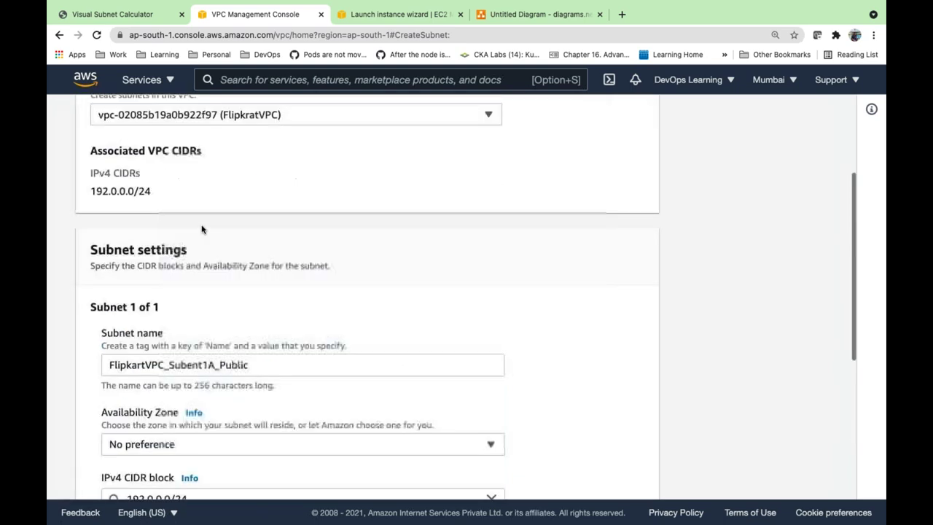
pyautogui.moveTo(90, 191); pyautogui.dragTo(151, 191)
pyautogui.scroll(-3, 129, 219)
pyautogui.click(140, 307)
pyautogui.tripleClick(140, 307)
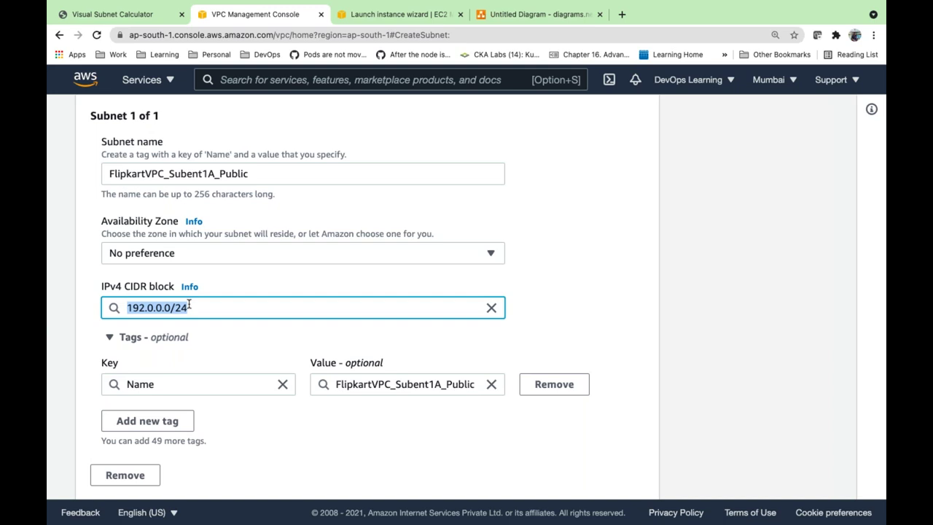
# Switch to the Visual Subnet Calculator, divide 192.0.0.0/24 into two subnets and copy the address 192.0.0.0/25
pyautogui.press('super+Tab')
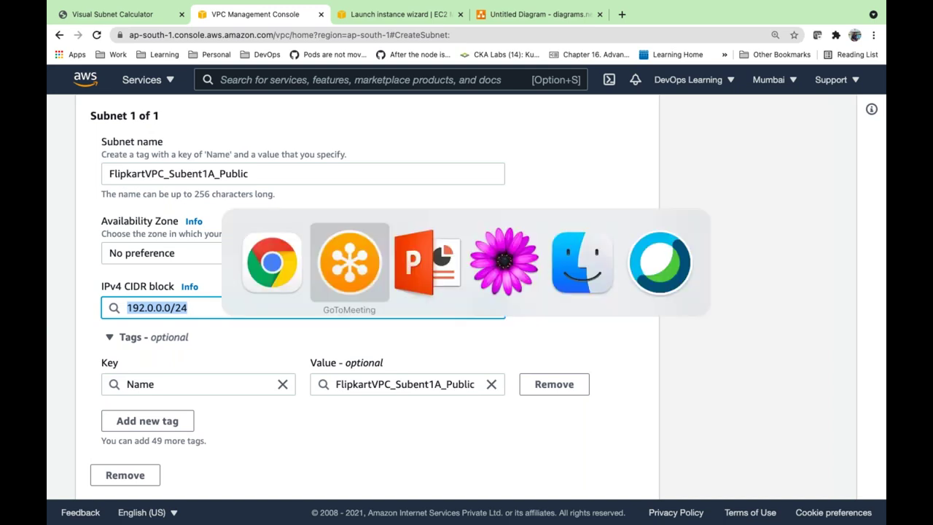
pyautogui.press('super+Tab')
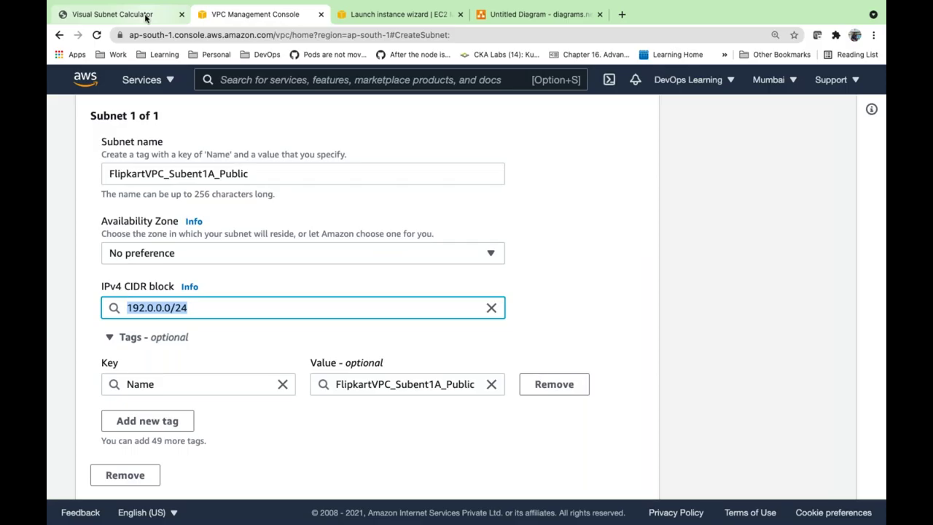
pyautogui.click(146, 18)
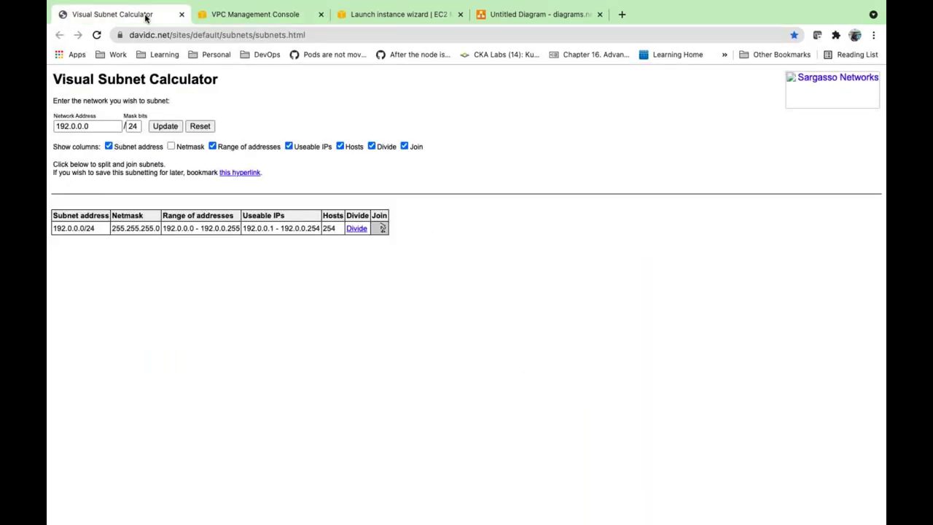
pyautogui.click(356, 229)
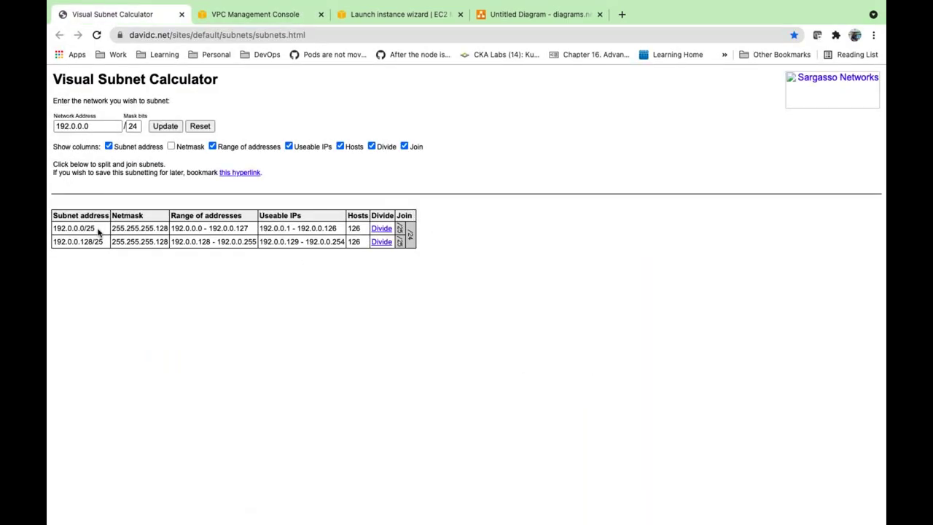
pyautogui.moveTo(97, 230); pyautogui.dragTo(55, 228)
pyautogui.press('super+c')
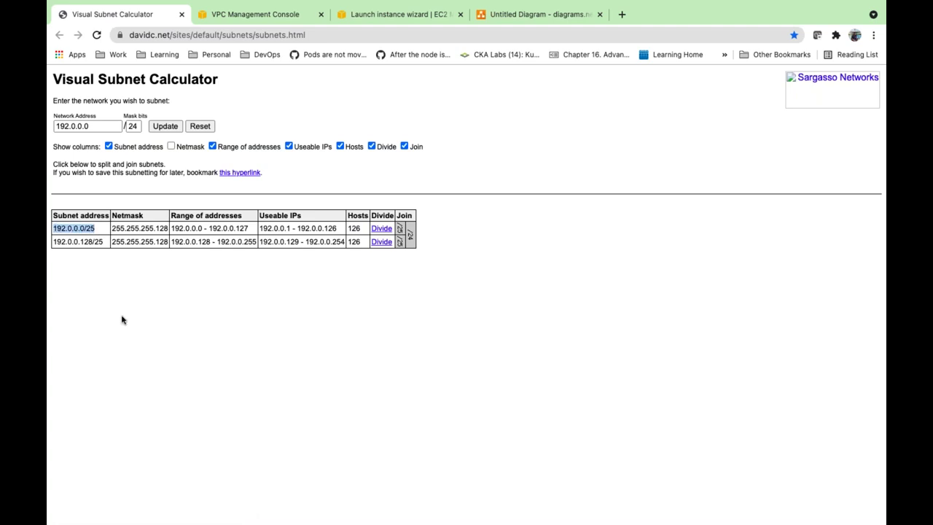
# Return to the VPC Management Console and replace the subnet's IPv4 CIDR block with the copied 192.0.0.0/25
pyautogui.press('super+Tab')
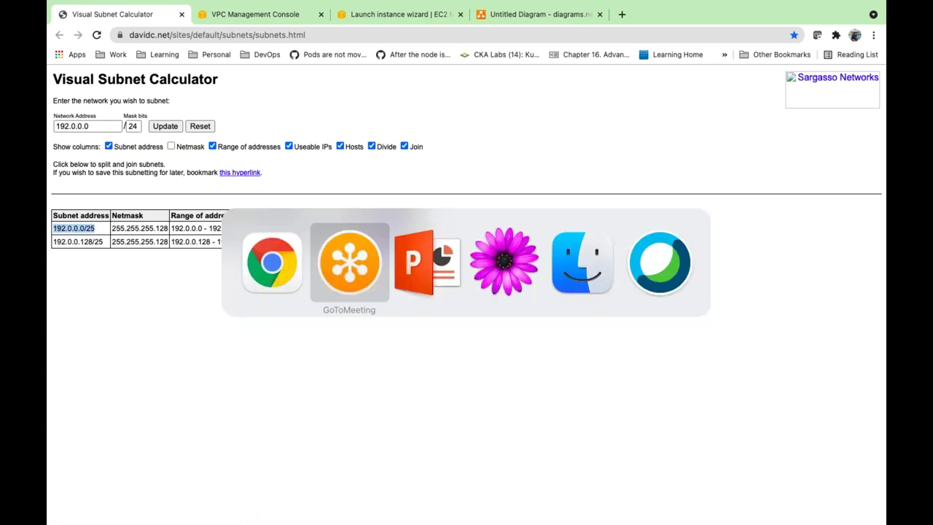
pyautogui.press('super+Tab')
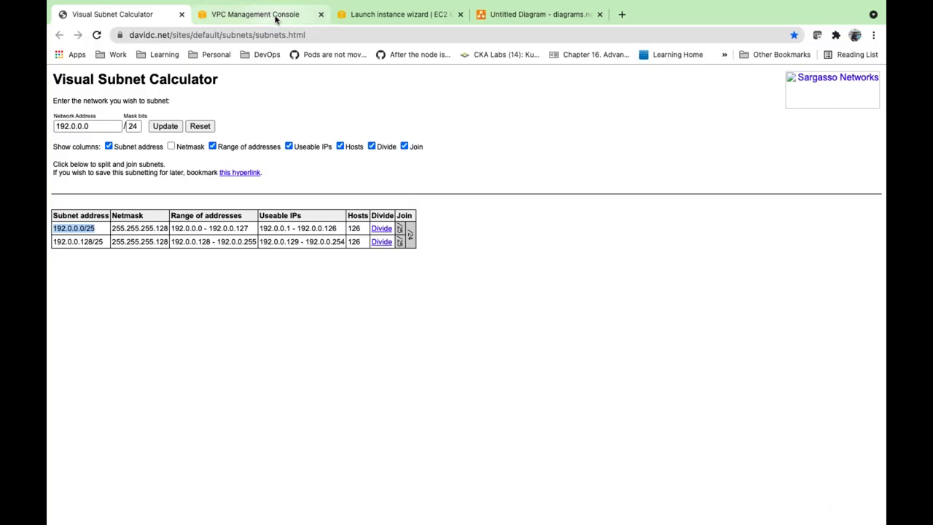
pyautogui.click(277, 15)
pyautogui.press('super+v')
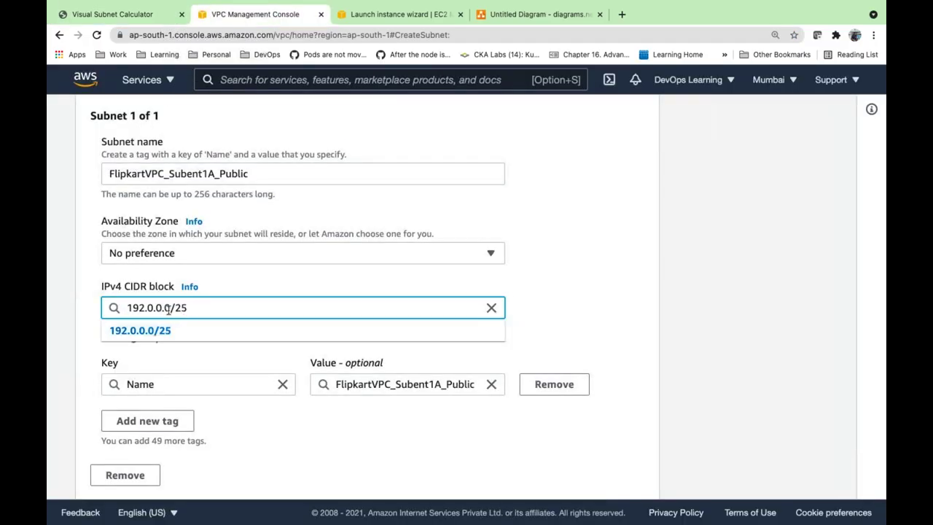
pyautogui.click(583, 268)
pyautogui.scroll(-3, 583, 268)
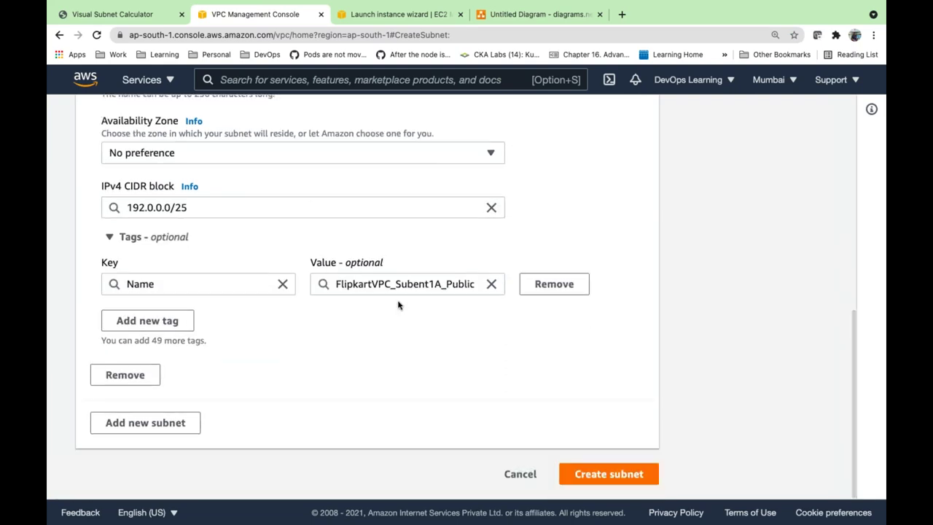
# Set the subnet's Availability Zone to Asia Pacific (Mumbai) / ap-south-1a and create the subnet
pyautogui.scroll(4, 321, 301)
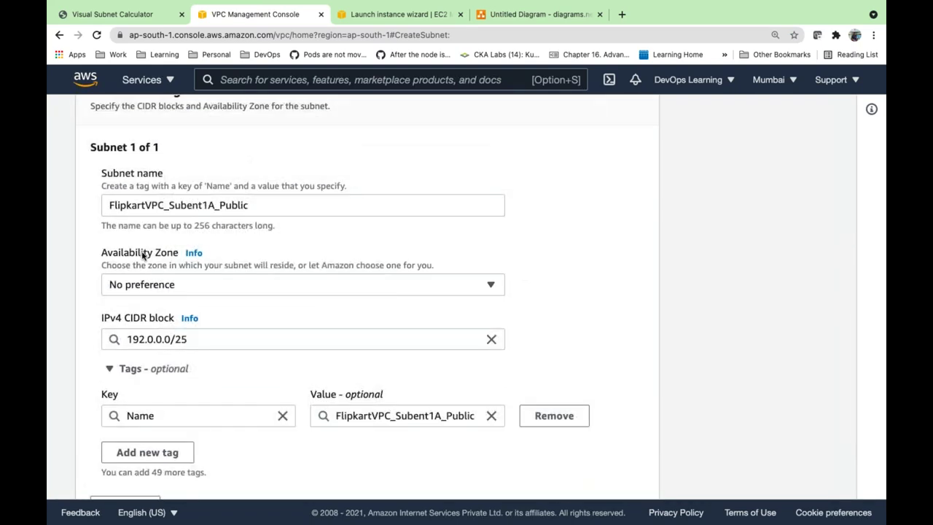
pyautogui.tripleClick(142, 254)
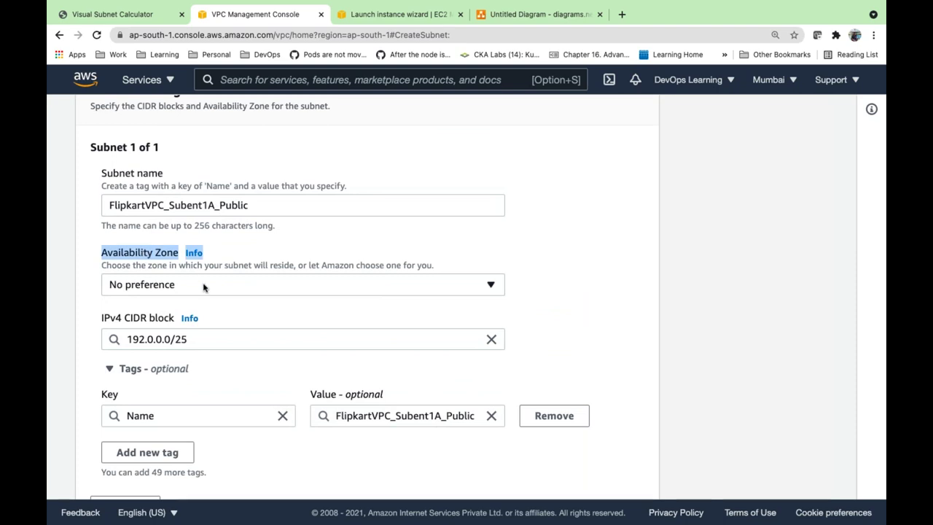
pyautogui.click(202, 285)
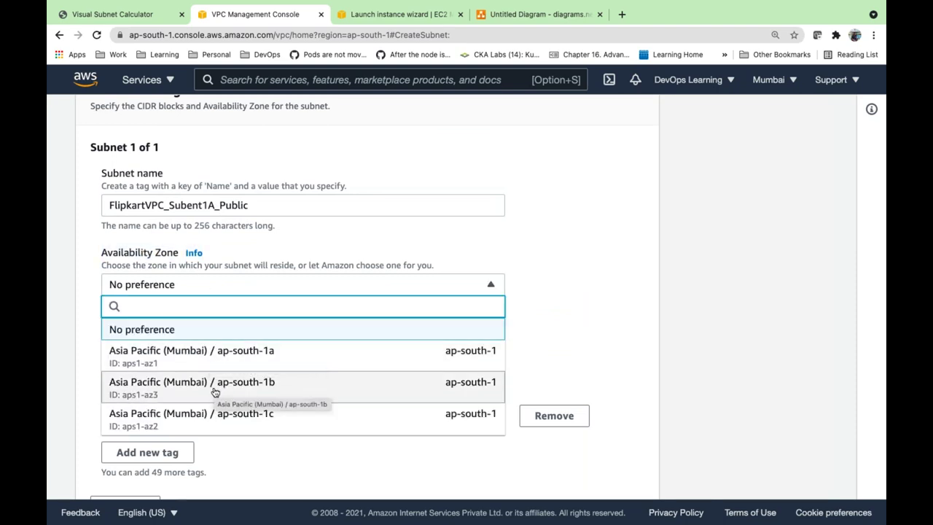
pyautogui.click(269, 364)
pyautogui.scroll(-4, 270, 365)
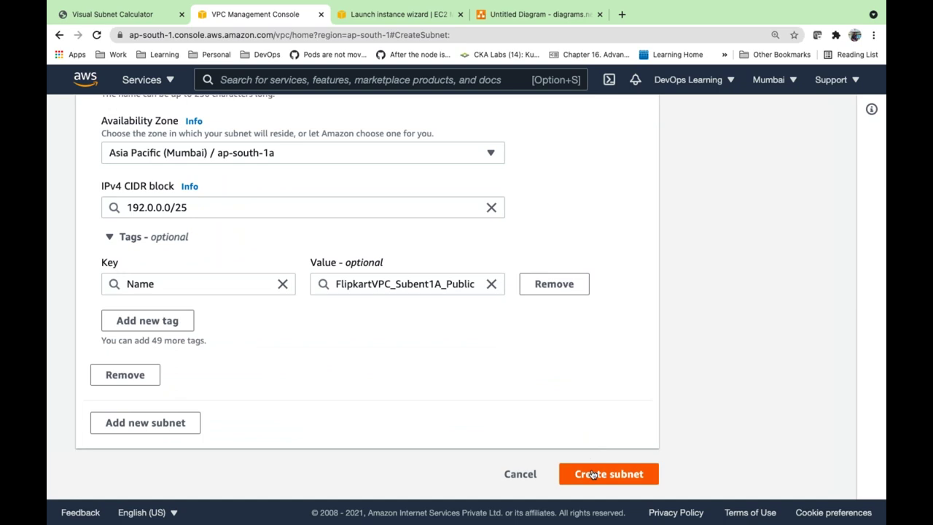
pyautogui.click(592, 475)
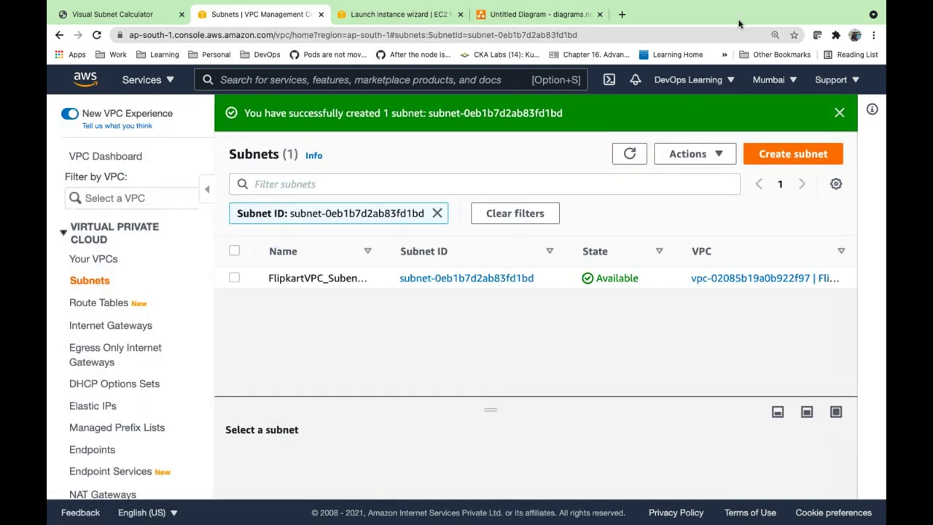
# Start creating another subnet and choose FlipkratVPC as its VPC
pyautogui.click(795, 154)
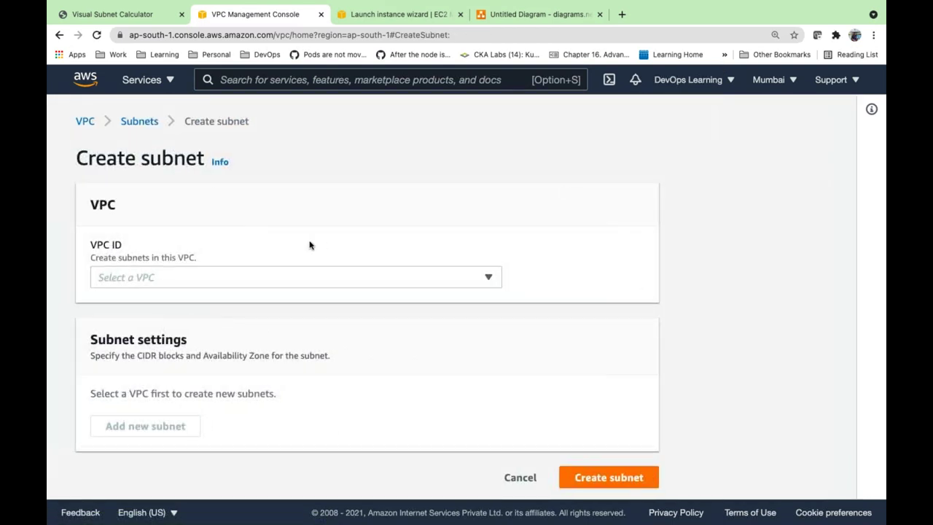
pyautogui.click(252, 279)
pyautogui.click(192, 333)
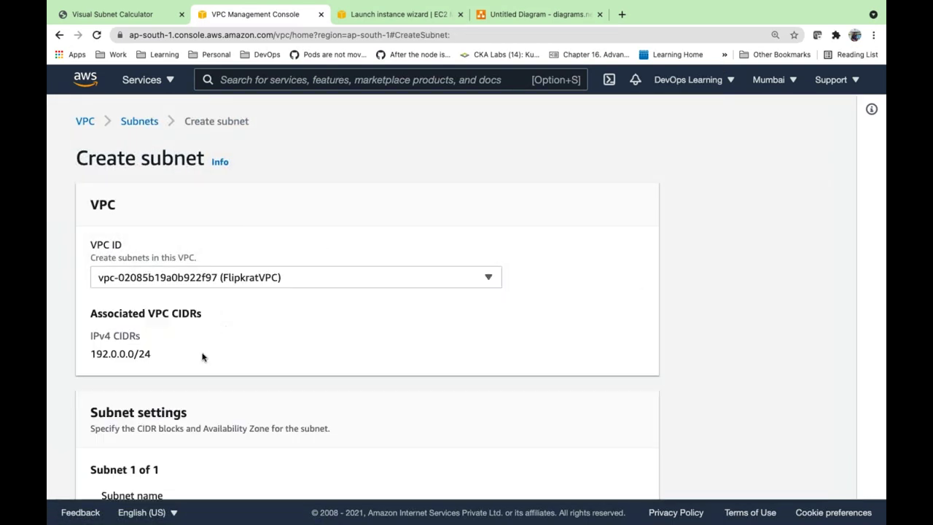
pyautogui.scroll(-5, 203, 356)
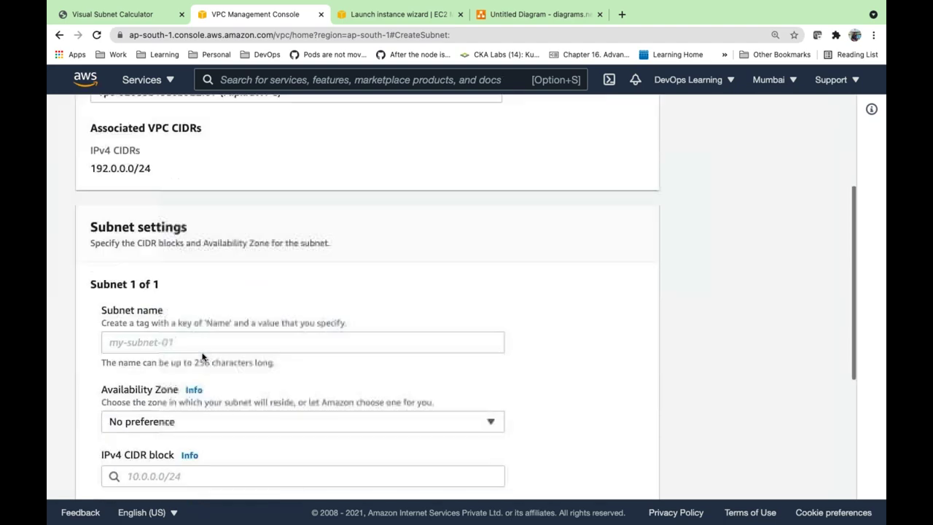
# Copy the VPC's IPv4 CIDR 192.0.0.0/24 into the subnet name and open the Availability Zone choices
pyautogui.tripleClick(103, 171)
pyautogui.press('super+c')
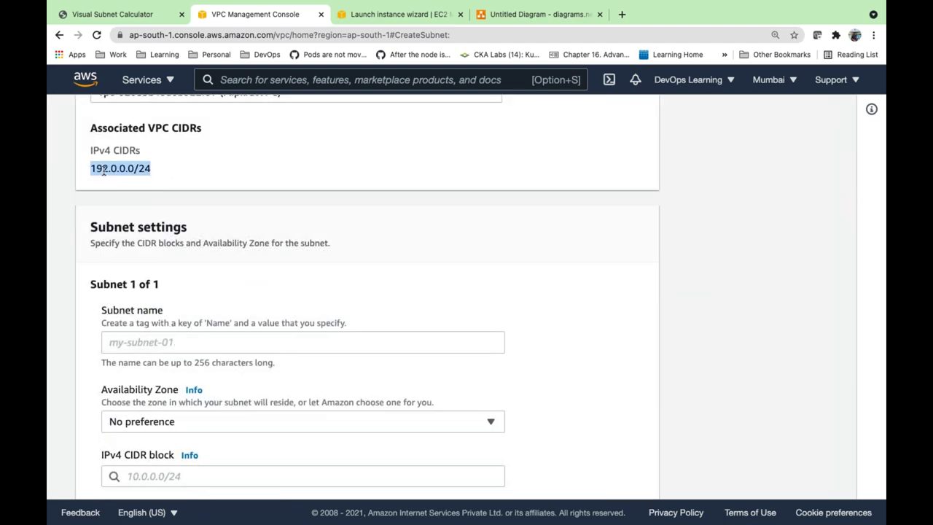
pyautogui.click(134, 332)
pyautogui.press('super+v')
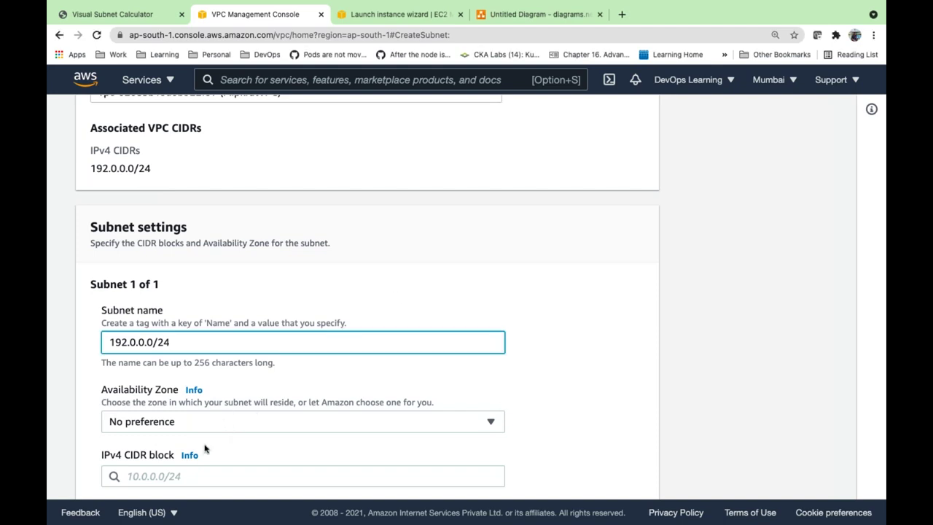
pyautogui.click(226, 429)
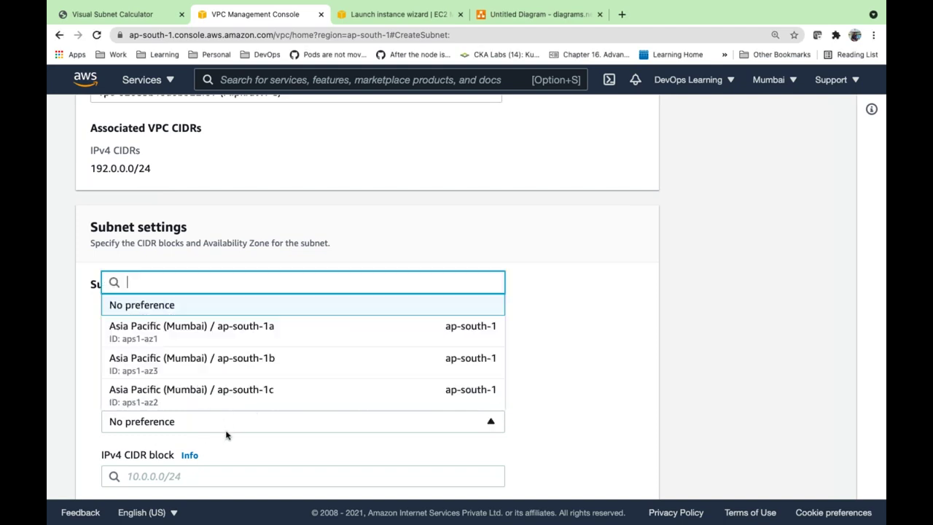
# Set the subnet's Availability Zone to Asia Pacific (Mumbai) / ap-south-1b
pyautogui.click(187, 359)
pyautogui.scroll(-1, 187, 360)
pyautogui.scroll(-4, 226, 329)
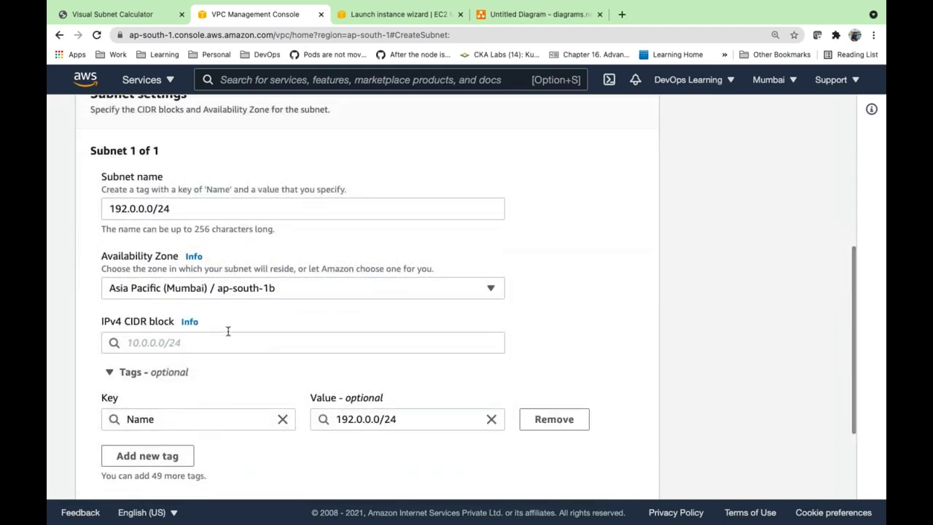
pyautogui.scroll(-1, 207, 381)
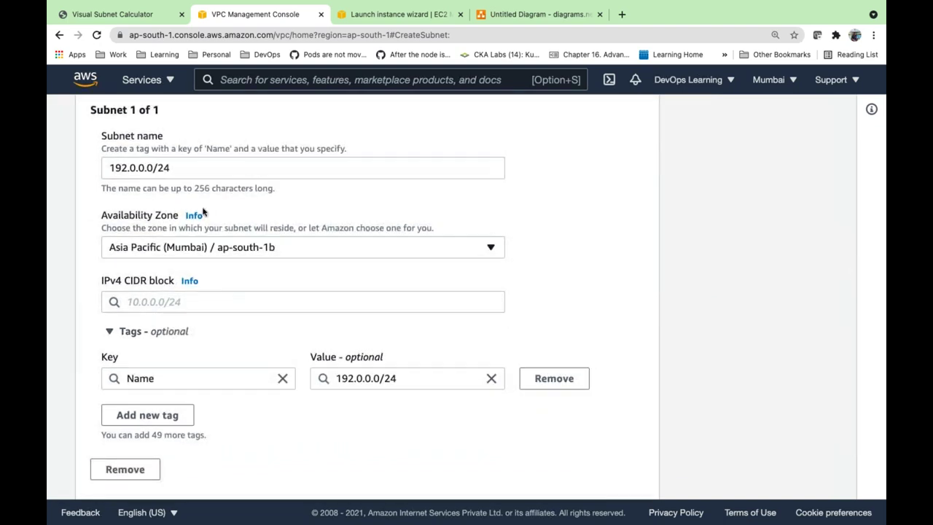
# Move the 192.0.0.0/24 value out of the subnet name and into the IPv4 CIDR block
pyautogui.moveTo(182, 167); pyautogui.dragTo(46, 166)
pyautogui.press('super+c')
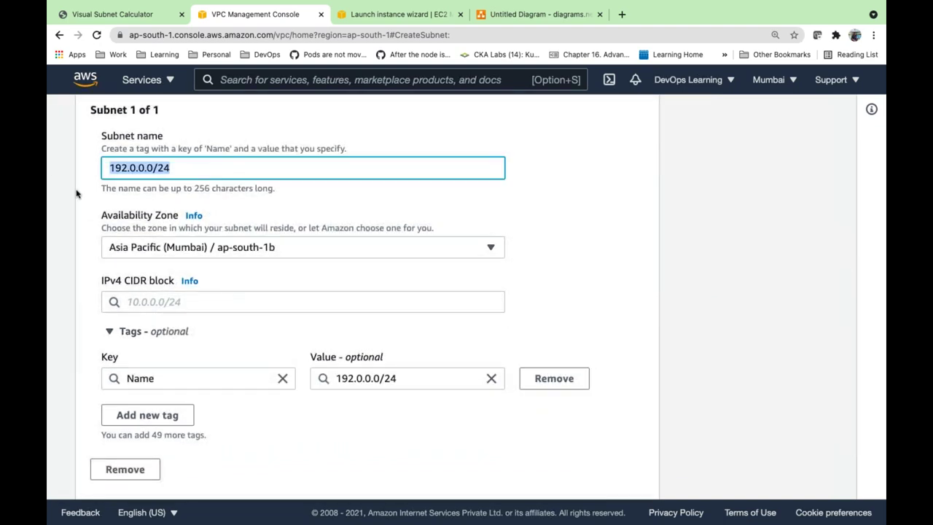
pyautogui.press('BackSpace')
pyautogui.click(135, 301)
pyautogui.press('super+v')
# Name the subnet FlipkartVPC_Subnet1B_Private
pyautogui.click(148, 167)
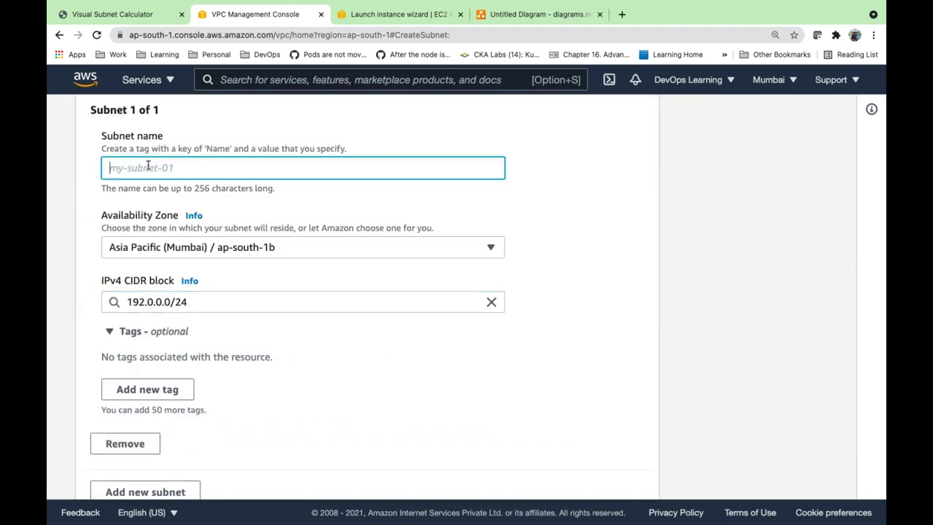
pyautogui.write('P')
pyautogui.press('BackSpace')
pyautogui.write('F')
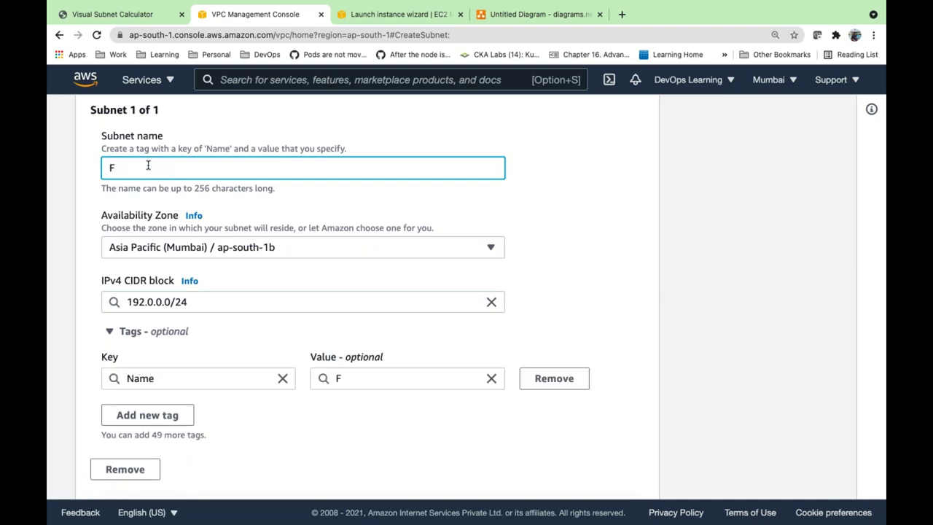
pyautogui.write('lipkartVPC_Subnet1B_Private')
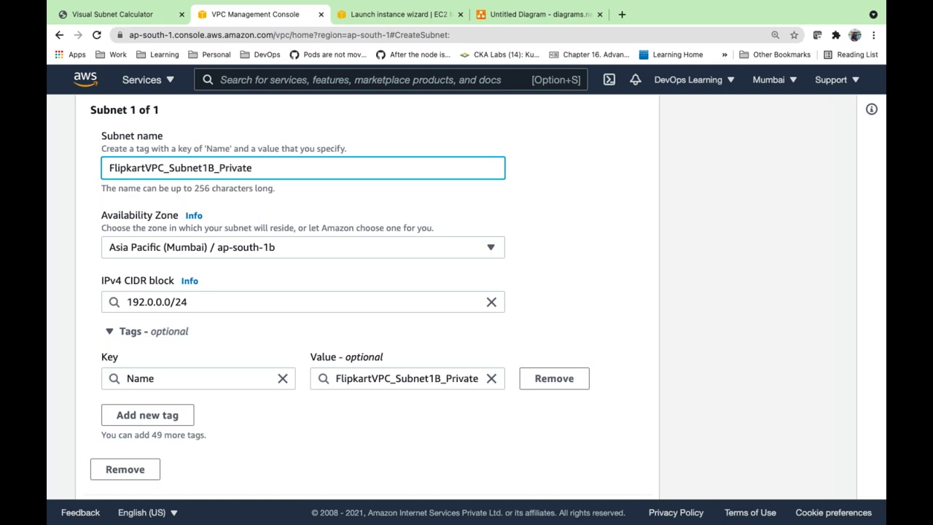
# Compare the subnet's IPv4 CIDR block with the CIDR range associated with the VPC
pyautogui.scroll(-1, 276, 218)
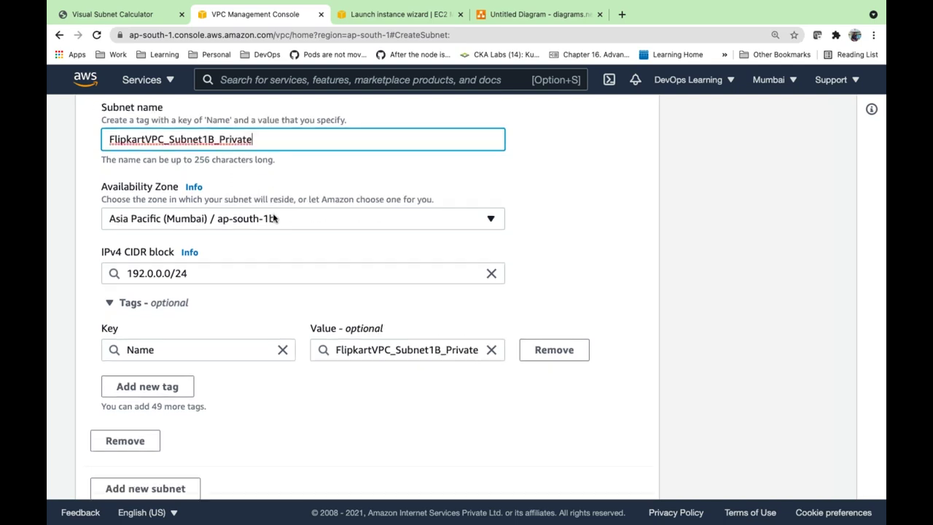
pyautogui.click(183, 272)
pyautogui.doubleClick(183, 273)
pyautogui.click(767, 137)
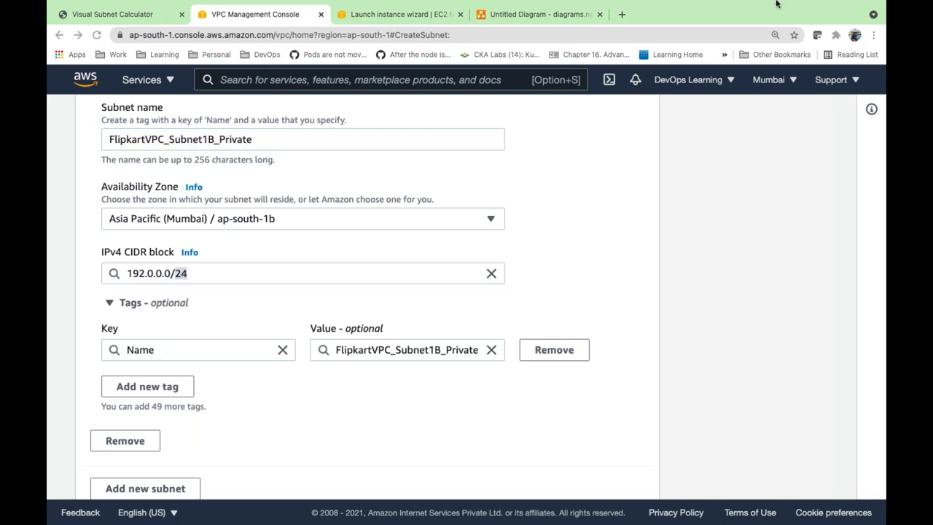
pyautogui.scroll(9, 196, 275)
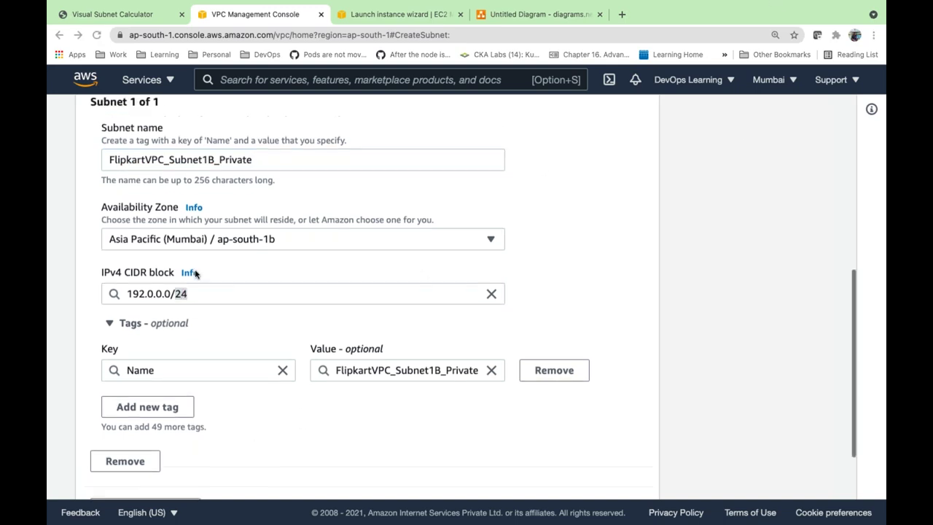
pyautogui.tripleClick(120, 229)
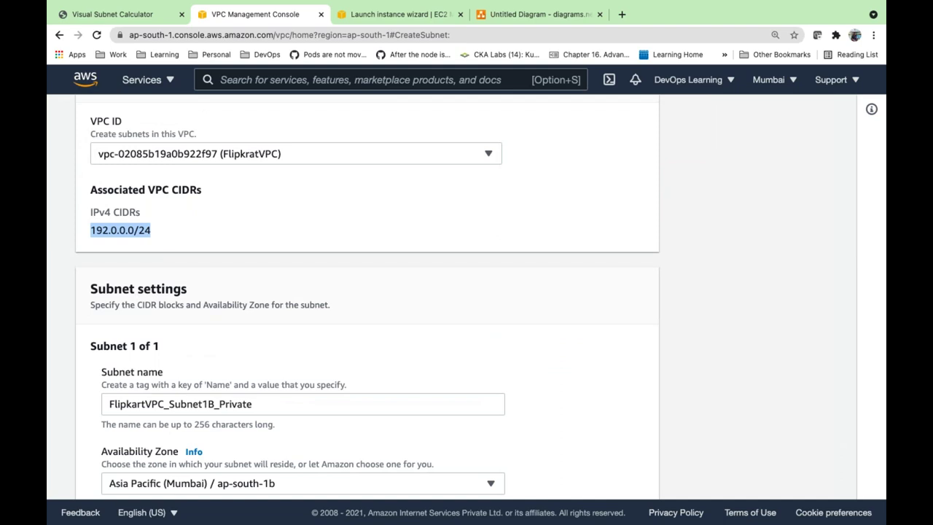
pyautogui.scroll(-5, 129, 356)
pyautogui.tripleClick(129, 357)
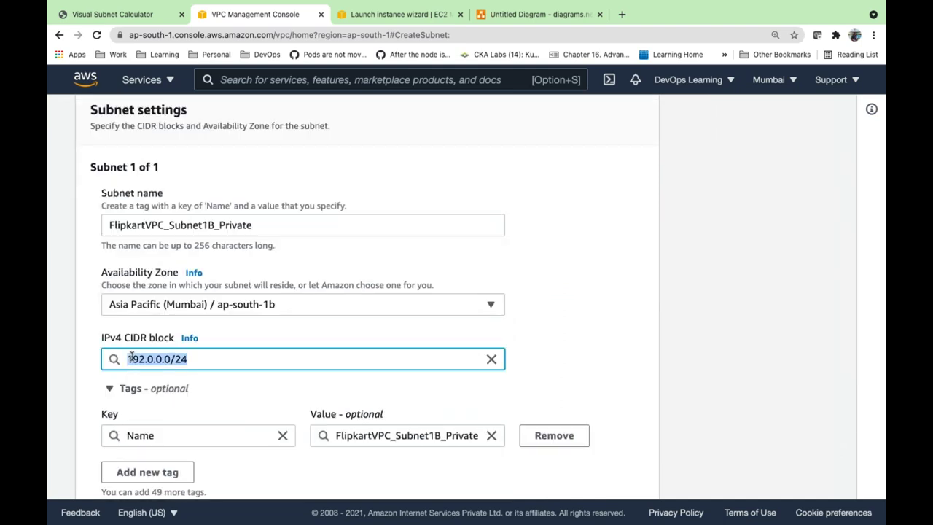
pyautogui.tripleClick(131, 357)
pyautogui.doubleClick(132, 357)
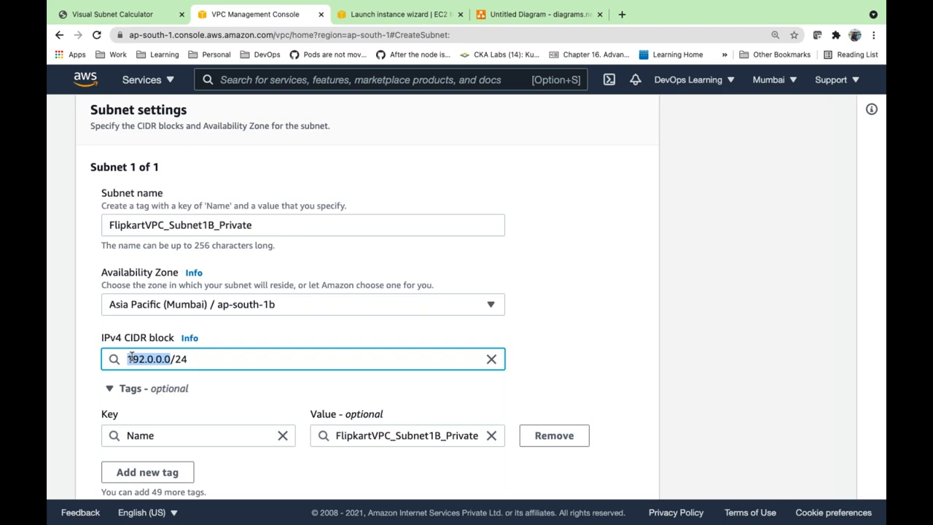
# Try to create the subnet with the 192.0.0.0/24 CIDR block and review the validation feedback on that field
pyautogui.scroll(-4, 131, 357)
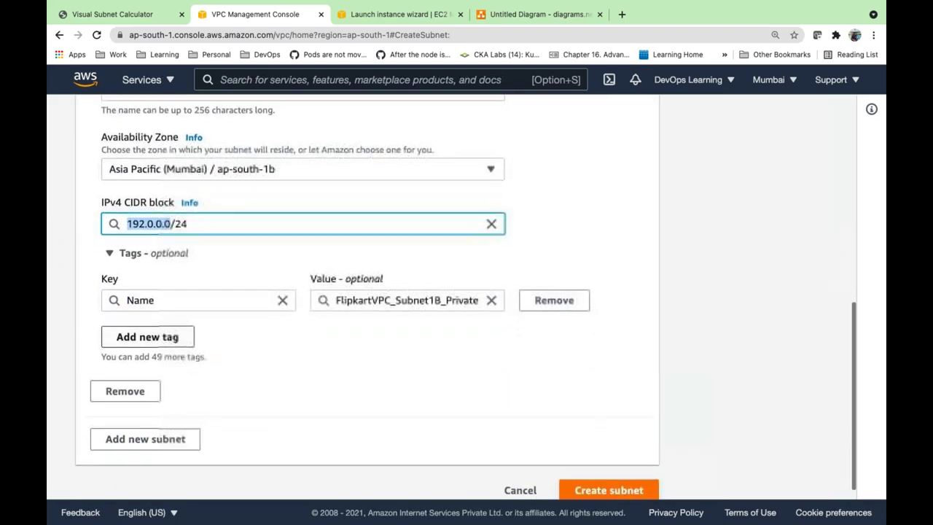
pyautogui.click(600, 490)
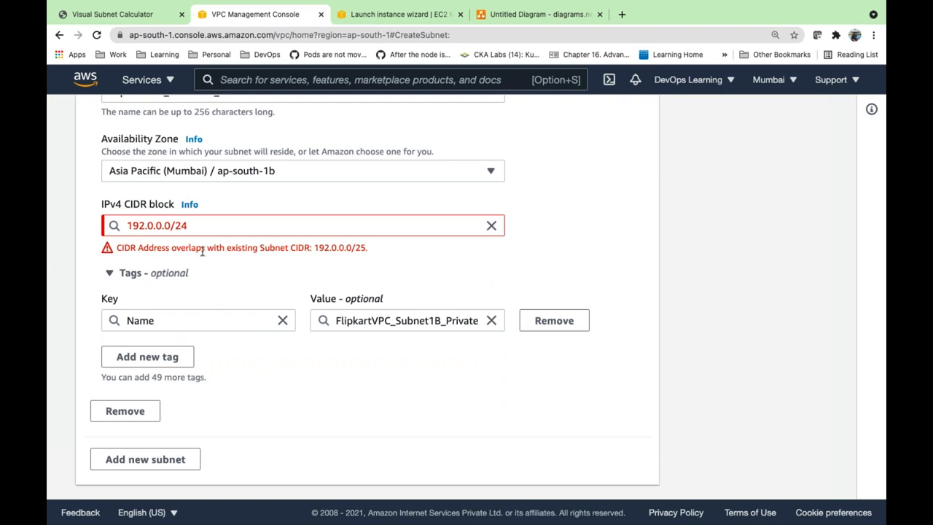
pyautogui.tripleClick(241, 248)
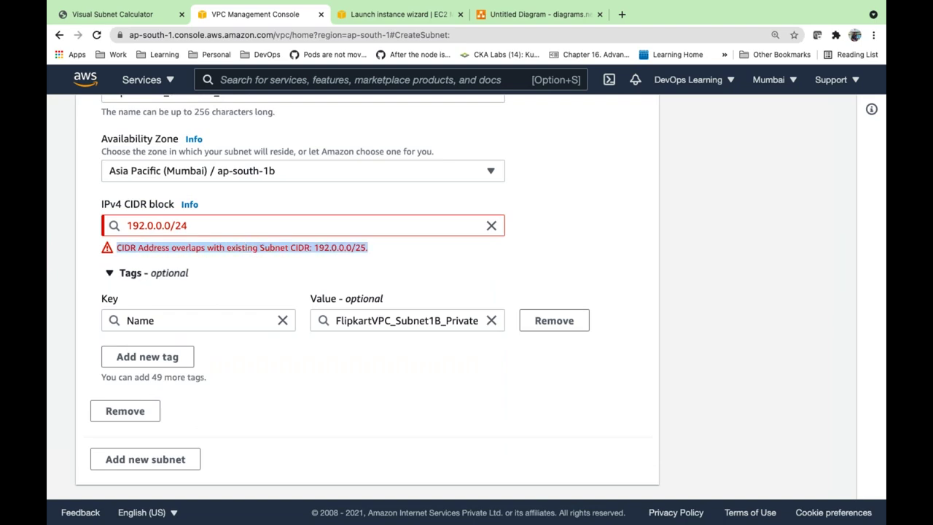
pyautogui.click(314, 273)
pyautogui.moveTo(313, 316); pyautogui.dragTo(361, 315)
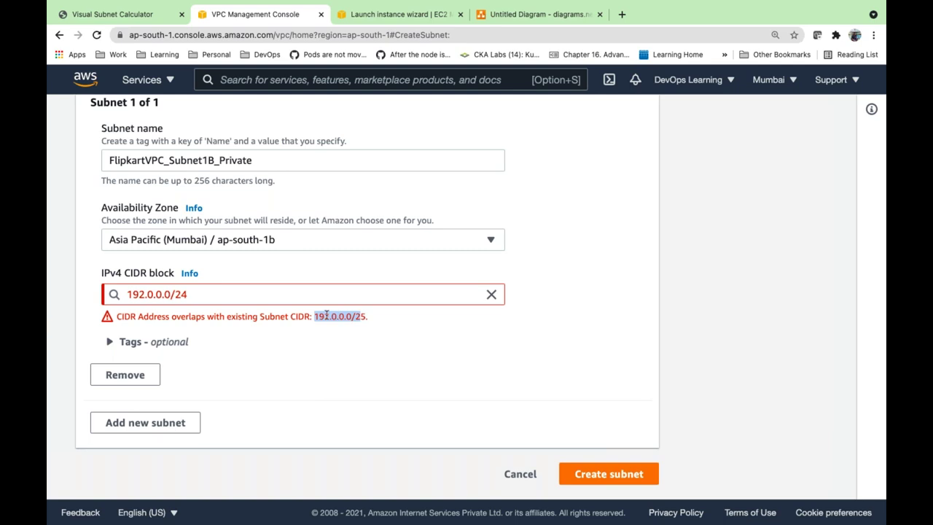
pyautogui.tripleClick(195, 316)
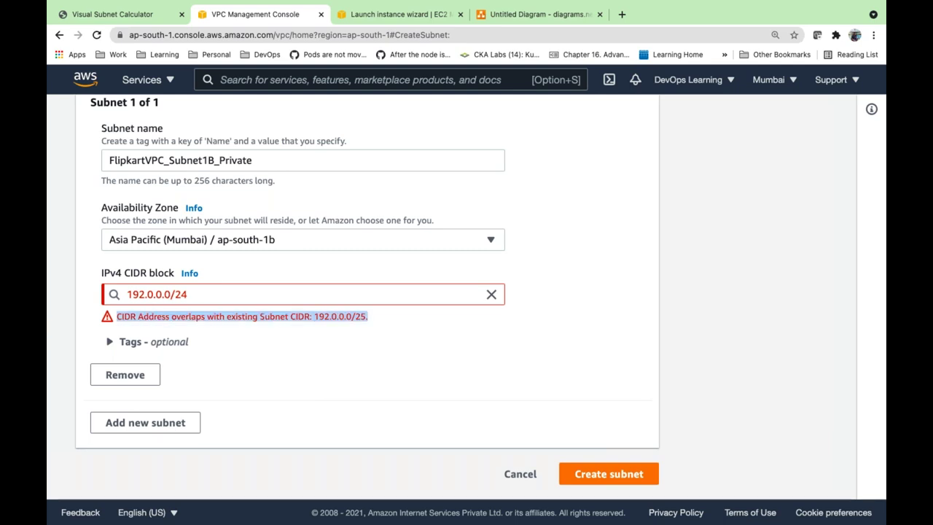
pyautogui.doubleClick(195, 316)
pyautogui.doubleClick(248, 316)
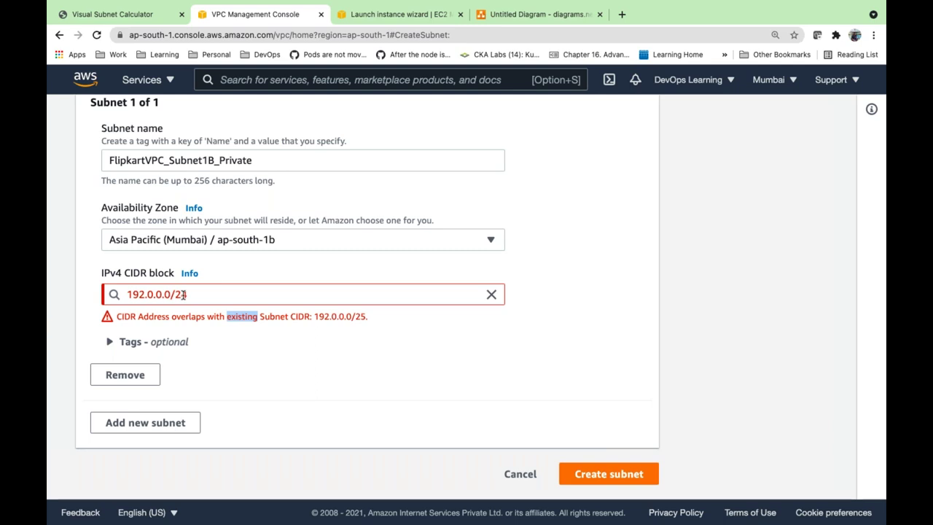
# Switch to the Visual Subnet Calculator and copy the second subnet address, 192.0.0.128/25
pyautogui.press('super+Tab')
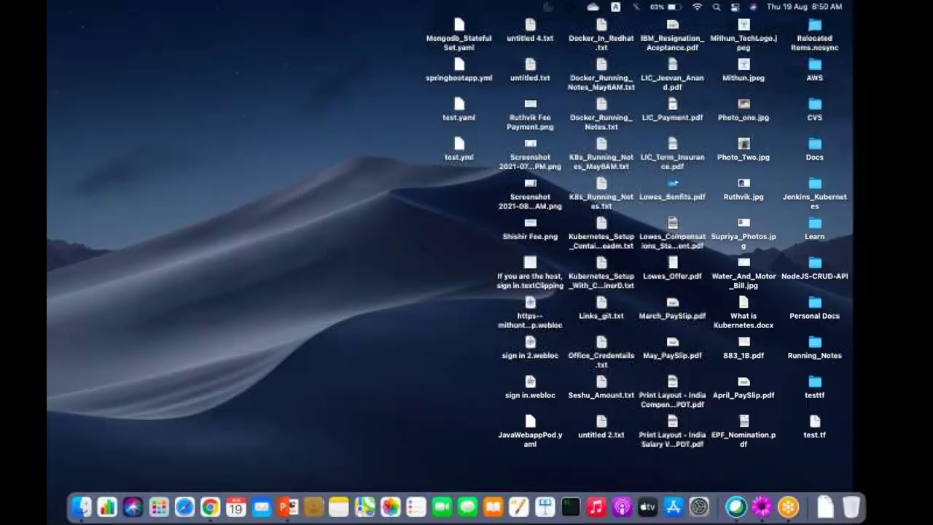
pyautogui.press('super+Tab')
pyautogui.click(129, 22)
pyautogui.click(109, 267)
pyautogui.doubleClick(89, 242)
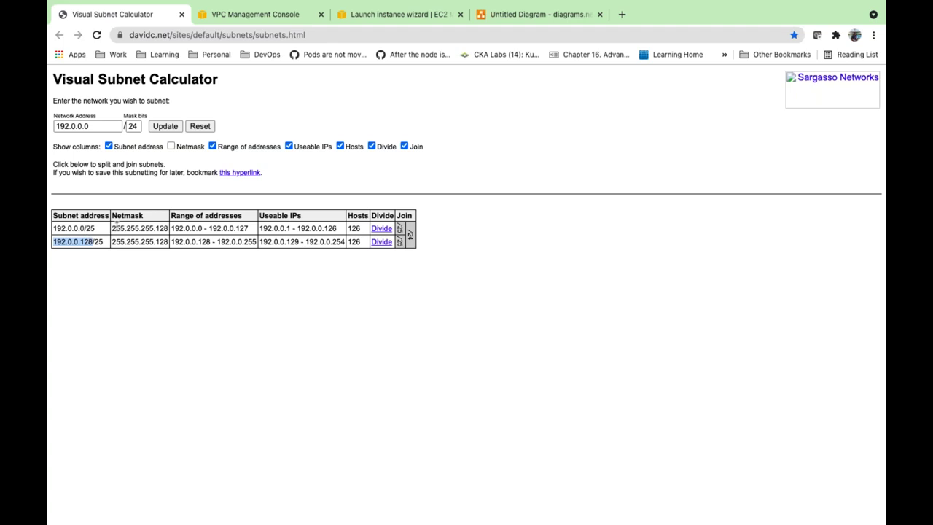
pyautogui.moveTo(95, 228); pyautogui.dragTo(53, 228)
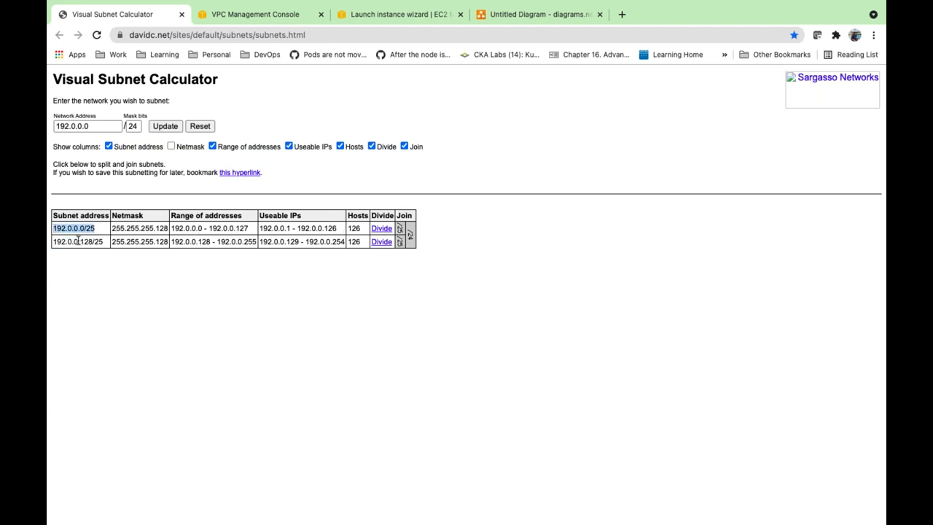
pyautogui.tripleClick(79, 241)
pyautogui.press('super+c')
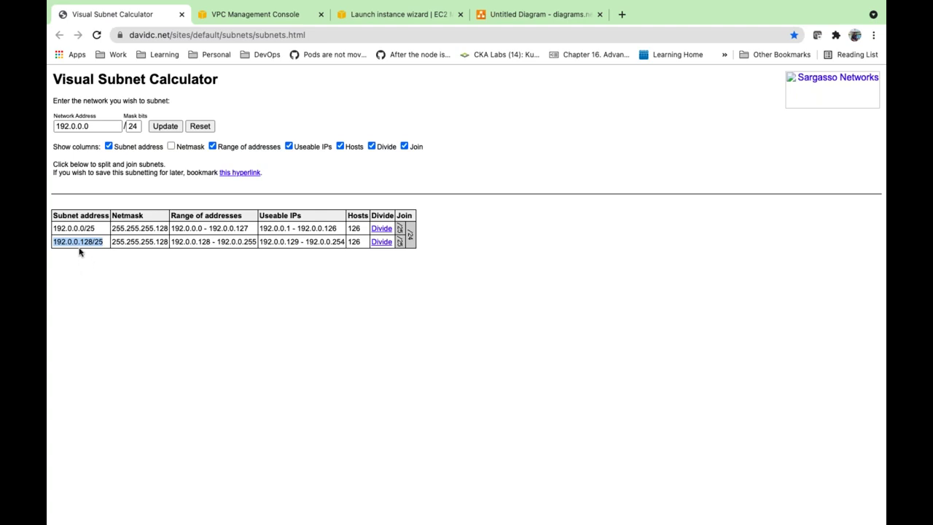
# Return to the VPC Management Console and replace the subnet's IPv4 CIDR block with 192.0.0.128/25
pyautogui.press('super+Tab')
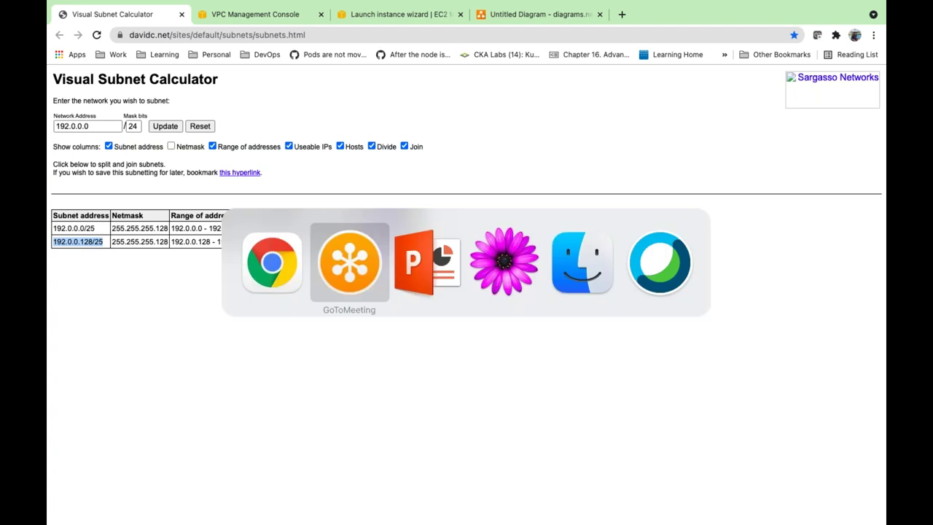
pyautogui.press('super+Tab')
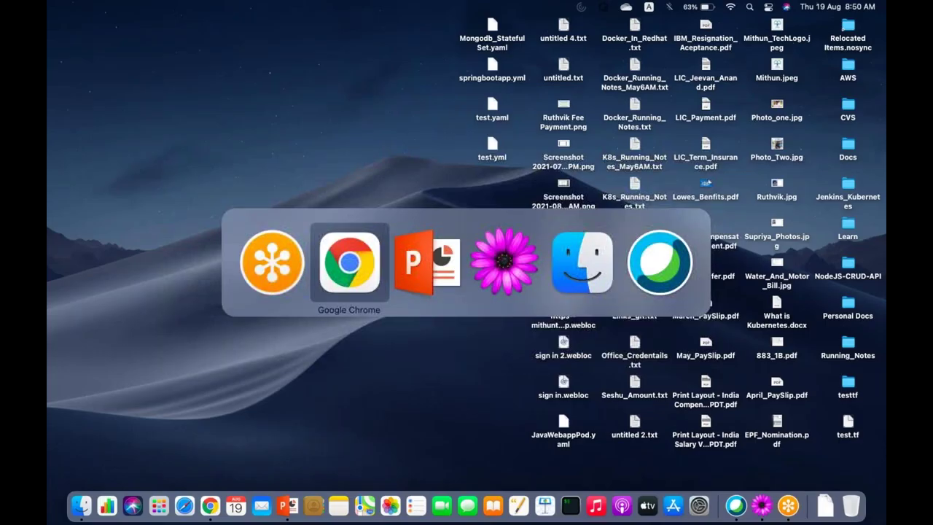
pyautogui.click(245, 16)
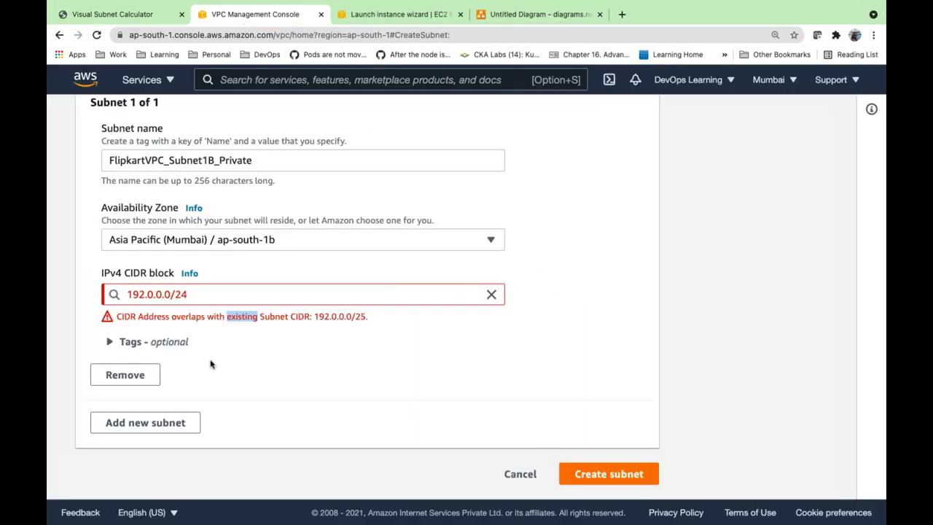
pyautogui.tripleClick(197, 294)
pyautogui.press('super+v')
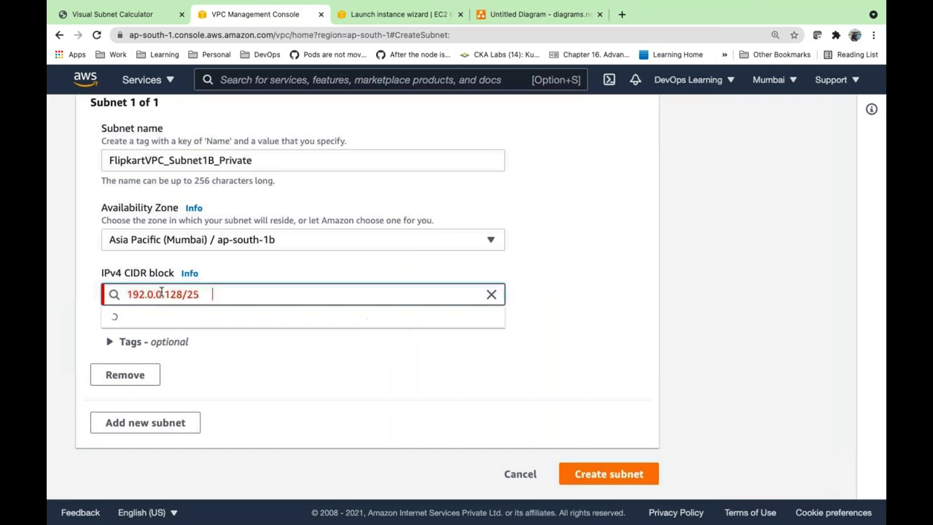
# Rework the IPv4 CIDR block by retyping its last octet as 128 and deleting the third octet
pyautogui.doubleClick(174, 294)
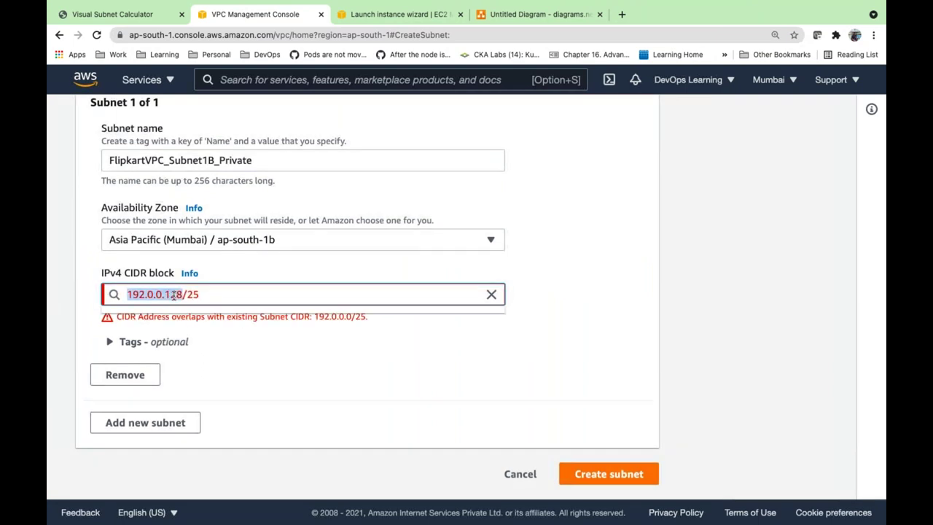
pyautogui.click(175, 294)
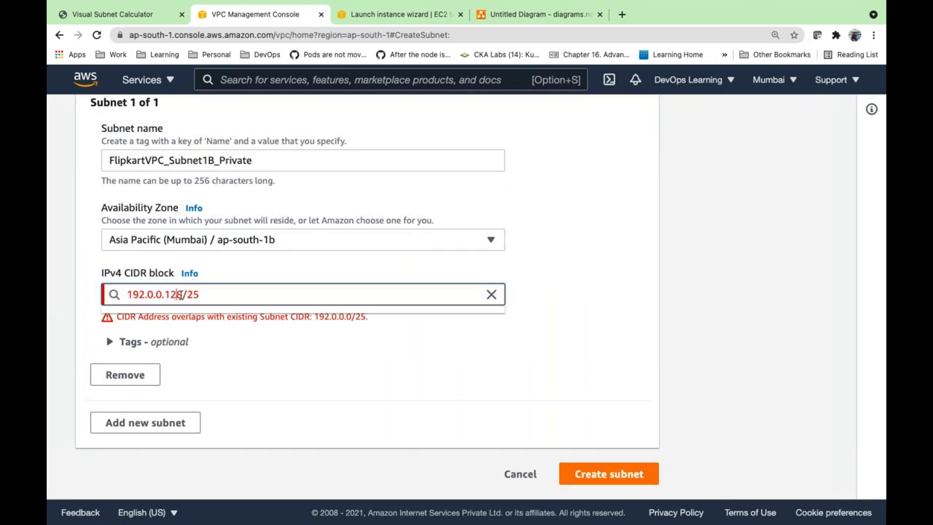
pyautogui.press('BackSpace')
pyautogui.press('BackSpace')
pyautogui.press('BackSpace')
pyautogui.write('0')
pyautogui.write('=12')
pyautogui.press('BackSpace')
pyautogui.press('BackSpace')
pyautogui.press('BackSpace')
pyautogui.press('BackSpace')
pyautogui.write('128')
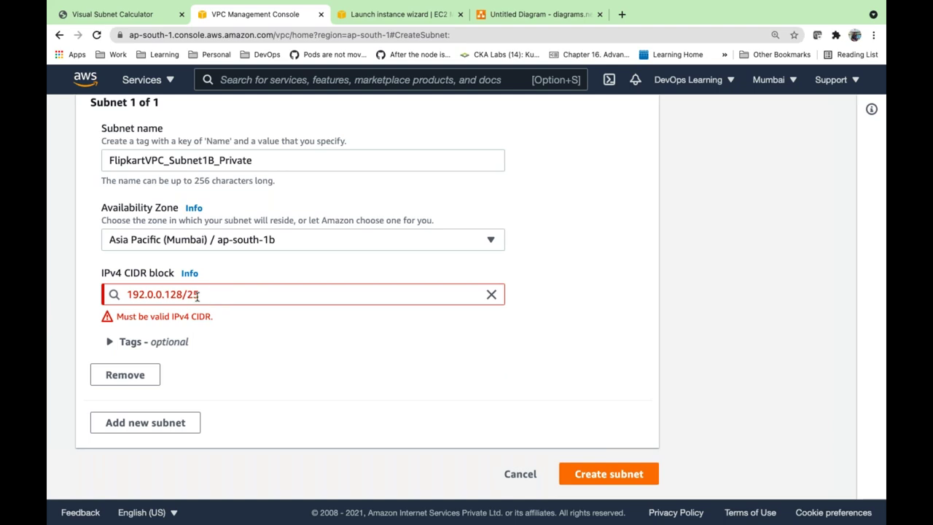
pyautogui.click(159, 295)
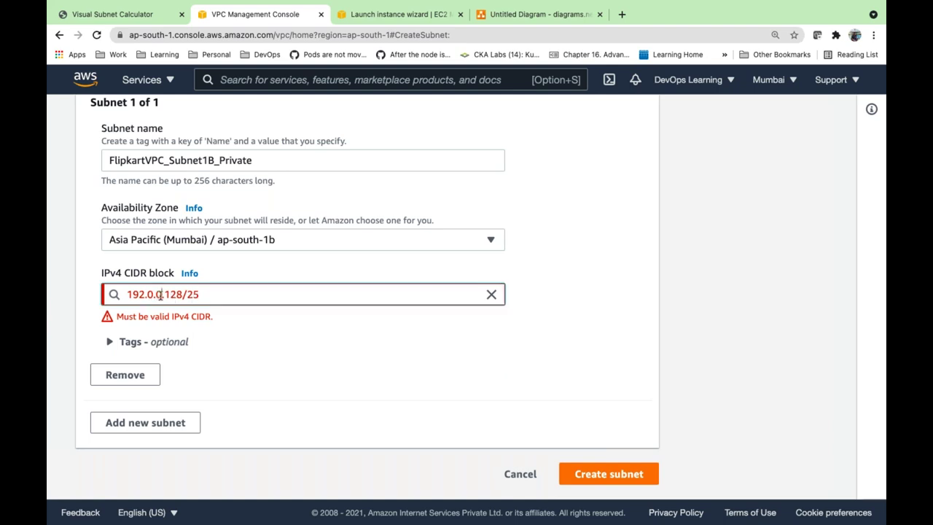
pyautogui.press('BackSpace')
pyautogui.press('BackSpace')
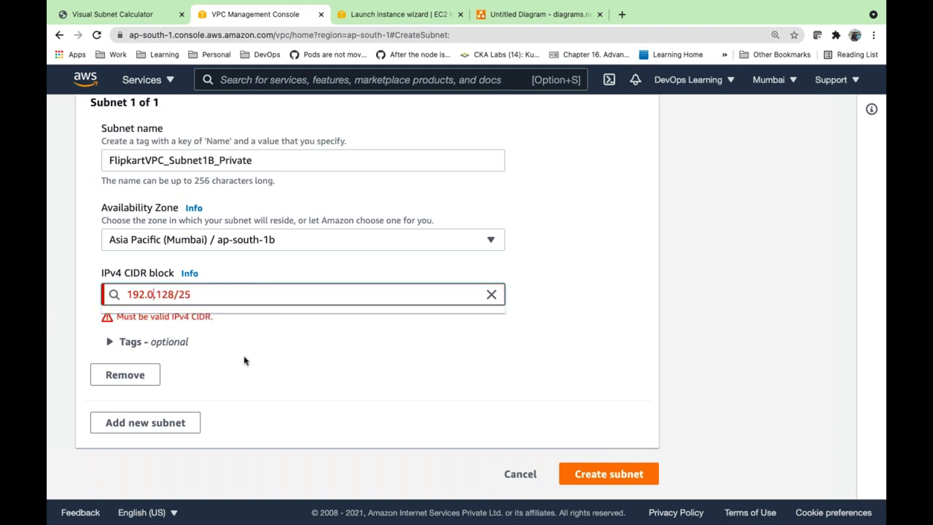
# Switch to the Visual Subnet Calculator and copy the second row's complete subnet address, 192.0.0.128/25, again
pyautogui.press('super+Tab')
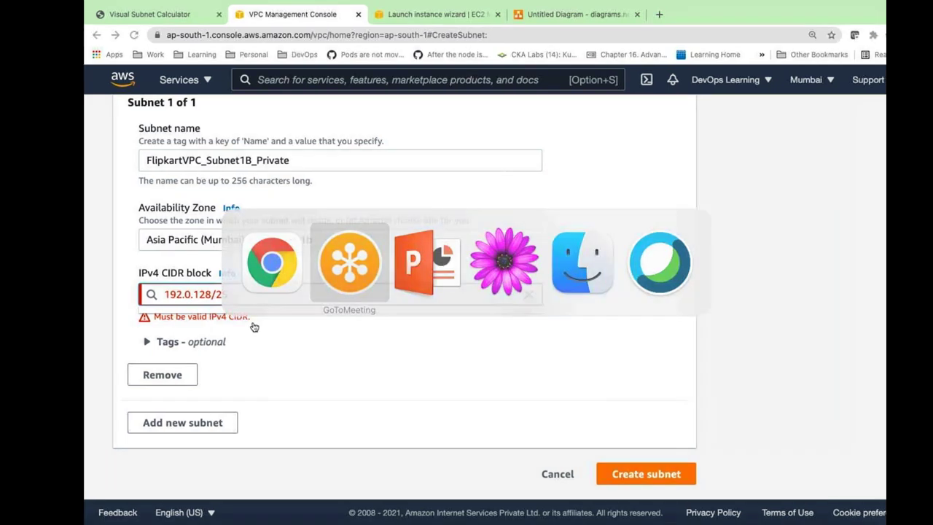
pyautogui.press('super+Tab')
pyautogui.click(124, 15)
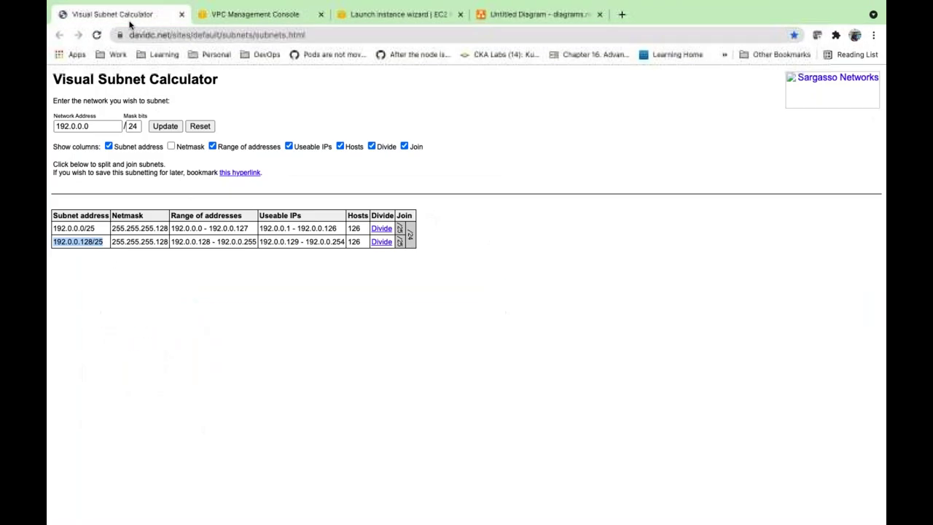
pyautogui.click(100, 244)
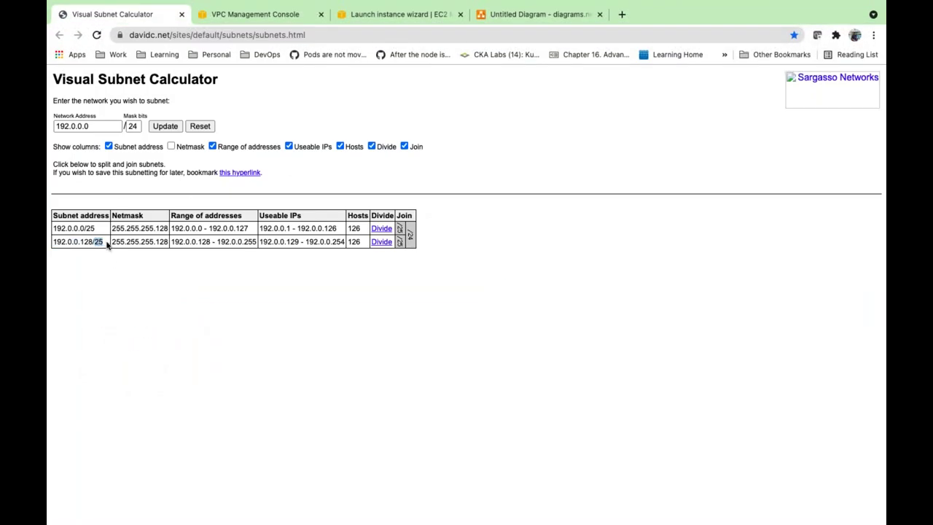
pyautogui.moveTo(106, 246); pyautogui.dragTo(58, 243)
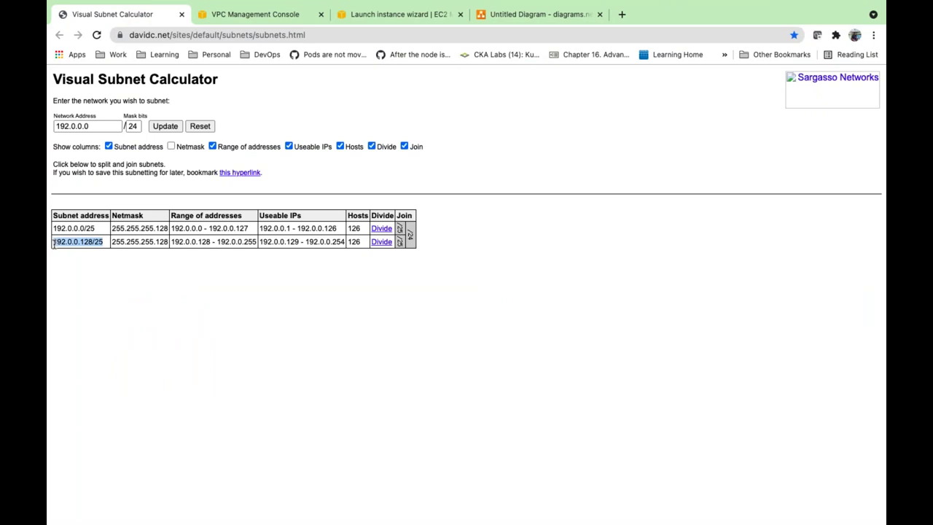
# Return to the VPC Management Console and replace the malformed IPv4 CIDR block with the copied 192.0.0.128/25
pyautogui.press('super+Tab')
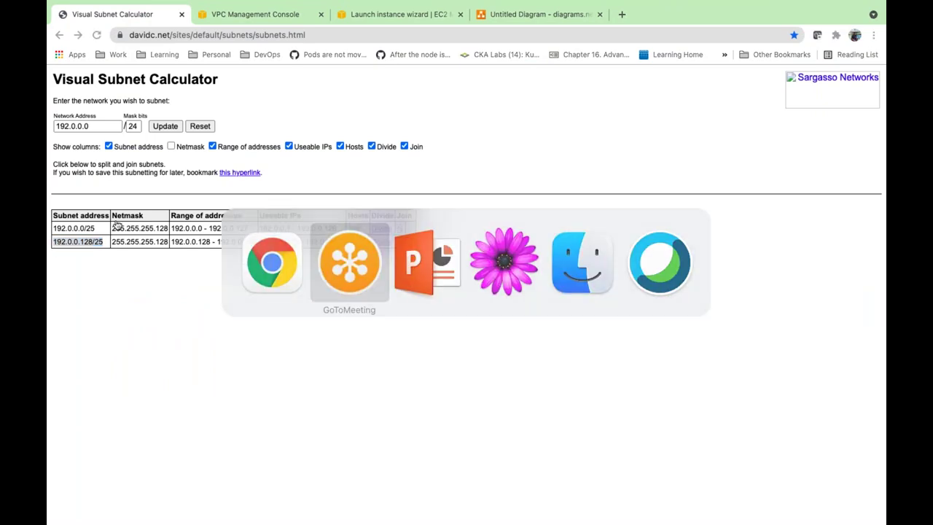
pyautogui.press('super+Tab')
pyautogui.click(271, 12)
pyautogui.moveTo(208, 293); pyautogui.dragTo(66, 299)
pyautogui.write('192.0.0.128/25')
pyautogui.click(264, 381)
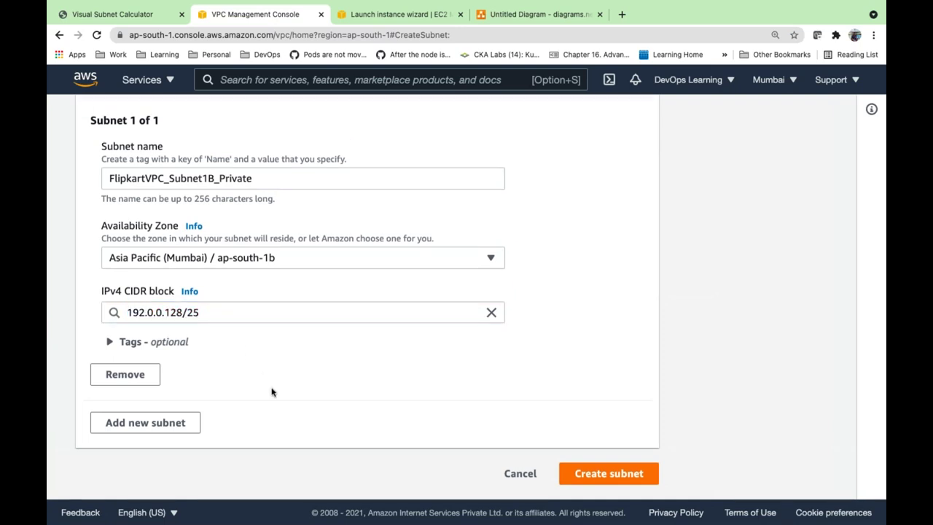
pyautogui.click(217, 314)
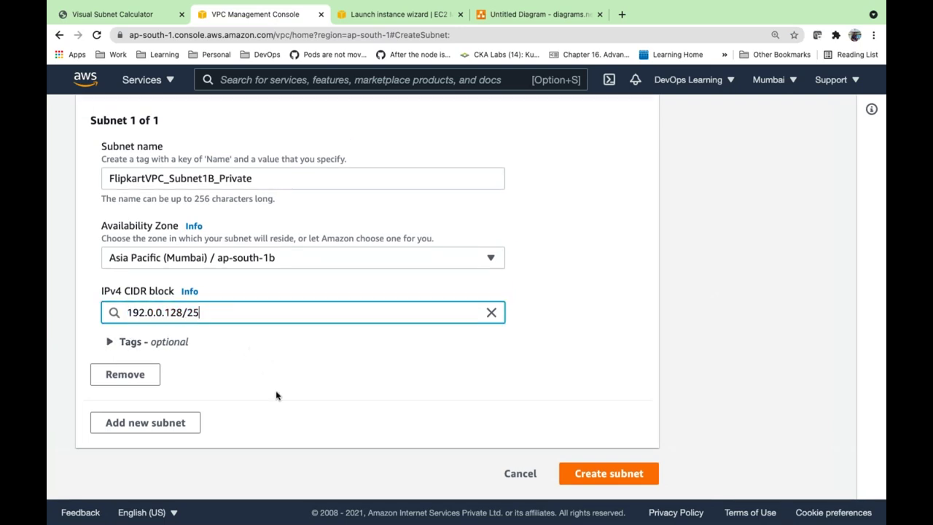
# Switch back to the Visual Subnet Calculator and compare the subnet addresses of the two /25 rows
pyautogui.scroll(2, 276, 396)
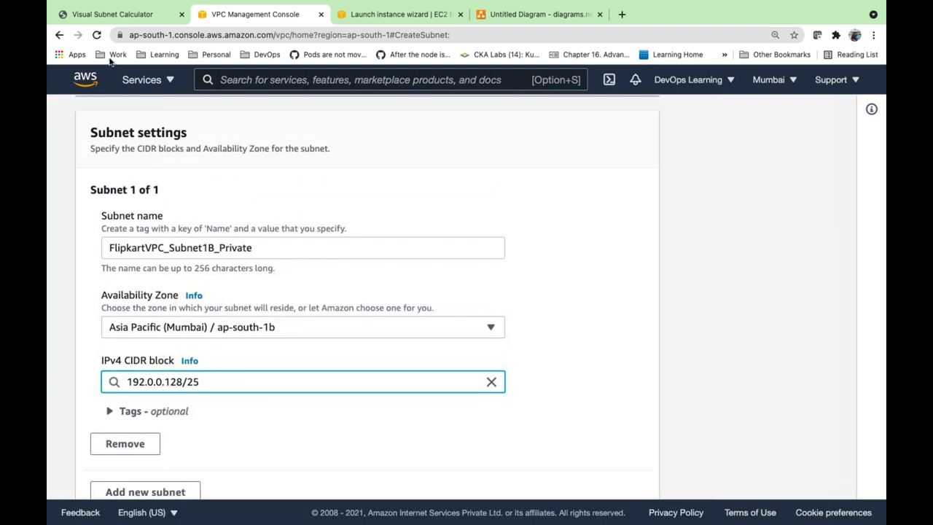
pyautogui.click(97, 16)
pyautogui.tripleClick(86, 100)
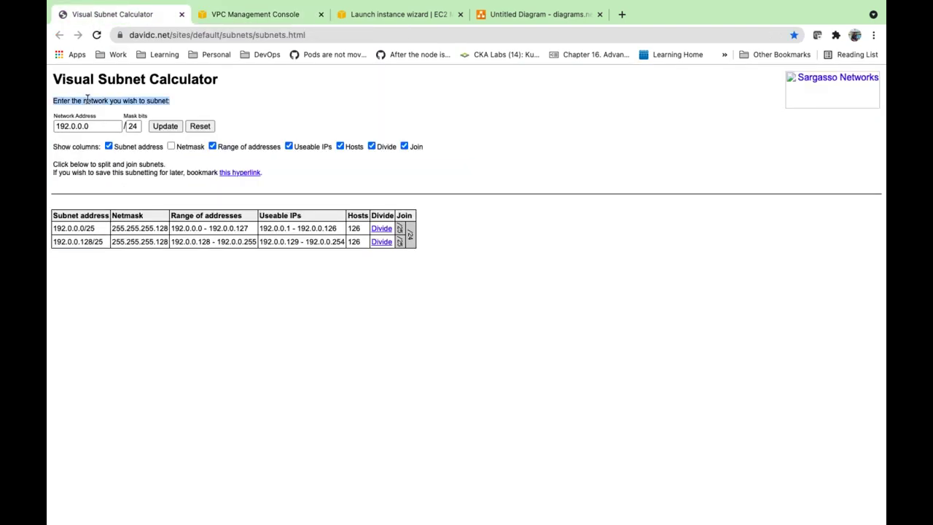
pyautogui.moveTo(53, 228); pyautogui.dragTo(109, 245)
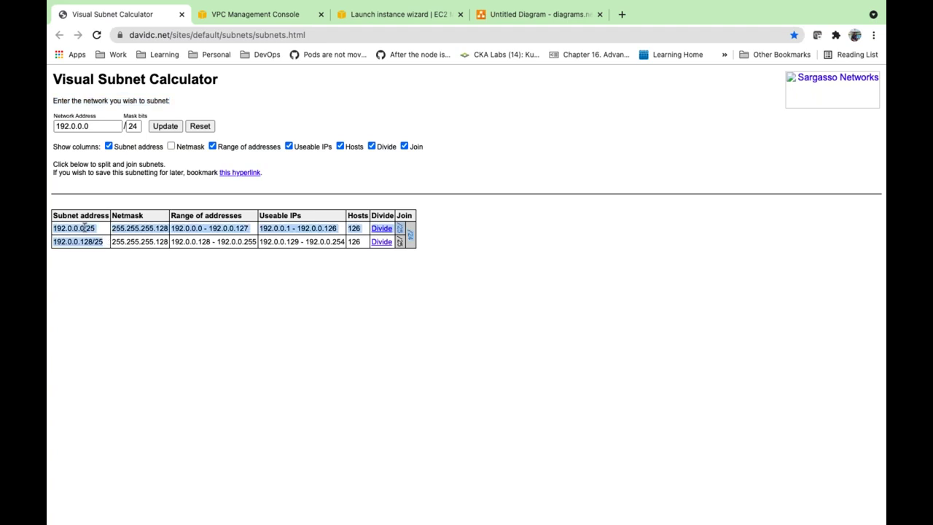
pyautogui.click(86, 230)
pyautogui.tripleClick(89, 243)
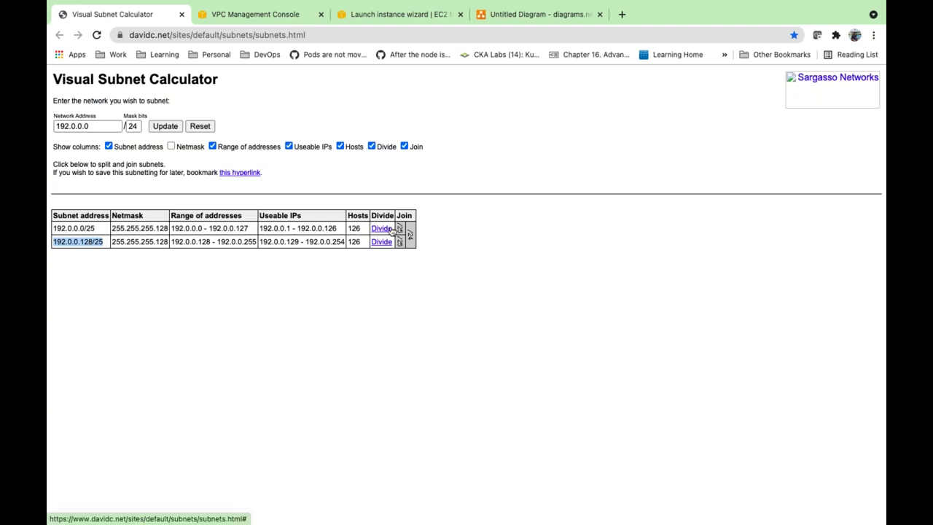
pyautogui.doubleClick(77, 228)
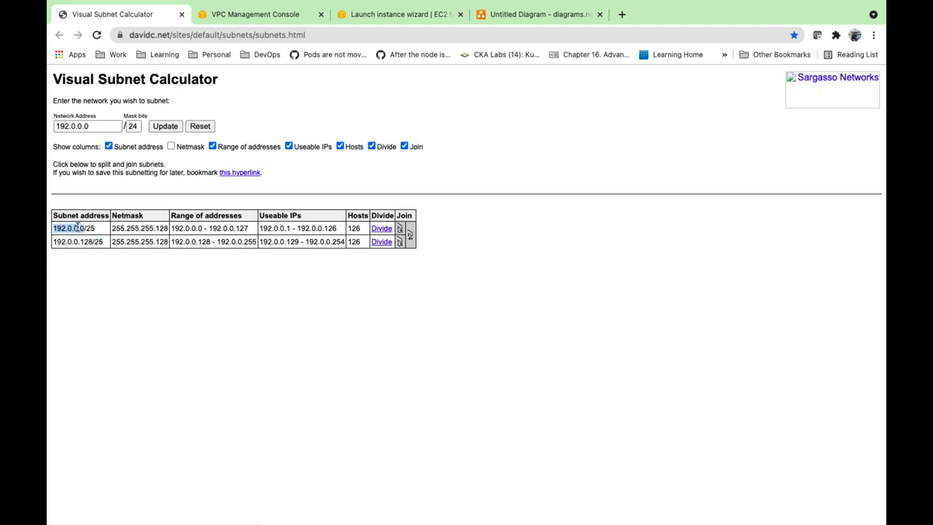
# Divide both the 192.0.0.0/25 and 192.0.0.128/25 subnets into /26 subnets and review the resulting subnet addresses
pyautogui.click(381, 229)
pyautogui.click(382, 256)
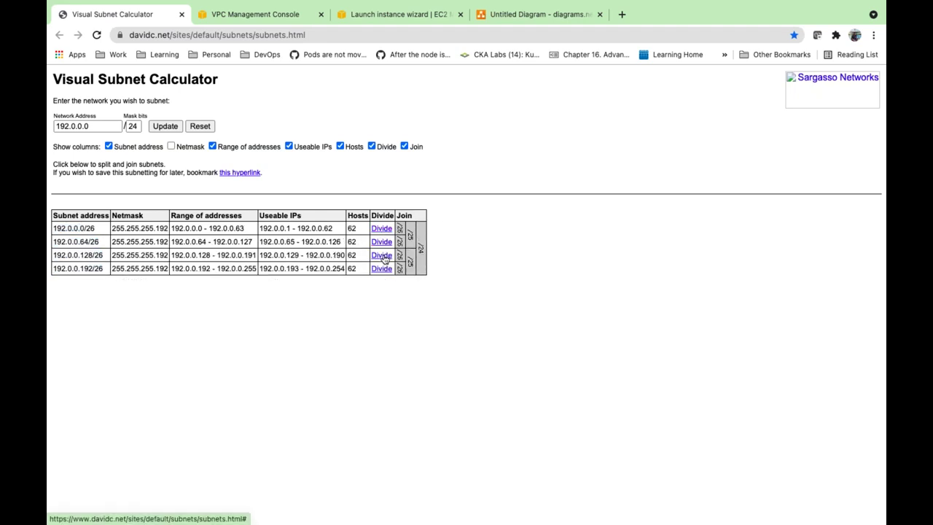
pyautogui.doubleClick(84, 228)
pyautogui.click(83, 228)
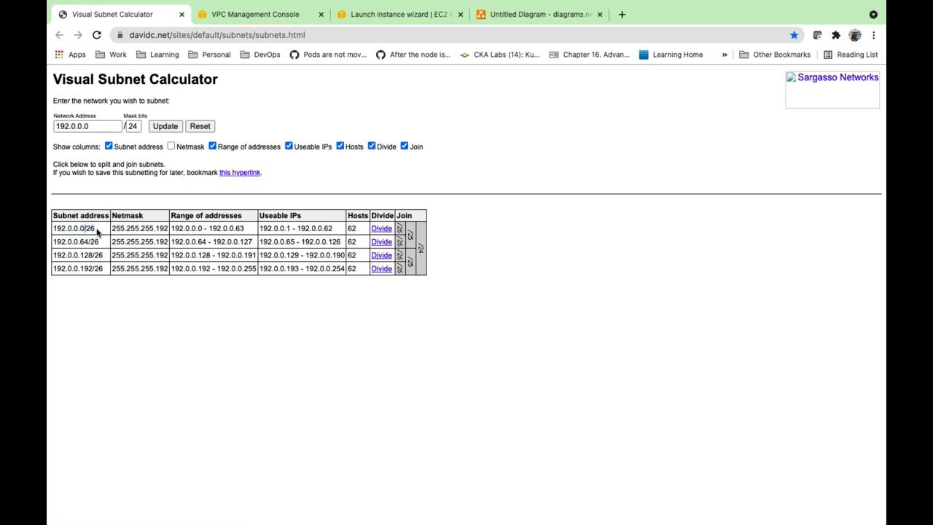
pyautogui.moveTo(57, 237); pyautogui.dragTo(89, 271)
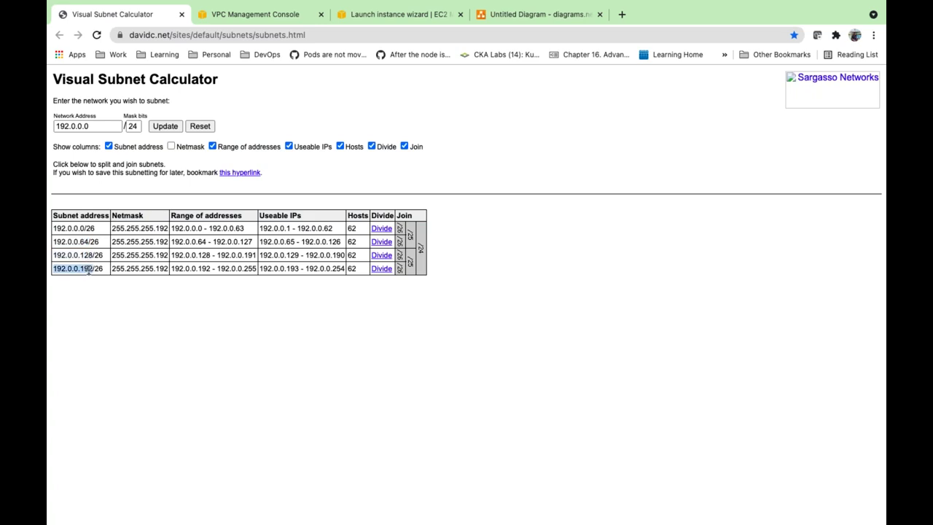
# Return to the VPC Management Console and create the FlipkartVPC_Subnet1B_Private subnet with the entered settings
pyautogui.press('super+Tab')
pyautogui.press('super+Tab')
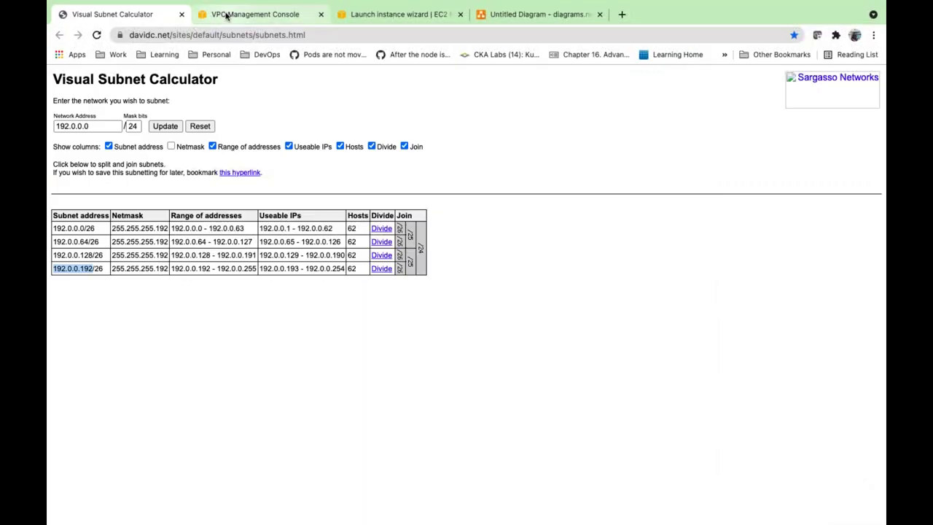
pyautogui.click(258, 16)
pyautogui.scroll(-2, 199, 396)
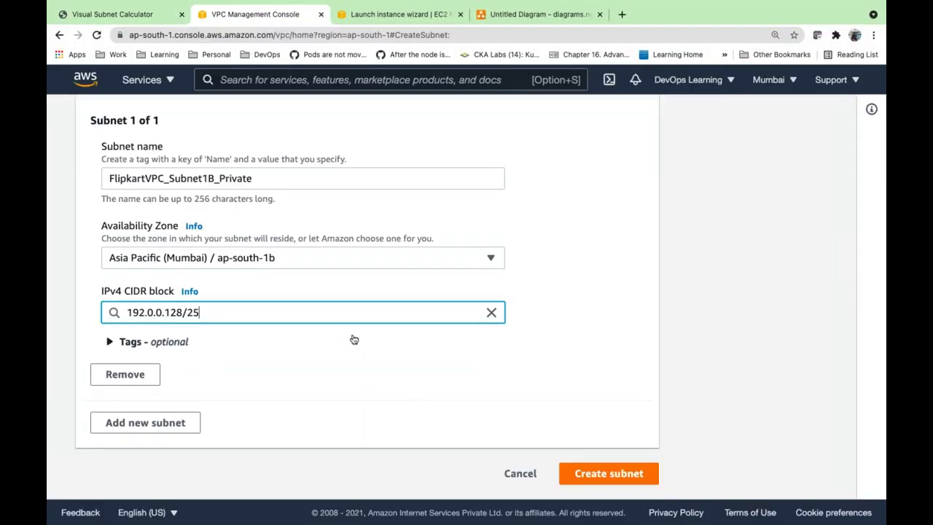
pyautogui.click(604, 467)
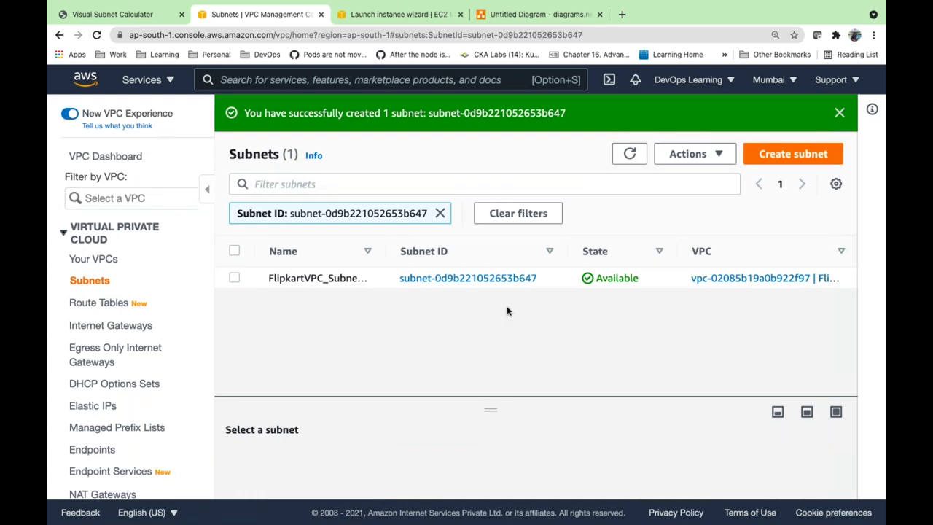
# List all subnets without the subnet ID filter and widen the VPC column to show the full VPC names
pyautogui.moveTo(709, 3)
pyautogui.click(104, 282)
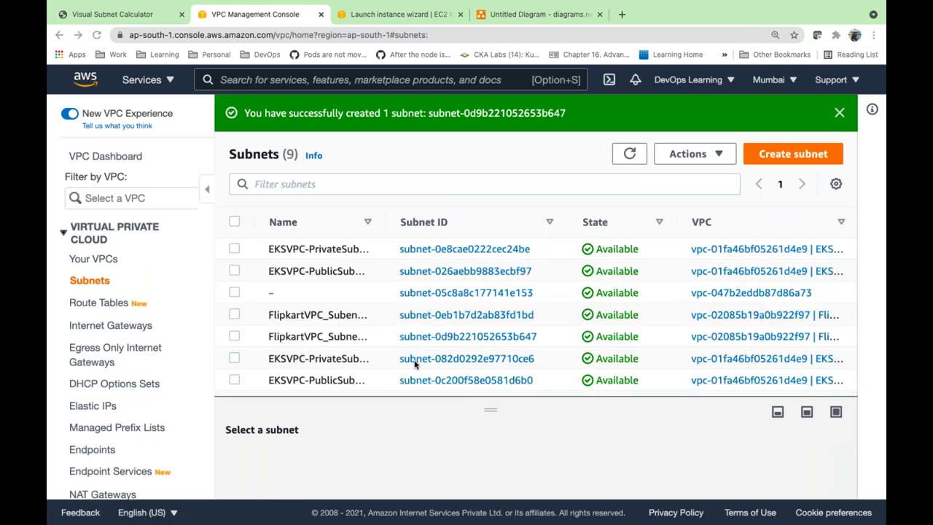
pyautogui.scroll(-2, 414, 364)
pyautogui.hscroll(8, 415, 365)
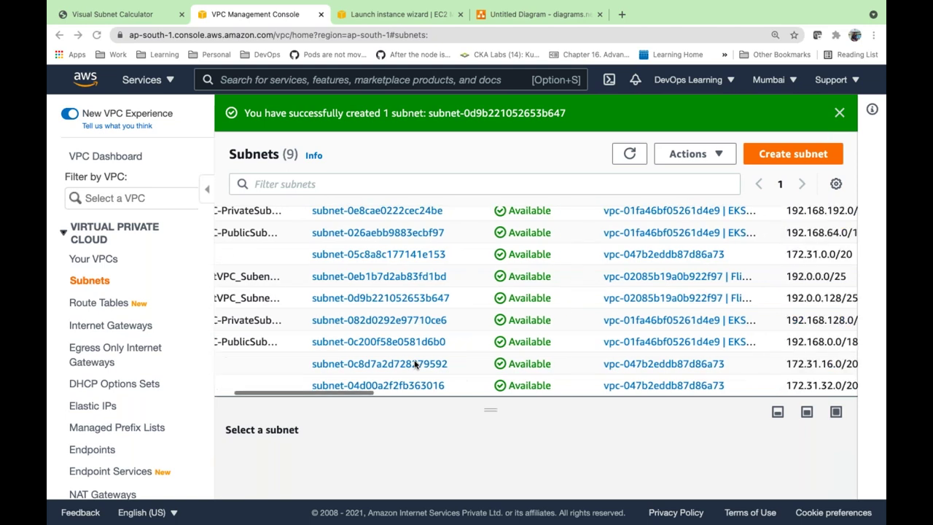
pyautogui.scroll(2, 566, 239)
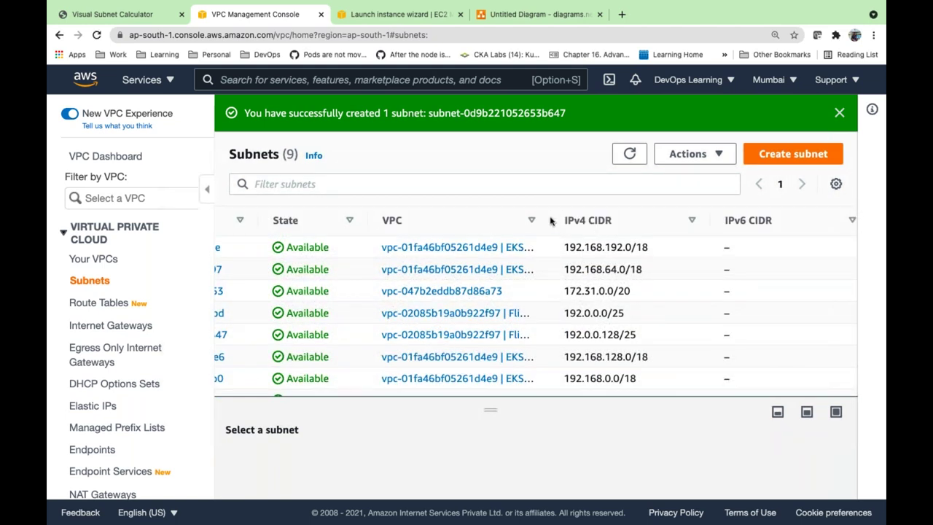
pyautogui.moveTo(551, 218); pyautogui.dragTo(762, 220)
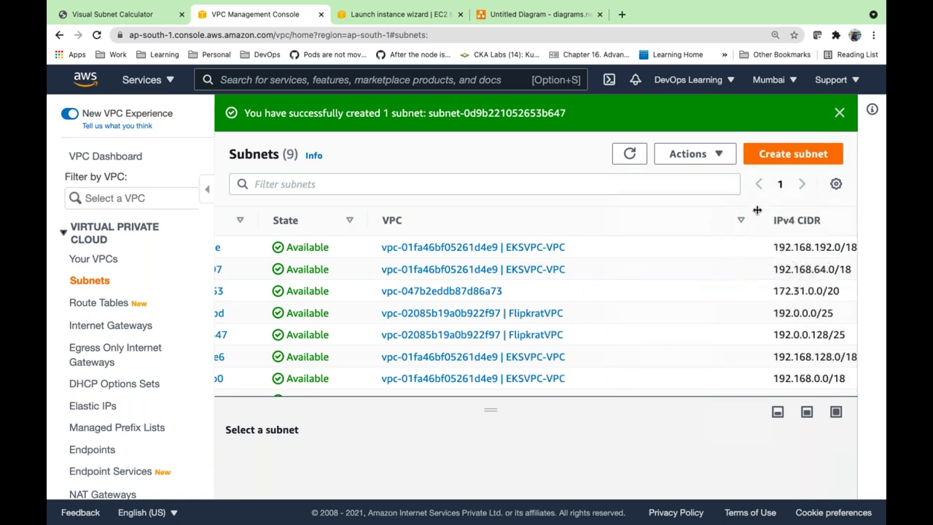
# Compare the IPv4 CIDR blocks of the public and private subnets belonging to FlipkratVPC
pyautogui.scroll(-1, 598, 313)
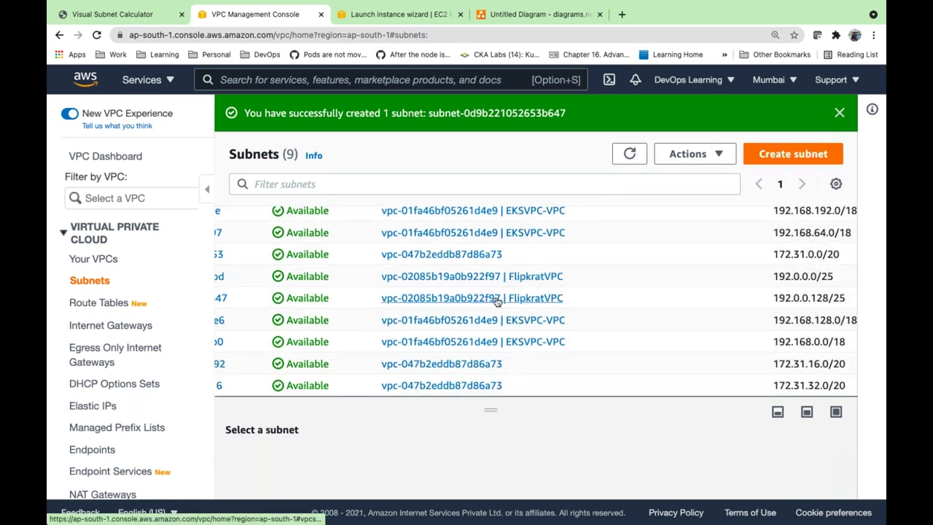
pyautogui.hscroll(2, 673, 273)
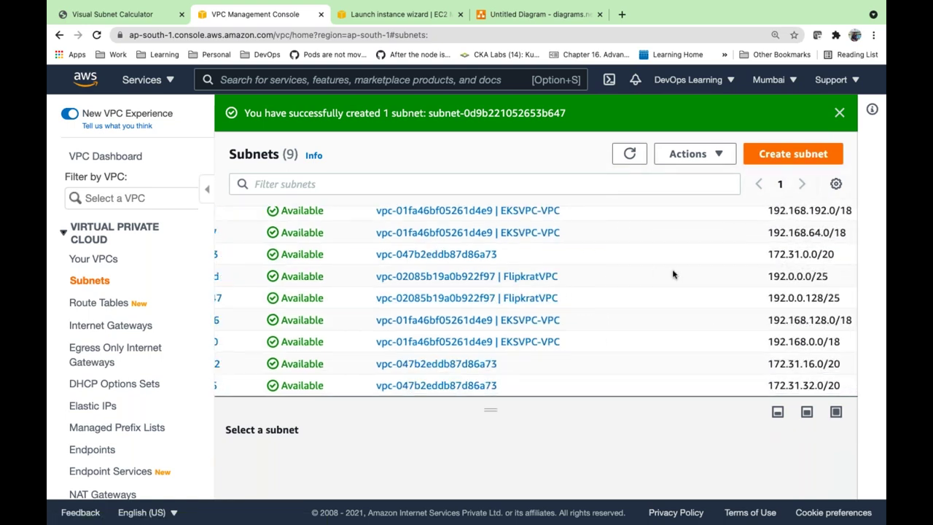
pyautogui.tripleClick(752, 275)
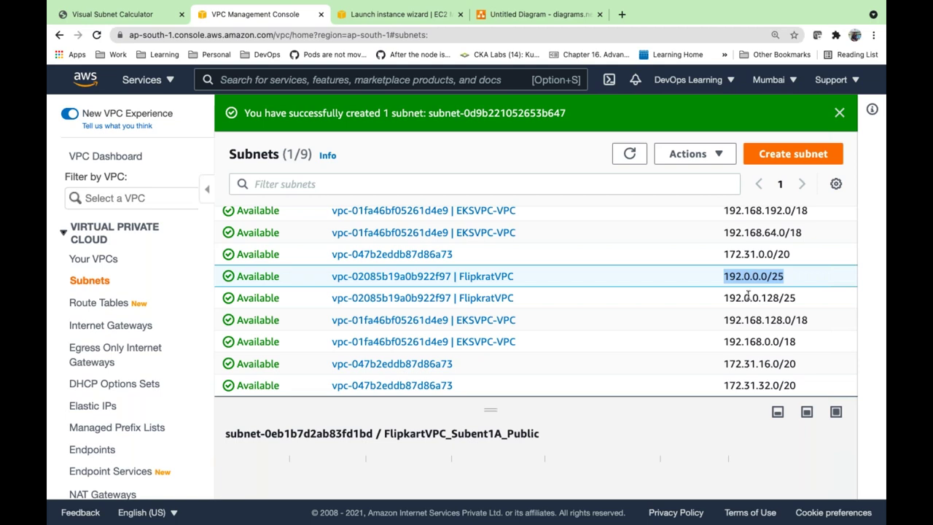
pyautogui.doubleClick(766, 299)
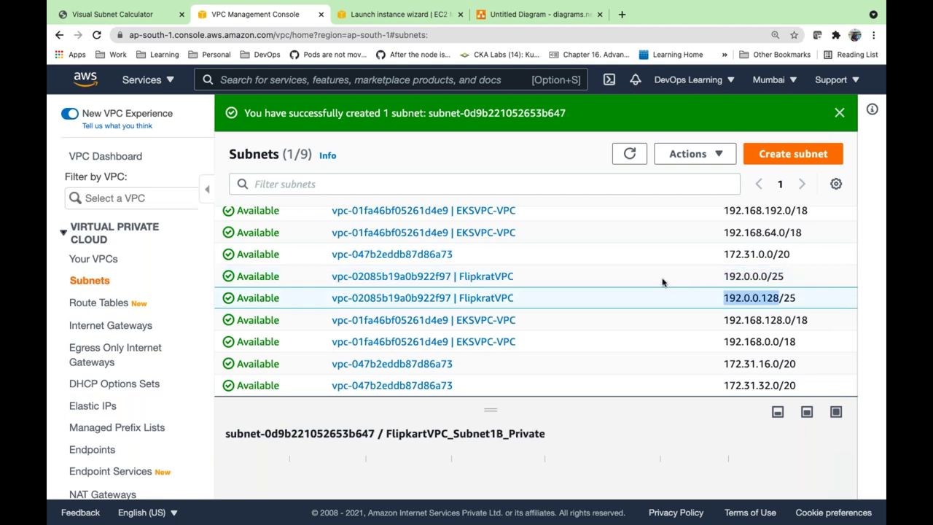
pyautogui.hscroll(-6, 662, 280)
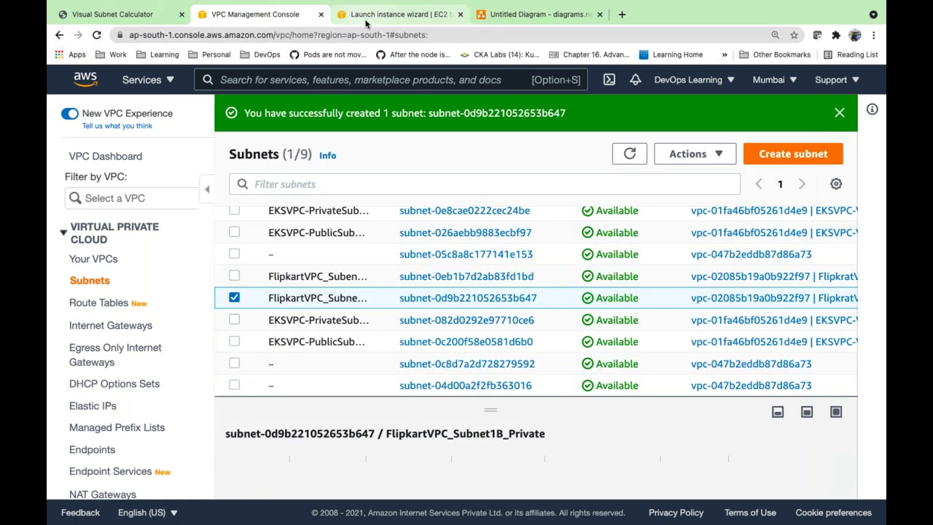
# Switch to the EC2 launch instance wizard, refresh the available networks, and choose FlipkratVPC as the instance's network
pyautogui.click(373, 15)
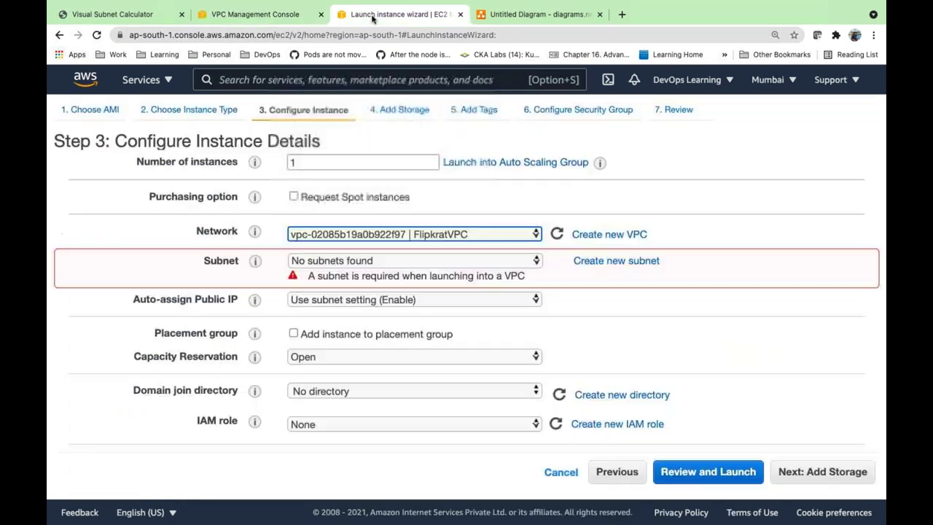
pyautogui.click(559, 235)
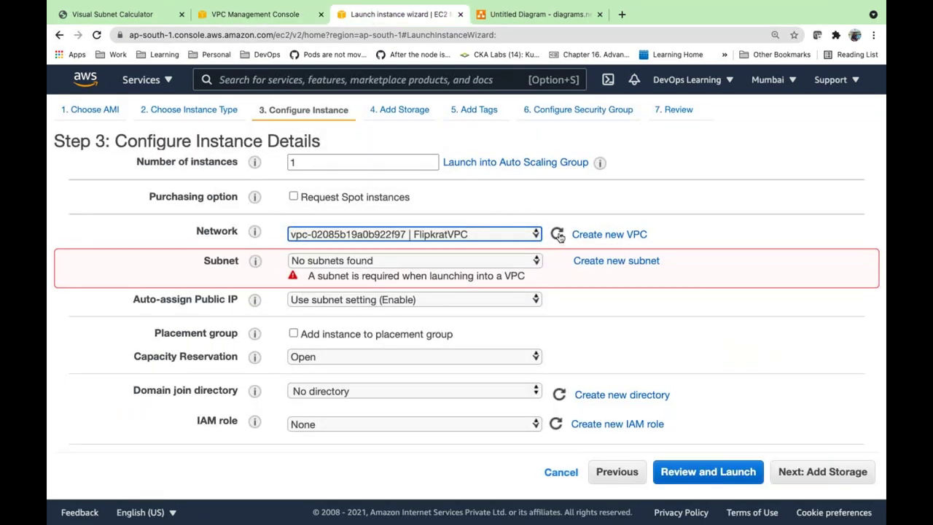
pyautogui.click(510, 234)
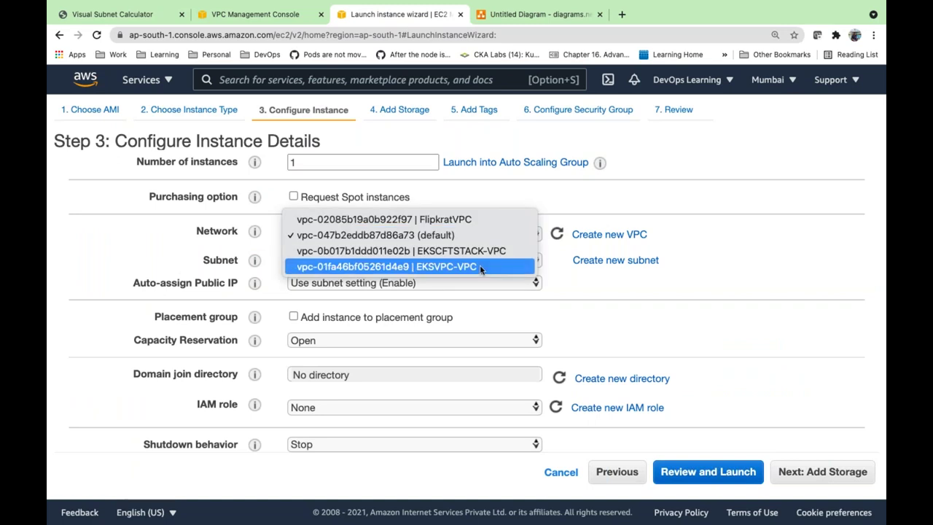
pyautogui.click(469, 220)
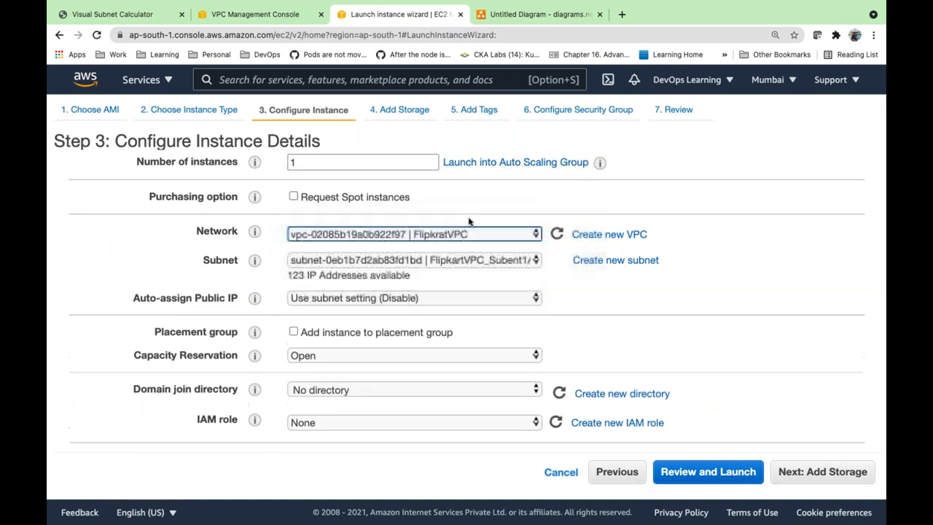
# Review the available subnets for the instance and choose FlipkartVPC_Subent1A_Public in ap-south-1a
pyautogui.click(459, 260)
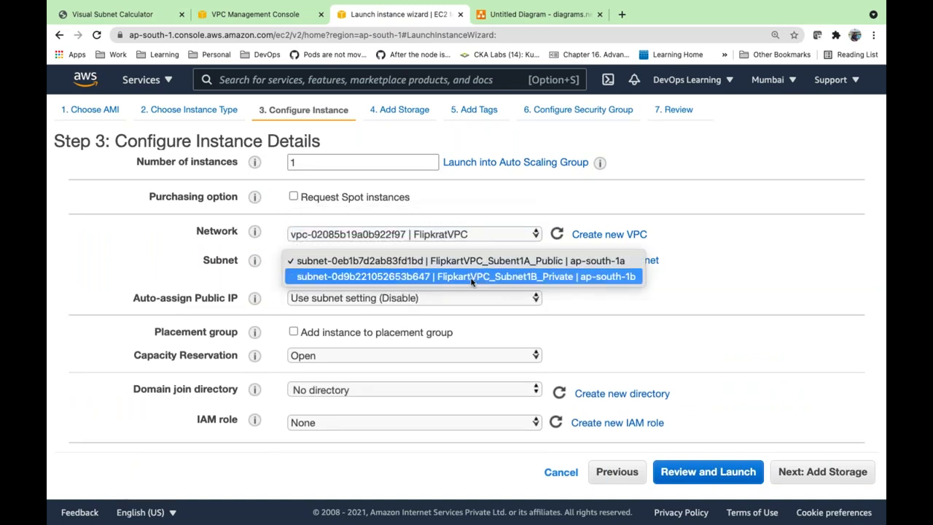
pyautogui.click(765, 200)
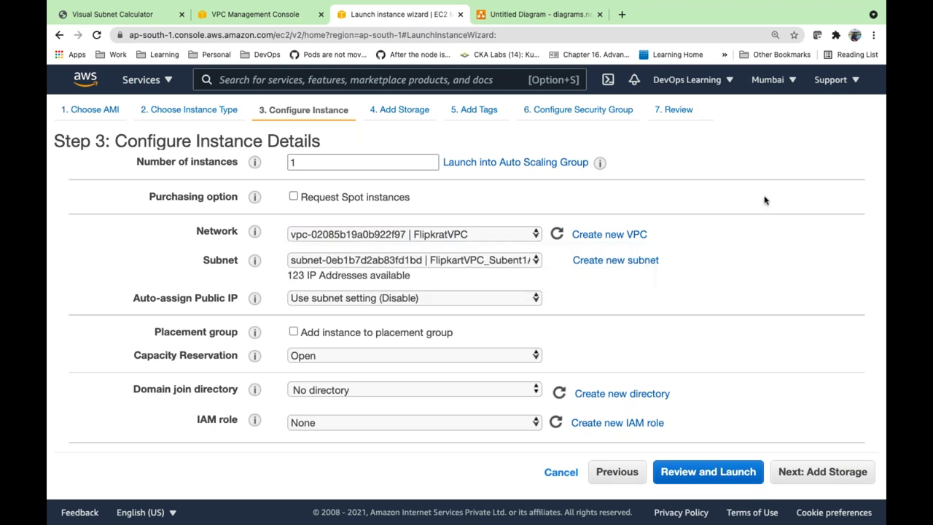
pyautogui.click(477, 263)
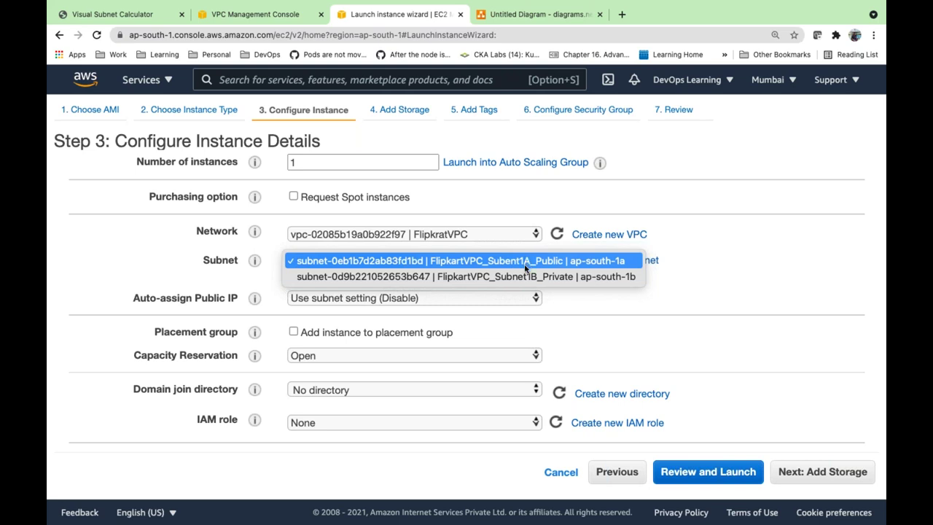
pyautogui.click(524, 264)
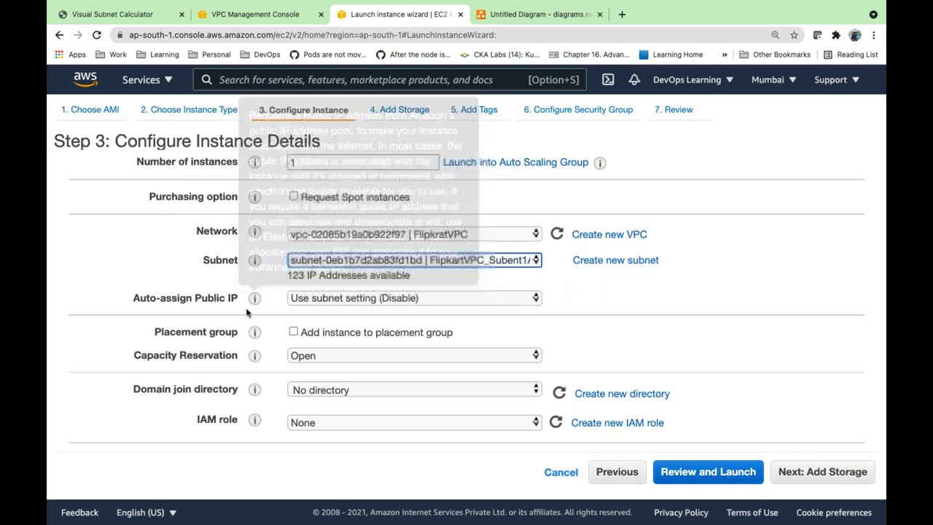
# Keep FlipkartVPC_Subent1A_Public as the instance's subnet and set auto-assign public IP to Enable
pyautogui.click(432, 261)
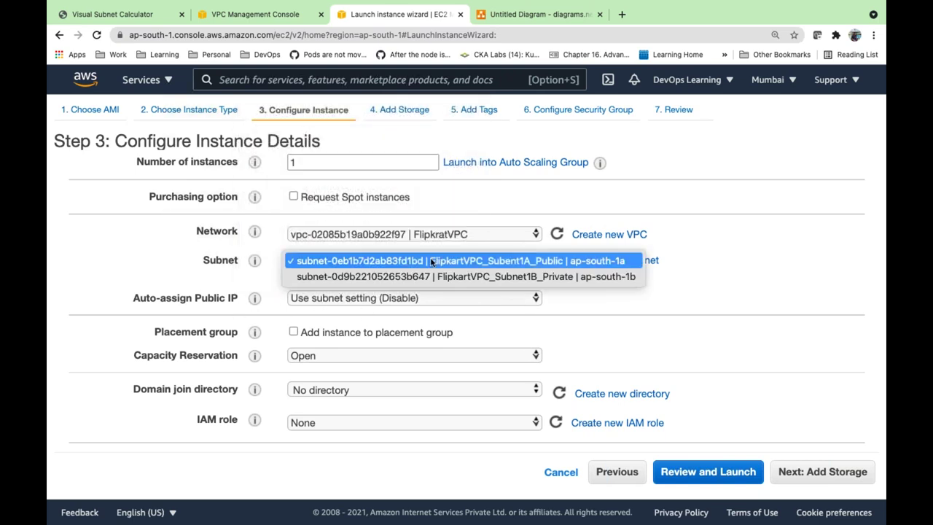
pyautogui.click(474, 264)
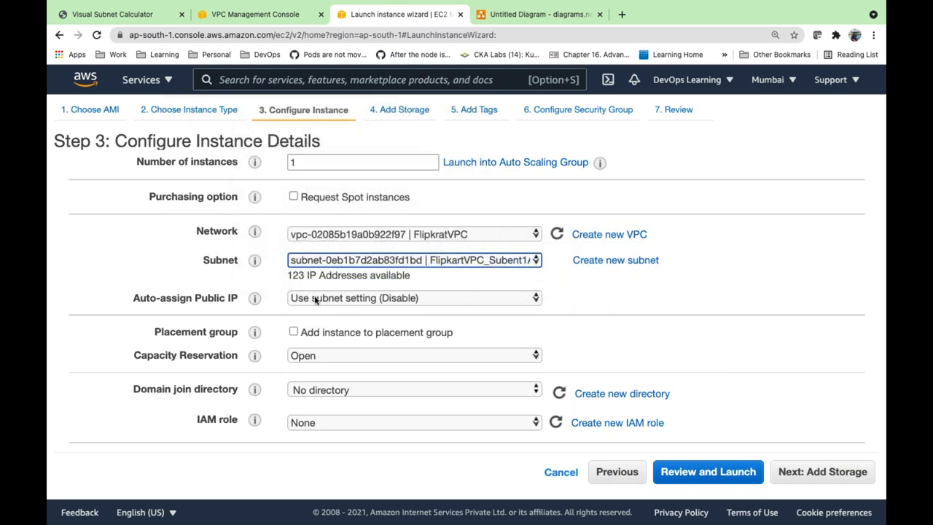
pyautogui.click(399, 264)
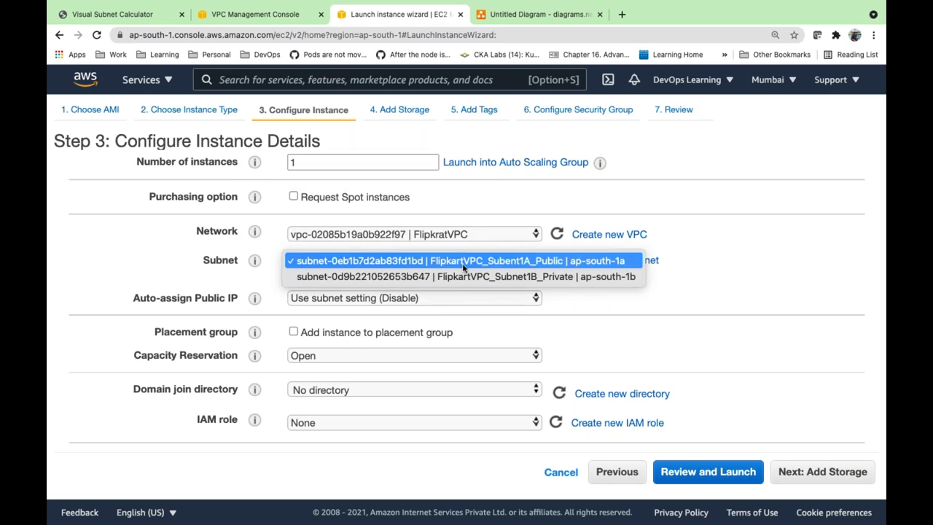
pyautogui.click(464, 263)
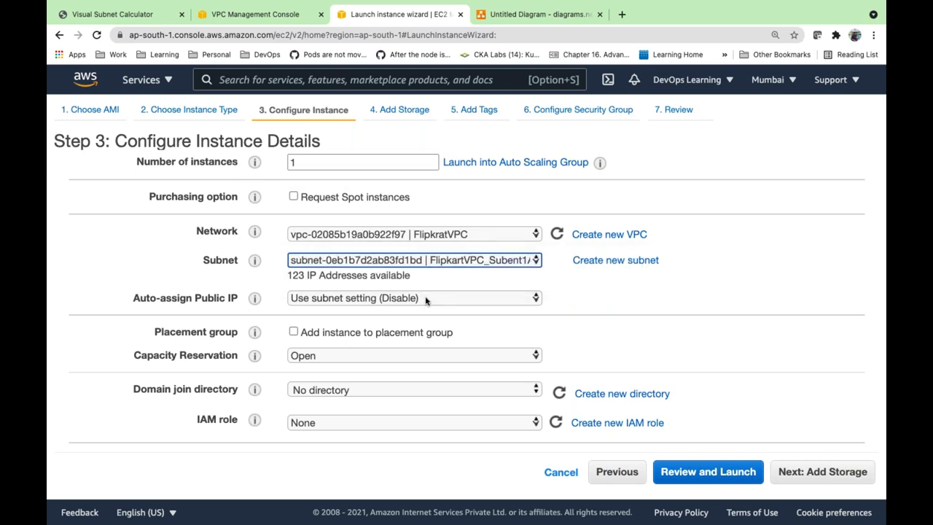
pyautogui.click(427, 299)
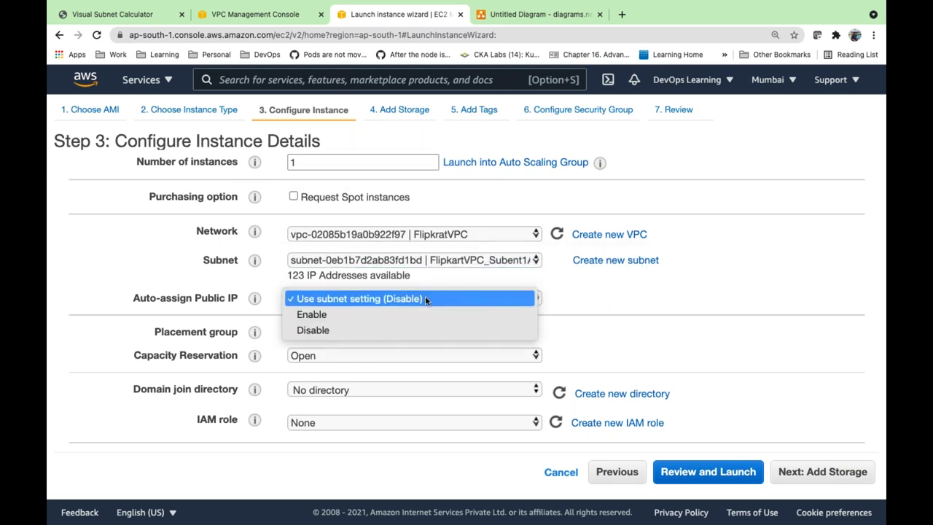
pyautogui.click(353, 315)
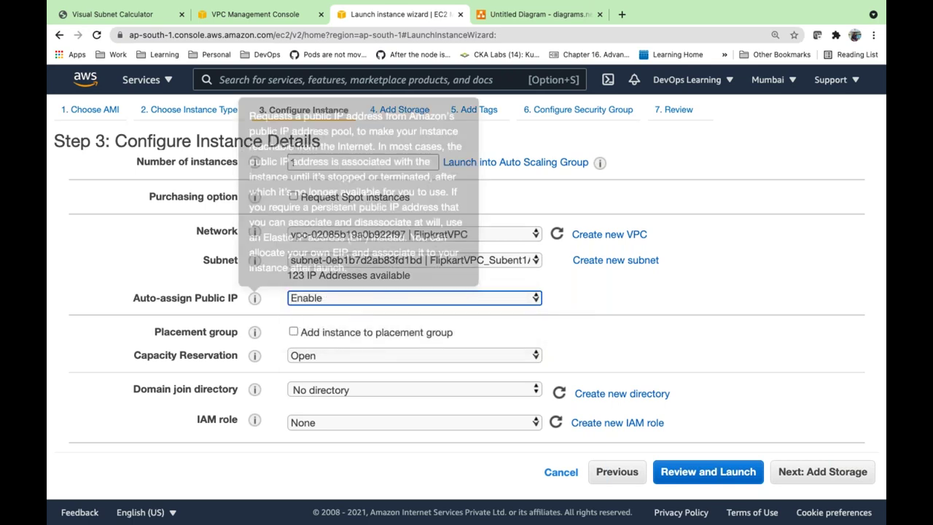
# Review the auto-assign public IP description and the available subnet and public IP options without changing them
pyautogui.moveTo(257, 298)
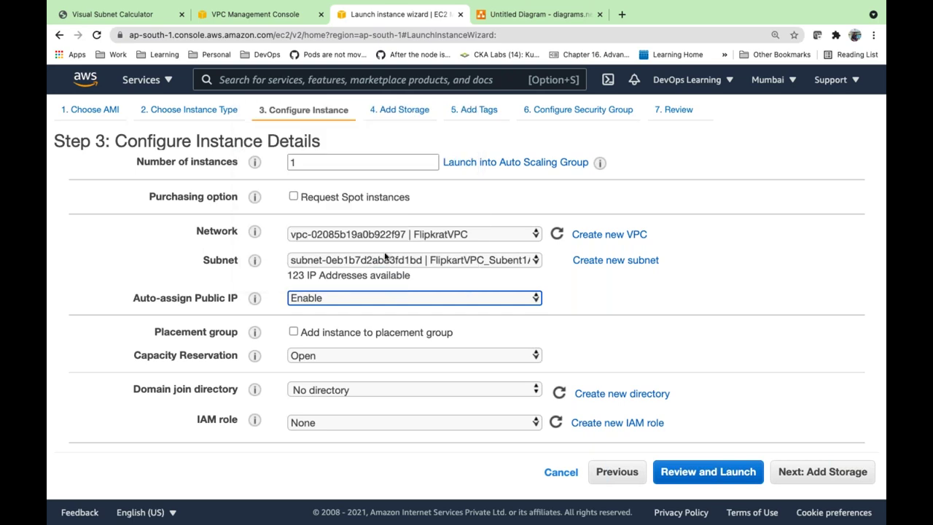
pyautogui.click(382, 260)
pyautogui.click(472, 261)
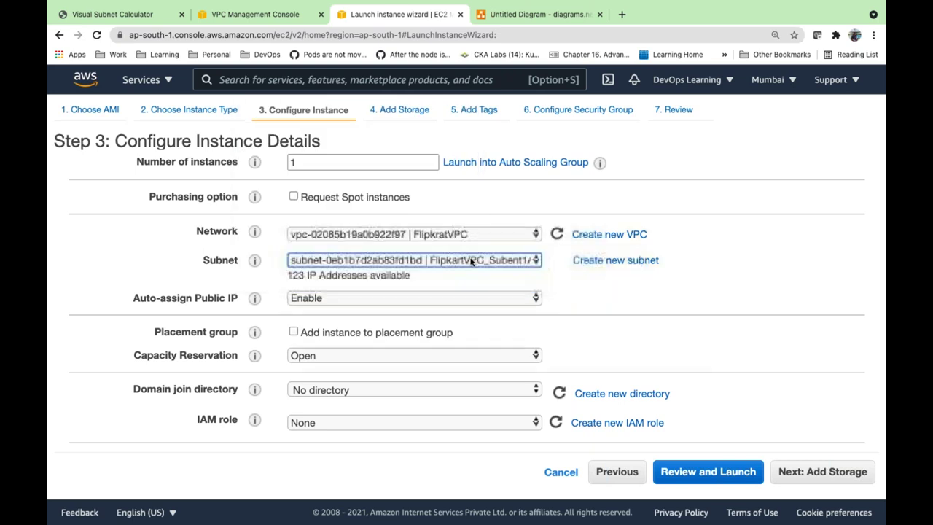
pyautogui.click(316, 300)
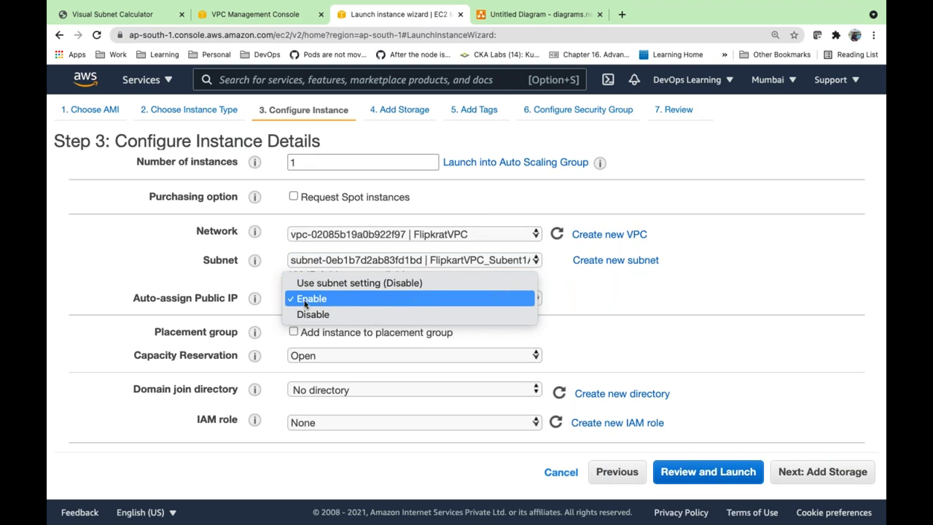
pyautogui.click(113, 262)
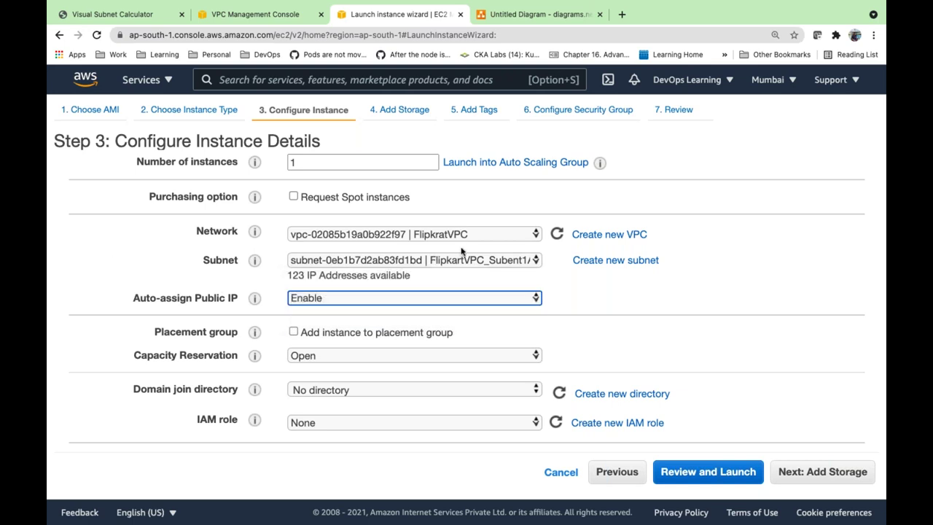
pyautogui.click(437, 260)
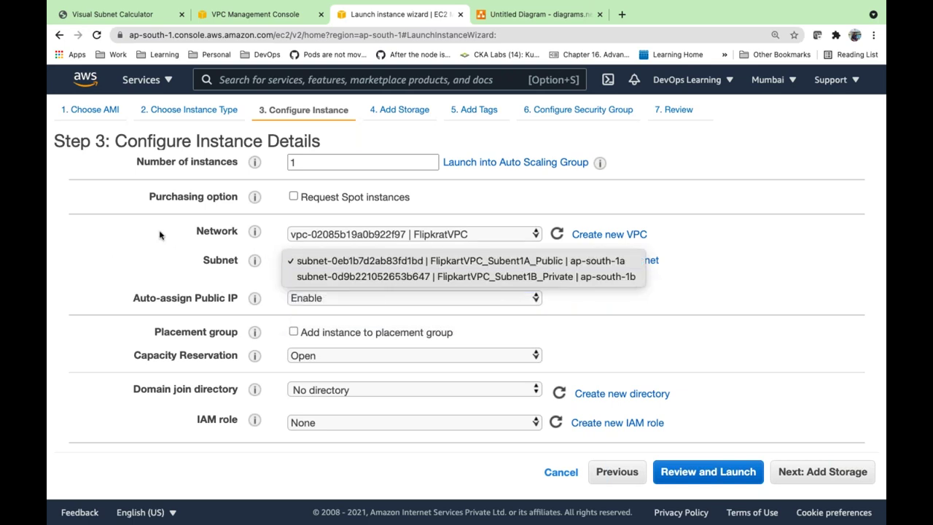
pyautogui.click(109, 251)
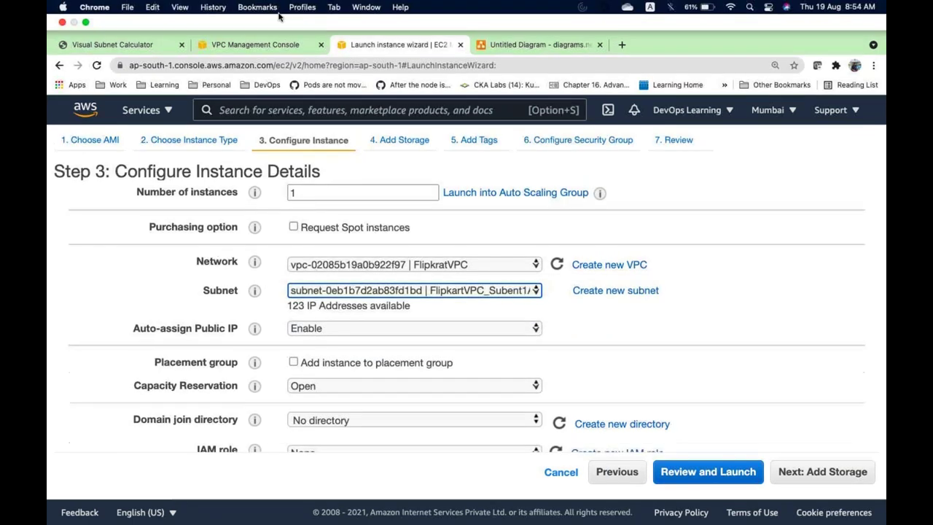
# Switch to the VPC console, select the FlipkartVPC_Subent1A_Public subnet, and check its number of available IPv4 addresses
pyautogui.click(286, 13)
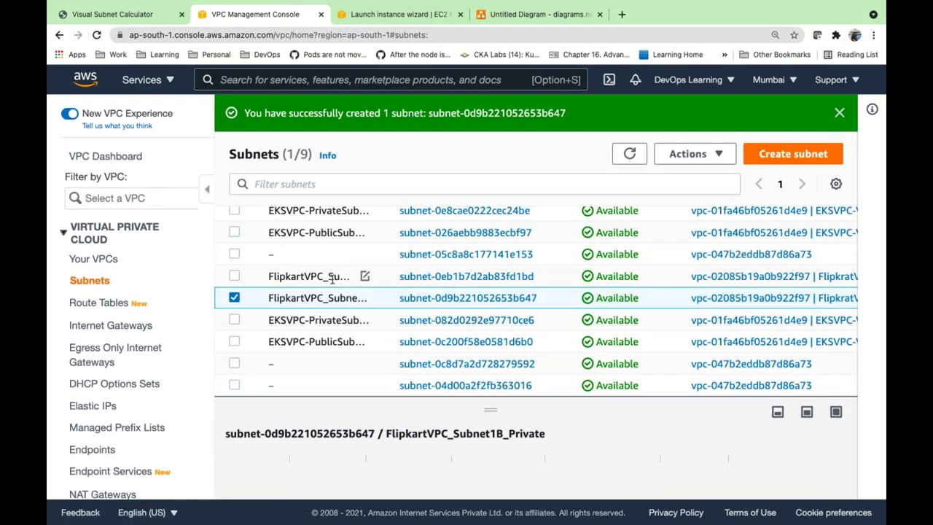
pyautogui.click(331, 277)
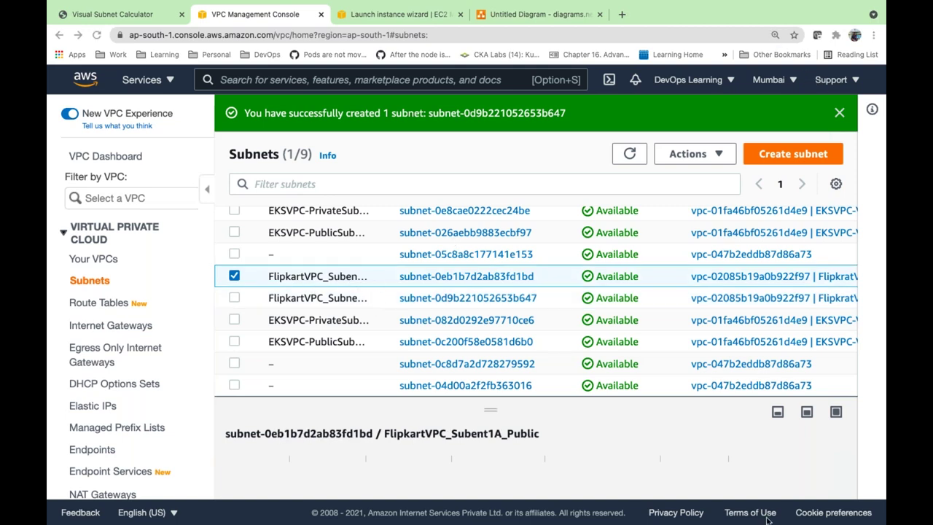
pyautogui.hscroll(10, 530, 283)
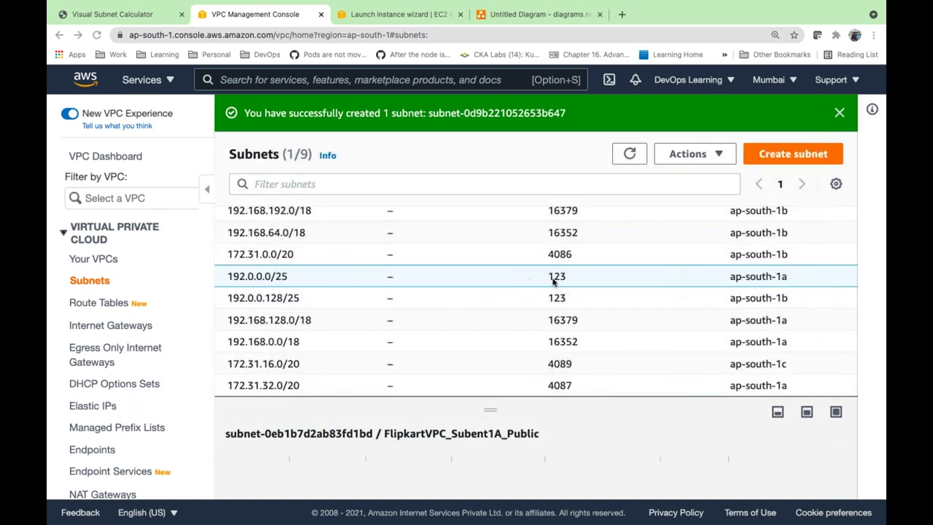
pyautogui.doubleClick(557, 277)
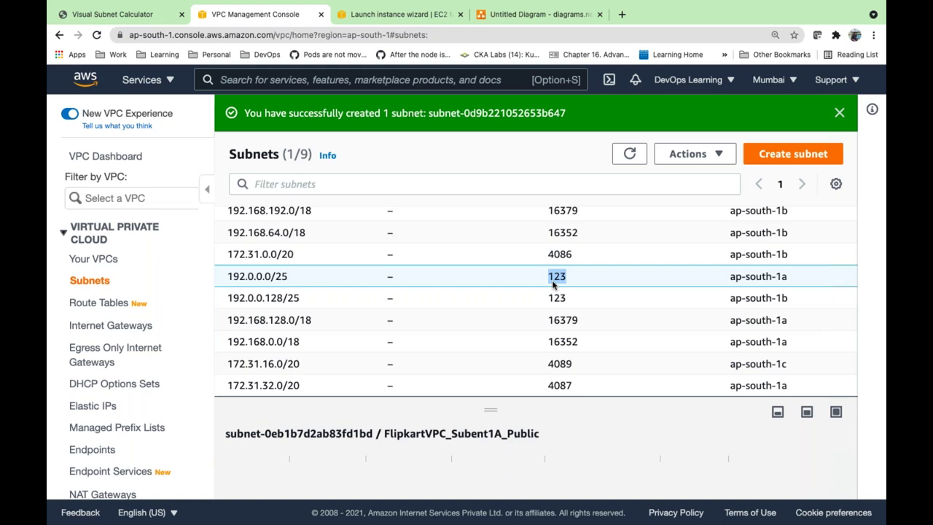
# Switch to the 4_AWS VPC presentation in PowerPoint and open slide 5 on CIDR and subnet sizing
pyautogui.press('super+Tab')
pyautogui.press('super+Tab')
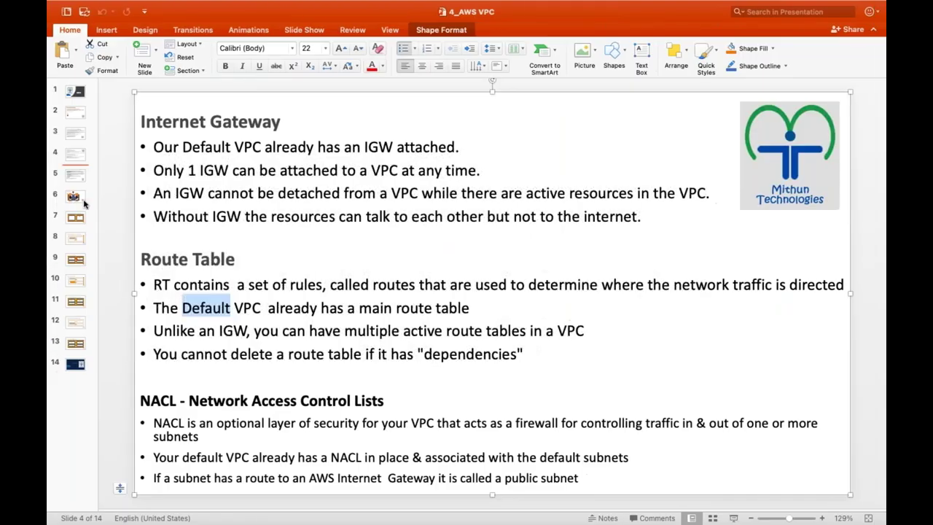
pyautogui.click(73, 139)
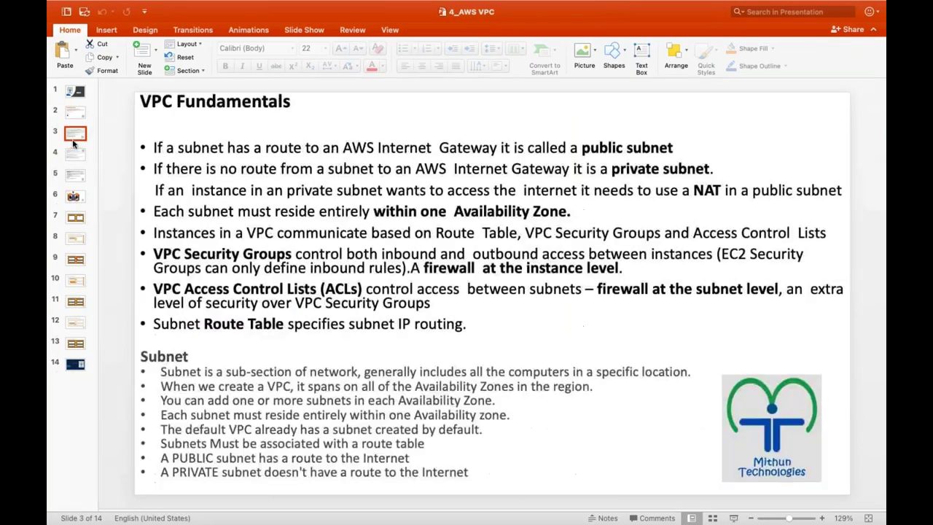
pyautogui.click(74, 175)
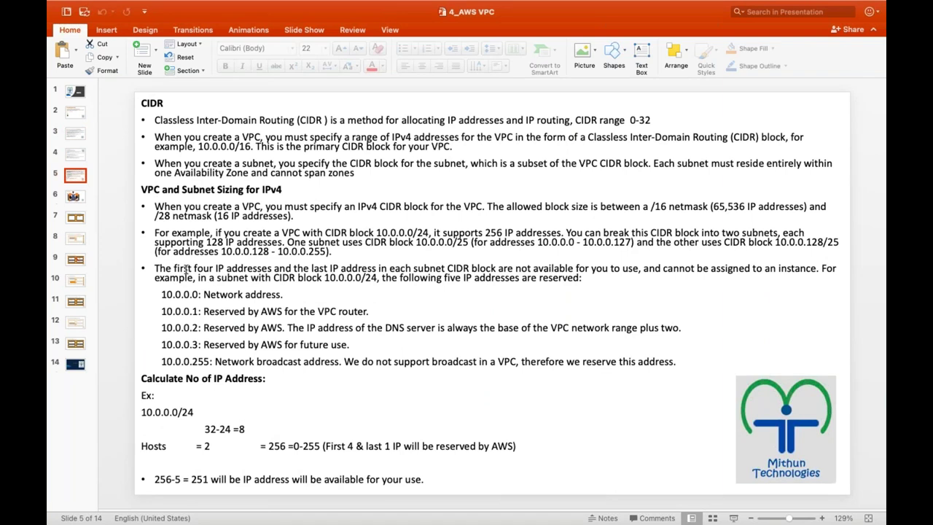
# Read the bullet about the first four and last IP addresses in each subnet CIDR block
pyautogui.click(226, 268)
pyautogui.doubleClick(241, 268)
pyautogui.moveTo(329, 268); pyautogui.dragTo(338, 269)
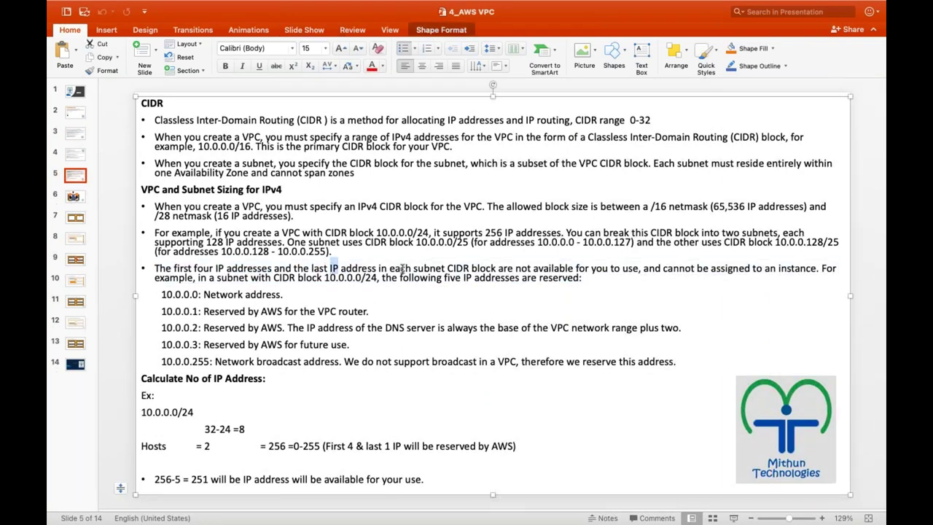
pyautogui.doubleClick(418, 268)
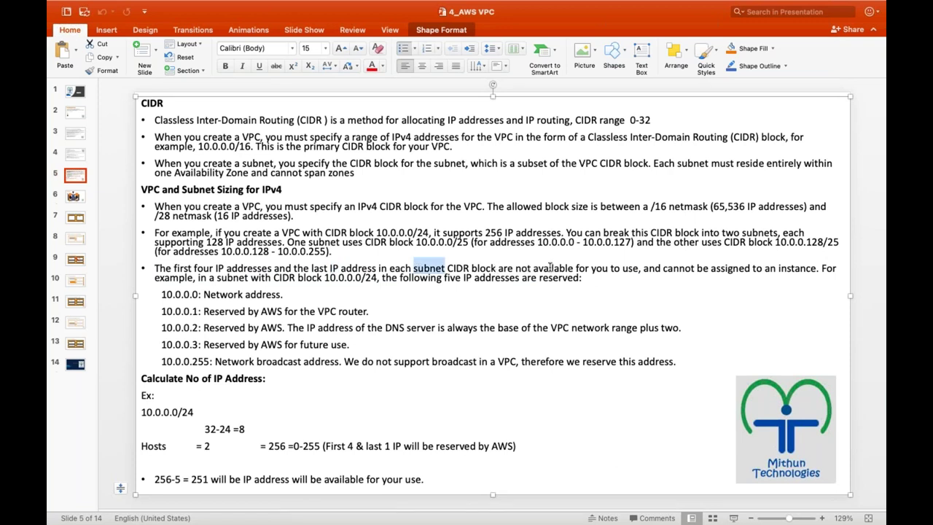
pyautogui.moveTo(576, 268); pyautogui.dragTo(583, 267)
pyautogui.tripleClick(583, 267)
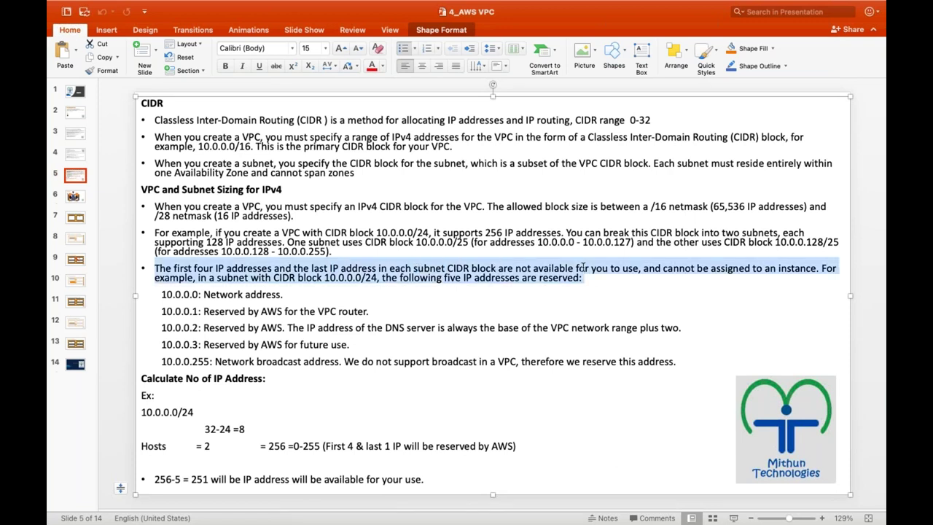
pyautogui.click(583, 268)
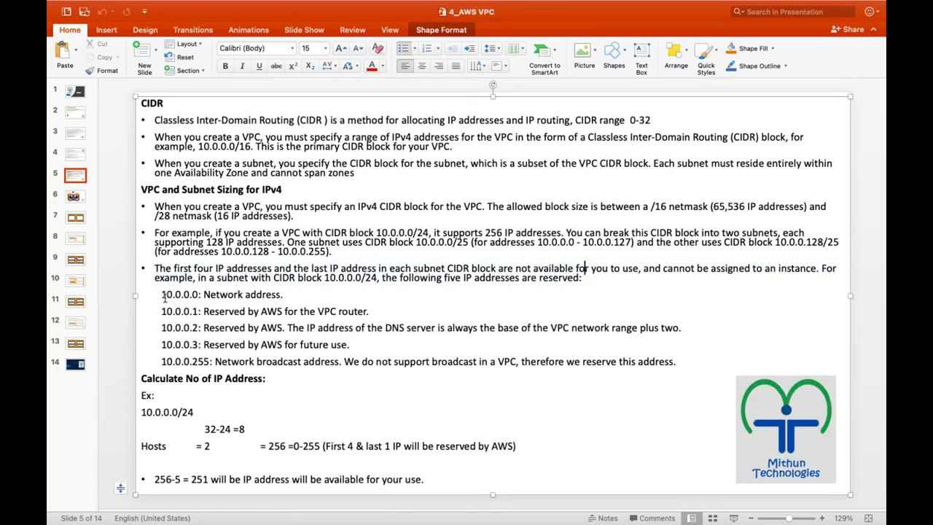
# Examine the list of reserved addresses, covering the network, VPC router, DNS, future-use and broadcast entries
pyautogui.moveTo(160, 294); pyautogui.dragTo(341, 344)
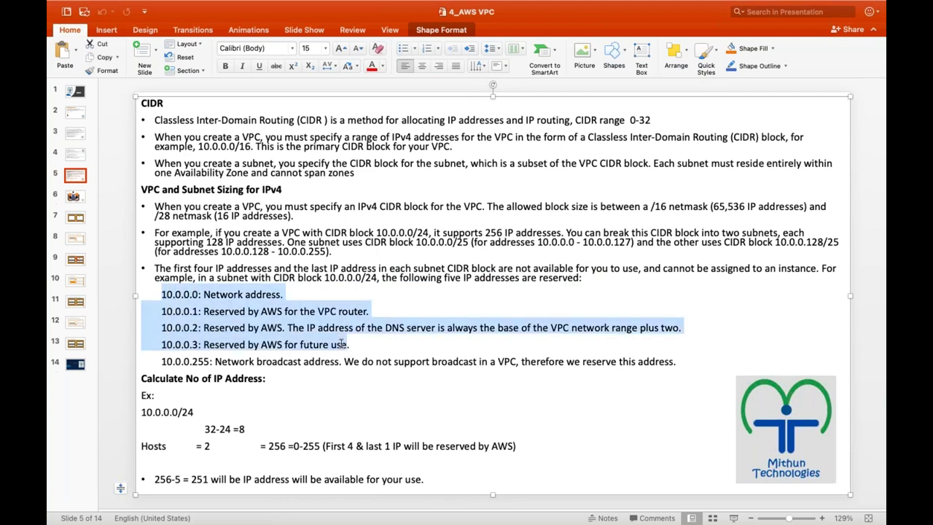
pyautogui.tripleClick(178, 360)
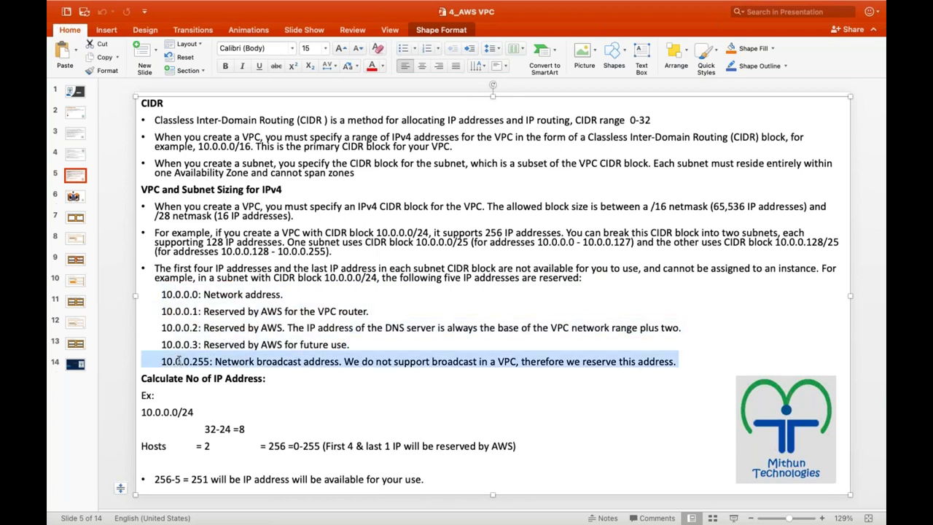
pyautogui.tripleClick(173, 295)
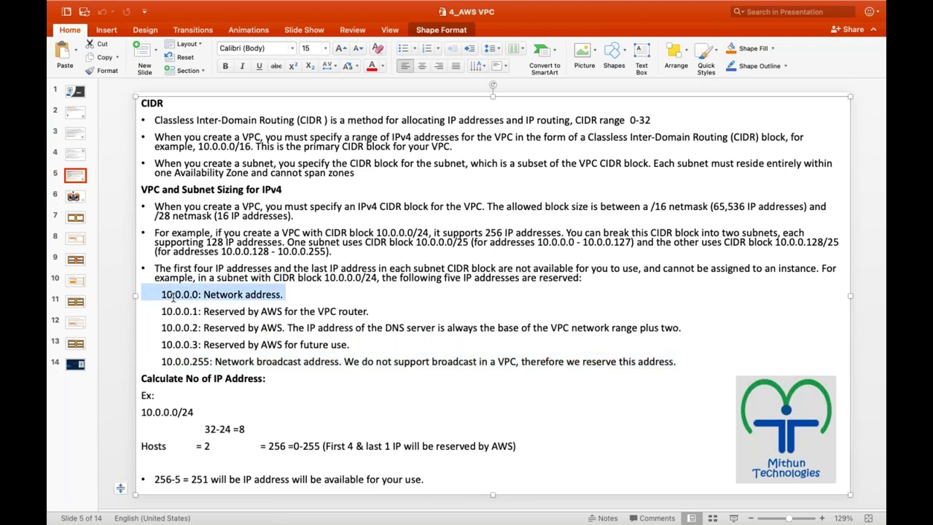
pyautogui.tripleClick(180, 362)
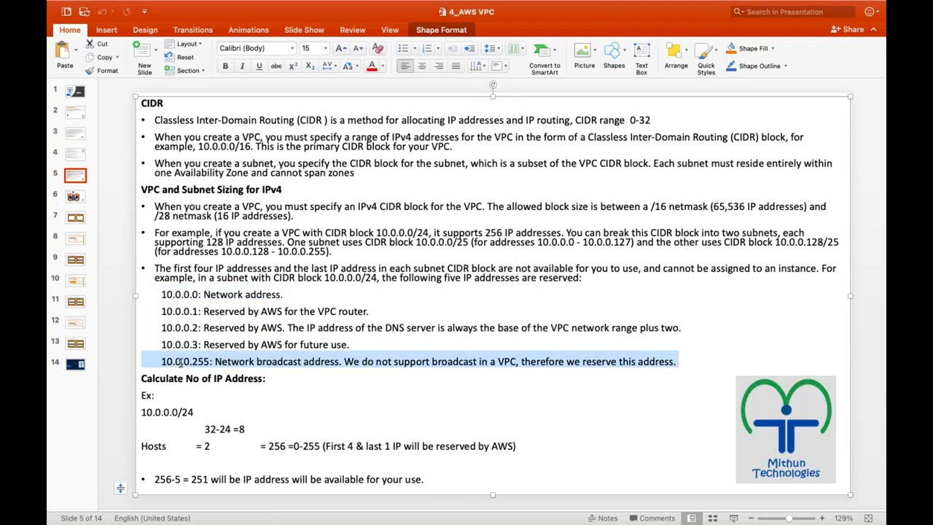
pyautogui.click(188, 329)
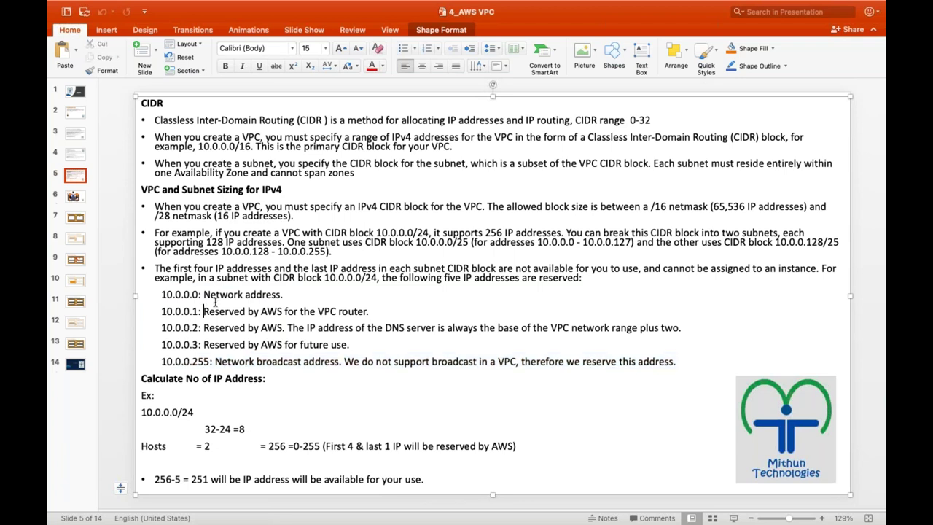
pyautogui.moveTo(164, 312); pyautogui.dragTo(356, 347)
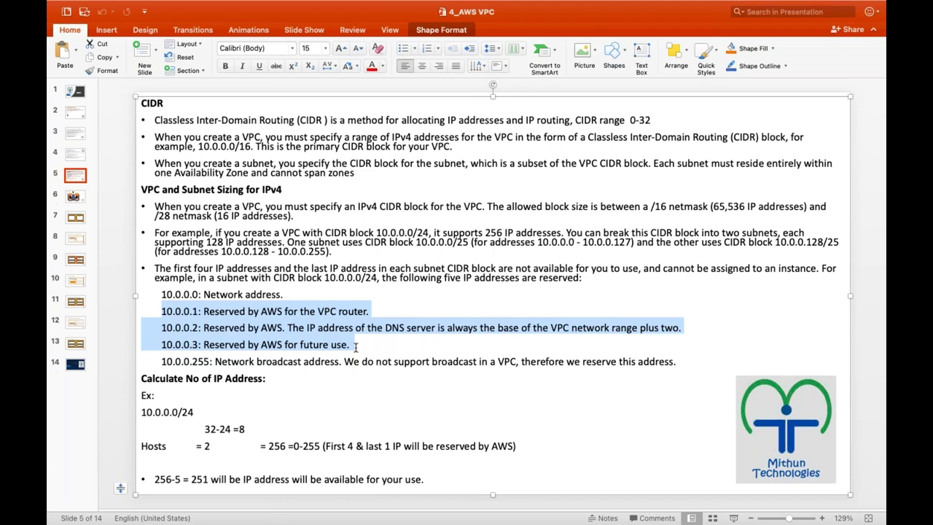
pyautogui.click(353, 345)
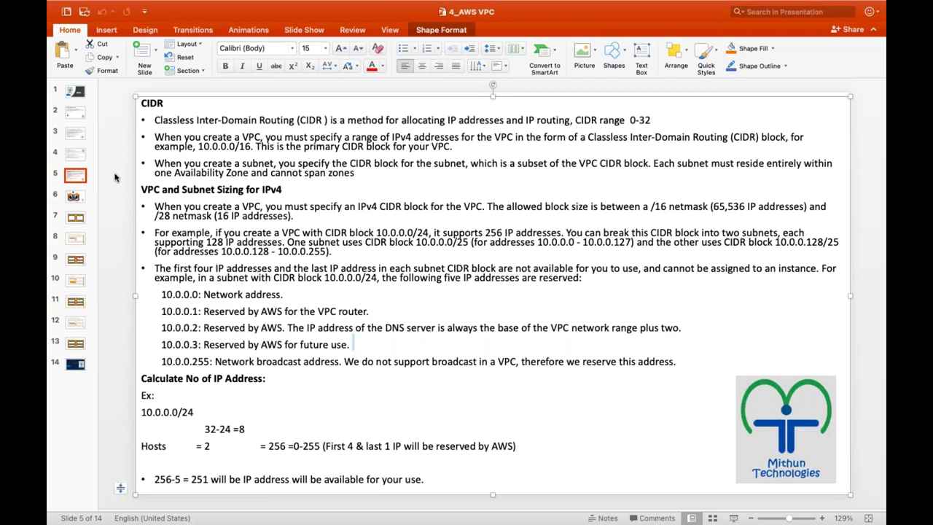
# Return to the VPC console in Chrome and check the public Flipkart subnet's auto-assign public IPv4 setting
pyautogui.press('super+Tab')
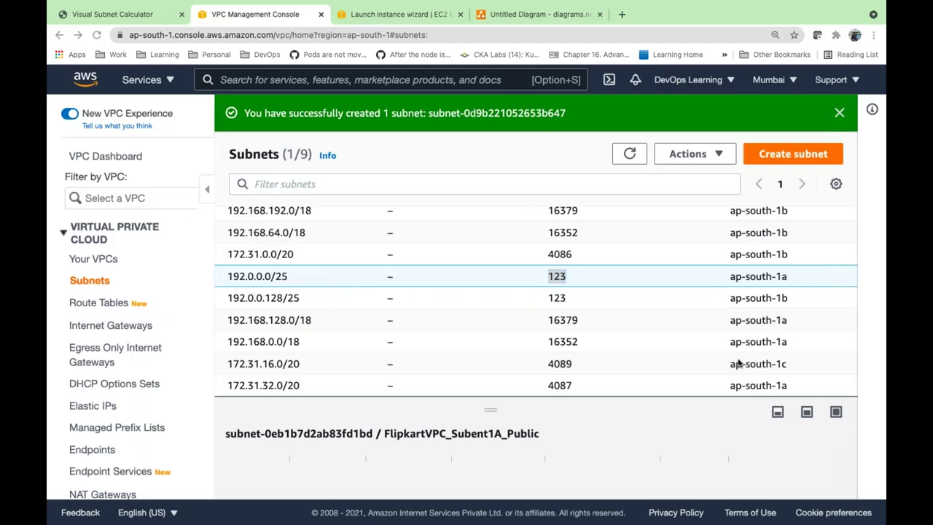
pyautogui.hscroll(10, 758, 277)
pyautogui.hscroll(10, 759, 278)
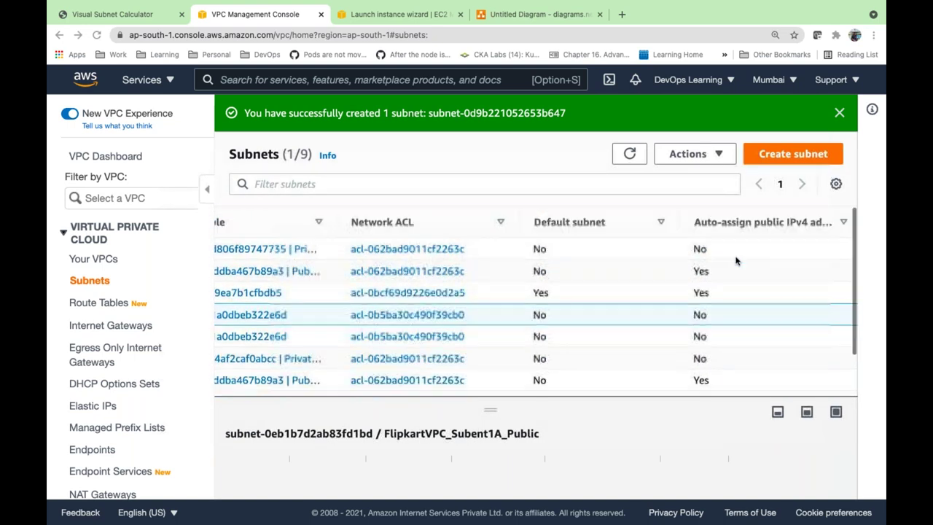
pyautogui.scroll(-1, 700, 306)
pyautogui.doubleClick(700, 281)
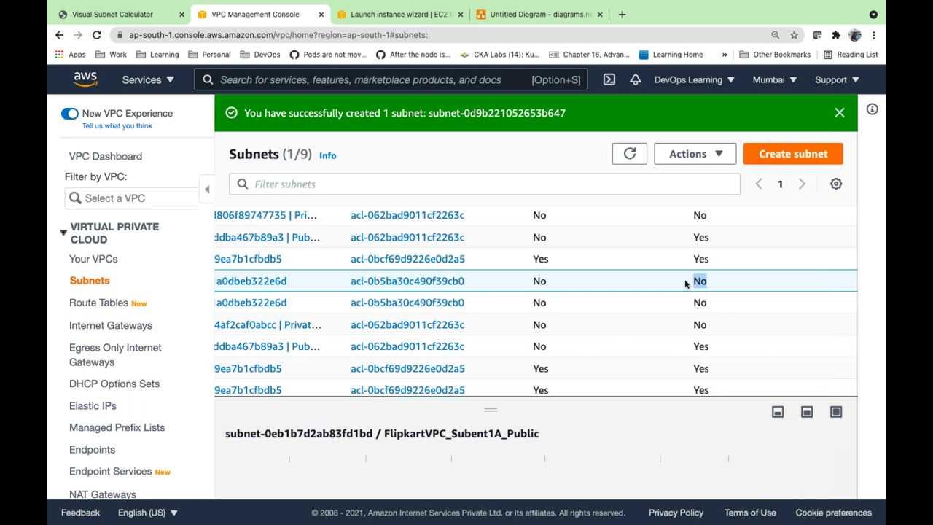
# Enable auto-assign public IPv4 addresses for the FlipkartVPC_Subent1A_Public subnet, save the setting and open the VPC list
pyautogui.hscroll(-10, 686, 285)
pyautogui.hscroll(-15, 685, 285)
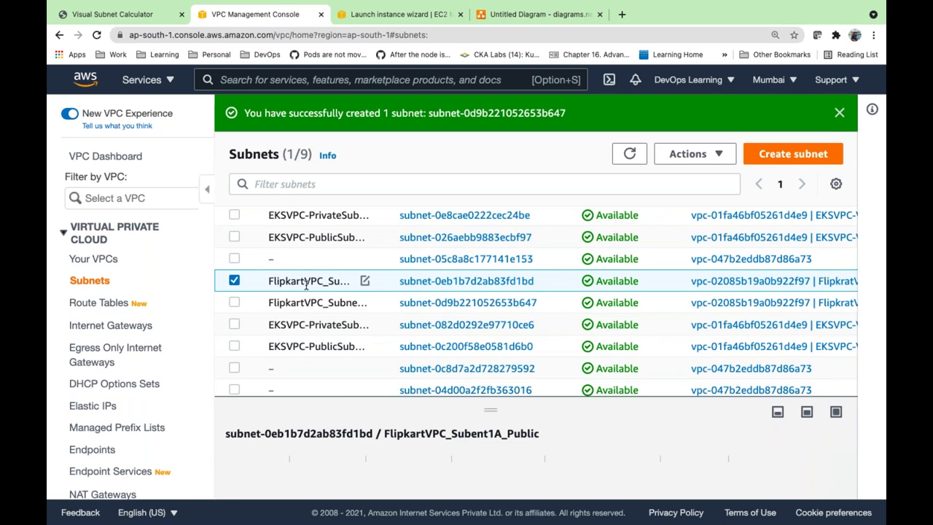
pyautogui.click(720, 155)
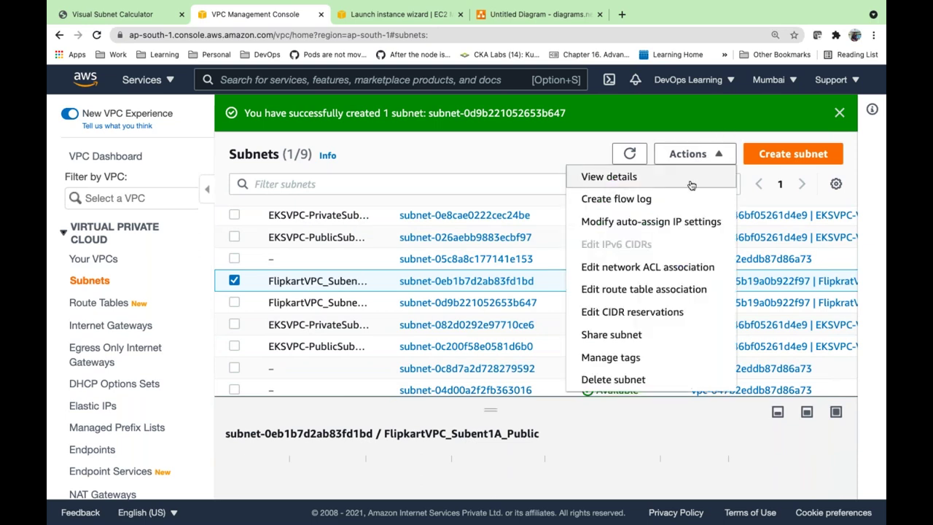
pyautogui.click(638, 226)
pyautogui.click(209, 347)
pyautogui.click(637, 453)
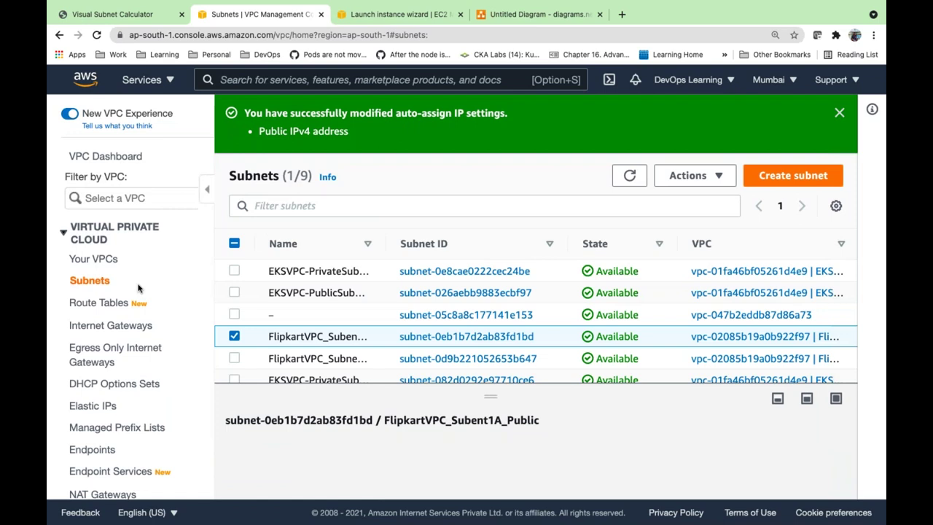
pyautogui.click(99, 261)
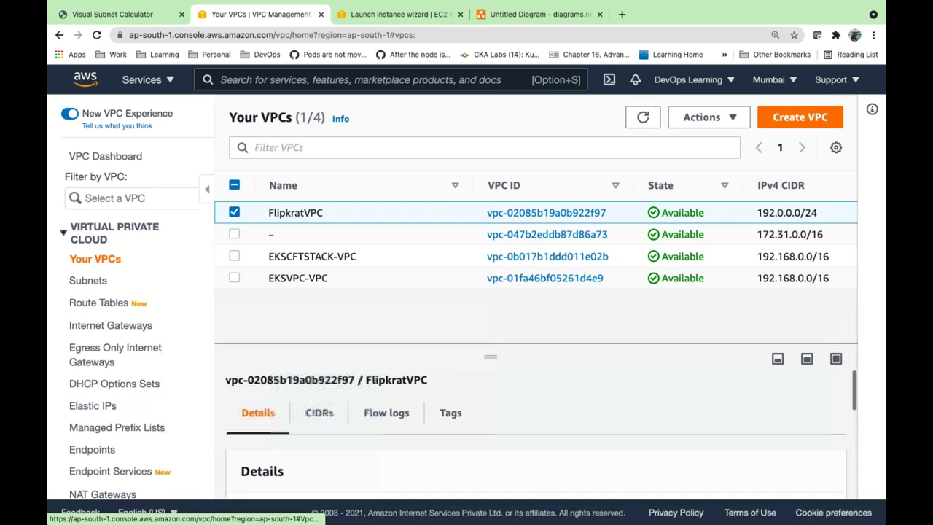
pyautogui.click(704, 118)
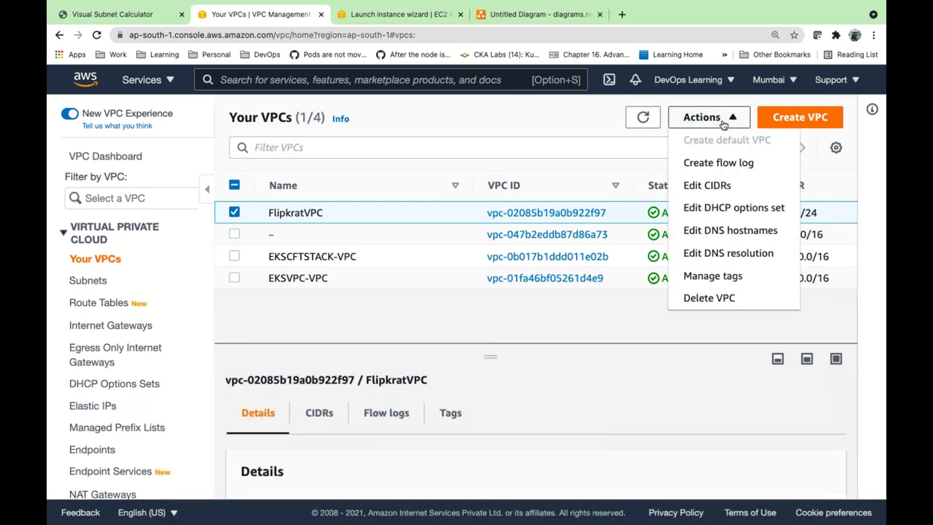
pyautogui.click(748, 232)
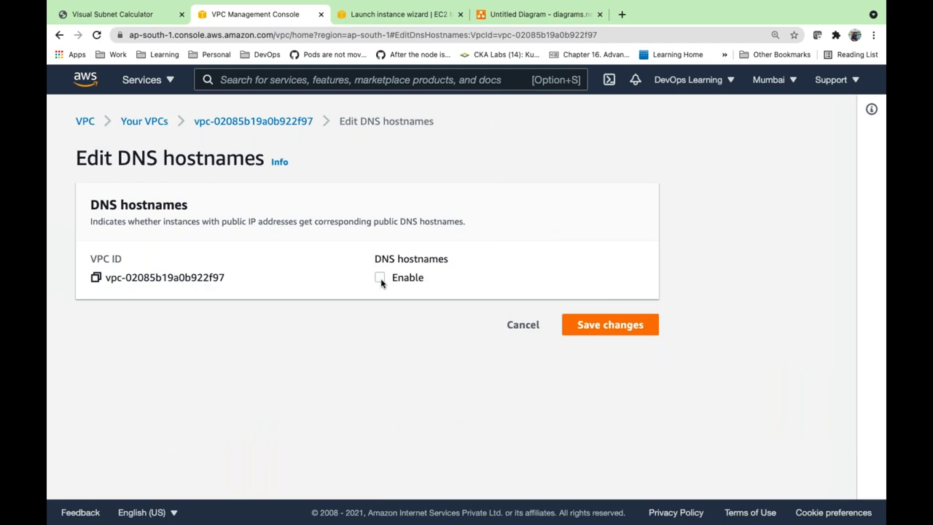
pyautogui.click(370, 25)
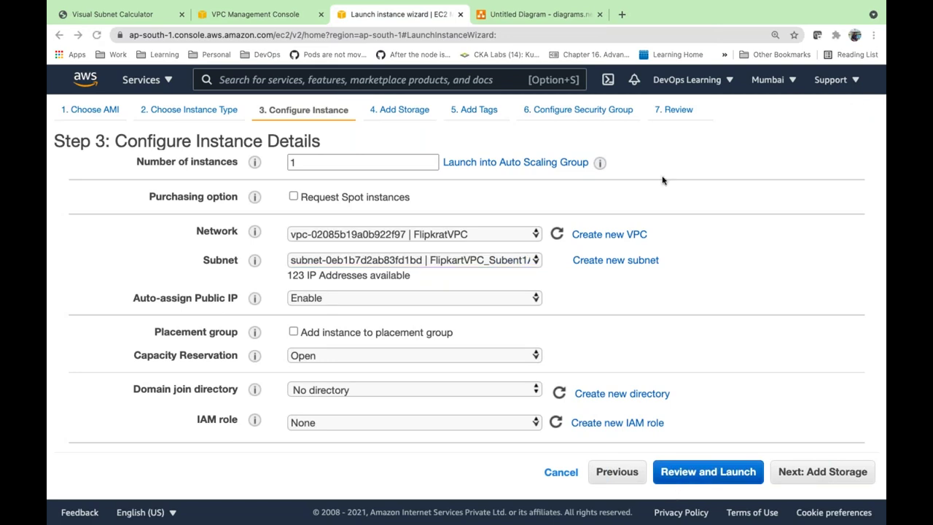
pyautogui.click(275, 15)
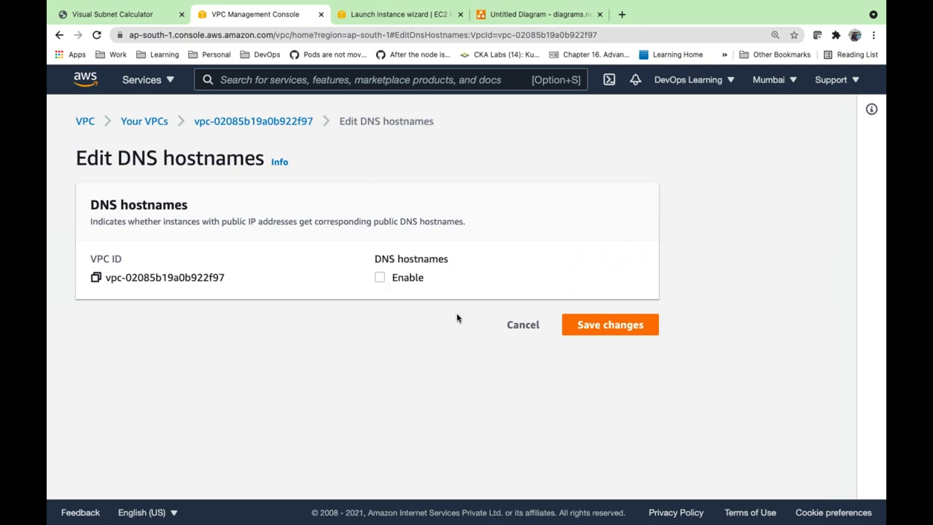
pyautogui.click(381, 279)
pyautogui.click(381, 278)
pyautogui.click(526, 326)
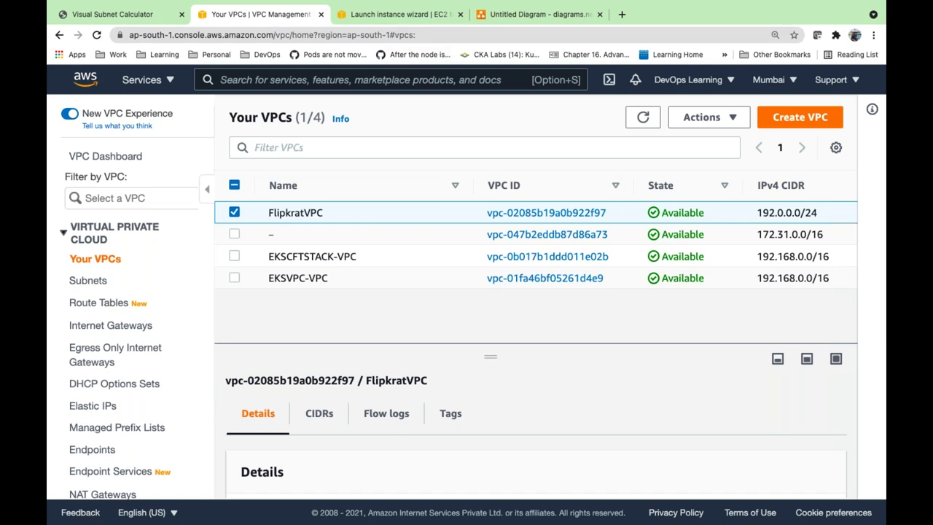
# Enable DNS hostnames for FlipkratVPC and save the change
pyautogui.click(708, 124)
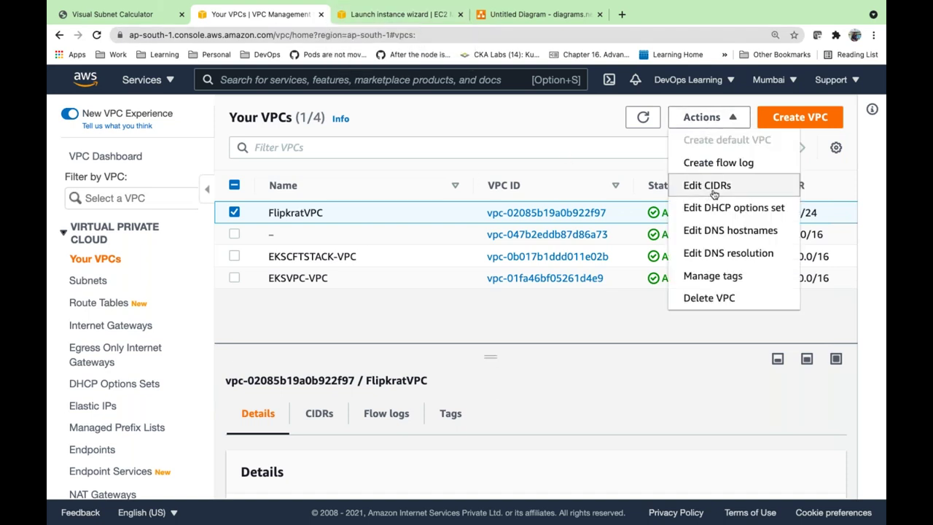
pyautogui.click(702, 232)
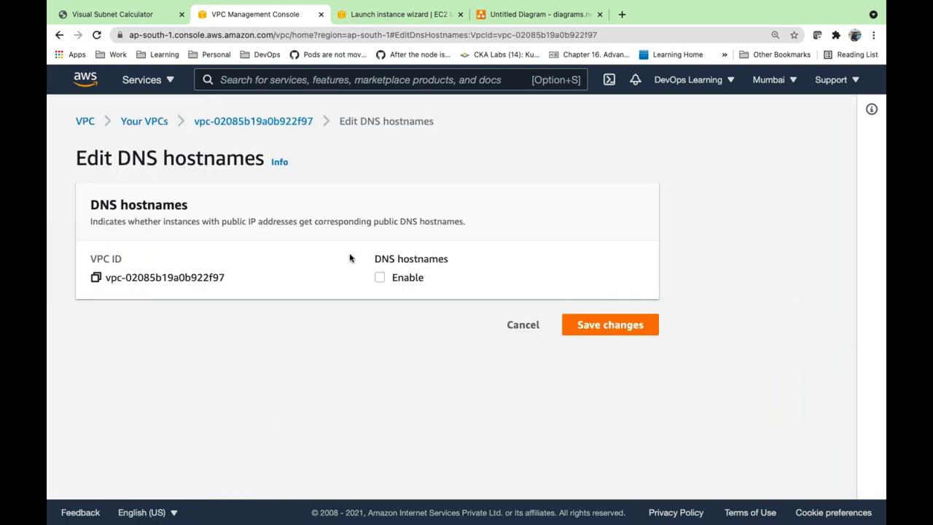
pyautogui.click(380, 277)
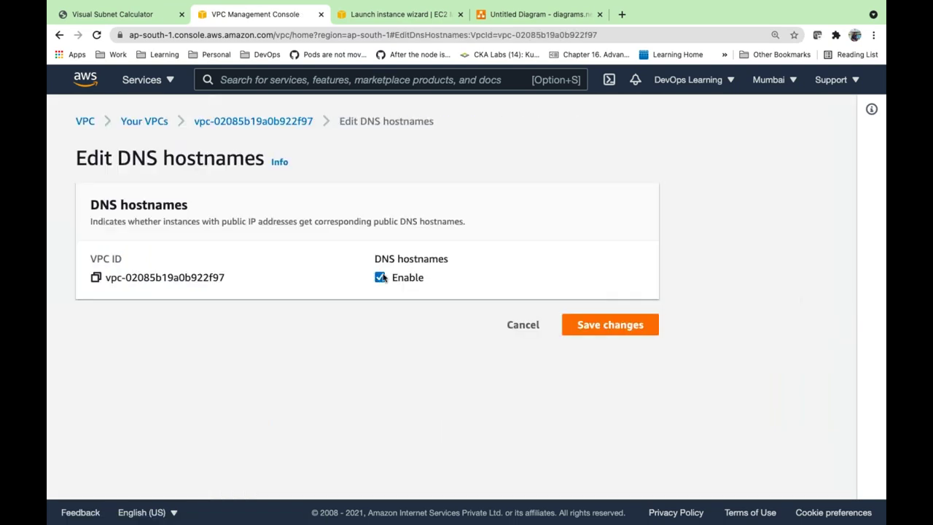
pyautogui.click(606, 325)
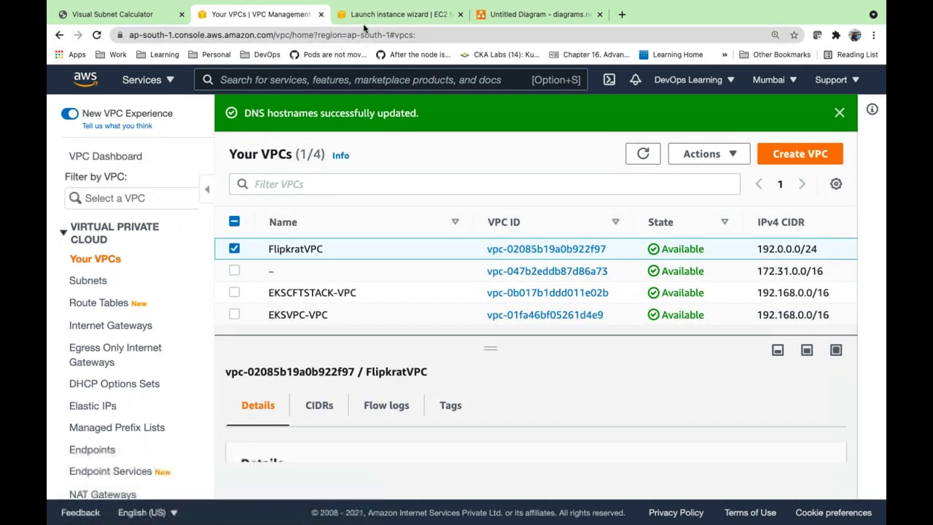
# Refresh the networks in the instance launch wizard, reselect FlipkratVPC with the FlipkartVPC_Subent1A_Public subnet and continue to storage
pyautogui.click(386, 14)
pyautogui.click(557, 234)
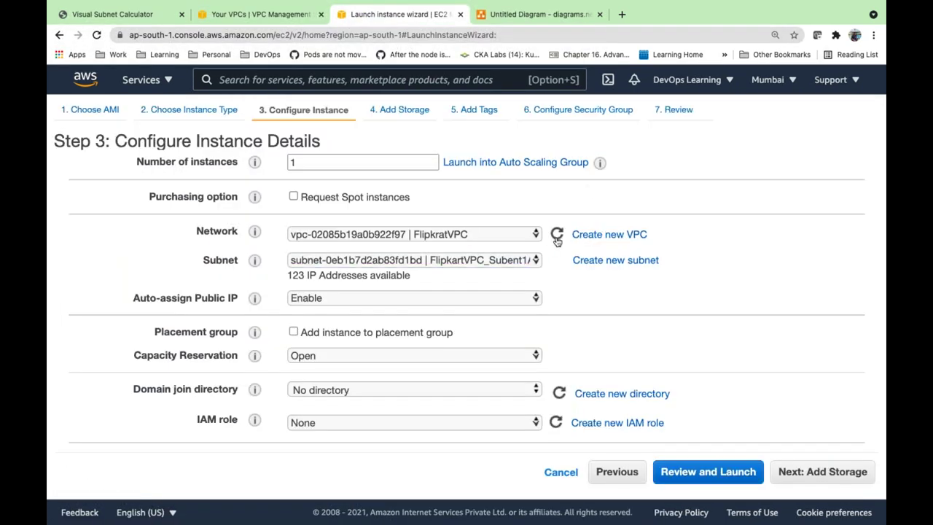
pyautogui.click(500, 261)
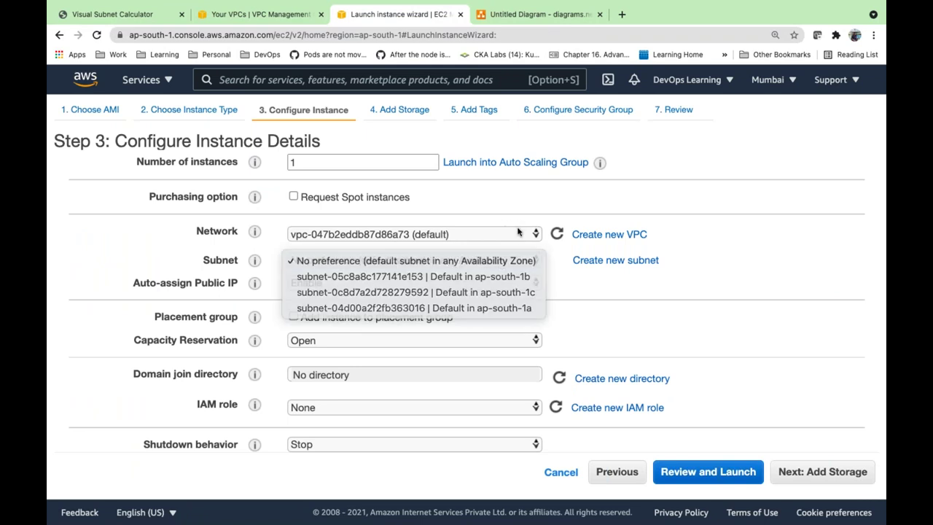
pyautogui.click(518, 232)
pyautogui.click(496, 235)
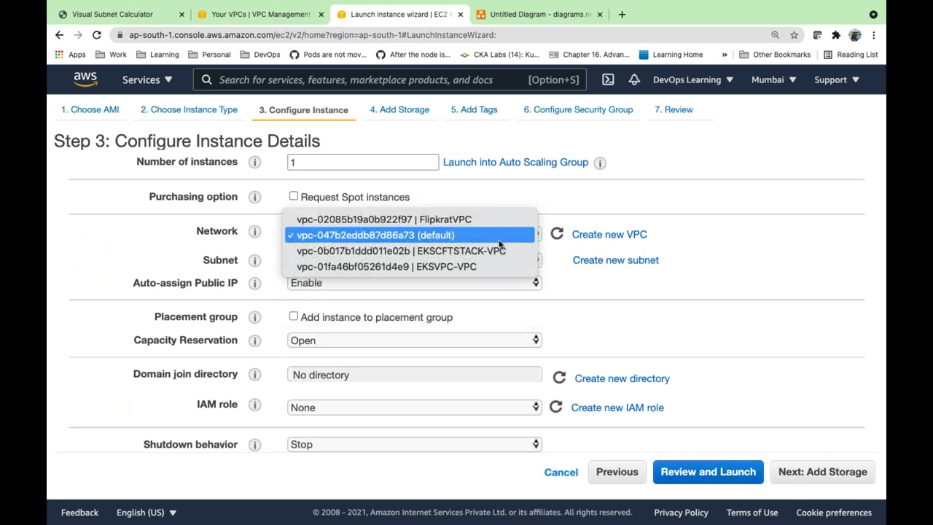
pyautogui.click(459, 220)
pyautogui.click(456, 260)
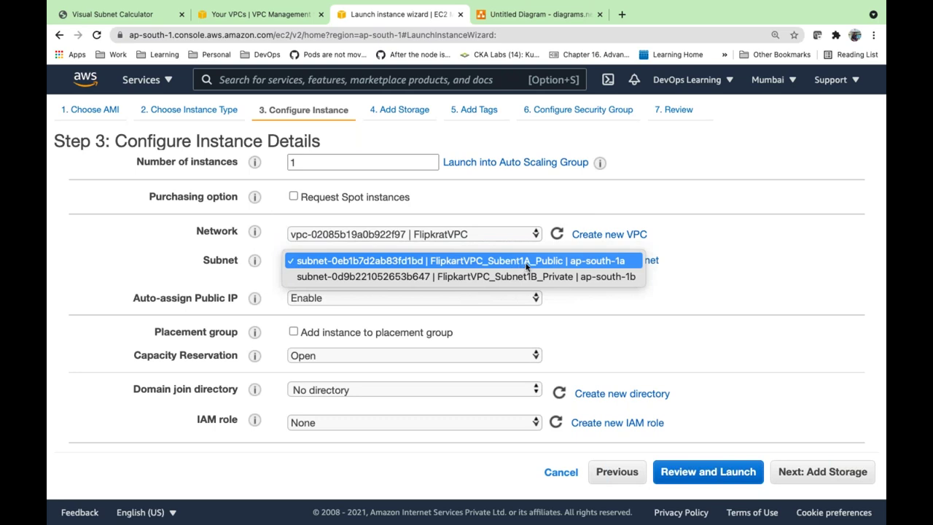
pyautogui.click(318, 265)
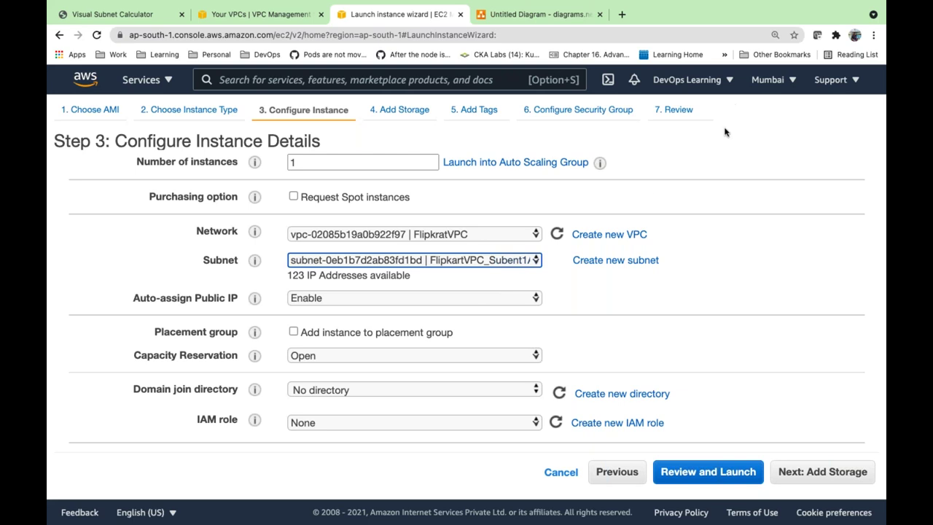
pyautogui.scroll(-1, 581, 276)
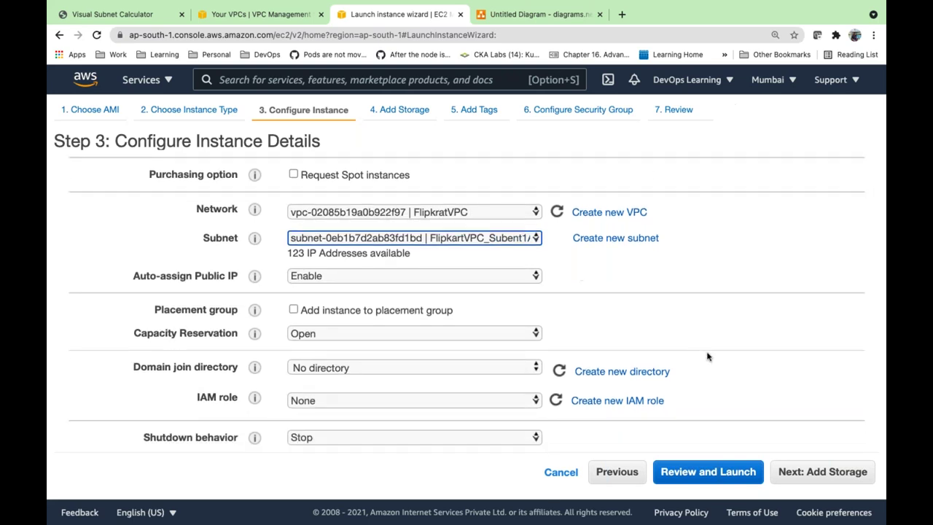
pyautogui.click(776, 471)
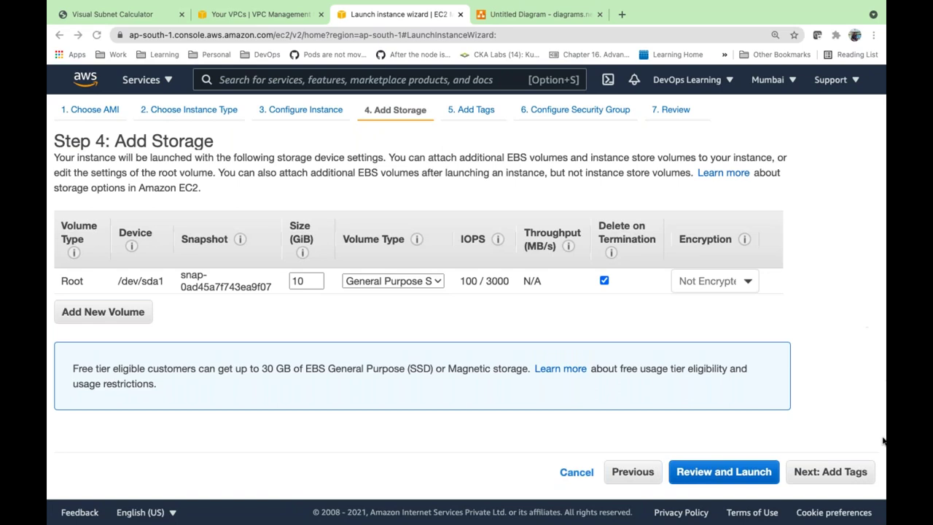
# Keep the default storage, add a tag with key Name and value FlipkartServer_Public, and continue to the security group settings
pyautogui.click(860, 472)
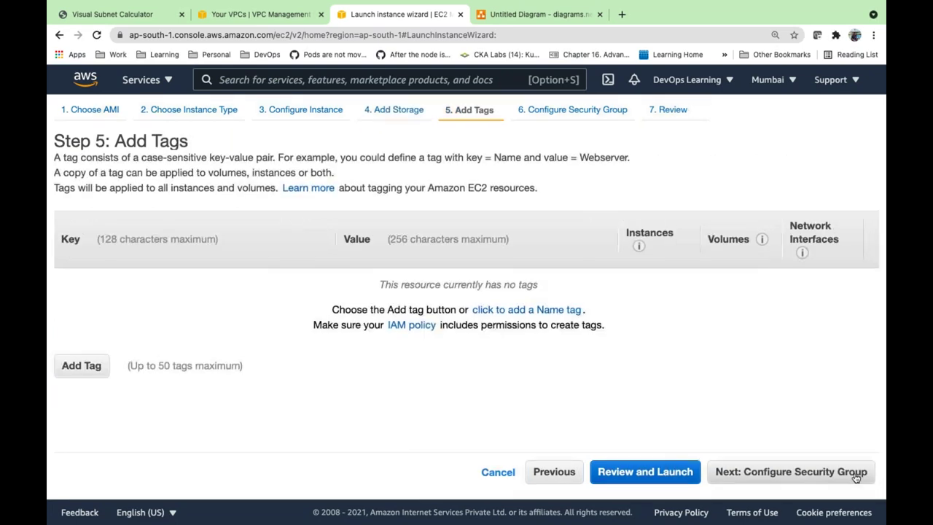
pyautogui.click(89, 366)
pyautogui.write('Name')
pyautogui.press('Tab')
pyautogui.write('F')
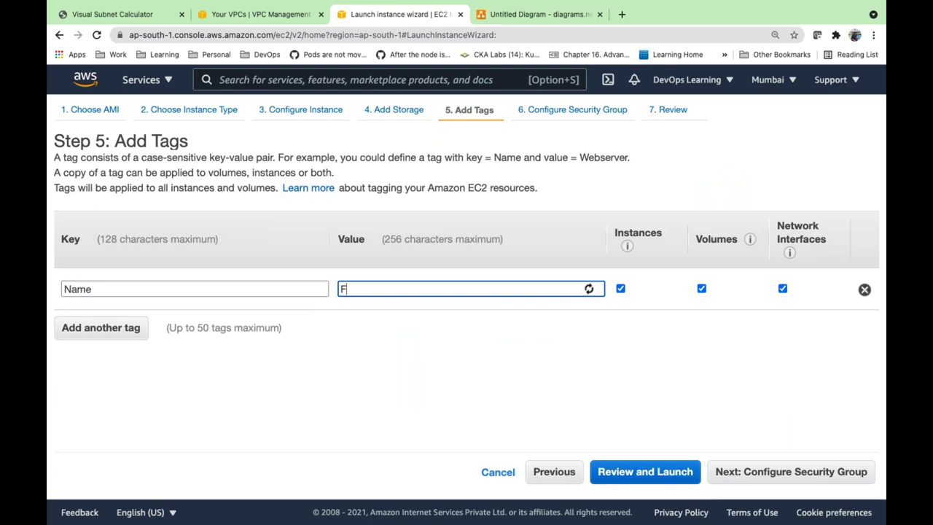
pyautogui.press('BackSpace')
pyautogui.write('Flipkat')
pyautogui.press('BackSpace')
pyautogui.write('rtServ')
pyautogui.write('er')
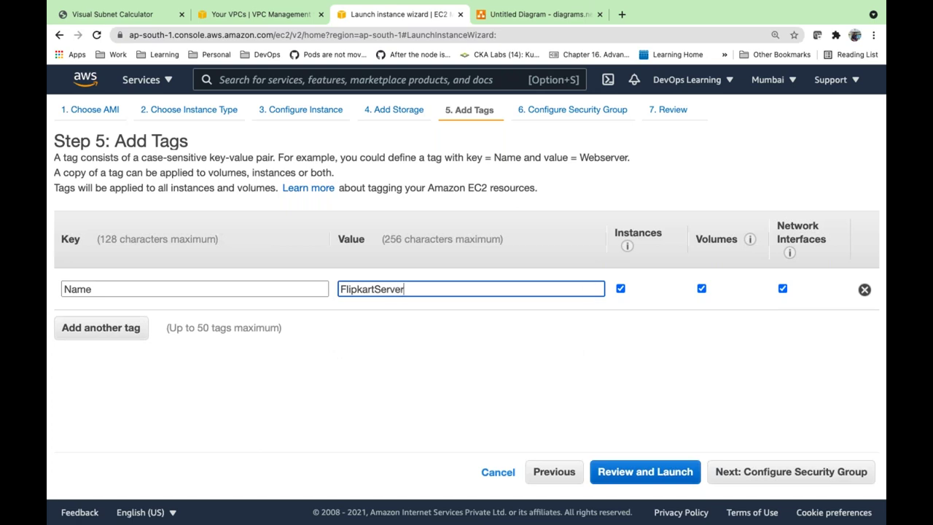
pyautogui.write('_Public')
pyautogui.hotkey('ctrl', 'a')
pyautogui.click(548, 133)
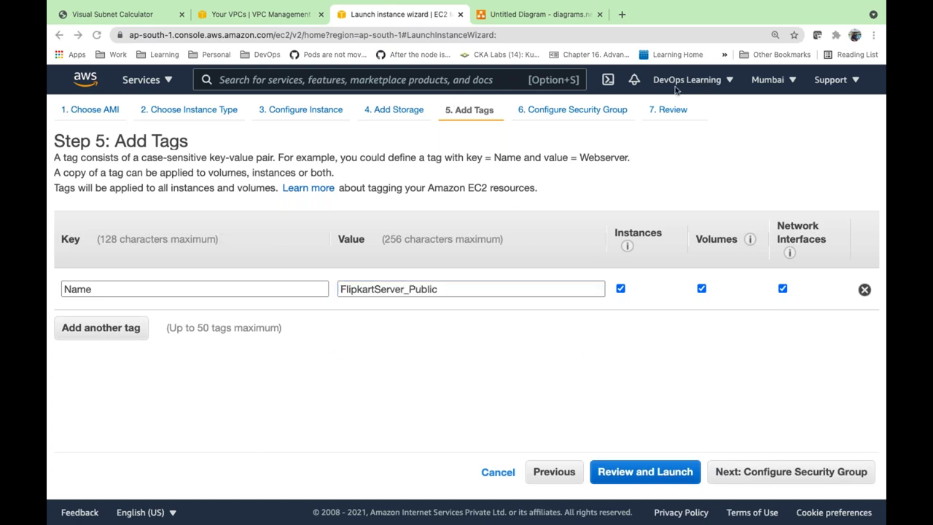
pyautogui.click(763, 474)
# Accept the proposed new security group and launch the instance with the existing DevOpsTwo key pair, acknowledging access to its private key file
pyautogui.click(817, 475)
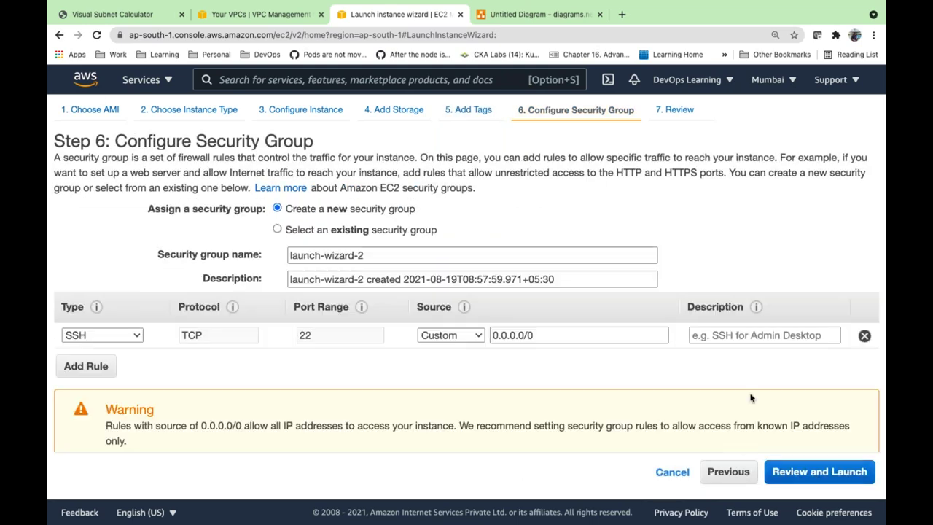
pyautogui.click(845, 473)
pyautogui.click(847, 472)
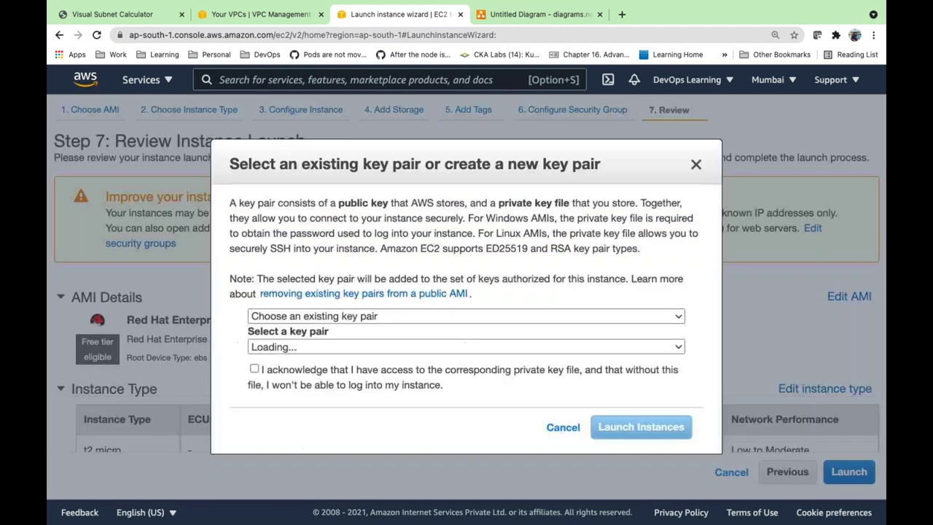
pyautogui.click(299, 371)
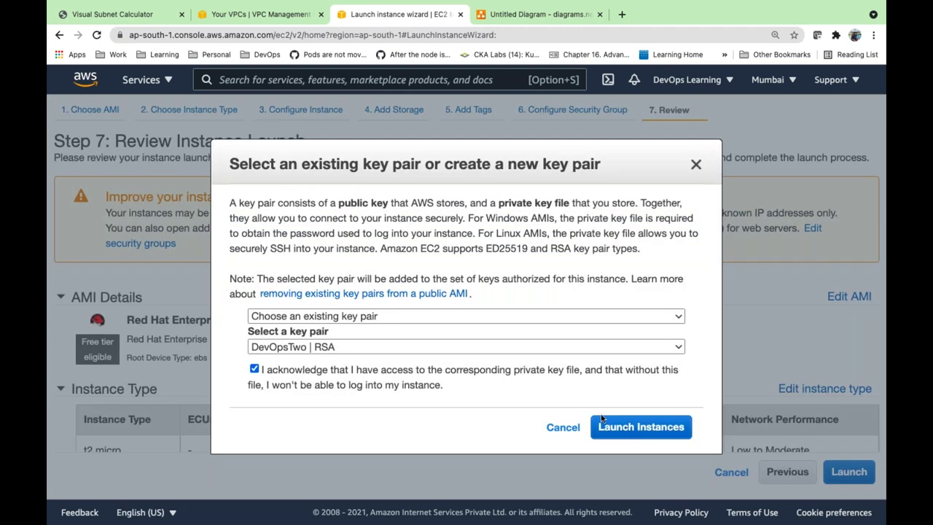
pyautogui.click(658, 436)
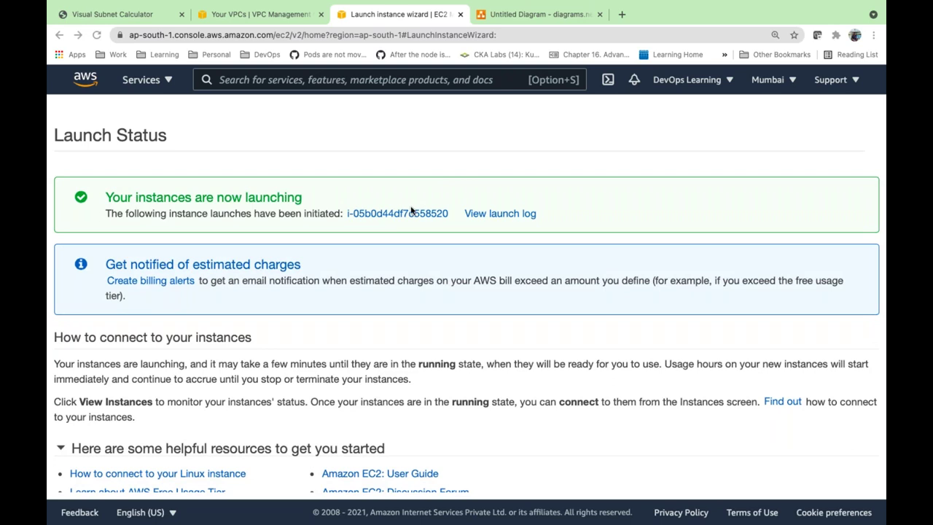
# Open the launched instance in the EC2 instances list and clear the instance ID filter to list all instances
pyautogui.click(414, 213)
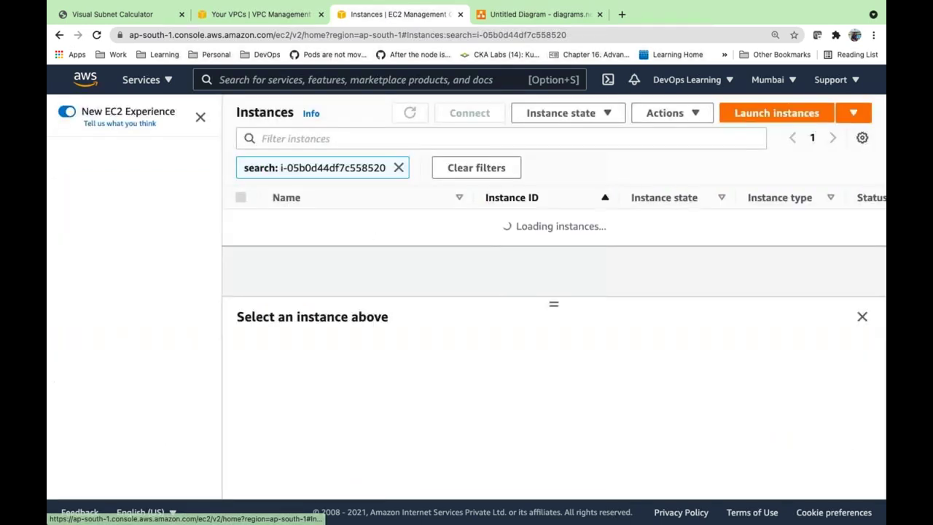
pyautogui.click(410, 115)
pyautogui.click(398, 167)
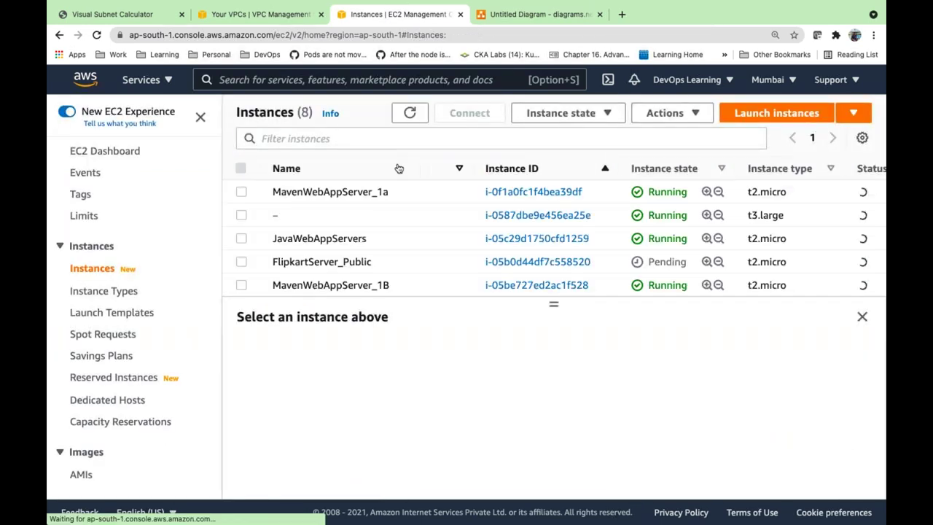
pyautogui.click(310, 141)
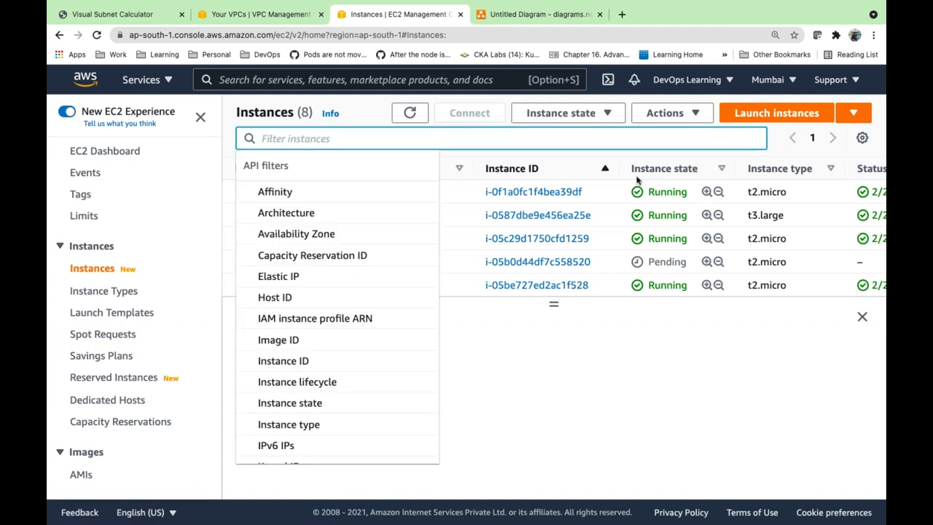
pyautogui.click(467, 401)
pyautogui.scroll(-3, 408, 284)
pyautogui.scroll(2, 389, 265)
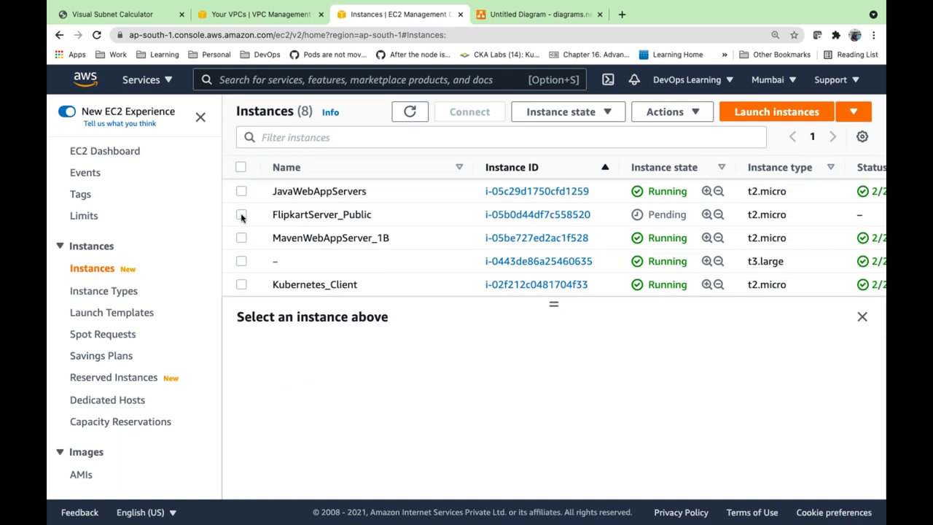
# Select the FlipkartServer_Public instance and examine its networking details, including IP addresses, DNS names, VPC and subnet
pyautogui.click(241, 215)
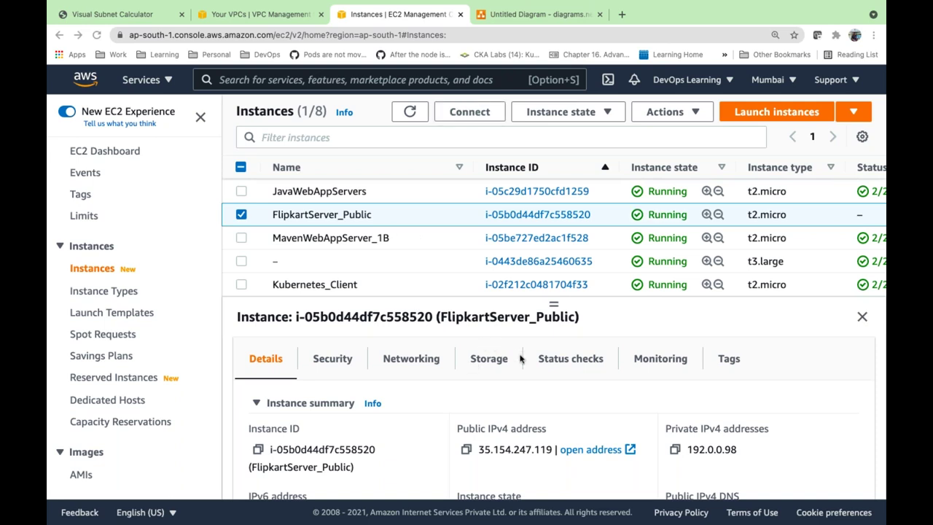
pyautogui.click(411, 364)
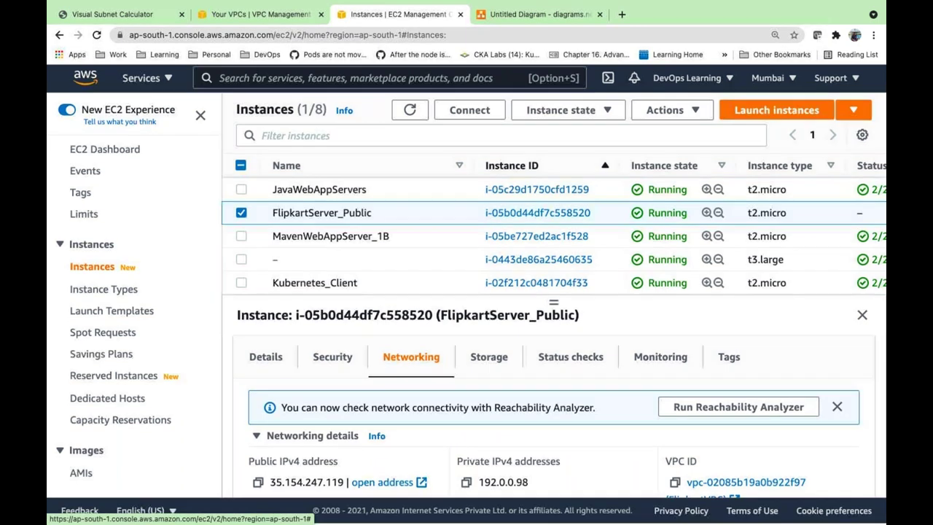
pyautogui.scroll(-3, 699, 408)
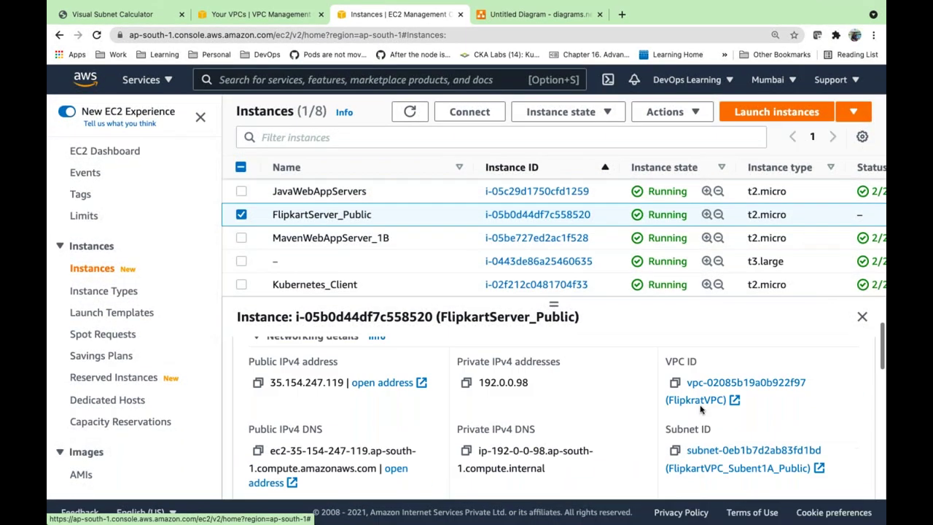
# Refresh the instances list and review FlipkartServer_Public's networking details and its security group's inbound rules
pyautogui.scroll(-1, 707, 419)
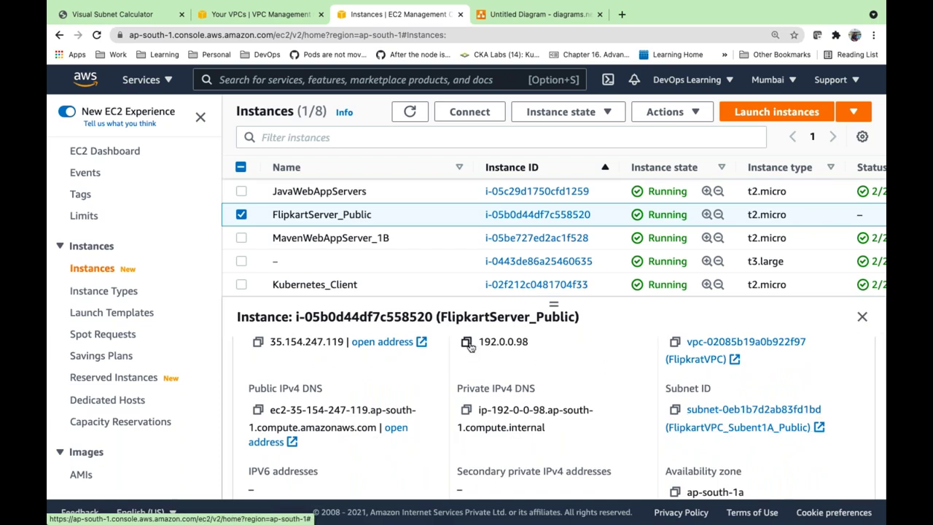
pyautogui.scroll(1, 472, 358)
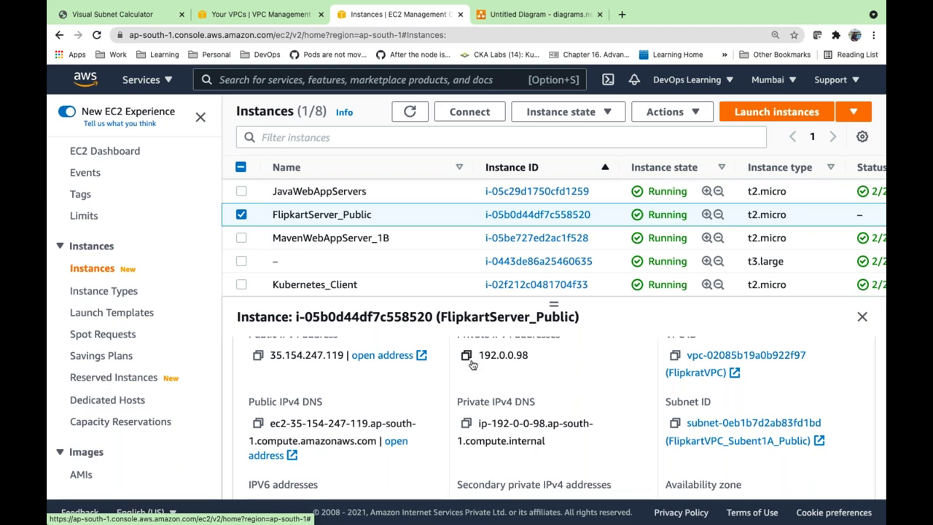
pyautogui.scroll(2, 471, 368)
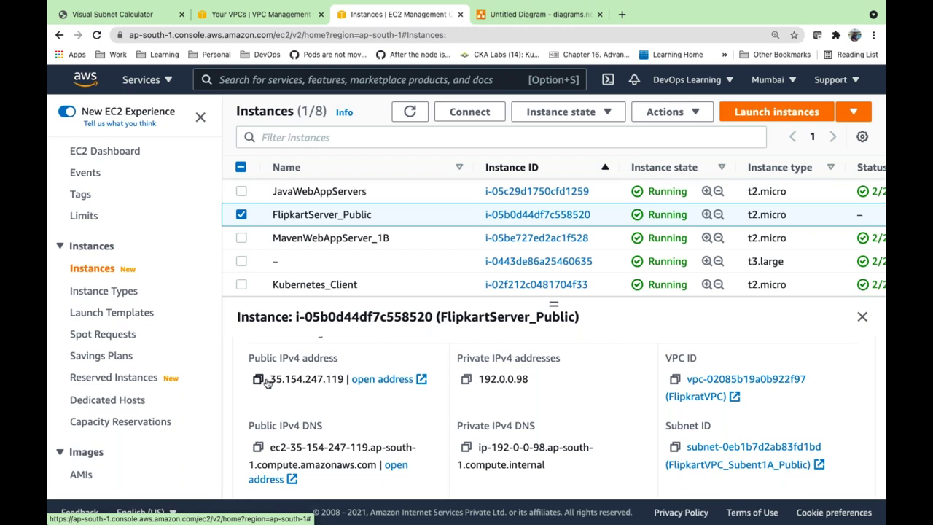
pyautogui.click(410, 111)
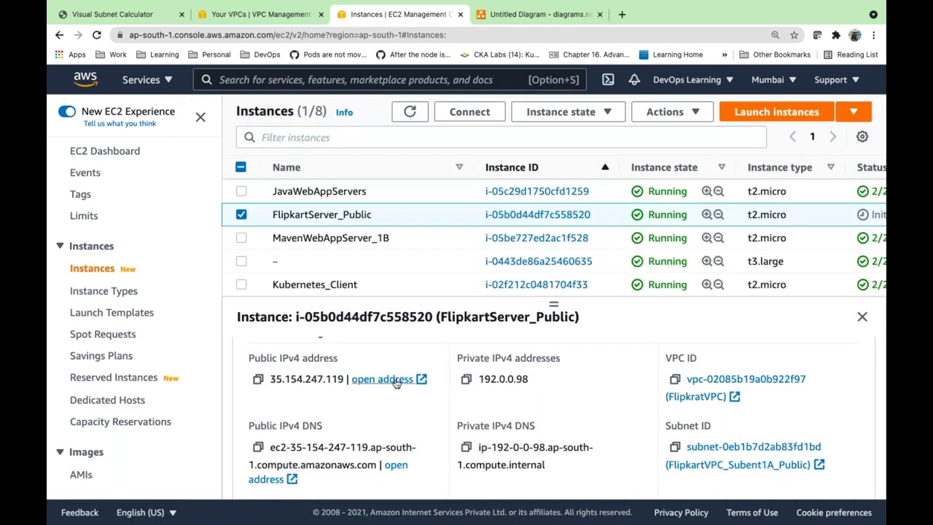
pyautogui.scroll(2, 398, 388)
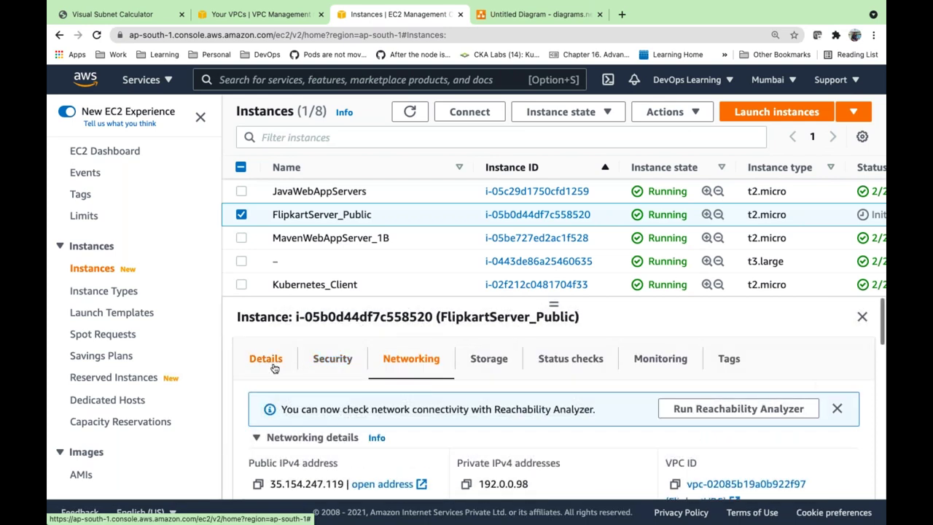
pyautogui.click(332, 365)
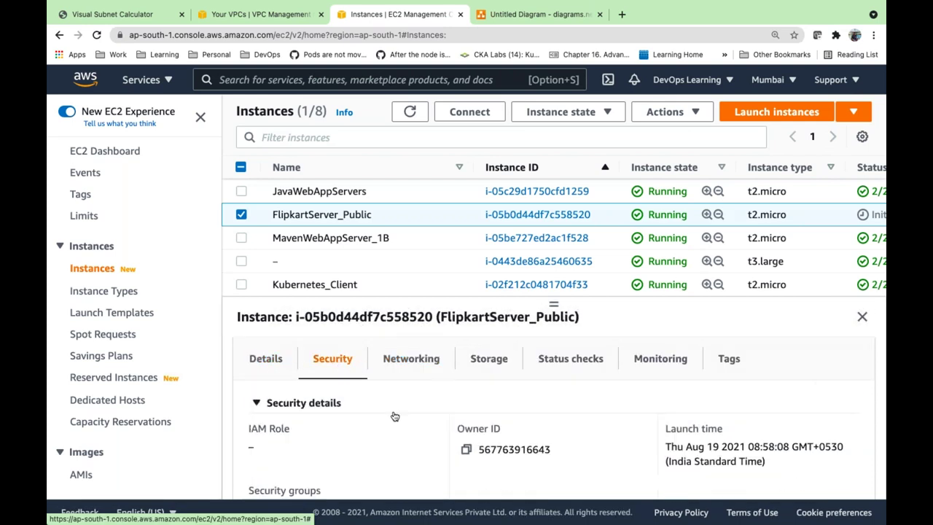
pyautogui.scroll(-5, 502, 442)
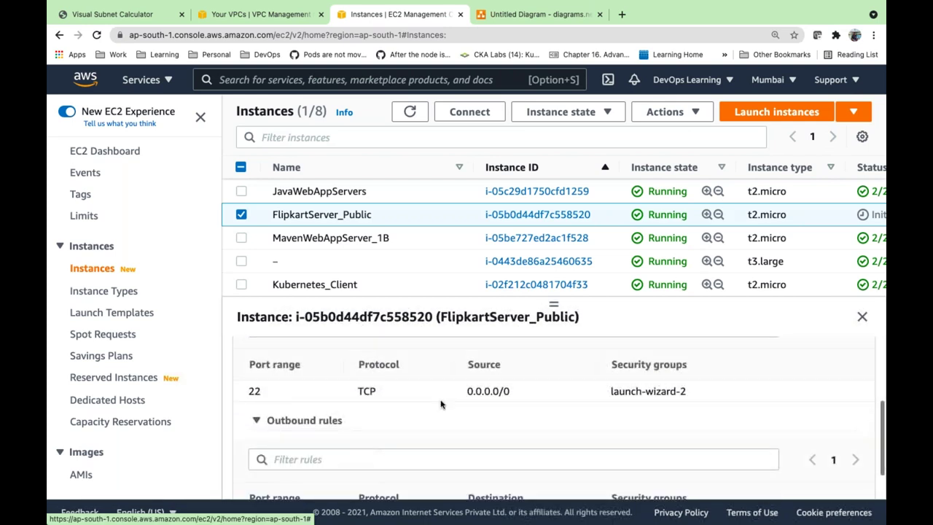
# Open the SSH client connection instructions for FlipkartServer_Public and copy the example SSH command
pyautogui.click(469, 112)
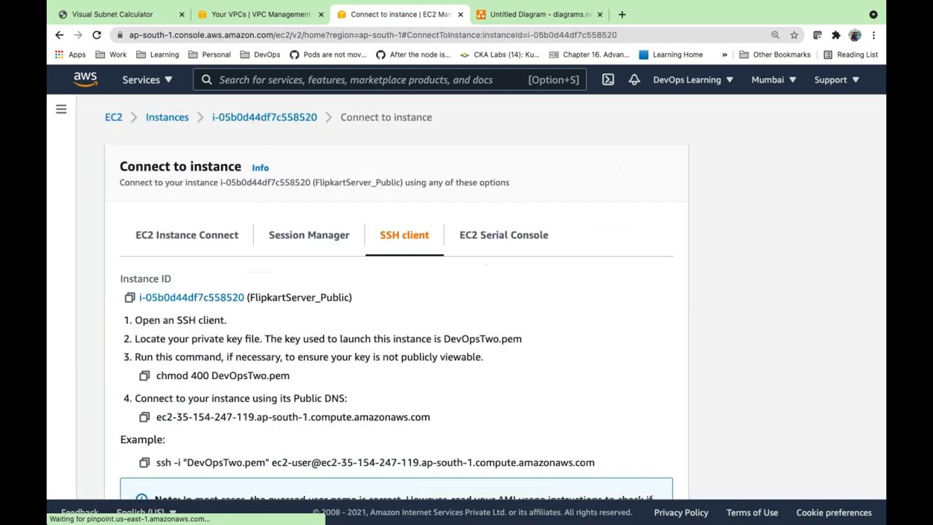
pyautogui.scroll(-2, 139, 357)
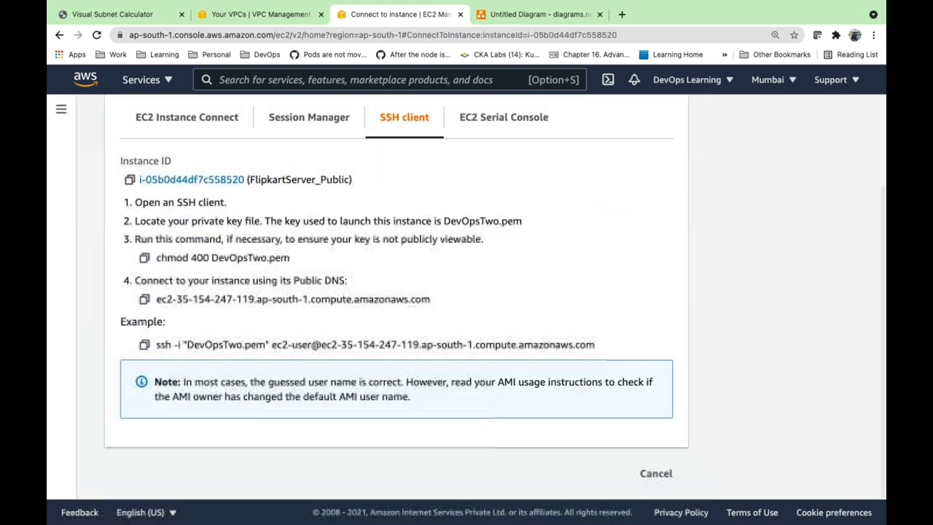
pyautogui.click(144, 344)
# Switch to iTerm, make its window full screen and enlarge the terminal text
pyautogui.press('super+space')
pyautogui.write('iter')
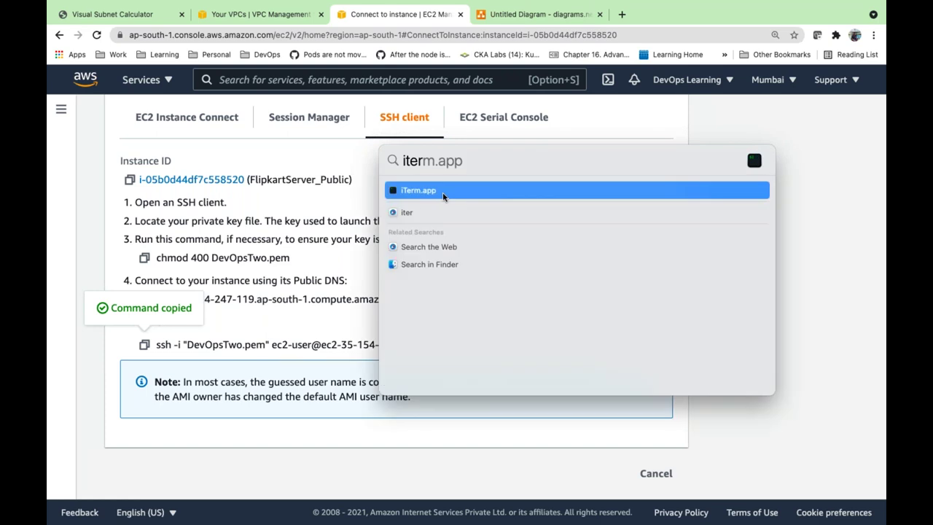
pyautogui.press('Return')
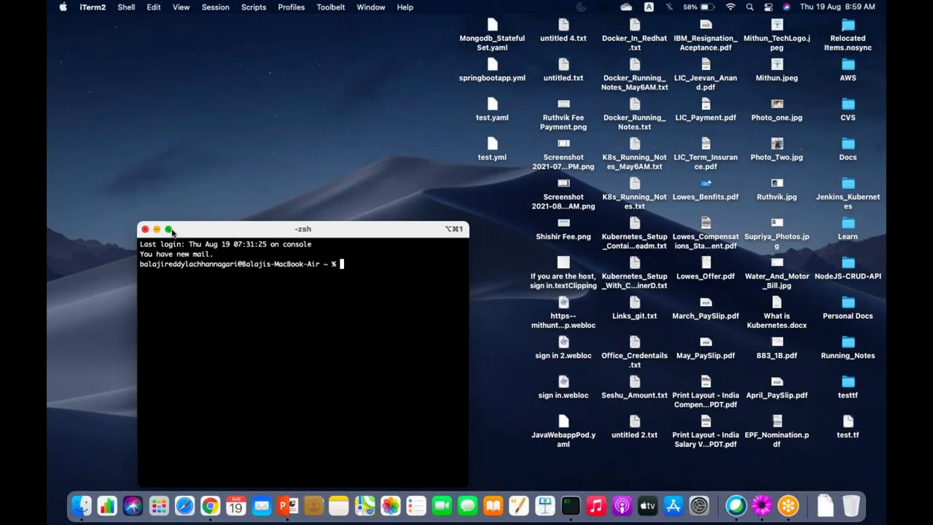
pyautogui.click(171, 230)
pyautogui.press('super+plus')
pyautogui.press('super+plus')
pyautogui.press('super+plus')
pyautogui.press('super+plus')
pyautogui.press('super+plus')
pyautogui.press('super+plus')
pyautogui.press('super+plus')
pyautogui.press('super+plus')
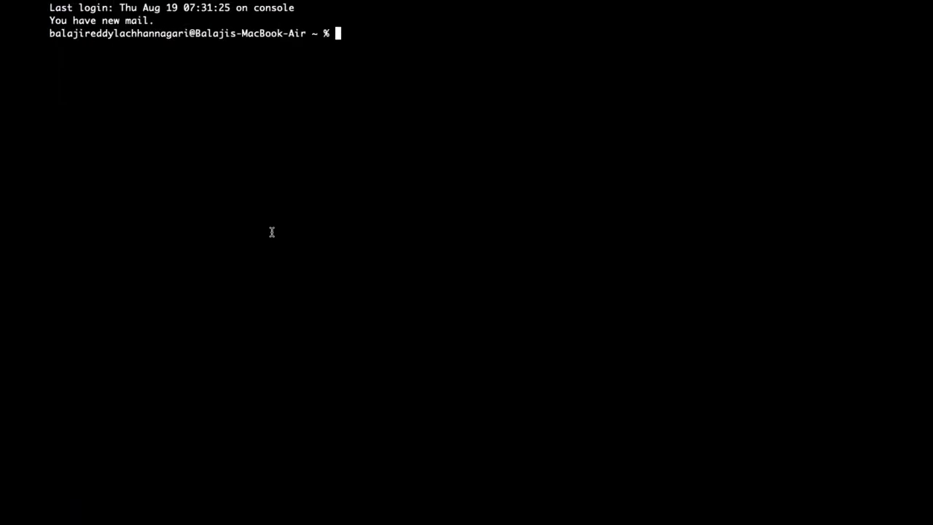
# Change to the ~/Desktop/AWS directory and run the copied ssh command that uses the DevOpsTwo.pem key
pyautogui.write('cd ~/De')
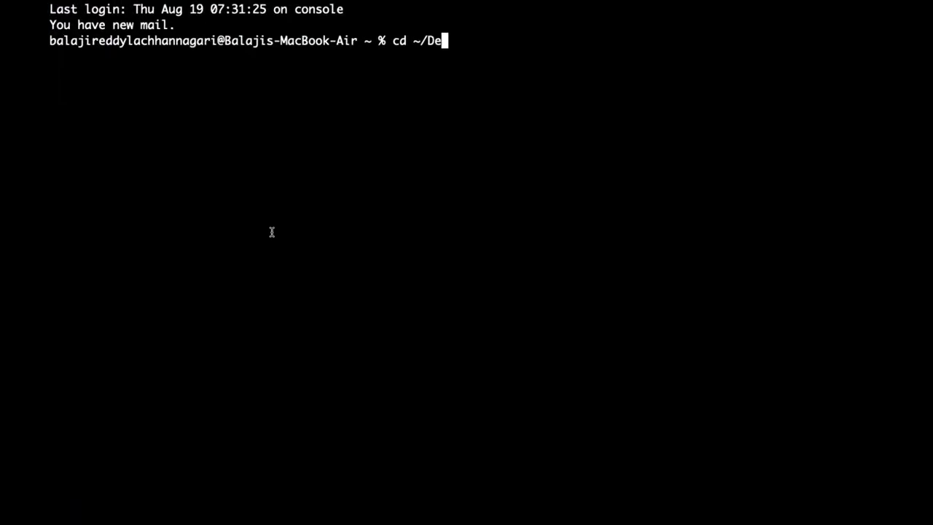
pyautogui.press('Tab')
pyautogui.write('AW')
pyautogui.write('S')
pyautogui.press('Return')
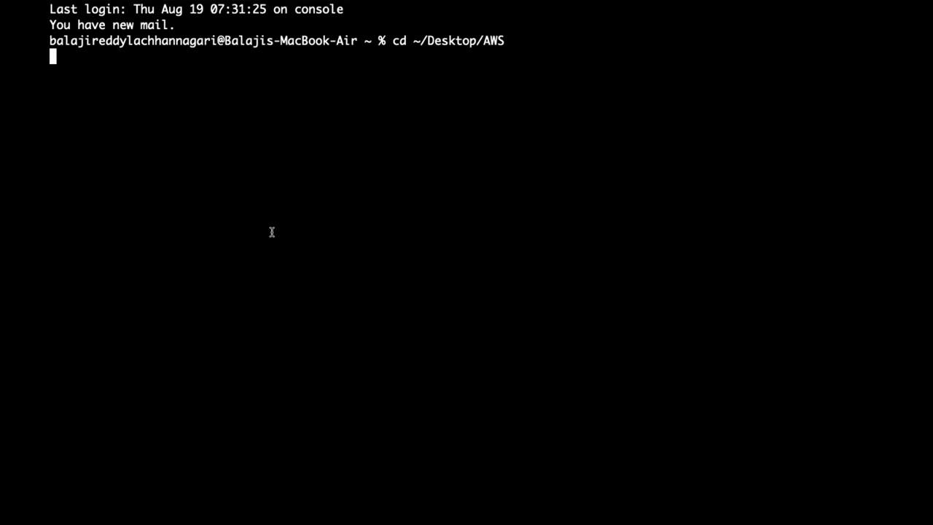
pyautogui.press('super+v')
pyautogui.press('Return')
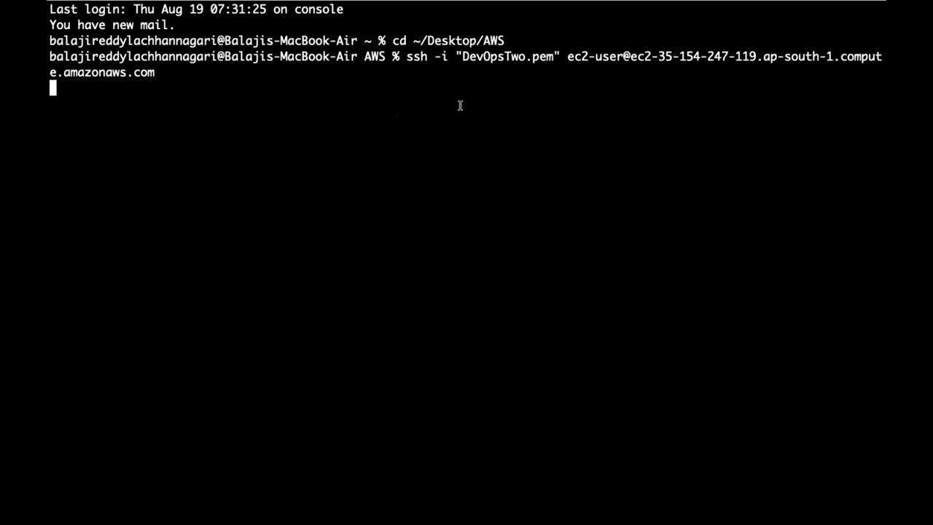
pyautogui.tripleClick(511, 134)
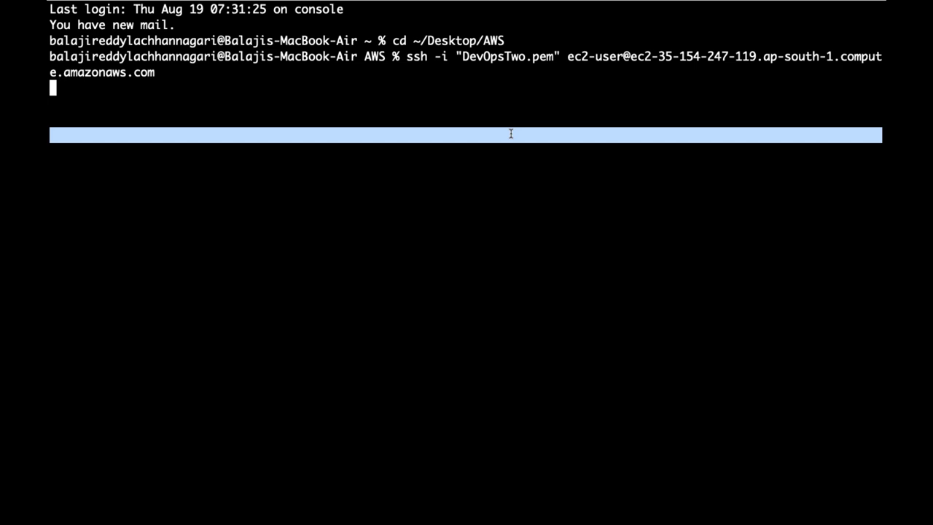
pyautogui.click(387, 123)
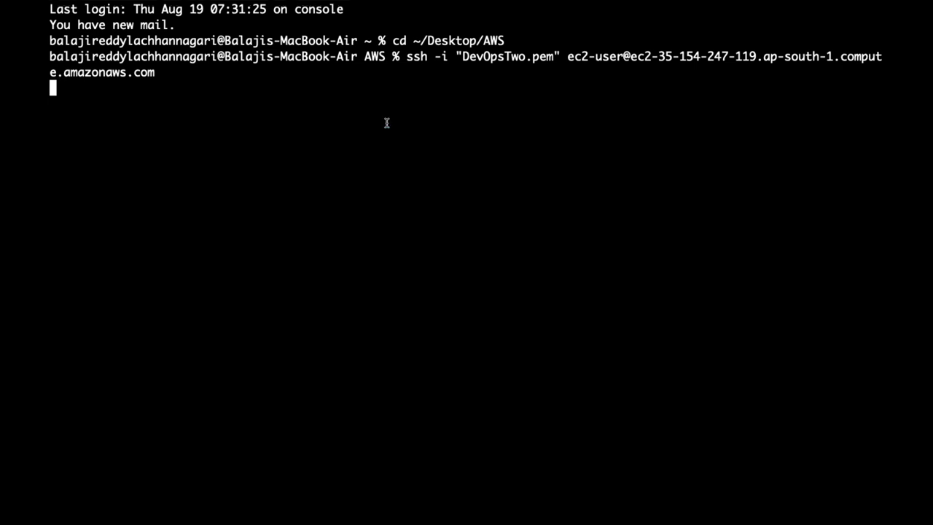
pyautogui.tripleClick(506, 57)
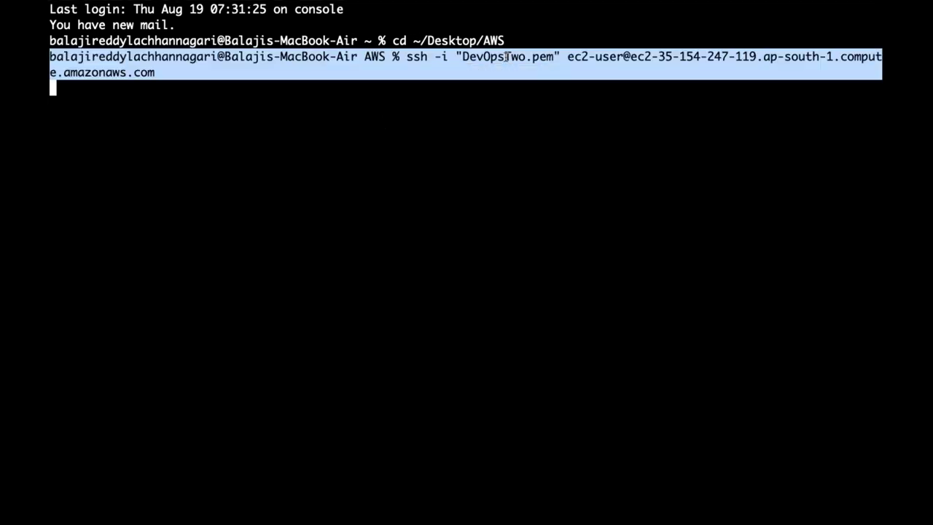
pyautogui.click(363, 301)
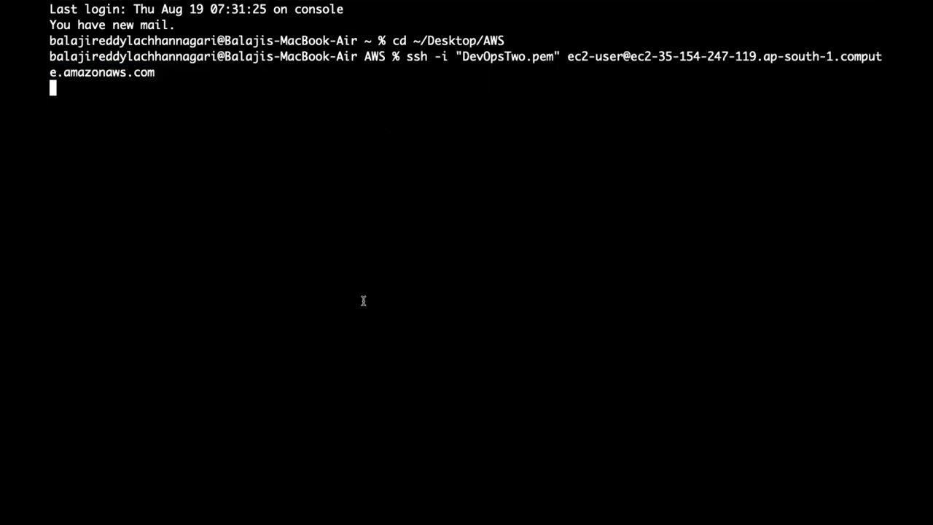
# Switch back to the VPC console in the browser and open the list of internet gateways
pyautogui.press('super+Tab')
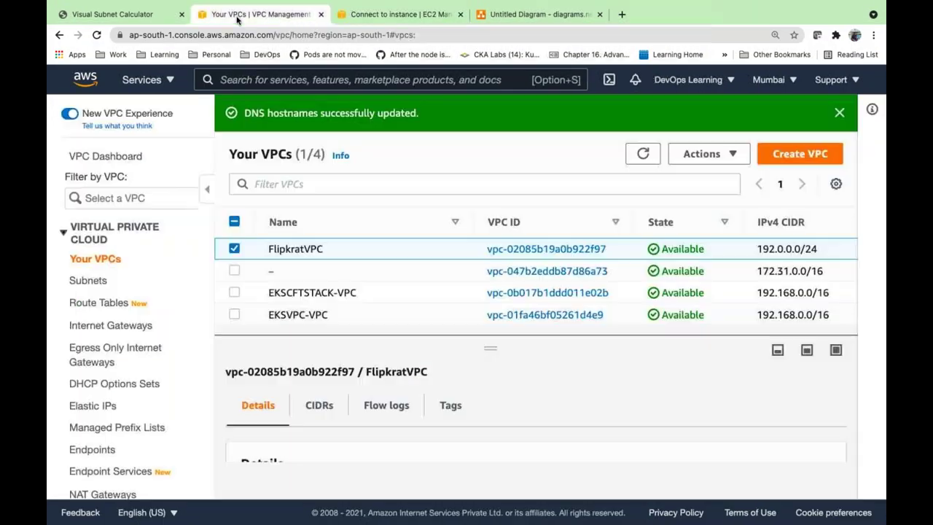
pyautogui.click(241, 16)
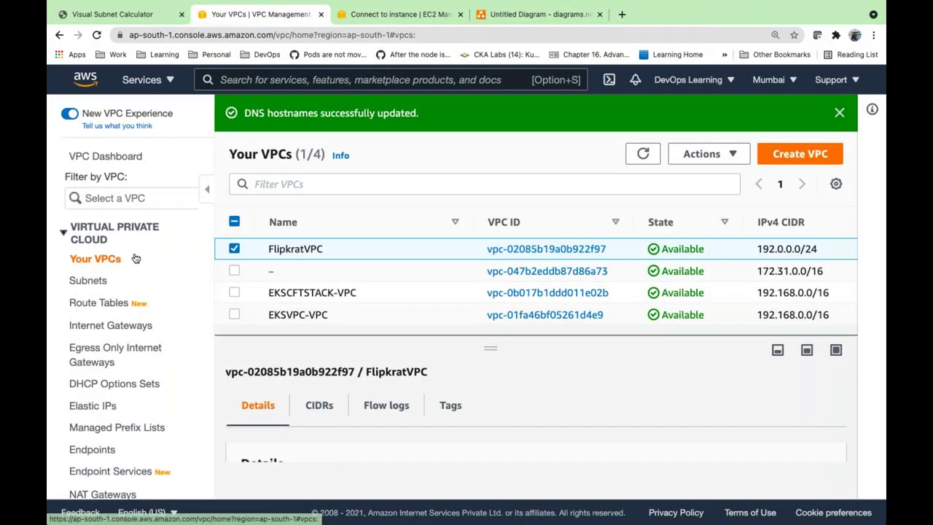
pyautogui.click(109, 325)
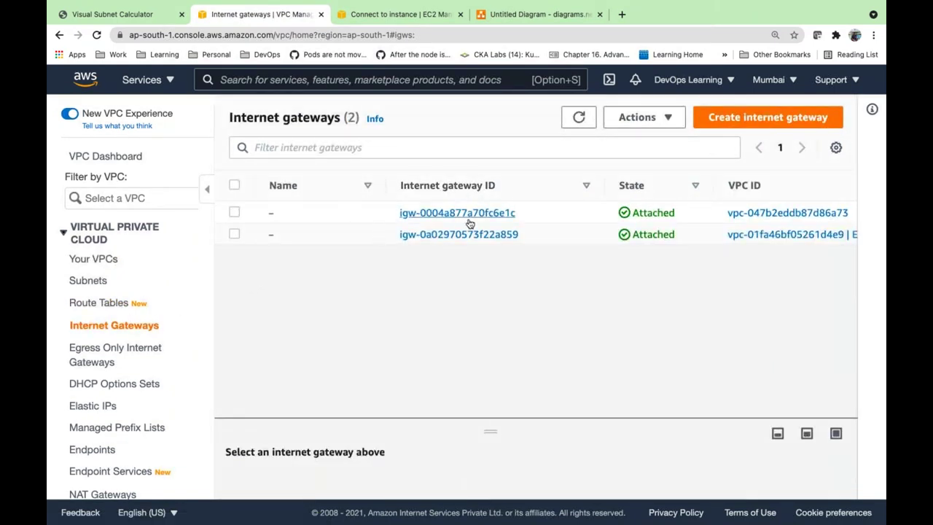
# Create an internet gateway with the name tag FlipkartIGW
pyautogui.click(721, 120)
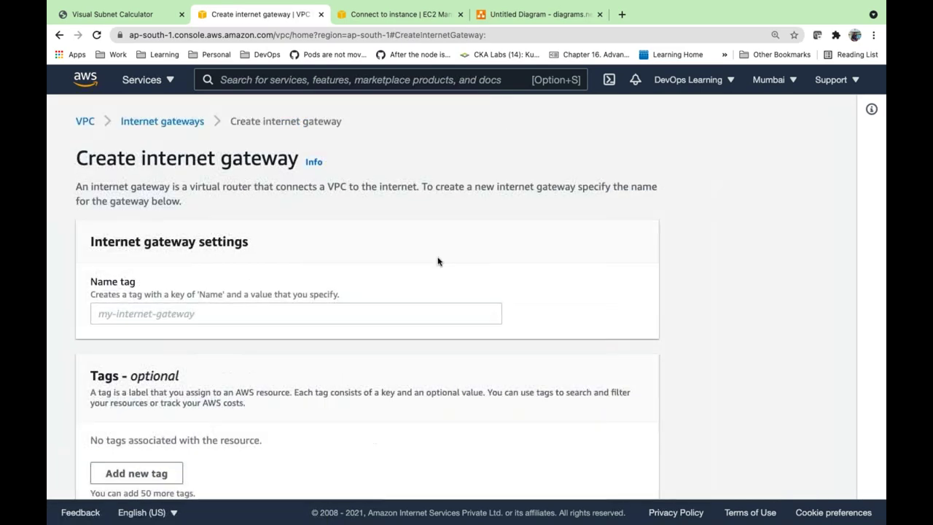
pyautogui.click(255, 322)
pyautogui.write('Flip')
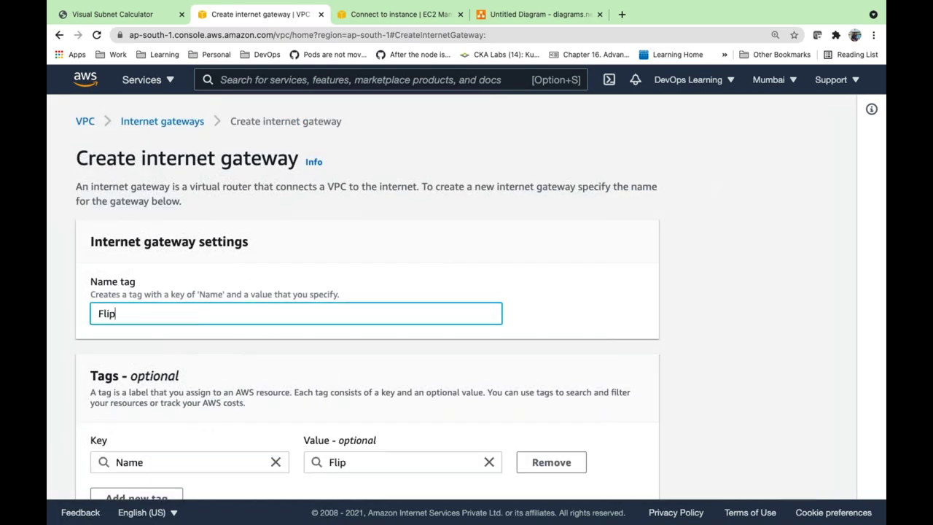
pyautogui.write('kartIGS')
pyautogui.press('BackSpace')
pyautogui.write('W')
pyautogui.scroll(-3, 373, 304)
pyautogui.click(587, 474)
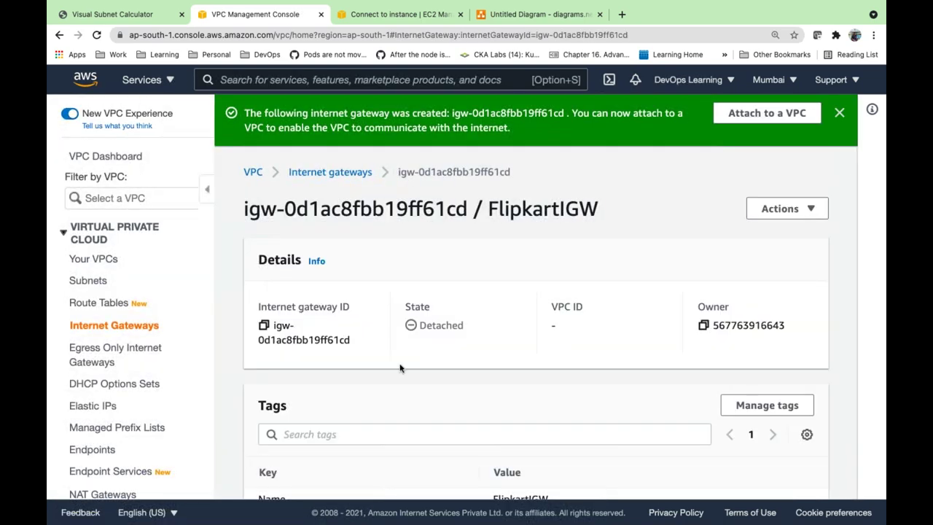
# Return to the internet gateways list, select FlipkartIGW and compare its state and VPC ID with the other gateways
pyautogui.scroll(-1, 402, 368)
pyautogui.click(125, 326)
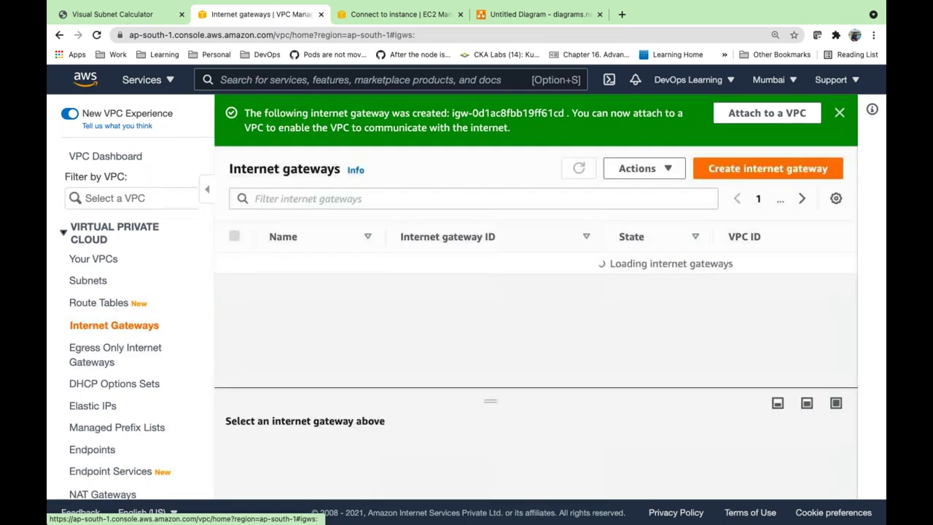
pyautogui.click(234, 307)
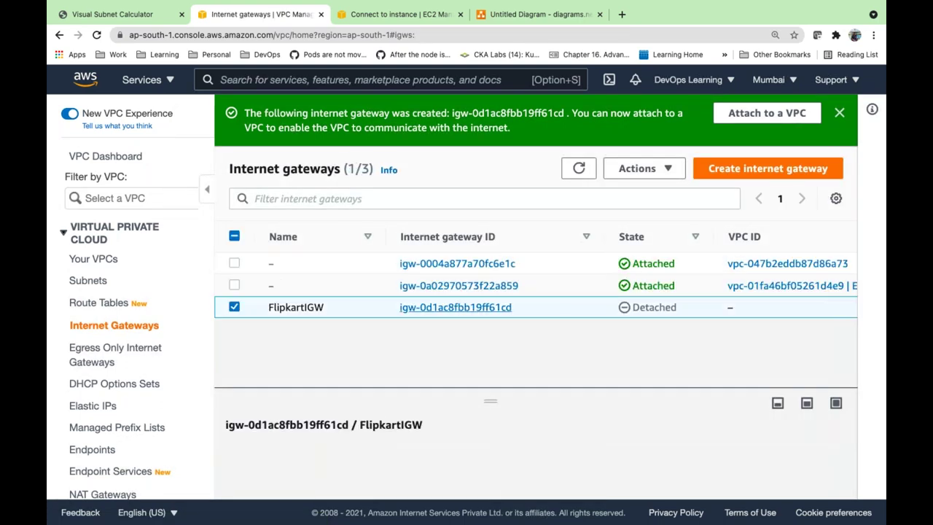
pyautogui.doubleClick(650, 307)
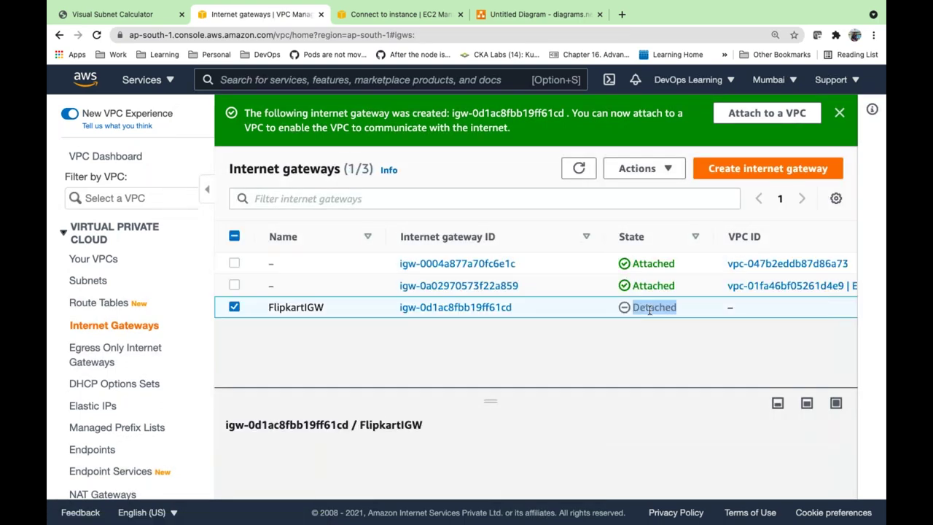
pyautogui.hscroll(2, 620, 306)
pyautogui.hscroll(1, 584, 306)
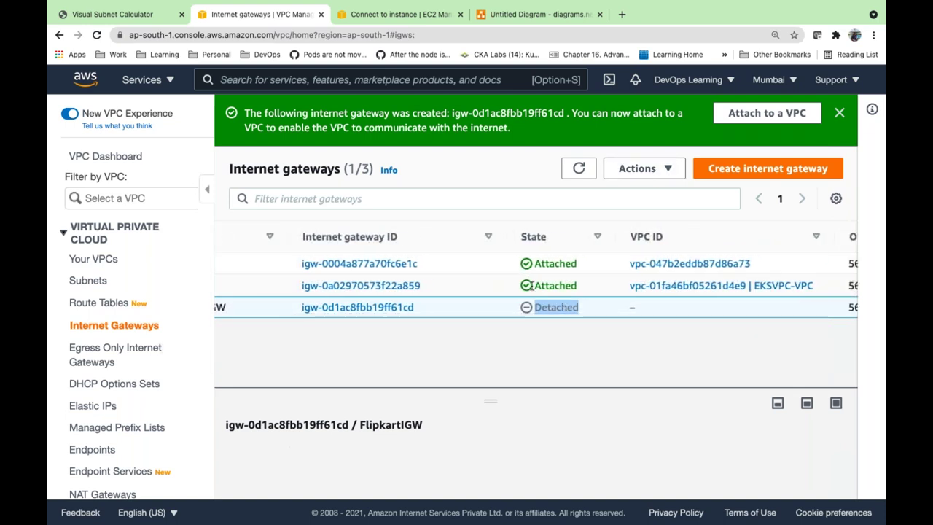
pyautogui.hscroll(-3, 251, 318)
pyautogui.hscroll(5, 365, 306)
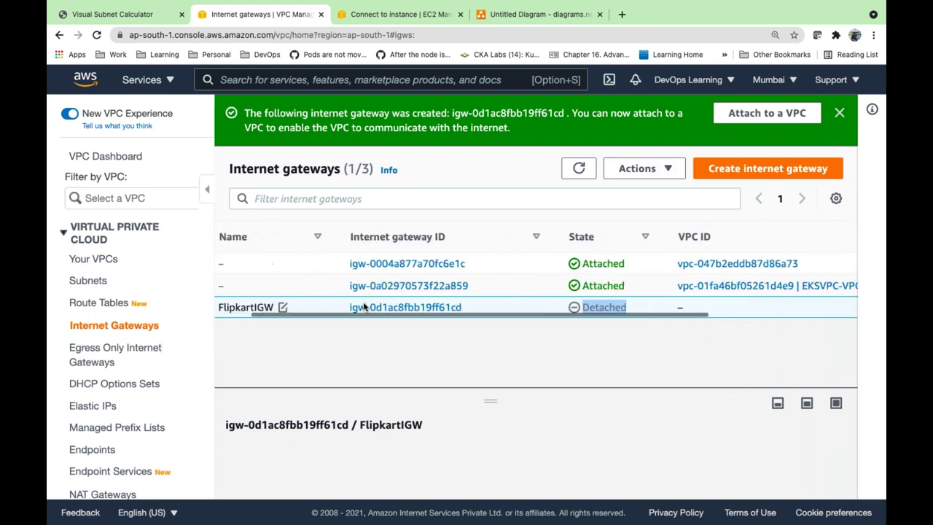
# Start attaching the FlipkartIGW internet gateway to a VPC and choose FlipkratVPC as the target
pyautogui.click(645, 169)
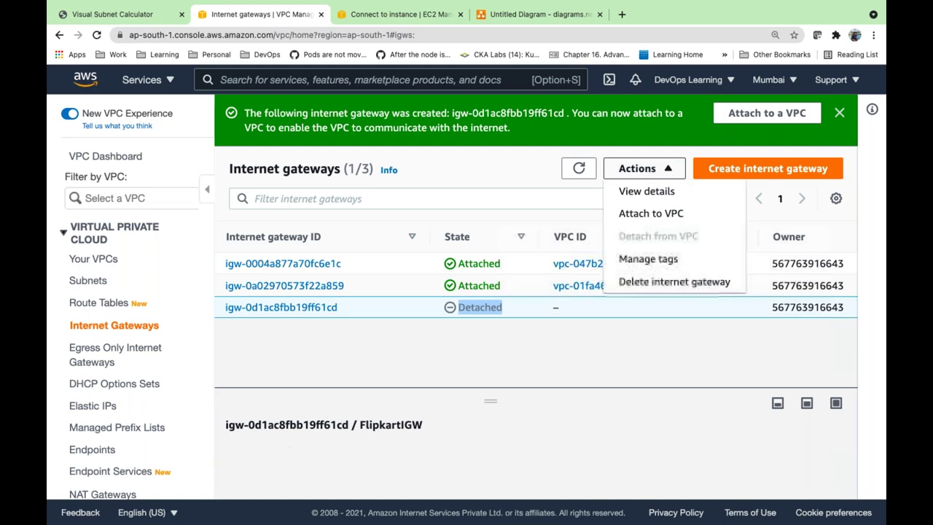
pyautogui.click(650, 213)
pyautogui.click(355, 296)
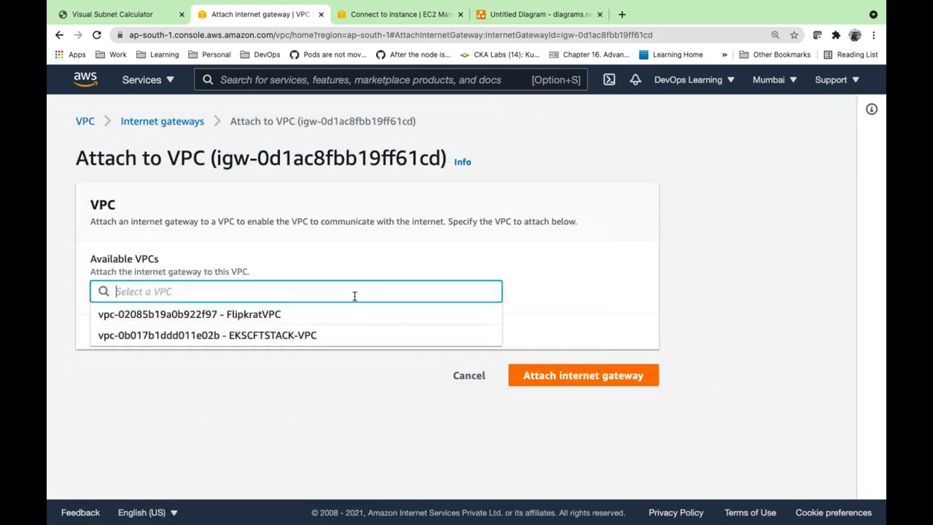
pyautogui.click(317, 313)
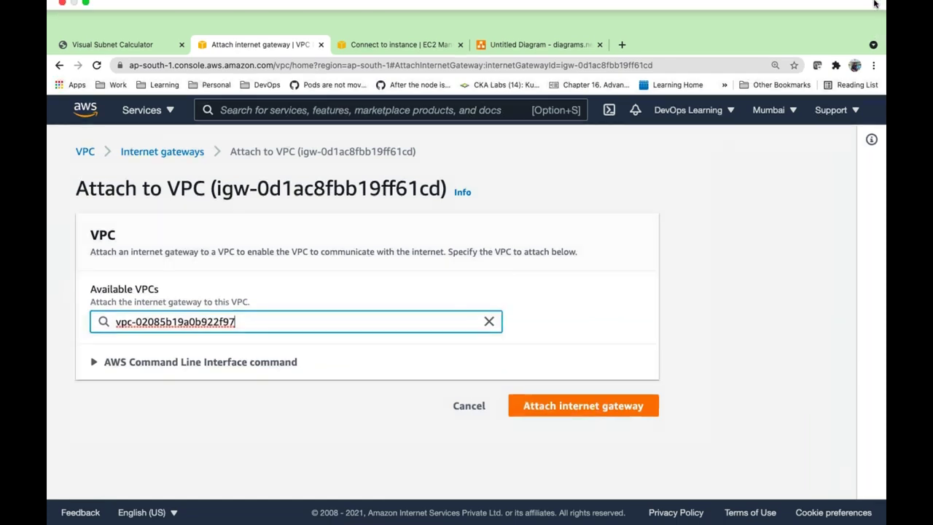
# Expand and review the equivalent AWS CLI command for Linux/Unix/OS X, and attach the internet gateway to the chosen VPC
pyautogui.click(96, 332)
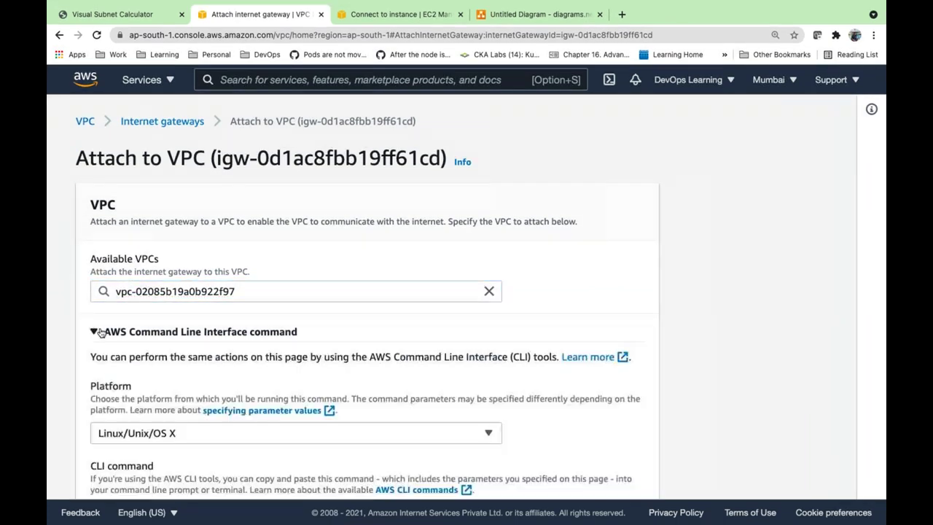
pyautogui.scroll(-3, 280, 401)
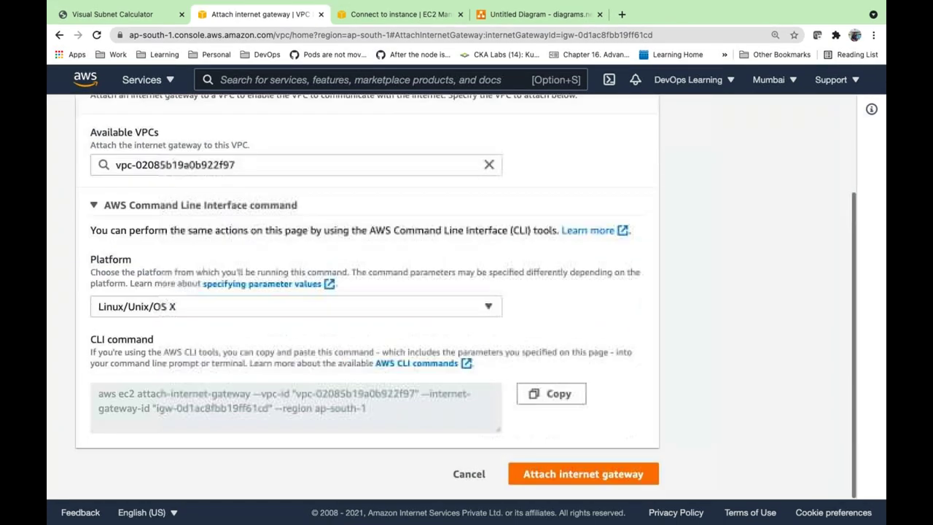
pyautogui.moveTo(371, 411); pyautogui.dragTo(93, 398)
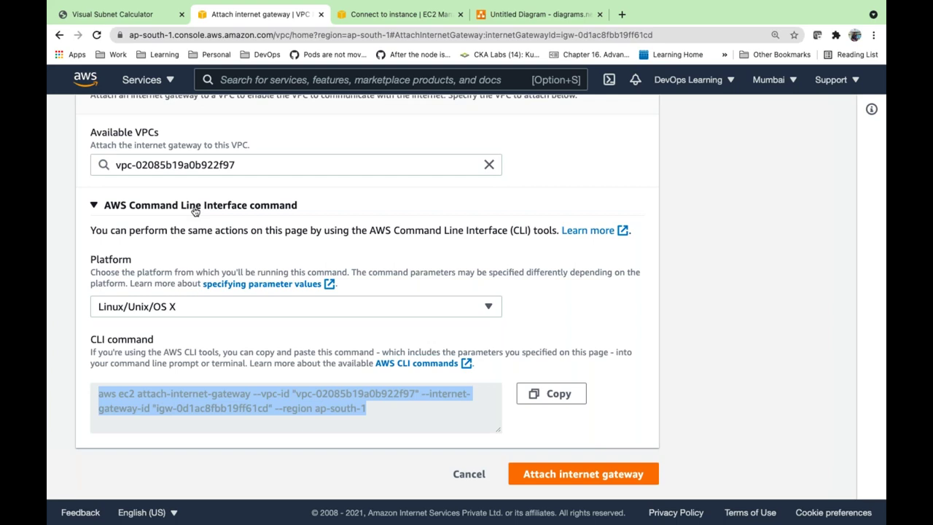
pyautogui.press('super+Tab')
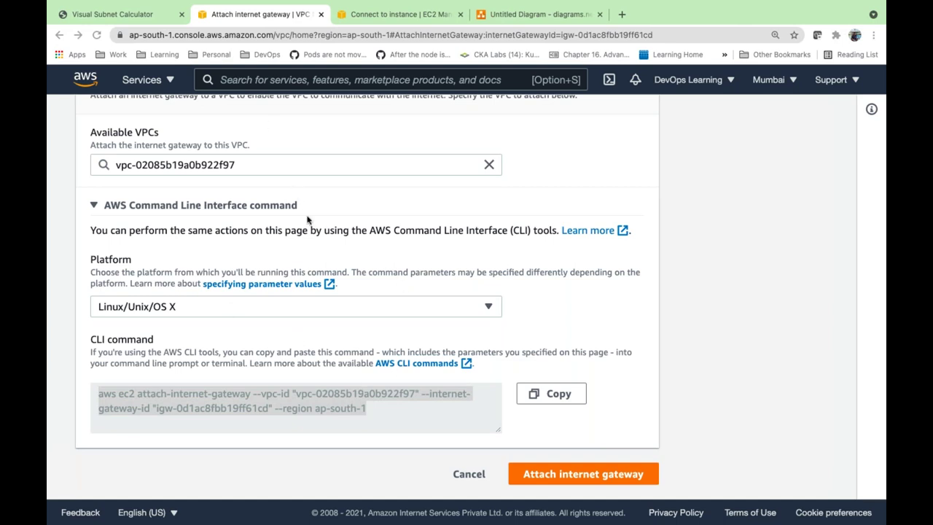
pyautogui.scroll(3, 307, 220)
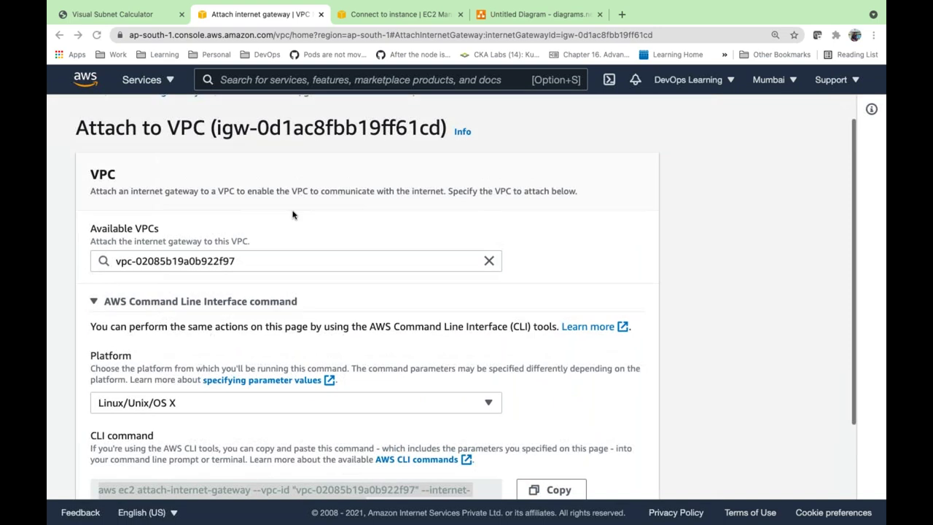
pyautogui.scroll(-3, 293, 214)
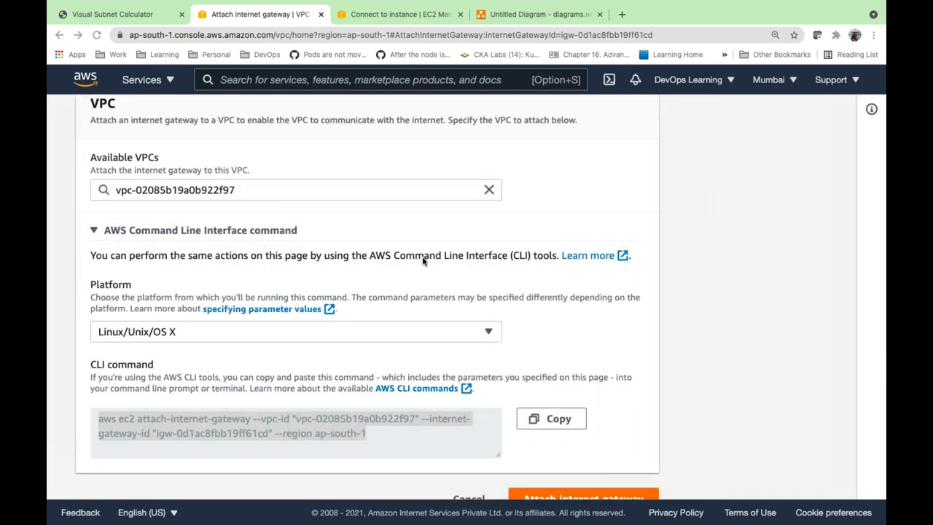
pyautogui.scroll(-1, 423, 260)
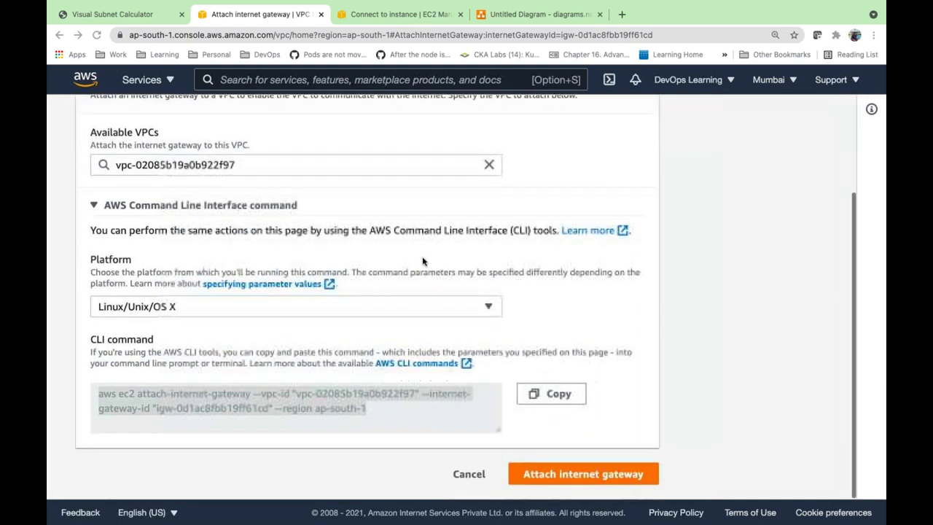
pyautogui.click(590, 474)
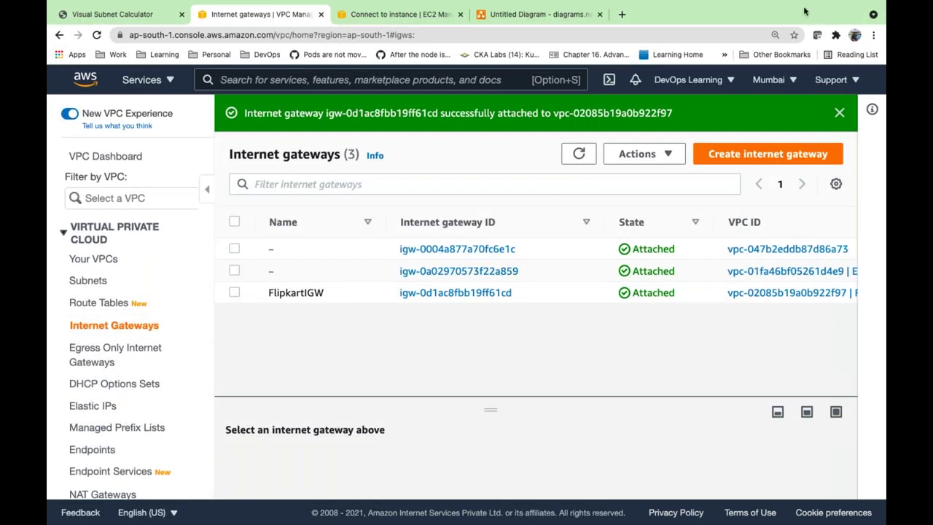
# Refresh the internet gateways list, select FlipkartIGW and check its state and VPC ID
pyautogui.click(576, 157)
pyautogui.click(313, 294)
pyautogui.doubleClick(284, 154)
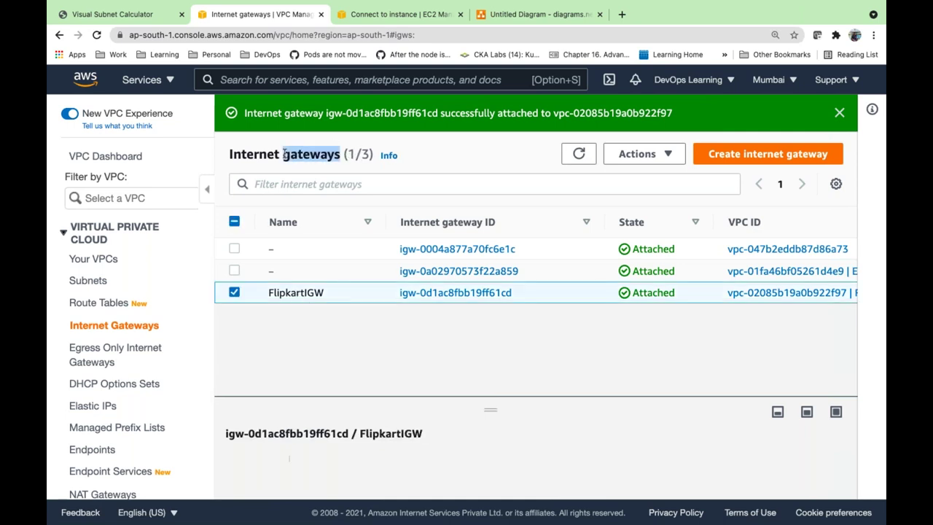
pyautogui.doubleClick(292, 293)
pyautogui.hscroll(6, 387, 295)
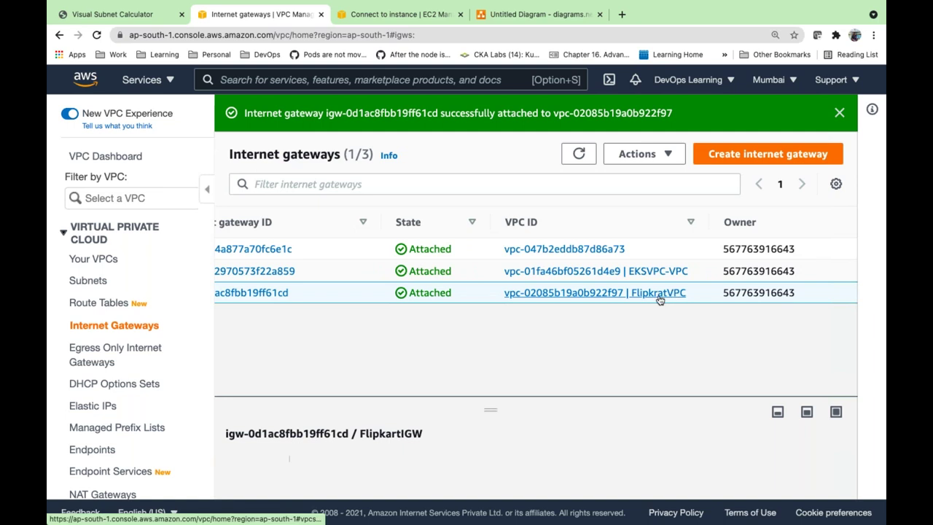
# Switch to the terminal and rerun the previous ssh command that uses the DevOpsTwo.pem key
pyautogui.press('super+Tab')
pyautogui.press('super+Tab')
pyautogui.press('Up')
pyautogui.press('Return')
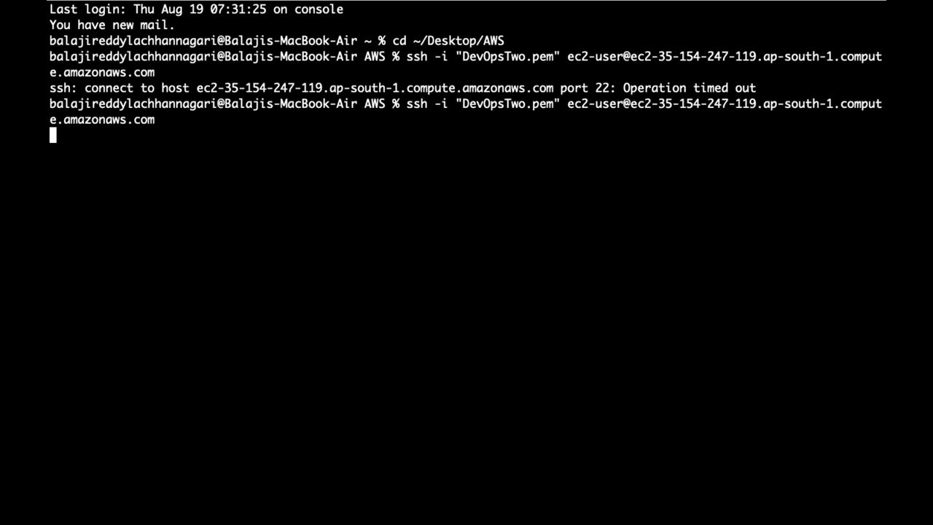
# Switch to the 4_AWS VPC presentation in PowerPoint and show the VPC Architecture slide
pyautogui.press('super+Tab')
pyautogui.press('super+Tab')
pyautogui.press('super+Tab')
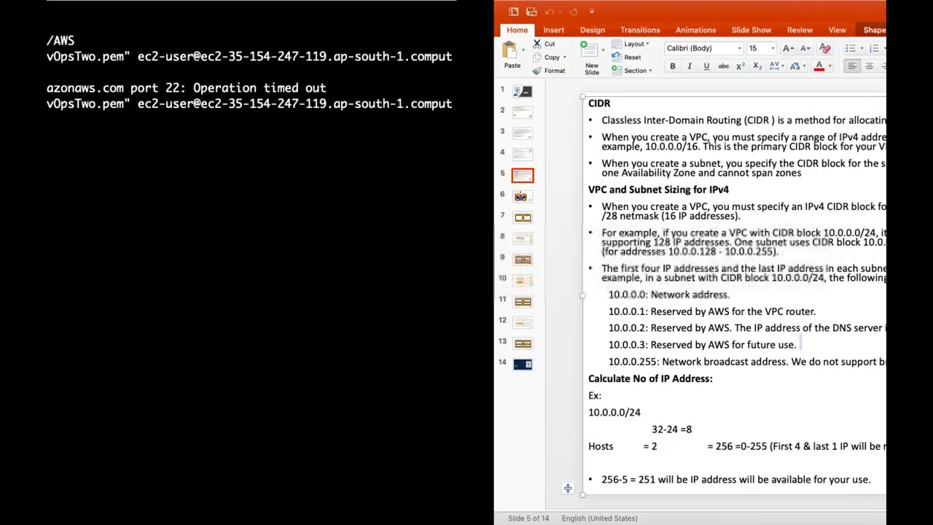
pyautogui.press('Down')
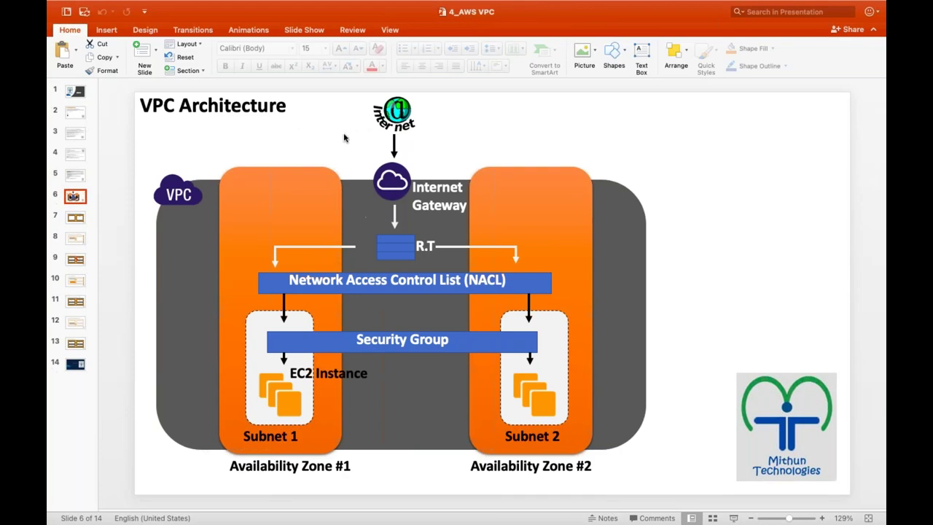
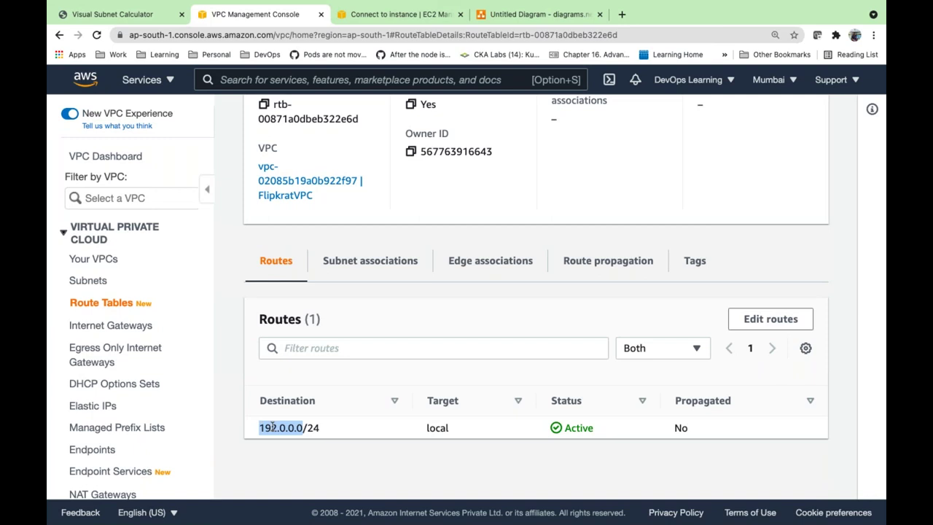
# Check the FlipkratVPC route's destination and target, and record it in the text editor notes as "192.0.0.0/24 --> Local" above the VPC line
pyautogui.tripleClick(288, 428)
pyautogui.doubleClick(440, 427)
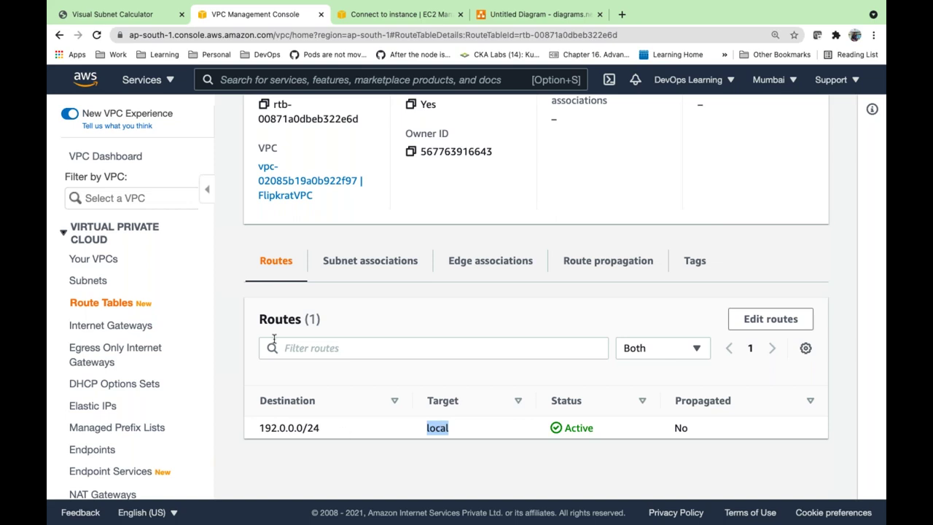
pyautogui.press('super+Tab')
pyautogui.press('super+Tab')
pyautogui.press('super+Tab')
pyautogui.press('super+Tab')
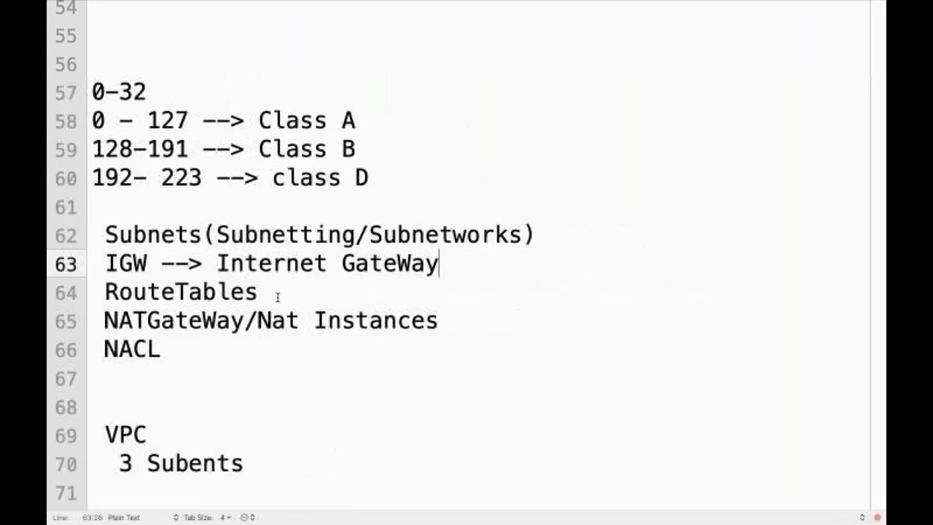
pyautogui.click(191, 415)
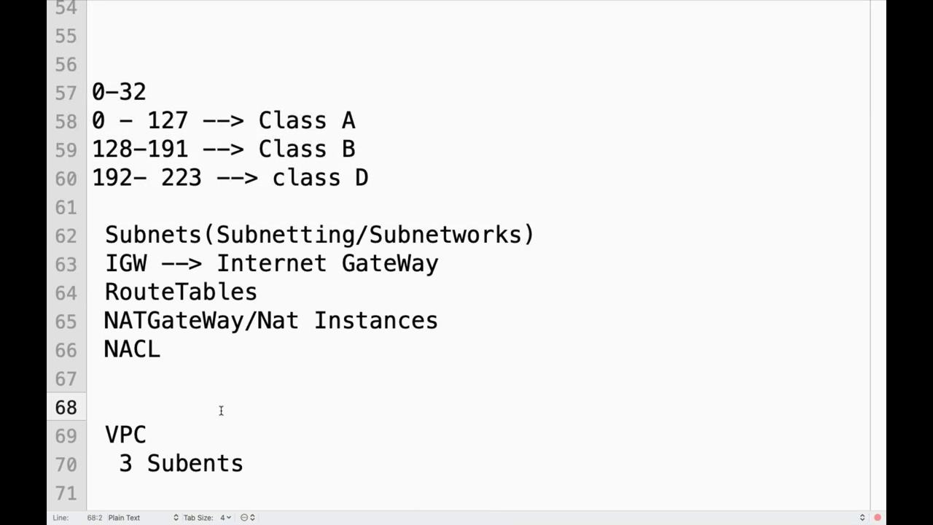
pyautogui.press('Return')
pyautogui.press('BackSpace')
pyautogui.write('192')
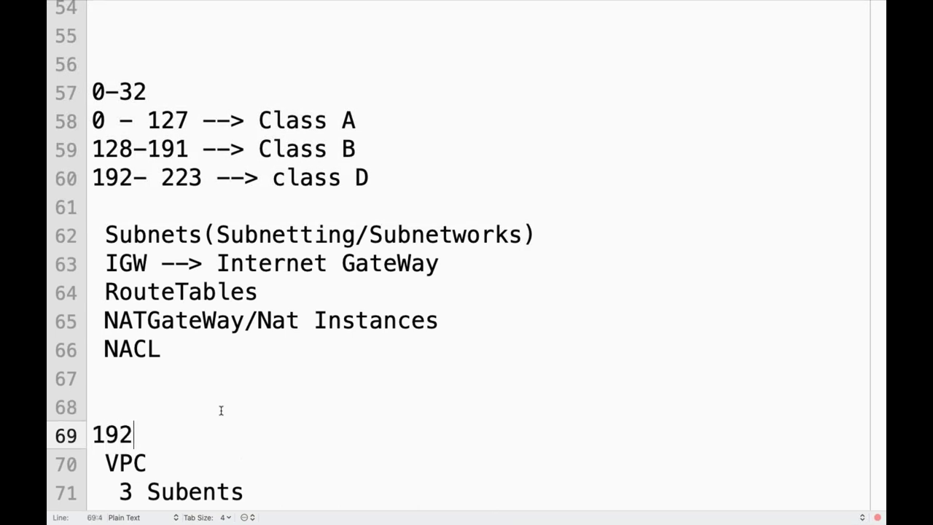
pyautogui.write('.0.0')
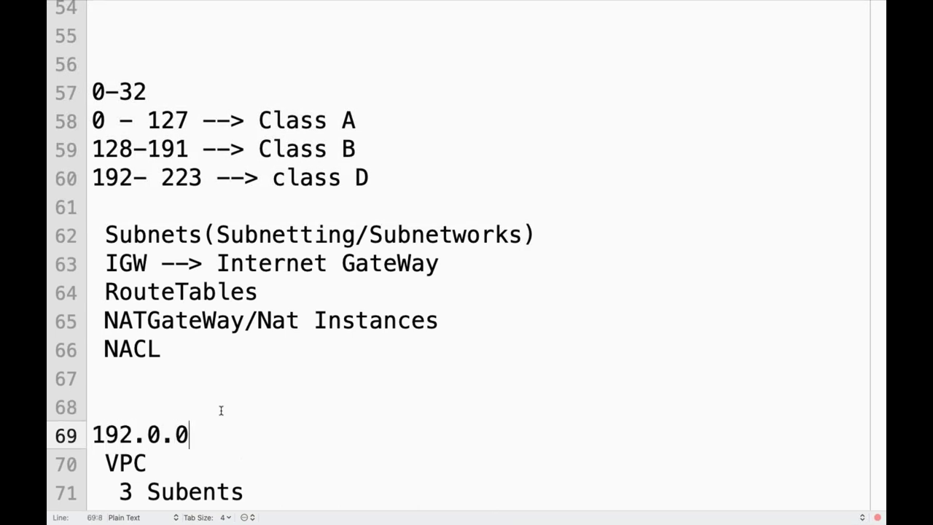
pyautogui.write('.0/2')
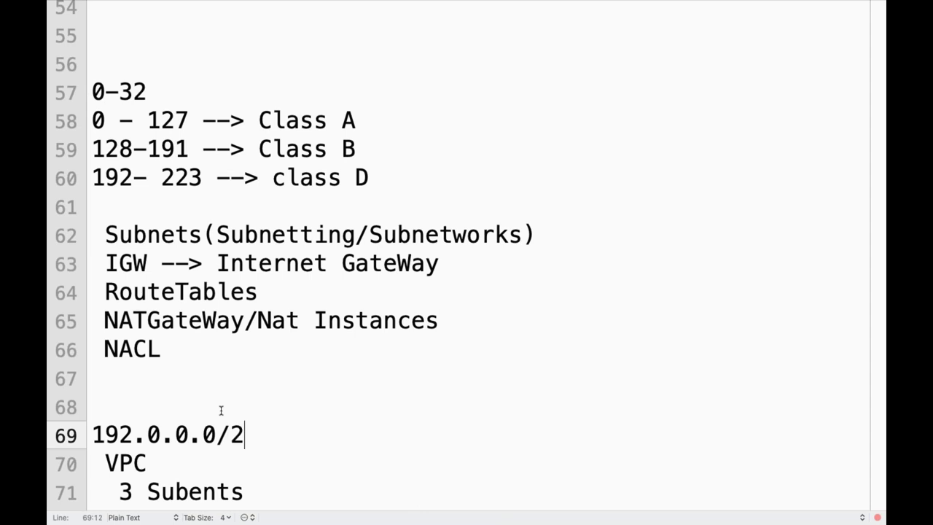
pyautogui.write('4 --> Locaal')
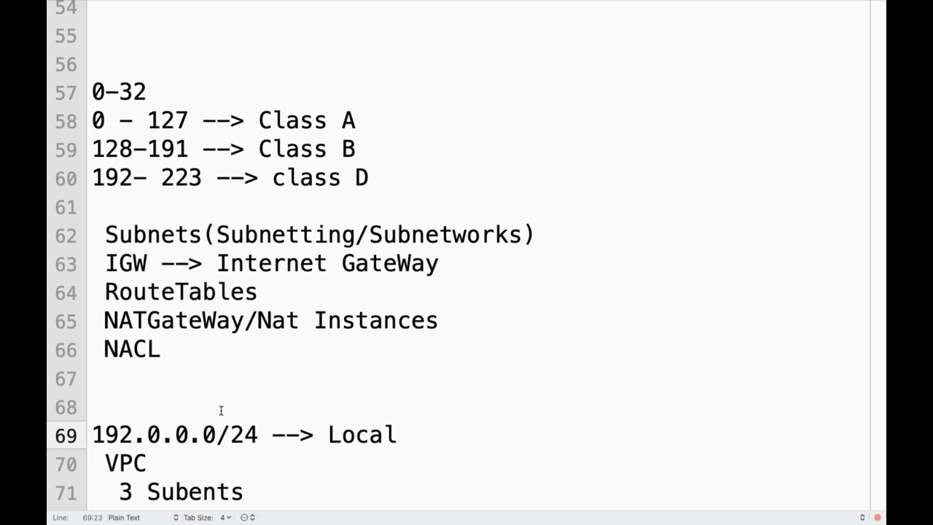
# Switch to the diagrams.net drawing in the browser and place a small square inside the upper subnet box of zone 1A
pyautogui.press('super+Tab')
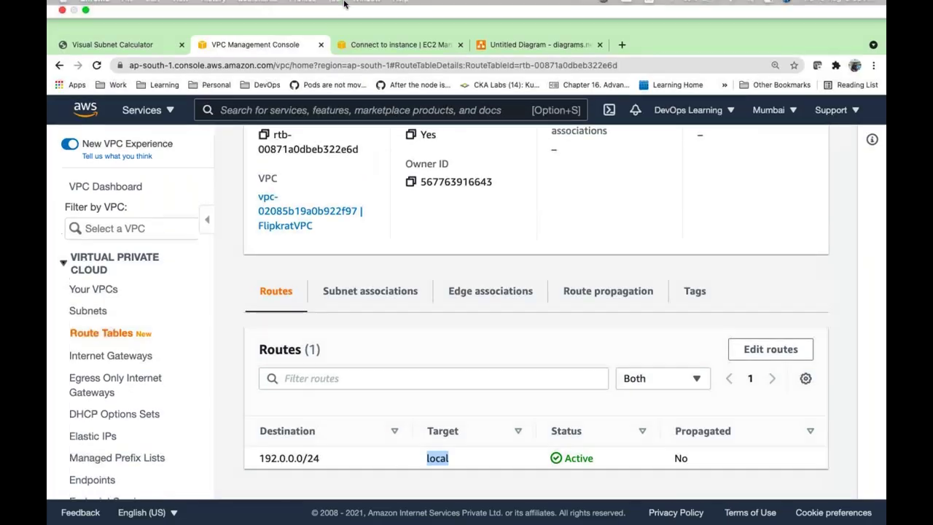
pyautogui.click(556, 44)
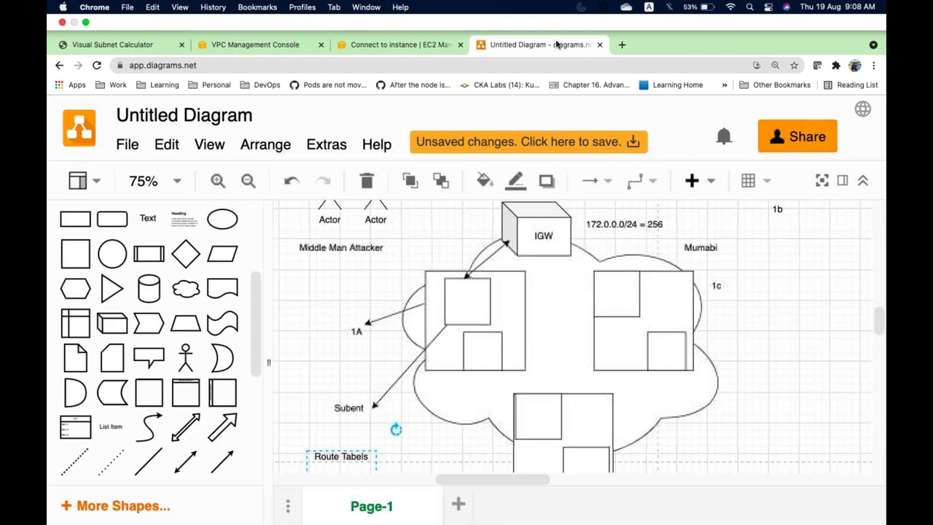
pyautogui.click(467, 301)
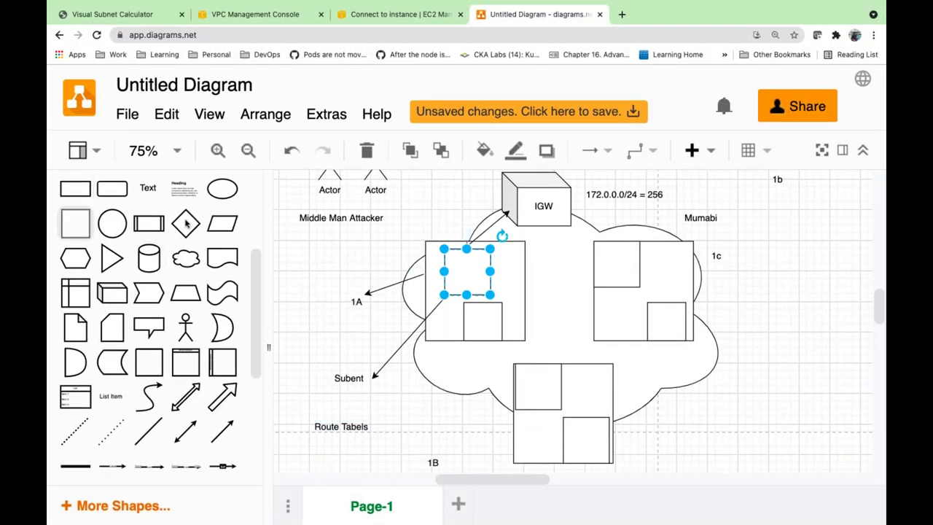
pyautogui.moveTo(74, 230); pyautogui.dragTo(446, 278)
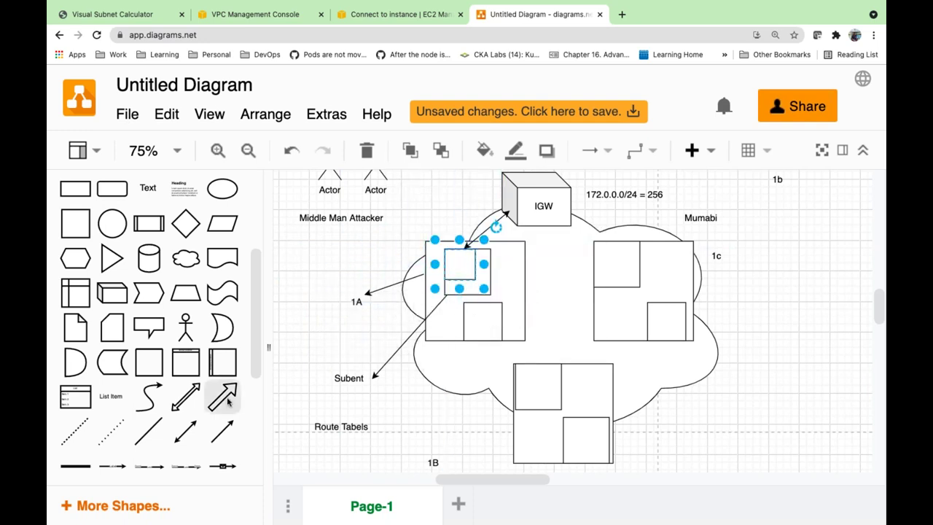
# Add an arrow from the new small square in zone 1A to the upper subnet box in zone 1c
pyautogui.click(529, 321)
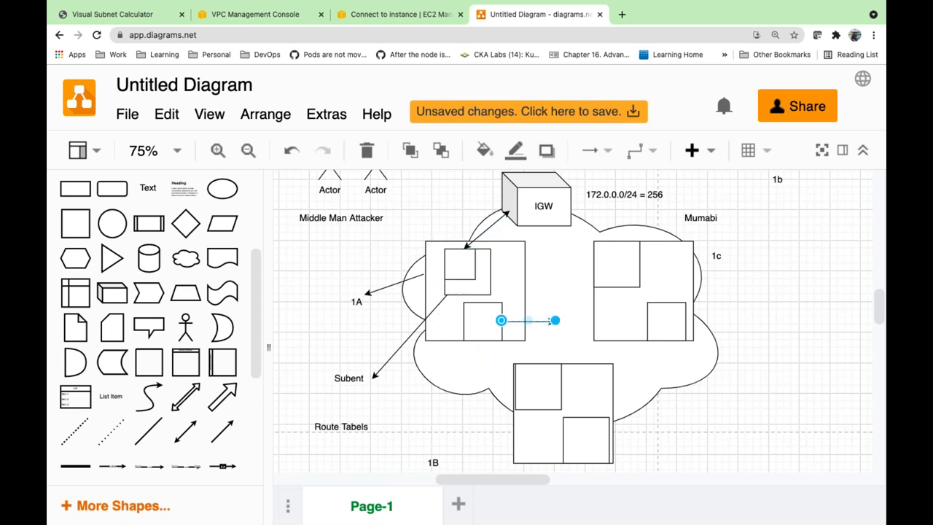
pyautogui.moveTo(501, 320); pyautogui.dragTo(474, 263)
pyautogui.moveTo(554, 321); pyautogui.dragTo(412, 215)
pyautogui.moveTo(475, 263); pyautogui.dragTo(593, 274)
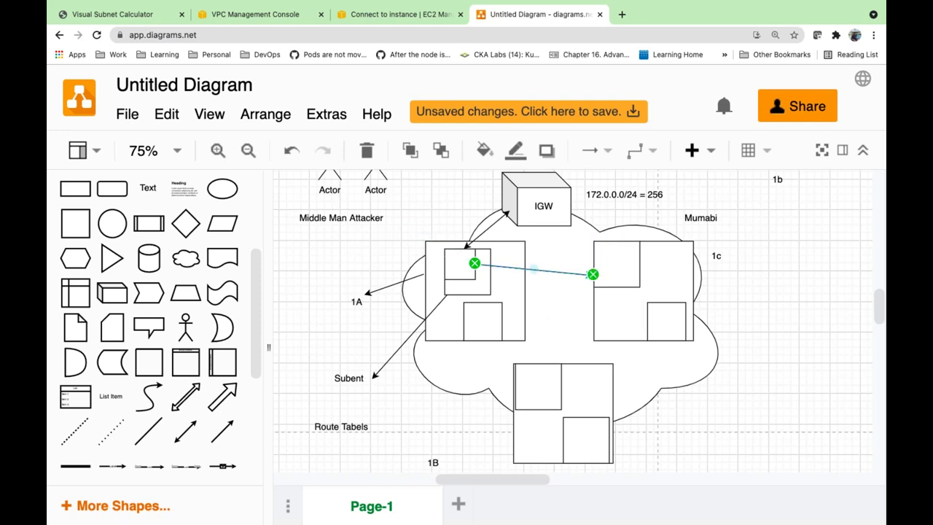
# Label the arrow between the 1A and 1c subnets with 192.0.0.0/24
pyautogui.click(459, 267)
pyautogui.doubleClick(525, 267)
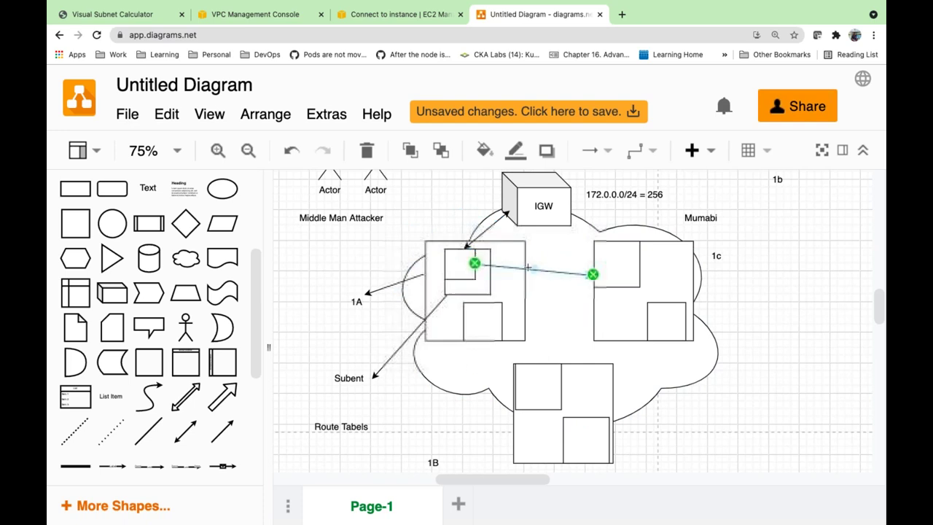
pyautogui.write('192')
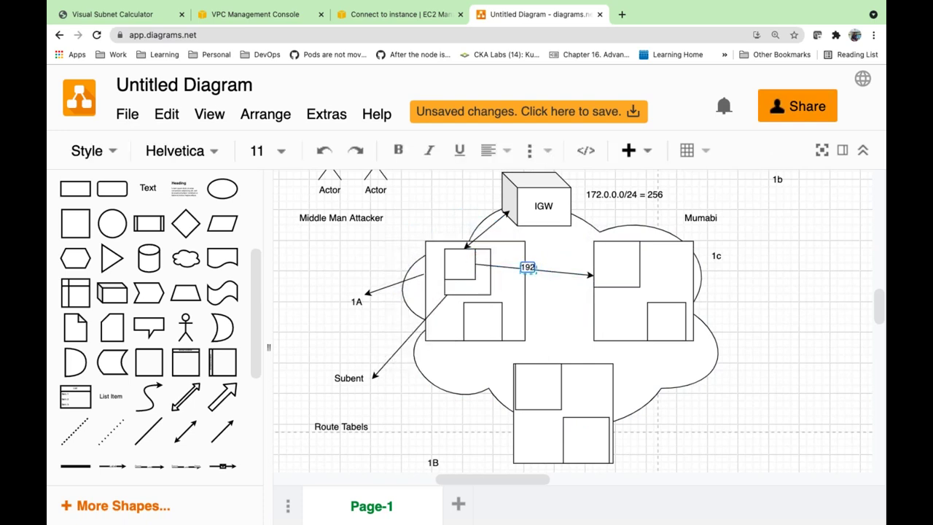
pyautogui.write('.0.0.0/24')
pyautogui.hotkey('ctrl', 'a')
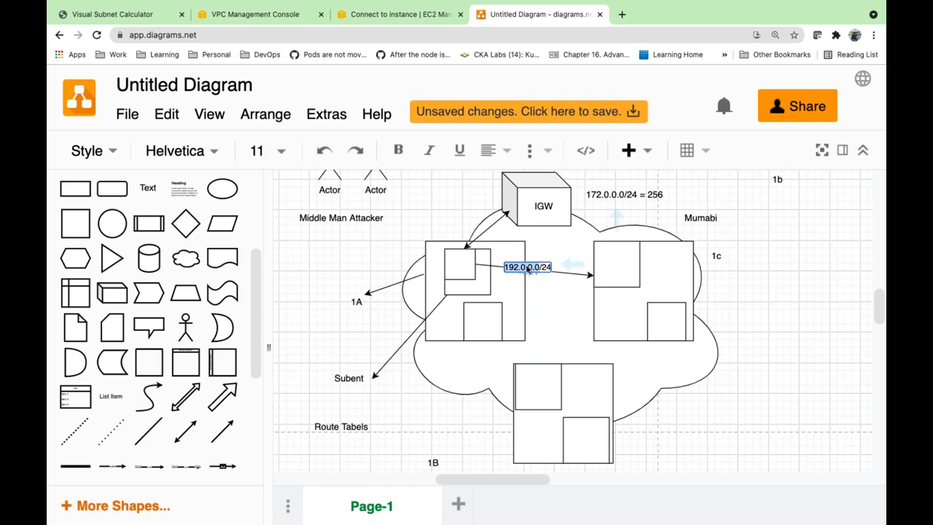
# Return to the FlipkratVPC route table's routes in the VPC Management Console
pyautogui.press('super+Tab')
pyautogui.press('super+Tab')
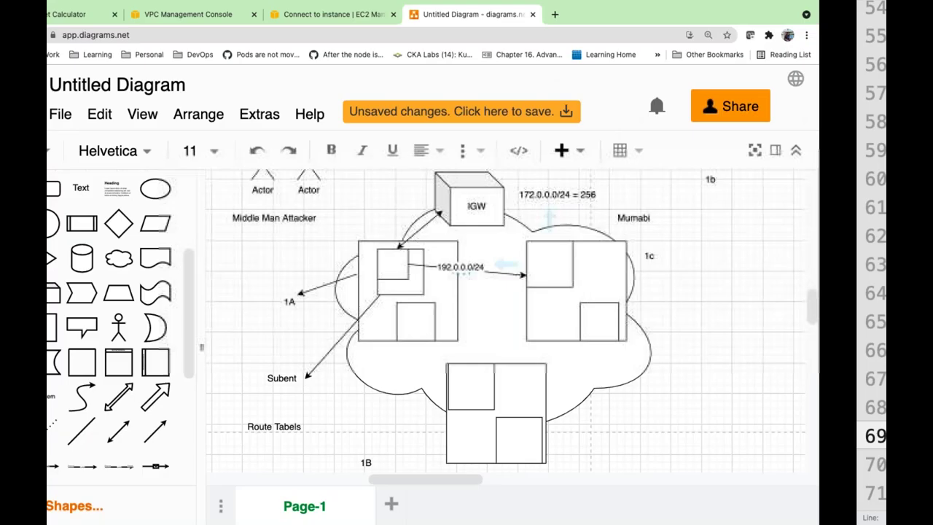
pyautogui.click(375, 23)
pyautogui.click(238, 16)
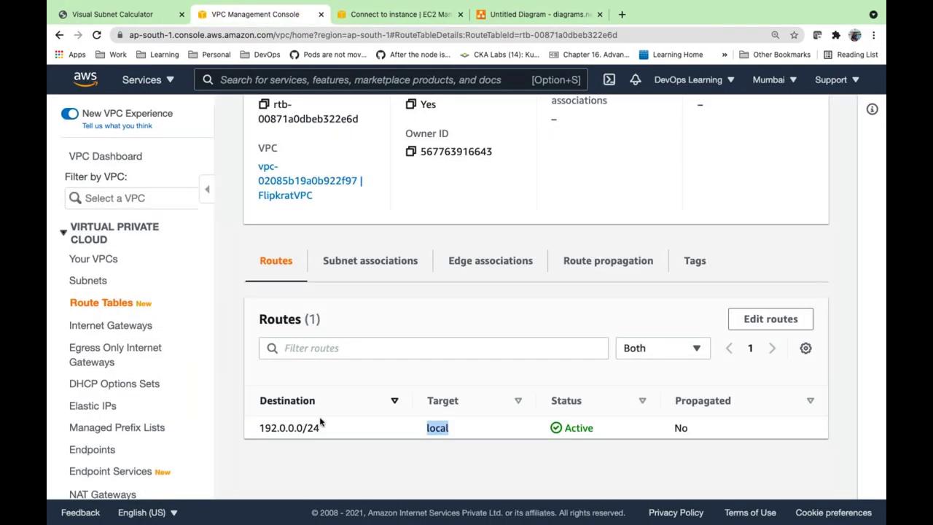
# Examine the destination and target of the route in FlipkratVPC's main route table
pyautogui.doubleClick(277, 427)
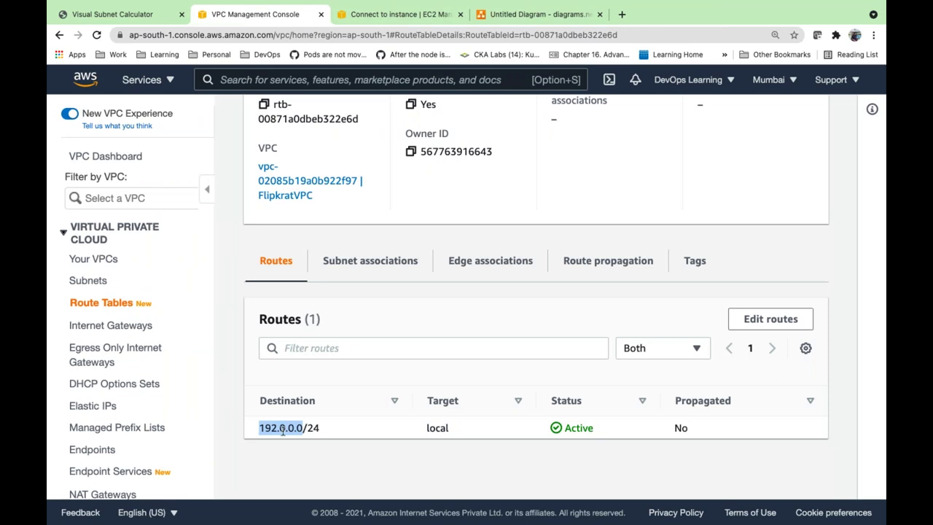
pyautogui.moveTo(283, 431); pyautogui.dragTo(311, 428)
pyautogui.click(438, 430)
pyautogui.doubleClick(438, 430)
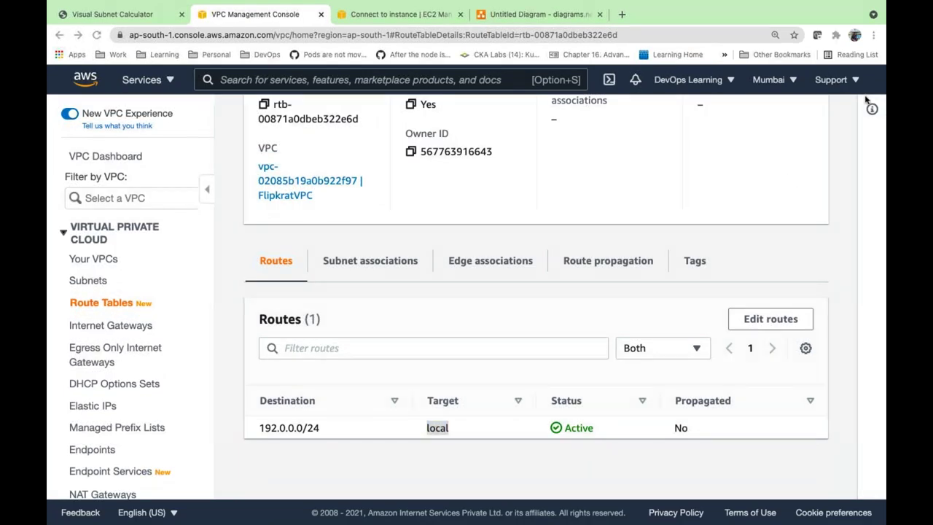
pyautogui.doubleClick(288, 428)
pyautogui.click(288, 428)
pyautogui.doubleClick(288, 428)
pyautogui.click(288, 428)
pyautogui.moveTo(288, 428); pyautogui.dragTo(320, 428)
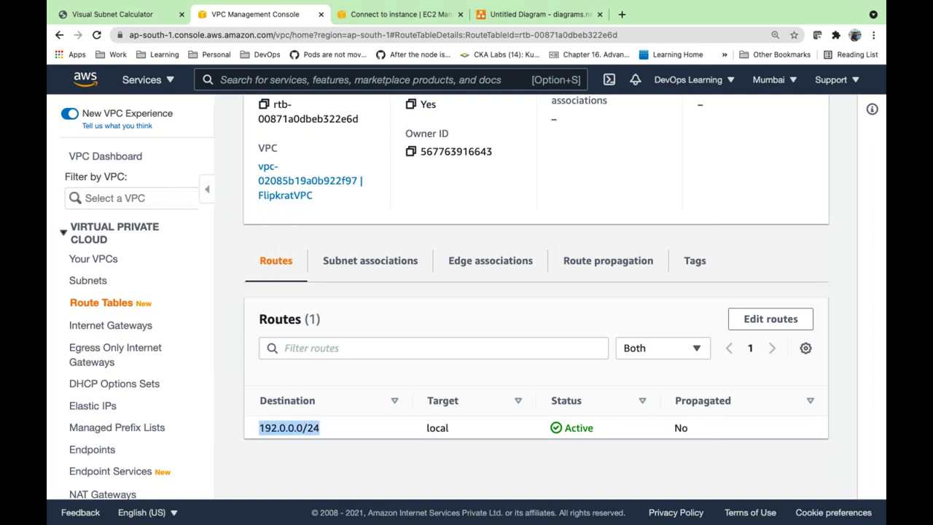
pyautogui.click(288, 428)
pyautogui.doubleClick(288, 428)
pyautogui.scroll(2, 288, 428)
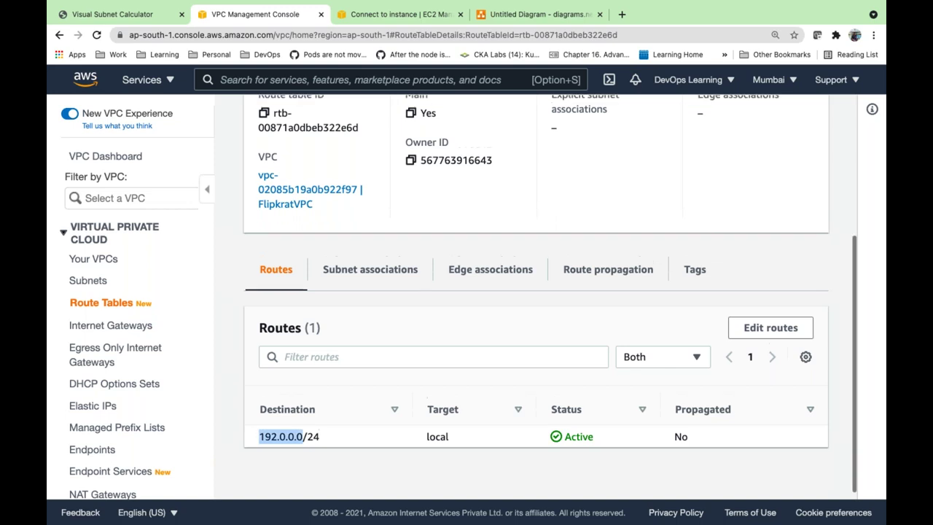
pyautogui.scroll(3, 536, 292)
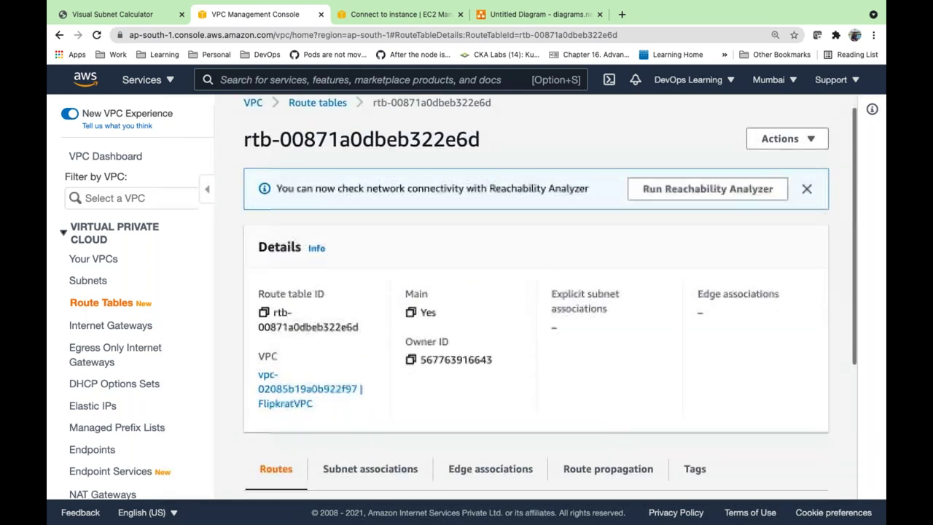
pyautogui.scroll(-5, 536, 292)
pyautogui.moveTo(260, 428); pyautogui.dragTo(320, 428)
pyautogui.click(273, 430)
pyautogui.doubleClick(273, 430)
pyautogui.click(284, 430)
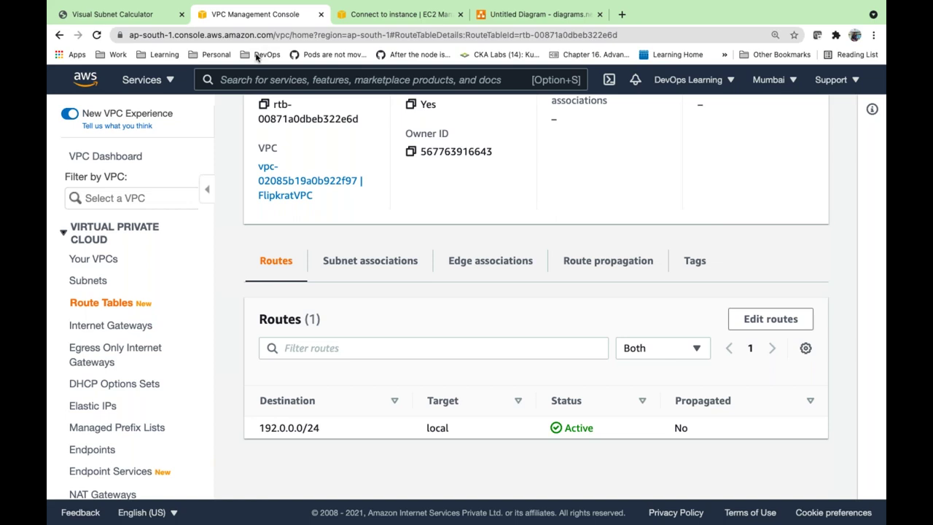
pyautogui.click(371, 22)
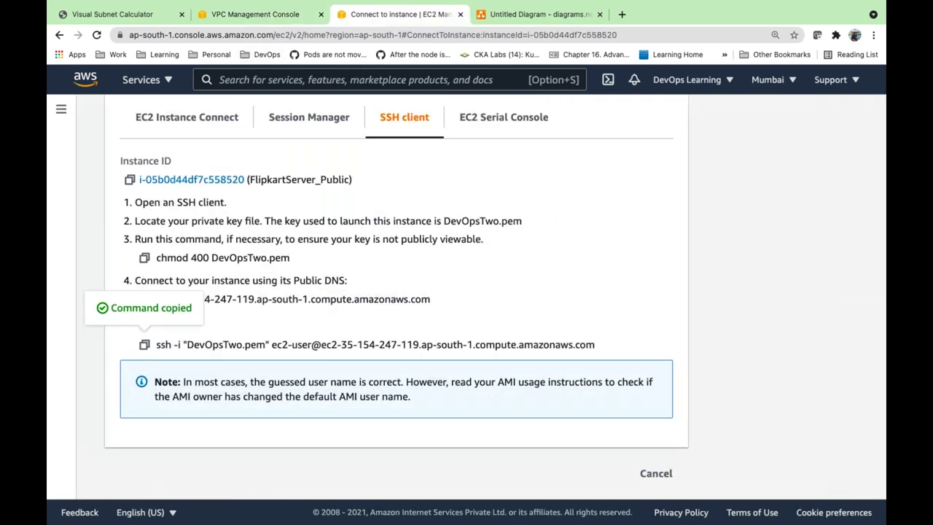
pyautogui.click(255, 16)
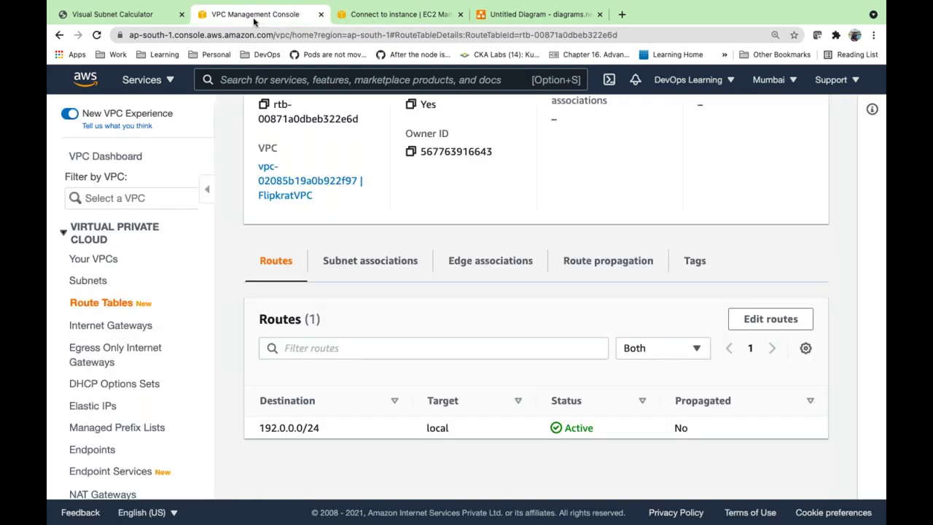
# Switch to the diagrams.net drawing and place a square outside the cloud, beside the Subent label
pyautogui.click(522, 21)
pyautogui.click(468, 266)
pyautogui.click(468, 266)
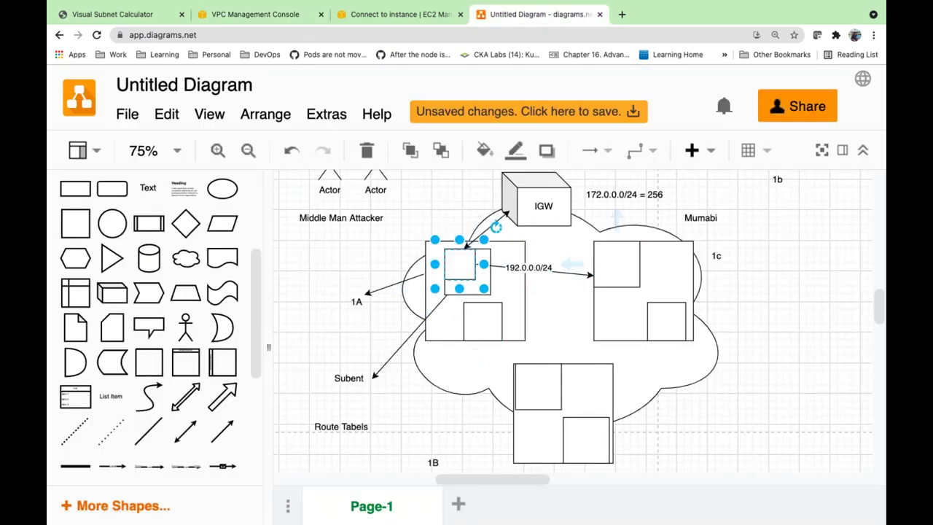
pyautogui.moveTo(621, 266); pyautogui.dragTo(623, 267)
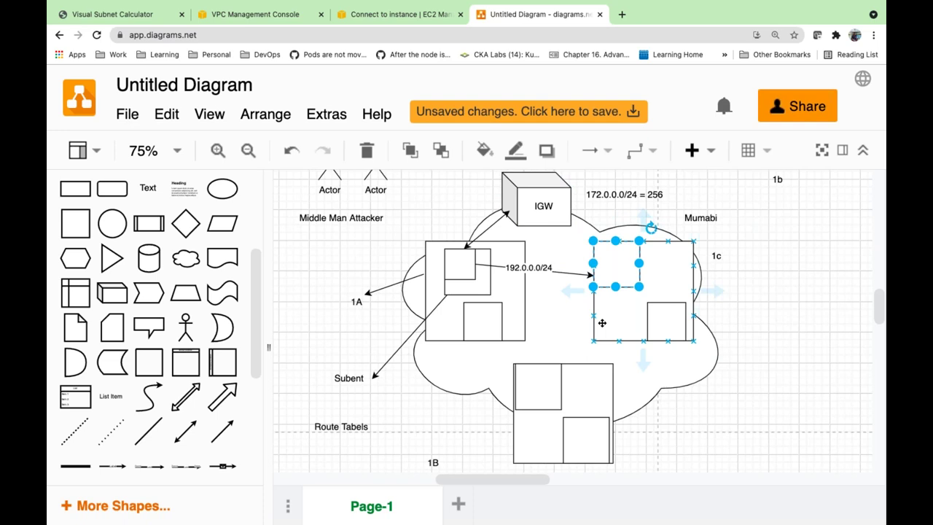
pyautogui.hscroll(-5, 602, 323)
pyautogui.moveTo(77, 223)
pyautogui.moveTo(77, 223); pyautogui.dragTo(334, 390)
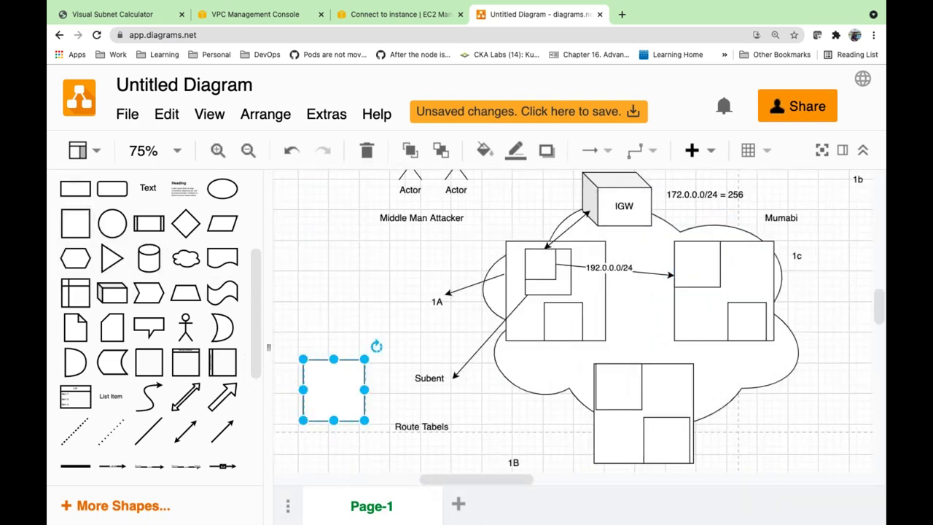
# Draw an arrow from the square outside the cloud to the small square in zone 1A, and delete it
pyautogui.moveTo(231, 432); pyautogui.dragTo(544, 272)
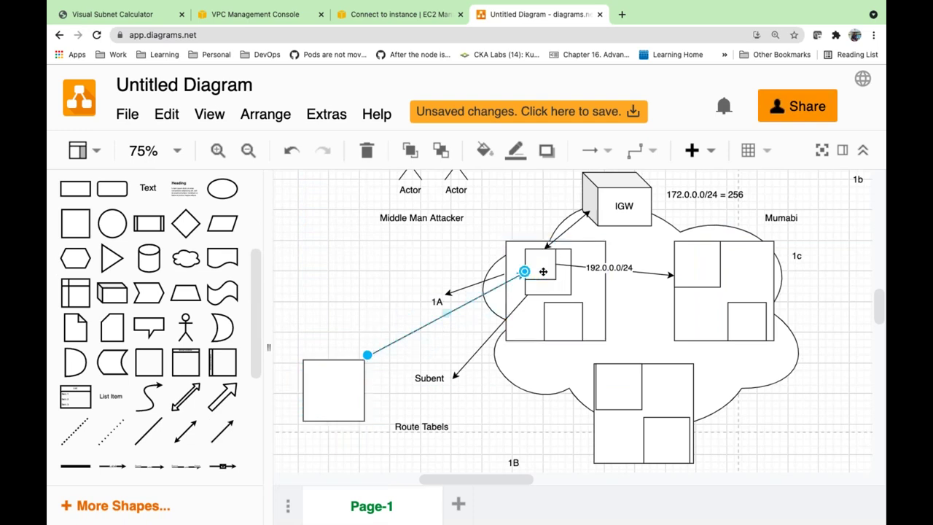
pyautogui.click(331, 383)
pyautogui.click(541, 274)
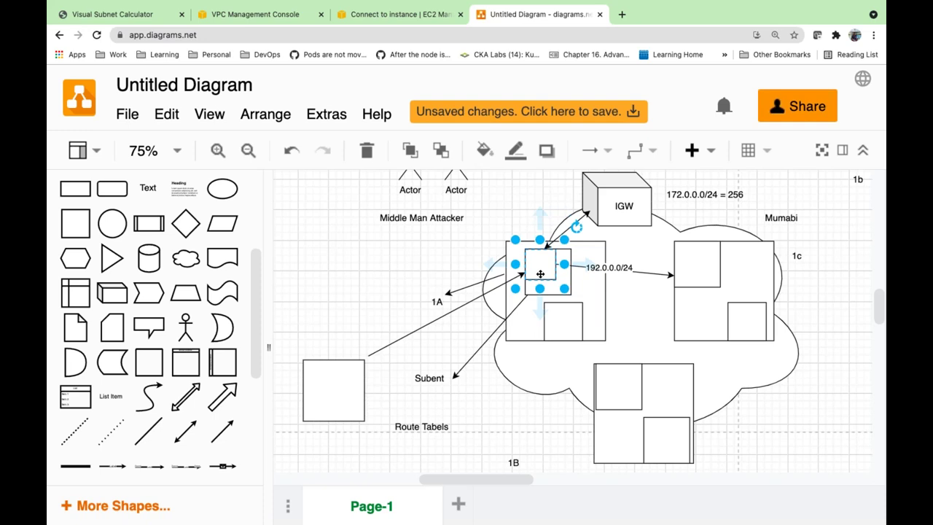
pyautogui.click(523, 272)
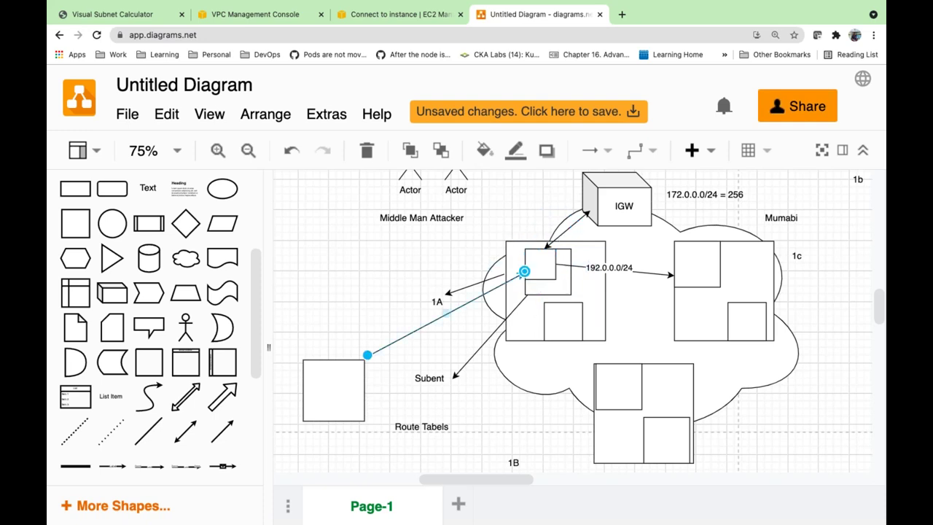
pyautogui.press('Delete')
pyautogui.click(529, 262)
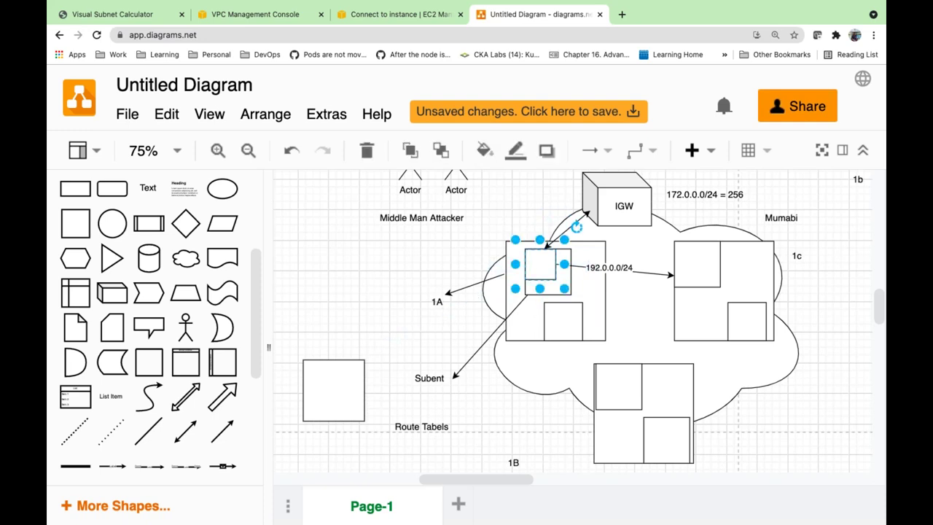
pyautogui.click(627, 205)
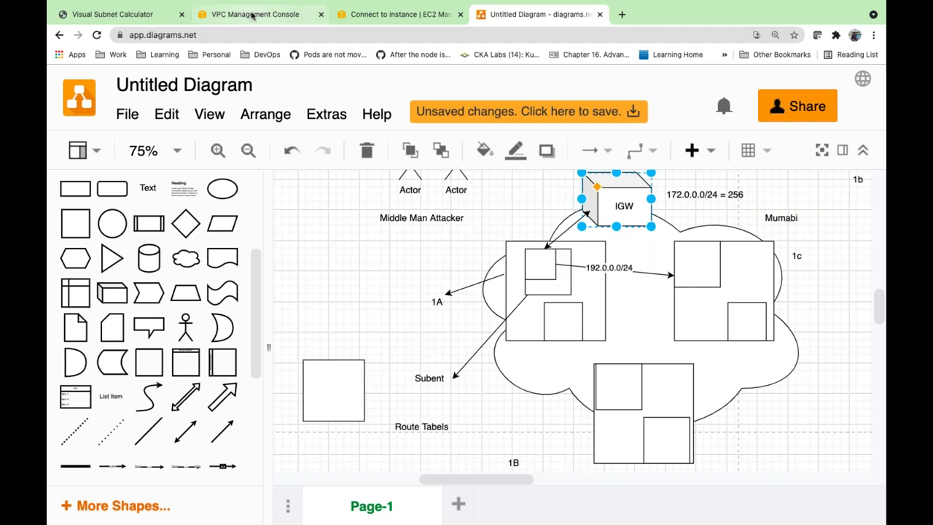
# Return to the VPC Management Console and open the list of route tables
pyautogui.click(360, 22)
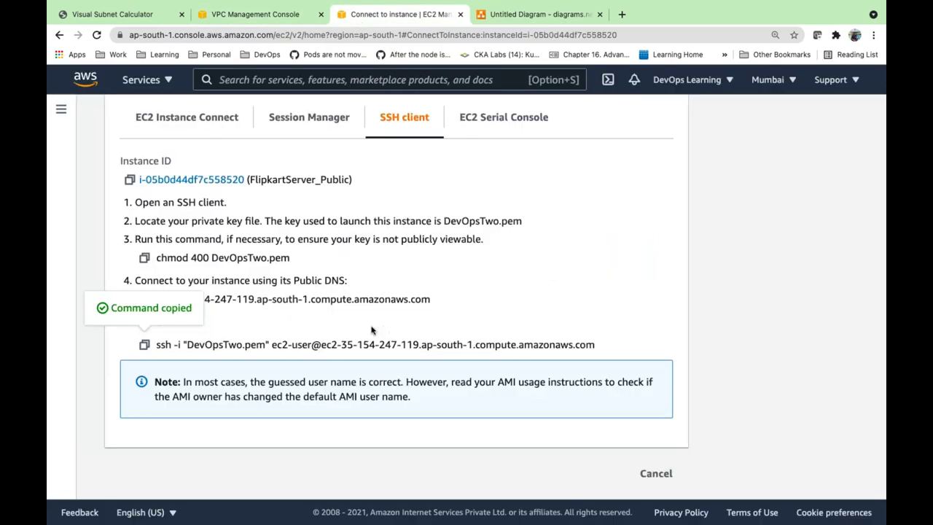
pyautogui.click(234, 15)
pyautogui.scroll(5, 375, 212)
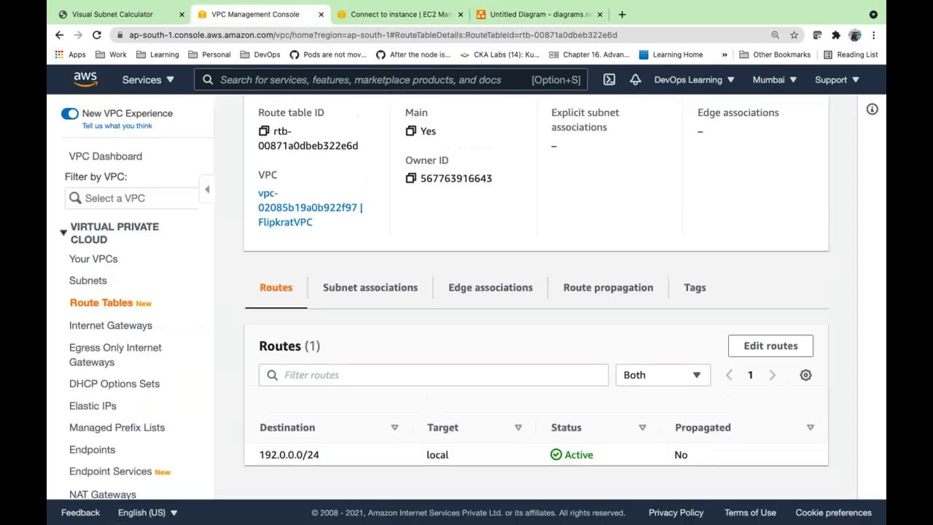
pyautogui.click(328, 130)
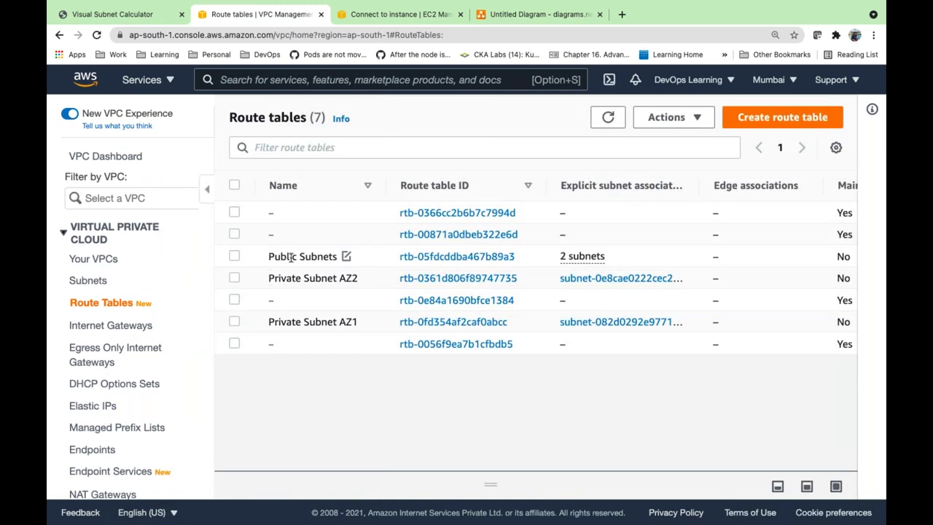
# Start creating a route table named FlikartVPC_PublicRoute
pyautogui.click(738, 121)
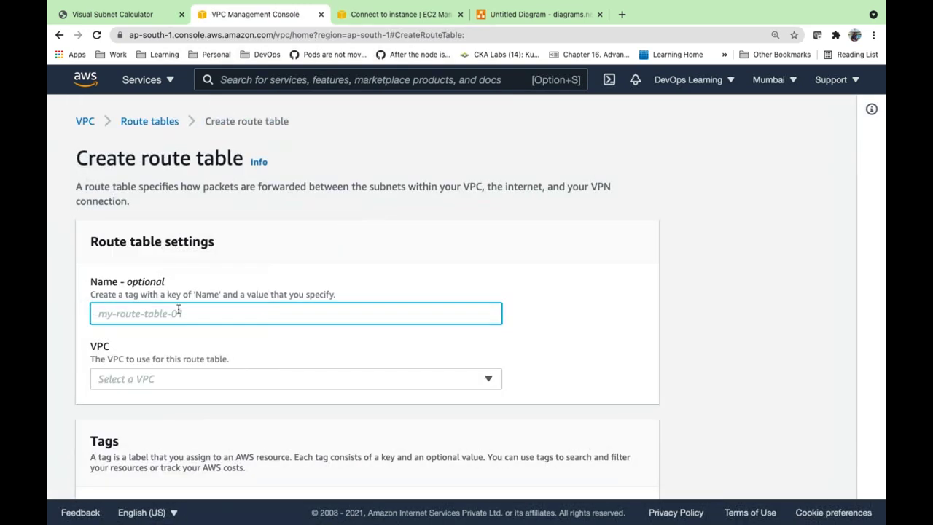
pyautogui.write('Flikart')
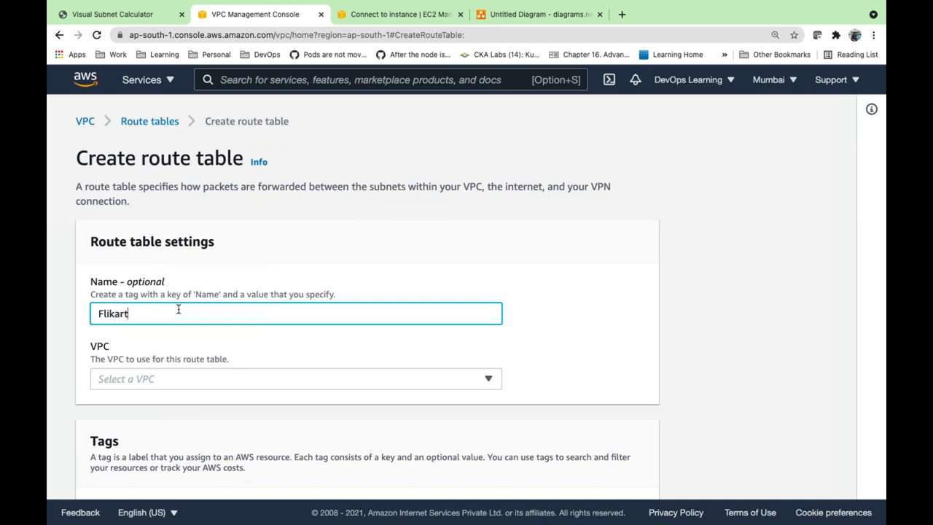
pyautogui.write('VPC_Route')
pyautogui.press('BackSpace')
pyautogui.press('BackSpace')
pyautogui.press('BackSpace')
pyautogui.write('Public')
pyautogui.press('BackSpace')
pyautogui.write('icRoute')
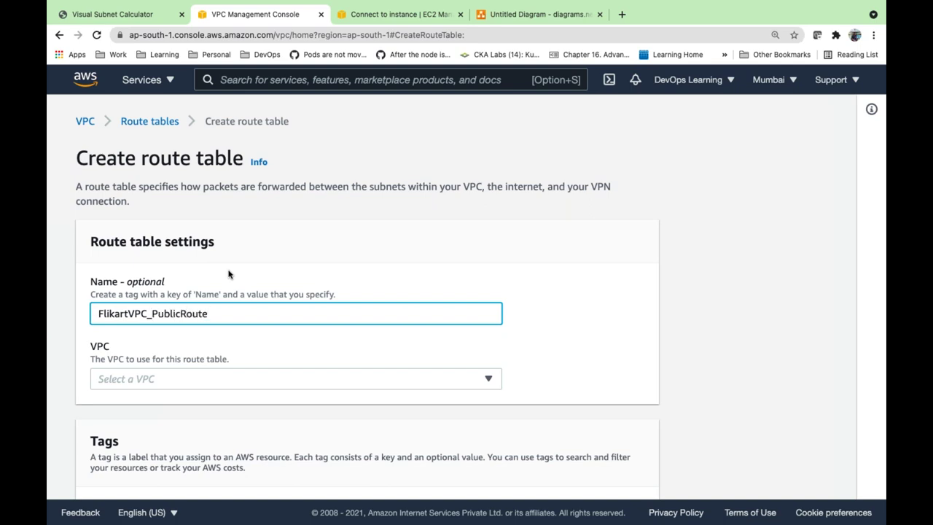
# Assign FlipkratVPC to the new route table and create it
pyautogui.scroll(-3, 229, 274)
pyautogui.click(248, 287)
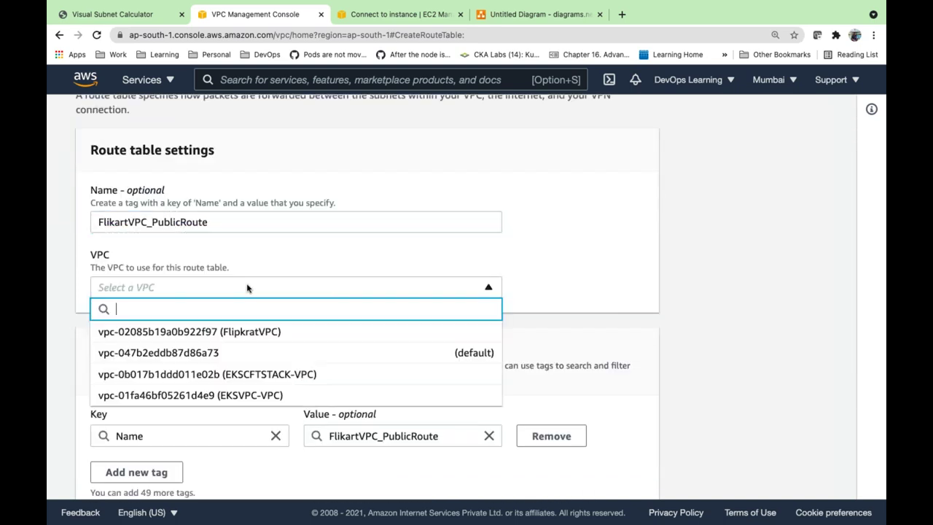
pyautogui.click(229, 332)
pyautogui.scroll(-2, 229, 333)
pyautogui.click(598, 474)
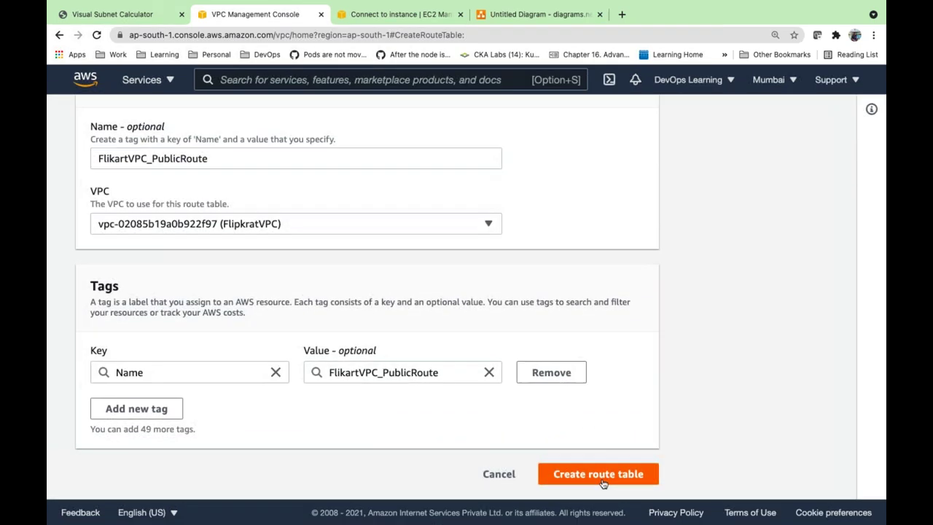
# Open the details of the FlikartVPC_PublicRoute route table from the route table list and show its routes
pyautogui.scroll(-5, 405, 306)
pyautogui.click(130, 310)
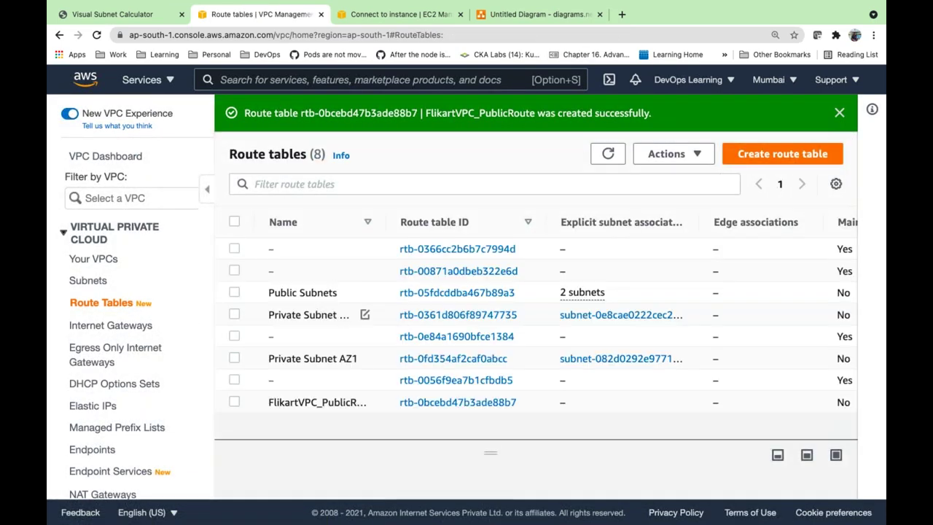
pyautogui.click(323, 397)
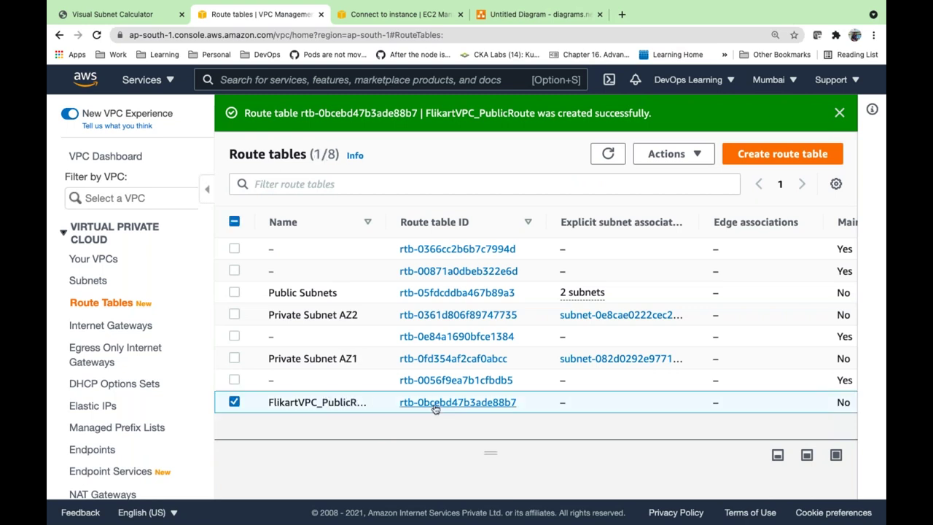
pyautogui.click(444, 401)
pyautogui.scroll(-3, 384, 298)
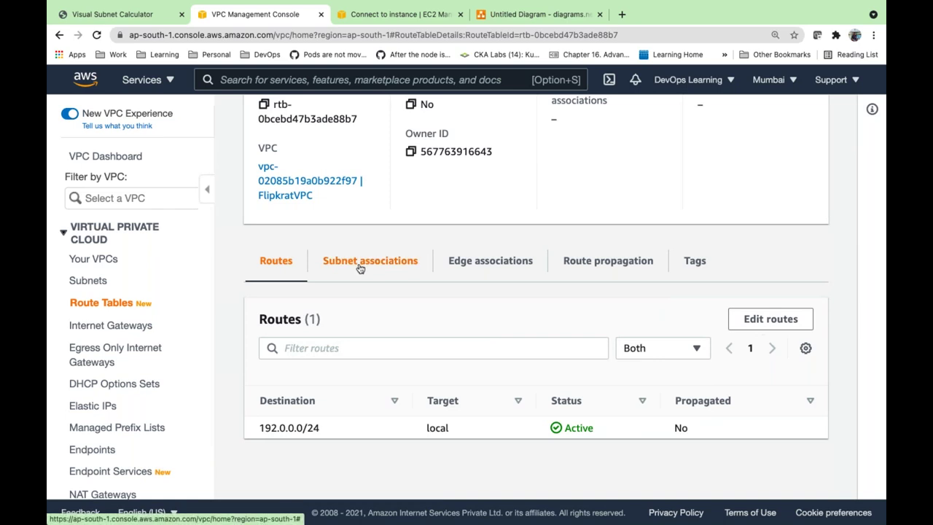
pyautogui.scroll(3, 323, 210)
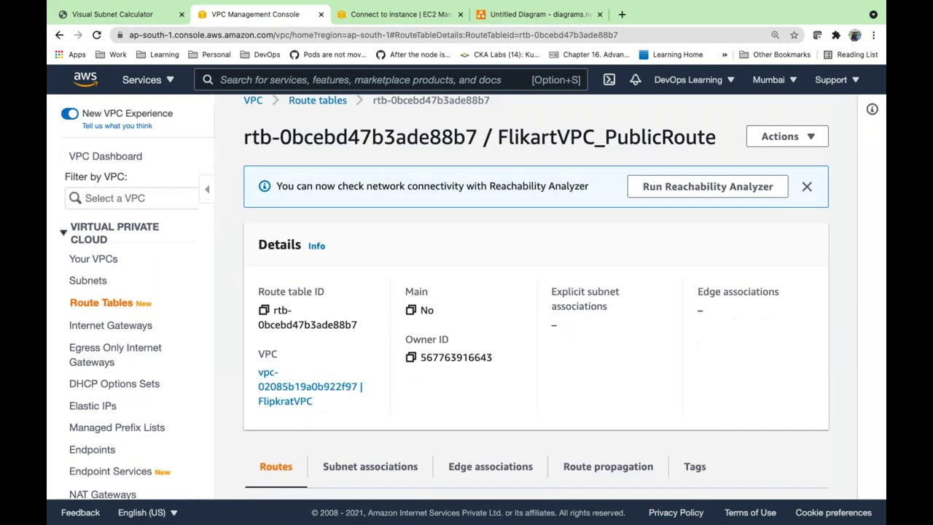
pyautogui.scroll(-2, 596, 314)
pyautogui.click(773, 358)
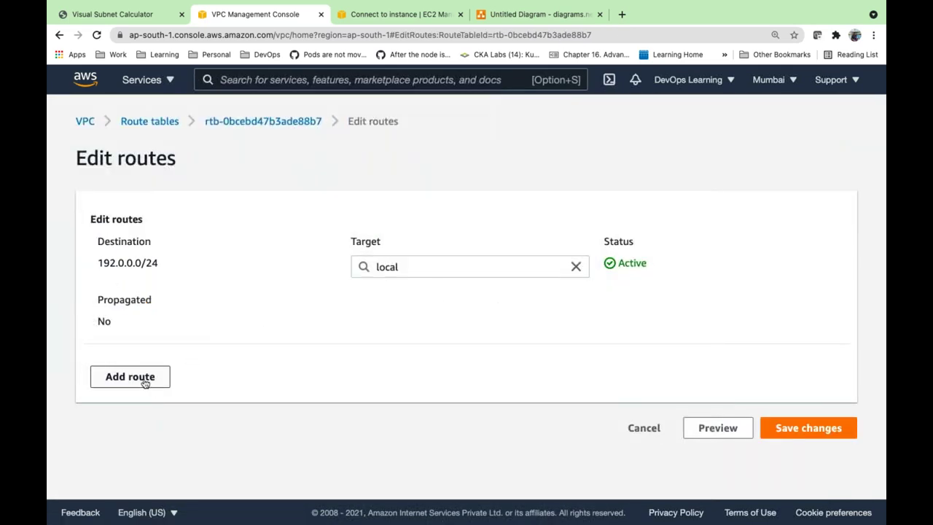
pyautogui.click(633, 432)
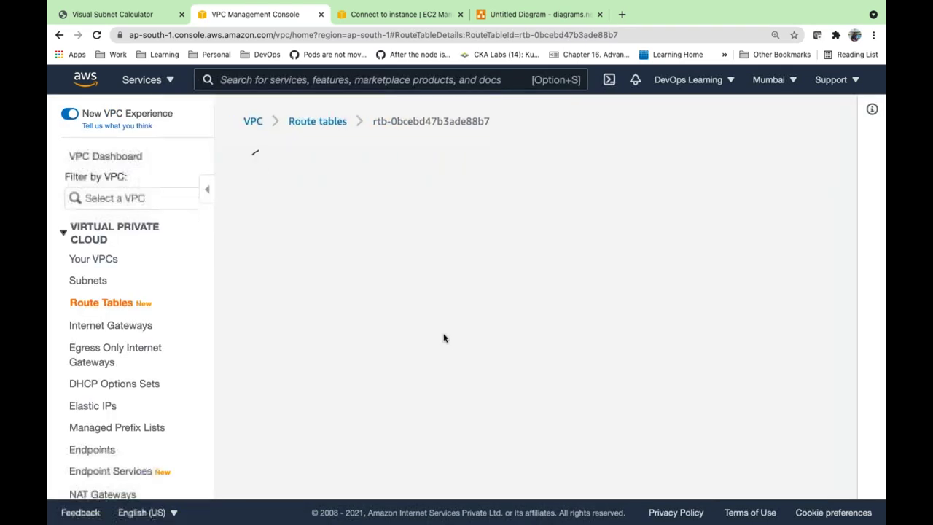
pyautogui.scroll(-5, 423, 336)
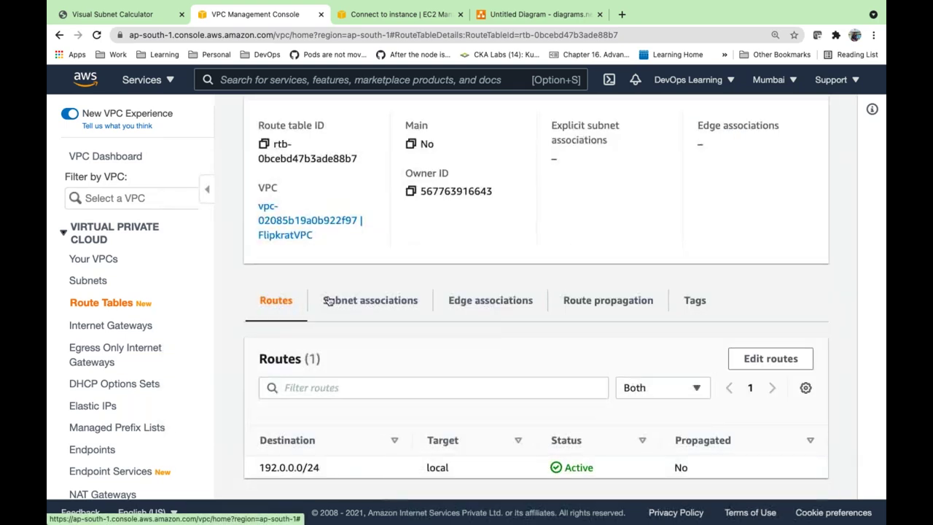
# Edit the routes of FlikartVPC_PublicRoute and add a new route entry with destination 0.0.0.0/0
pyautogui.click(747, 364)
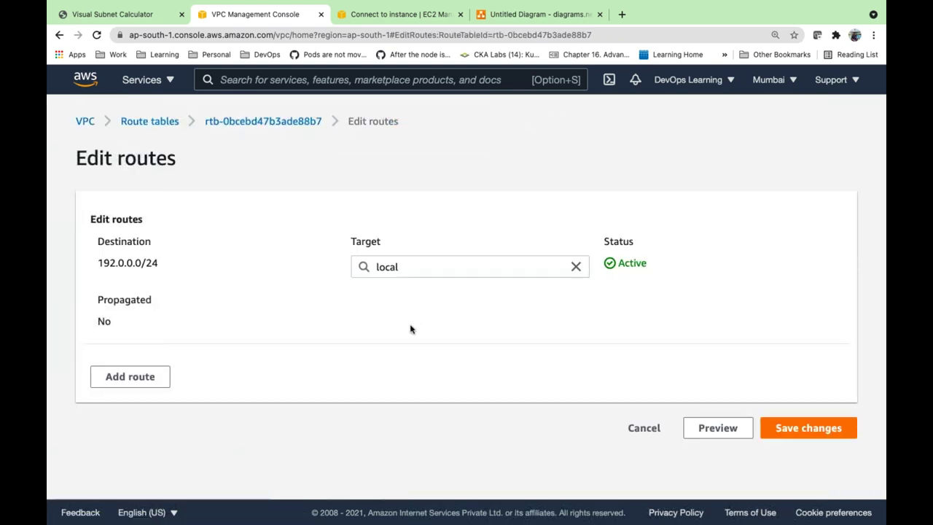
pyautogui.click(118, 379)
pyautogui.click(156, 407)
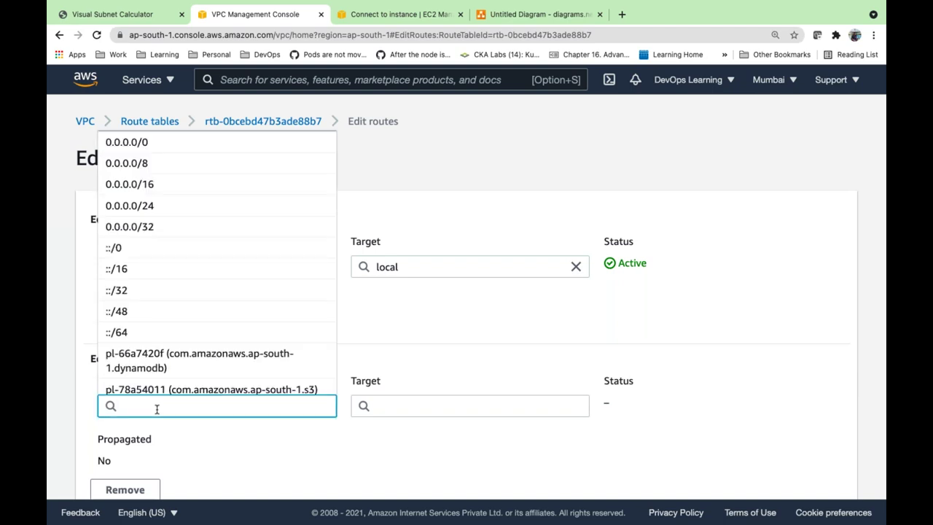
pyautogui.write('0.0')
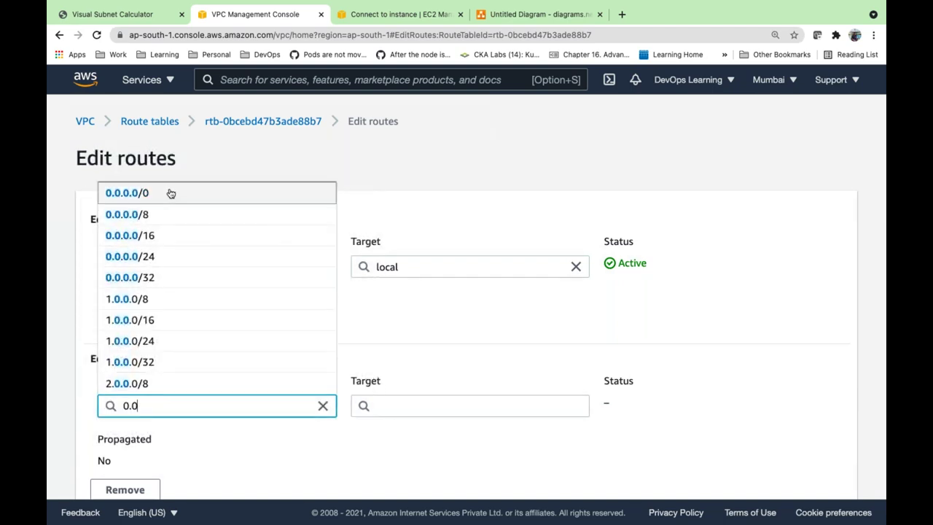
pyautogui.click(170, 193)
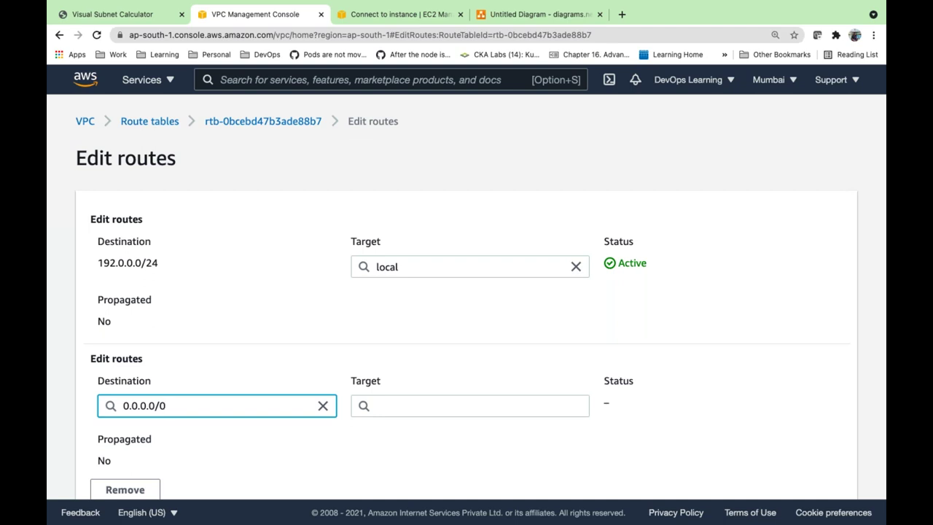
# Set the target of the 0.0.0.0/0 route to the FlipkartIGW internet gateway and save the route changes
pyautogui.scroll(-3, 390, 321)
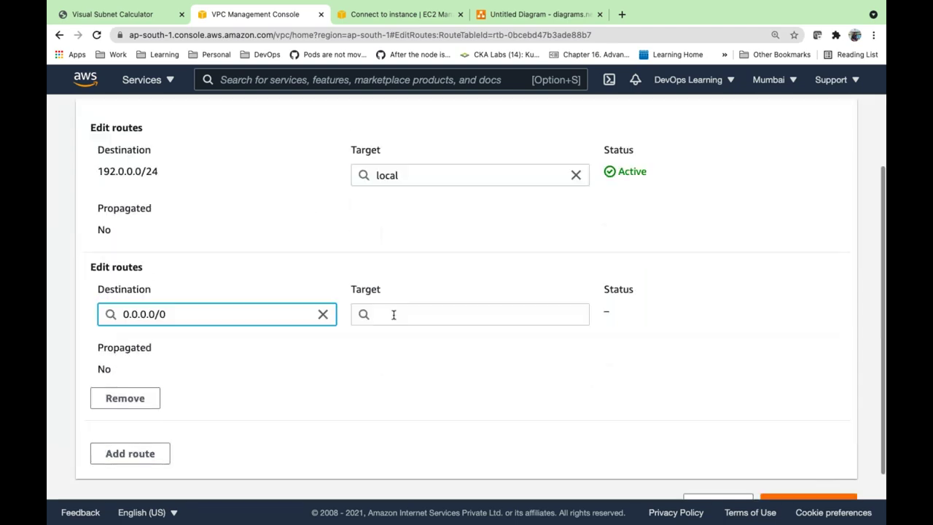
pyautogui.click(393, 314)
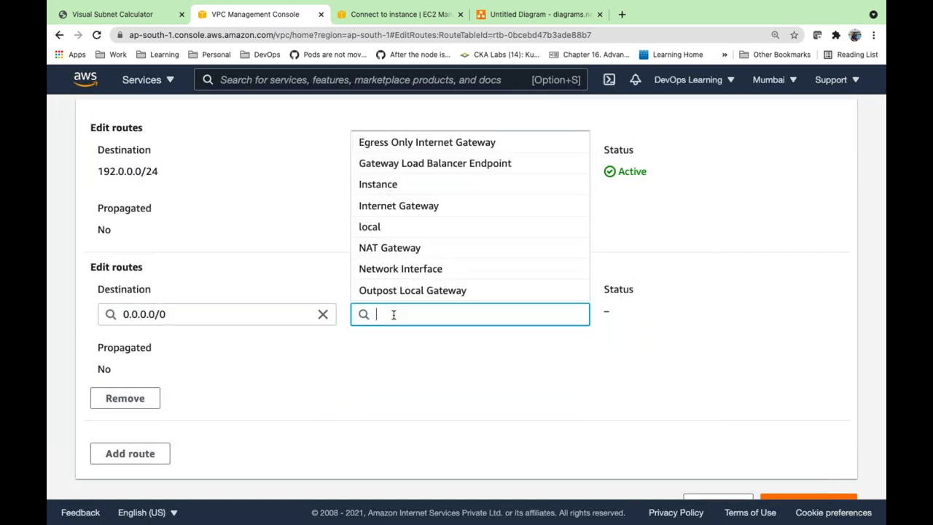
pyautogui.click(412, 208)
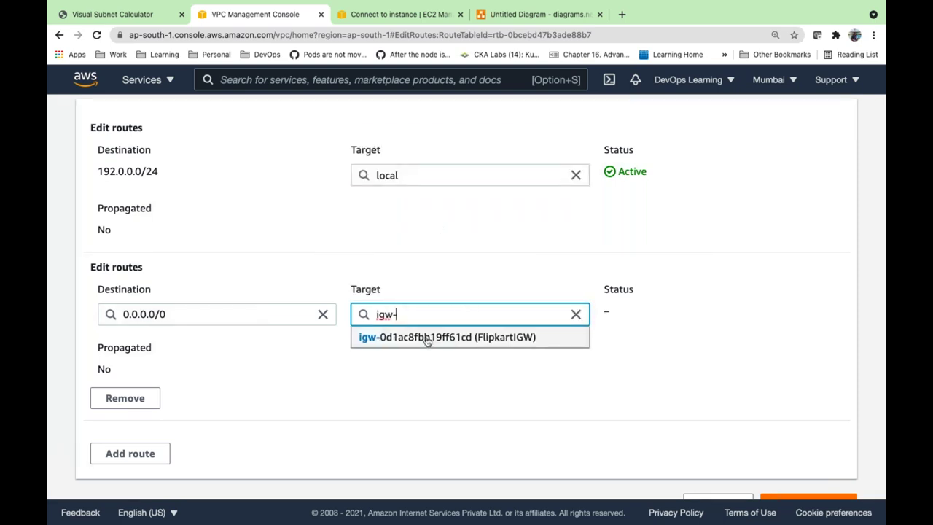
pyautogui.click(427, 336)
pyautogui.scroll(-1, 586, 372)
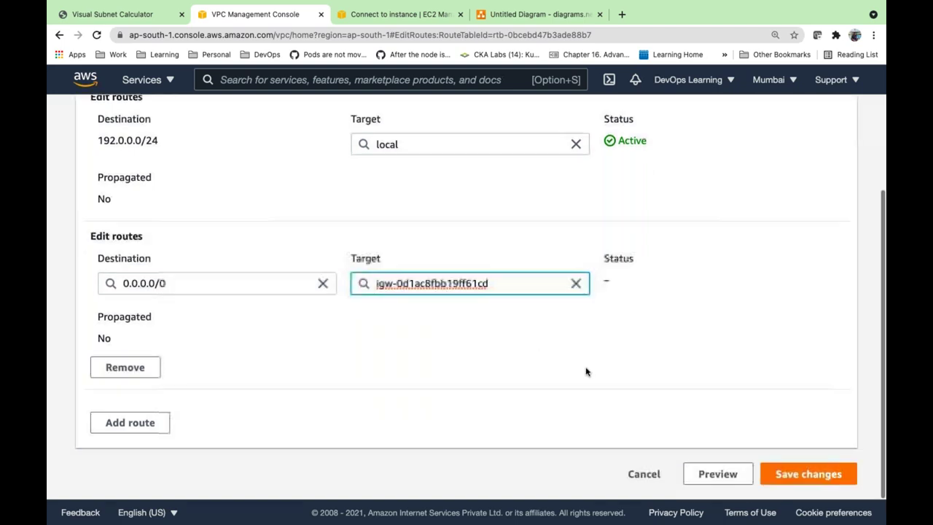
pyautogui.click(808, 474)
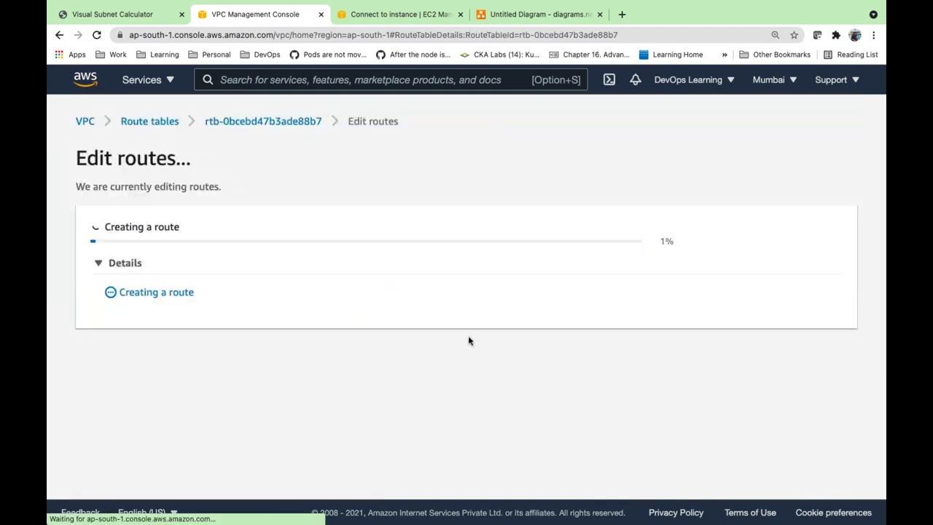
# Check the saved routes of FlikartVPC_PublicRoute and open its explicit subnet associations for editing
pyautogui.scroll(-5, 459, 346)
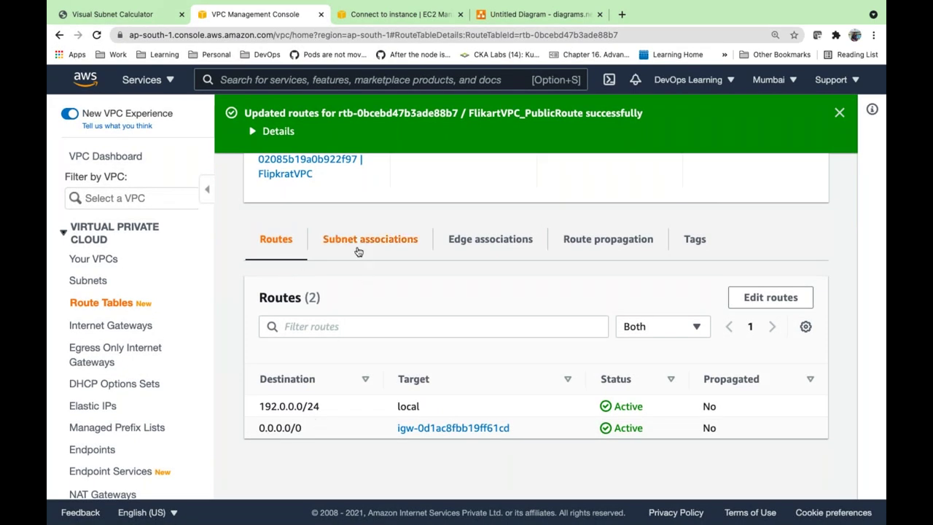
pyautogui.scroll(1, 361, 274)
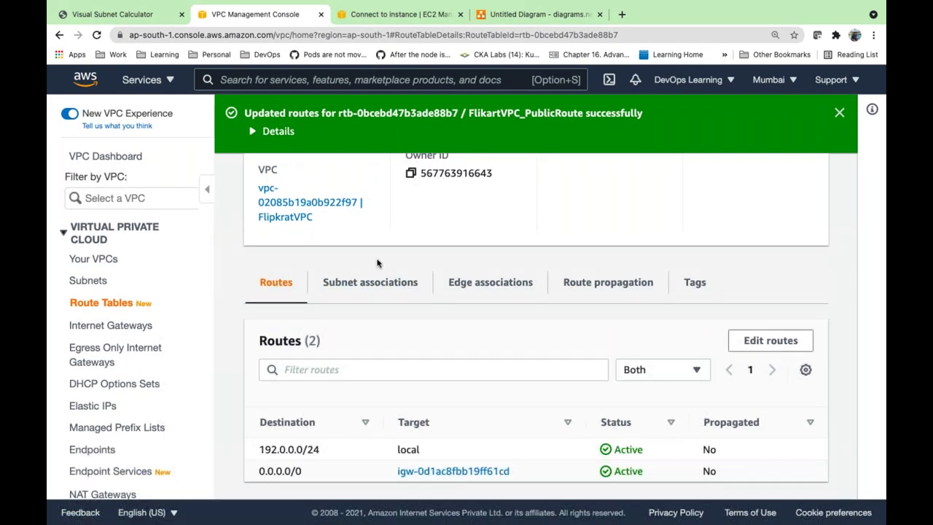
pyautogui.click(365, 285)
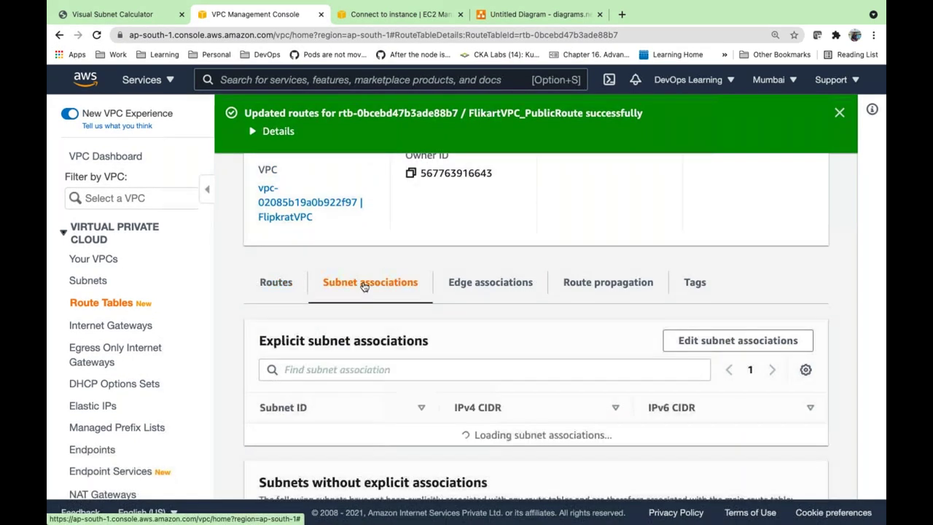
pyautogui.click(283, 286)
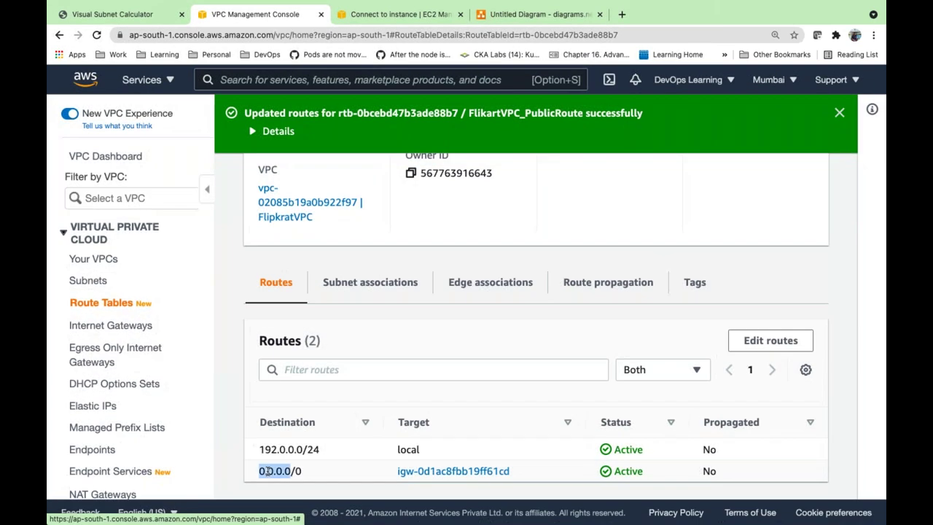
pyautogui.doubleClick(276, 471)
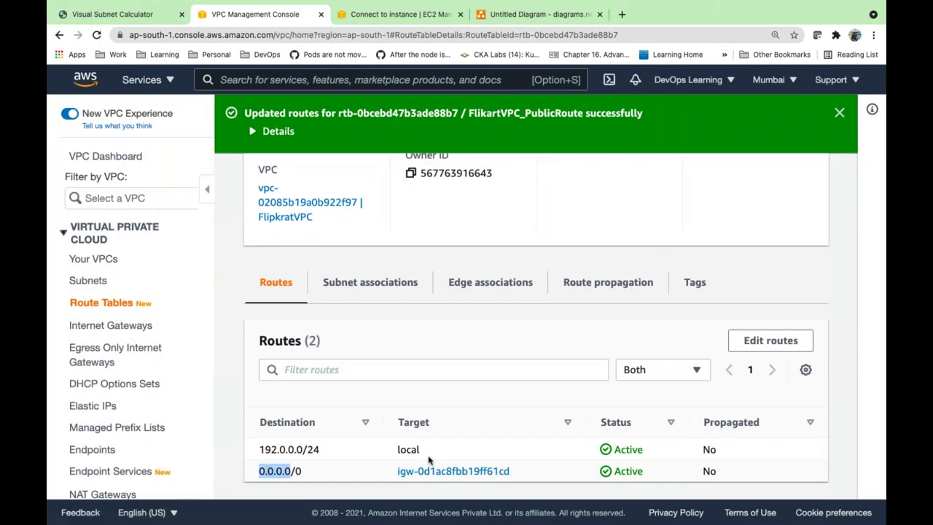
pyautogui.click(364, 285)
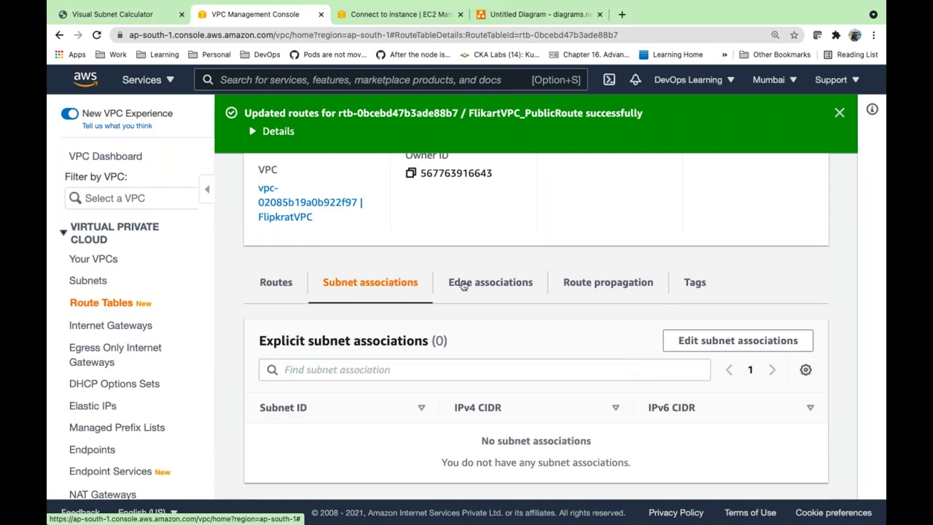
pyautogui.click(728, 346)
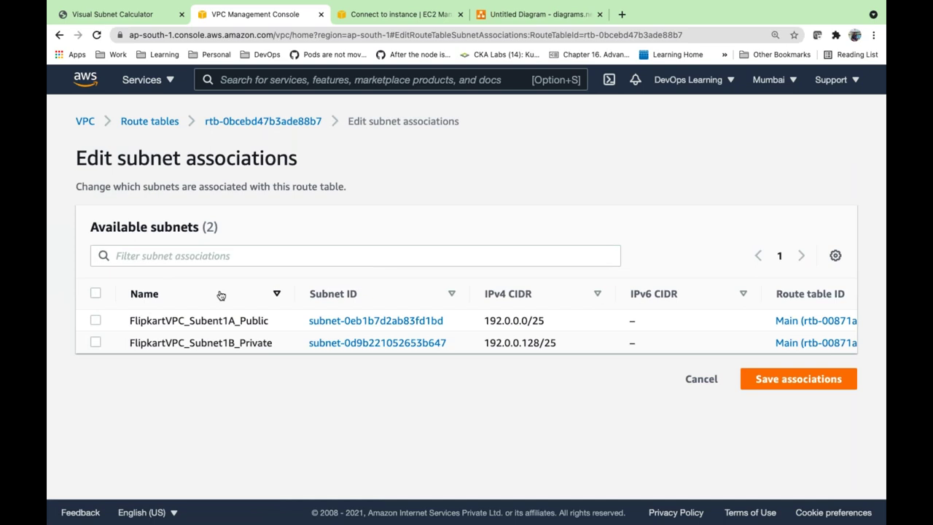
pyautogui.click(95, 321)
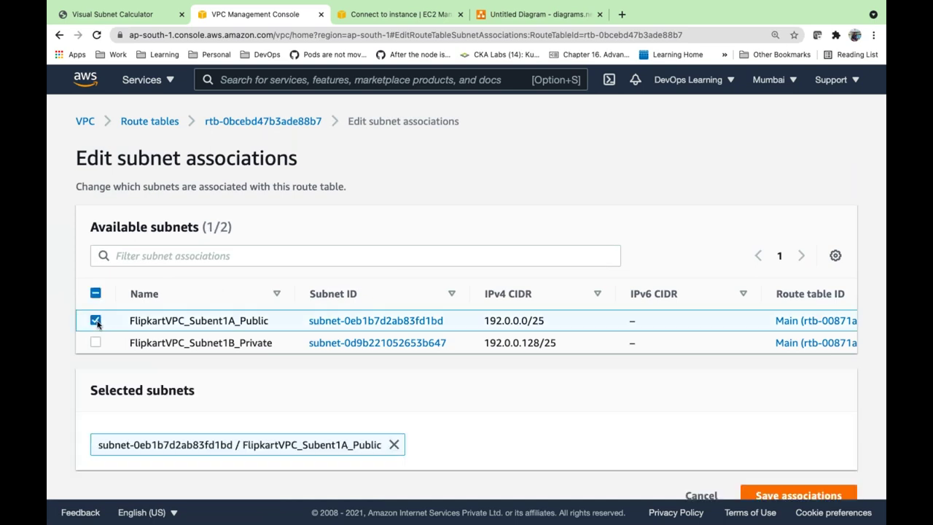
pyautogui.click(96, 342)
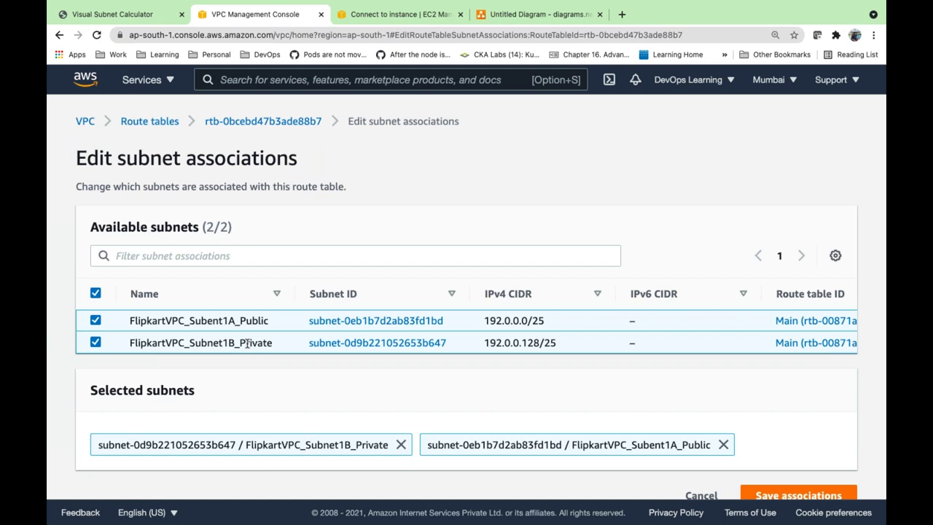
pyautogui.click(96, 321)
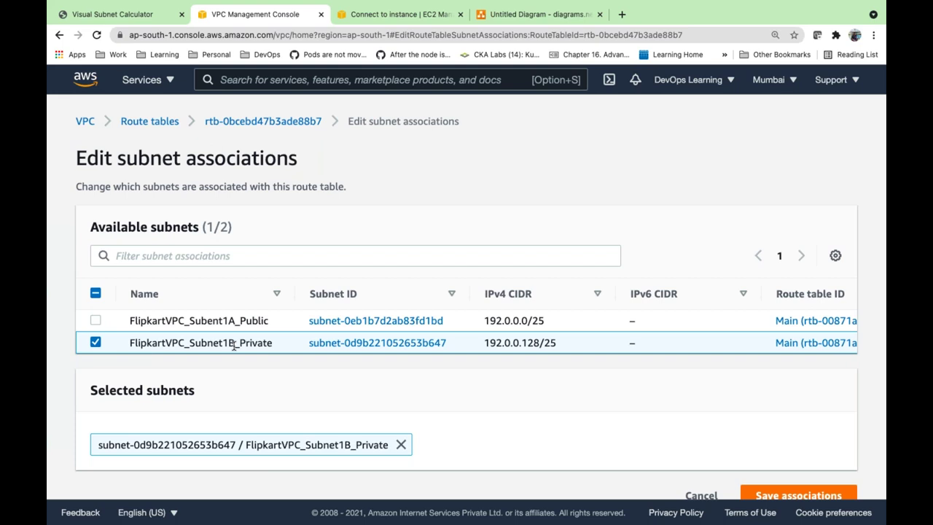
pyautogui.click(96, 321)
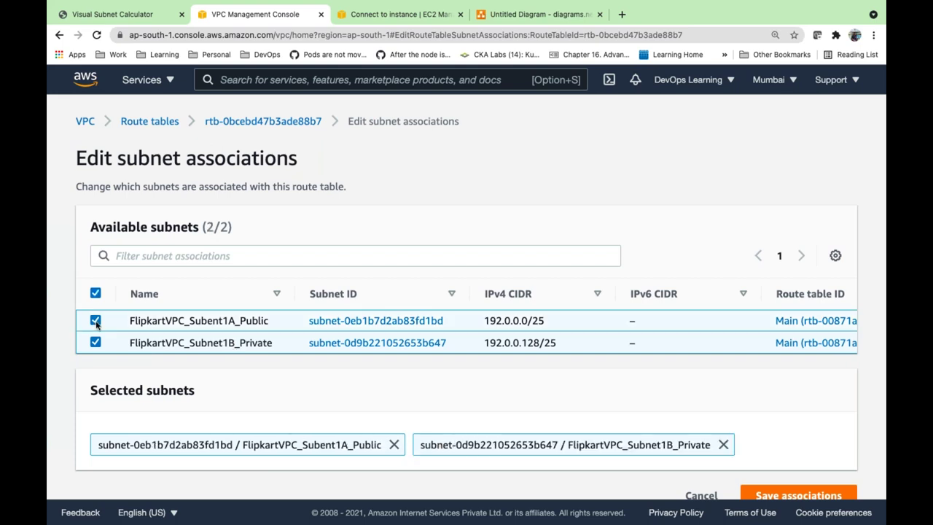
pyautogui.click(96, 320)
pyautogui.click(95, 342)
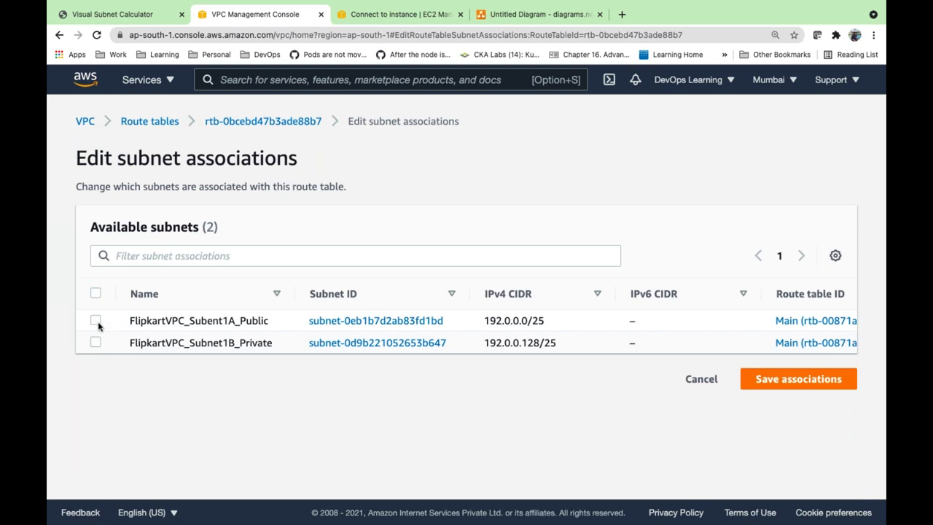
# Associate only the FlipkartVPC_Subent1A_Public subnet with the route table and save the associations
pyautogui.click(96, 321)
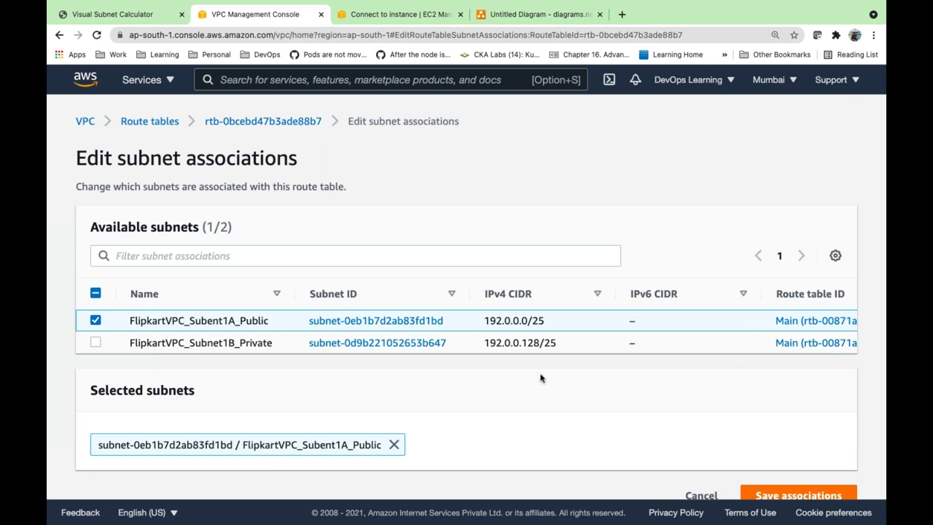
pyautogui.scroll(-1, 542, 377)
pyautogui.click(771, 473)
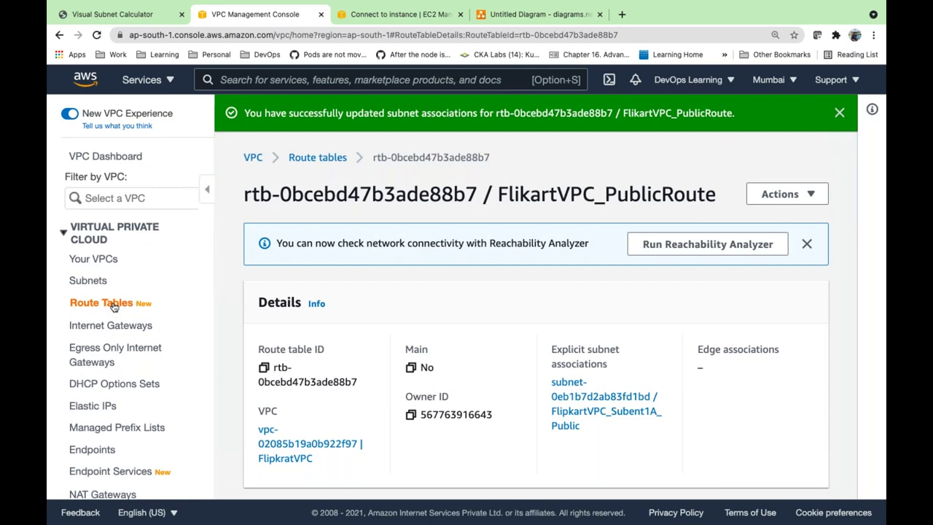
# Reopen FlikartVPC_PublicRoute from the route table list and review its routes and subnet associations
pyautogui.click(113, 303)
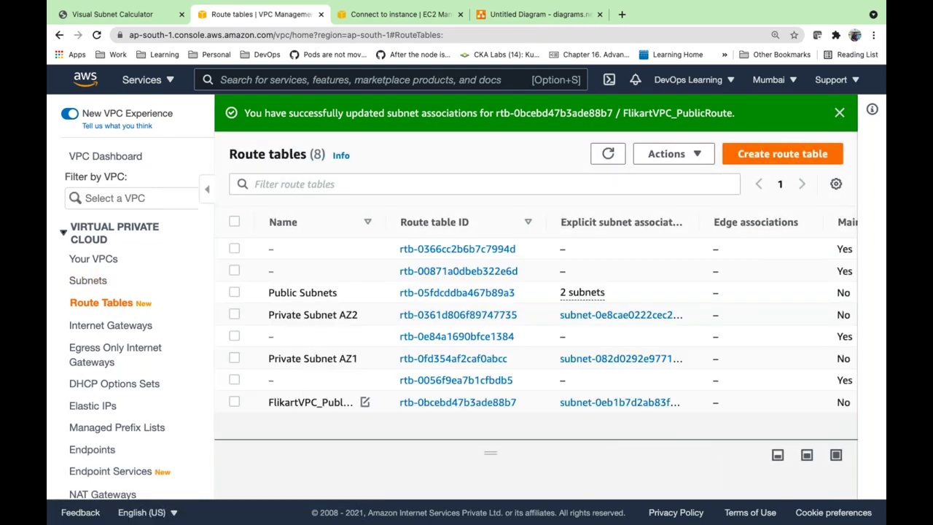
pyautogui.click(310, 401)
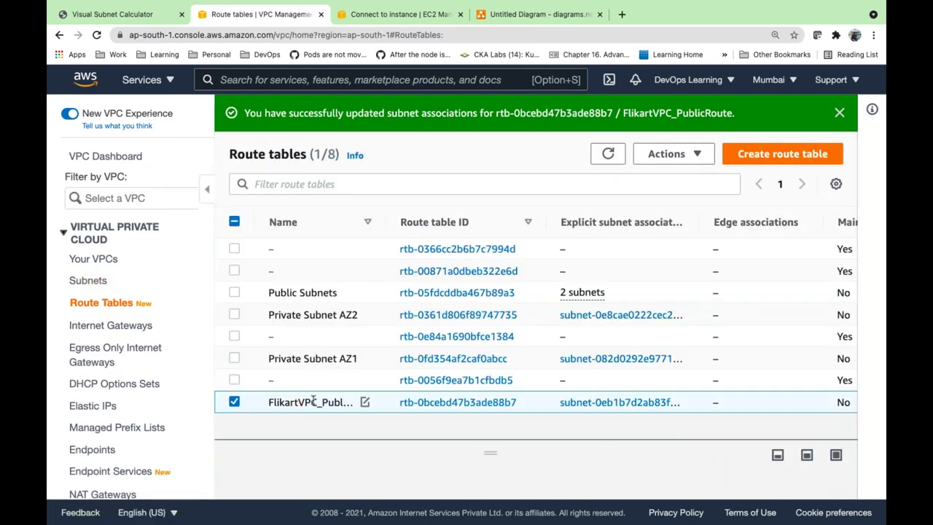
pyautogui.click(416, 403)
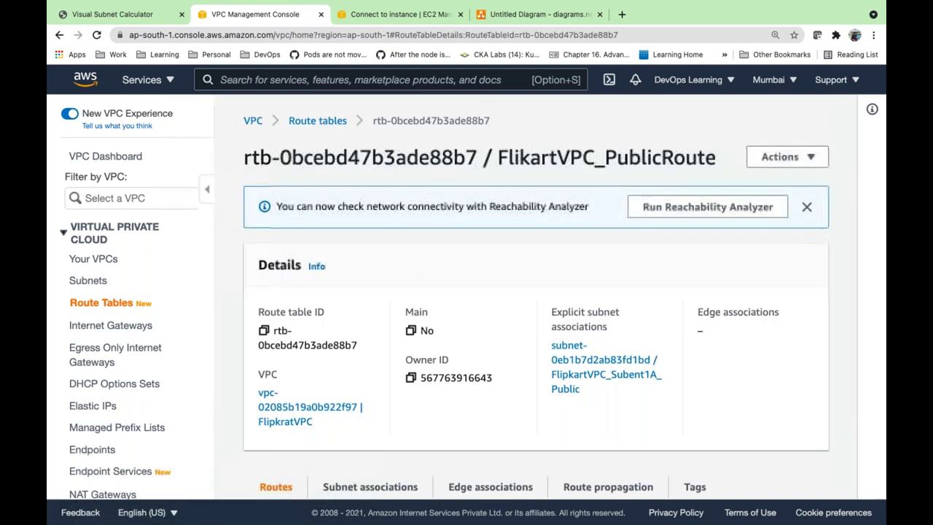
pyautogui.scroll(-4, 467, 474)
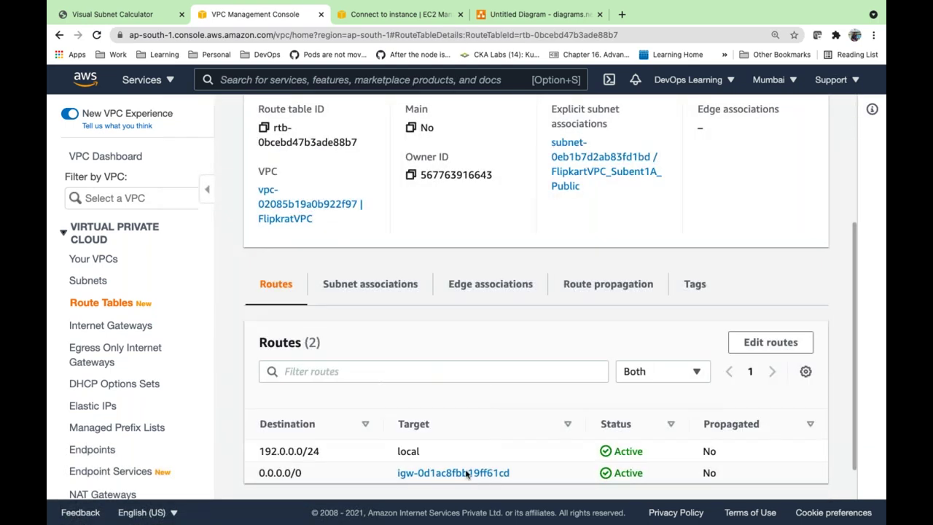
pyautogui.click(372, 285)
pyautogui.scroll(-1, 417, 427)
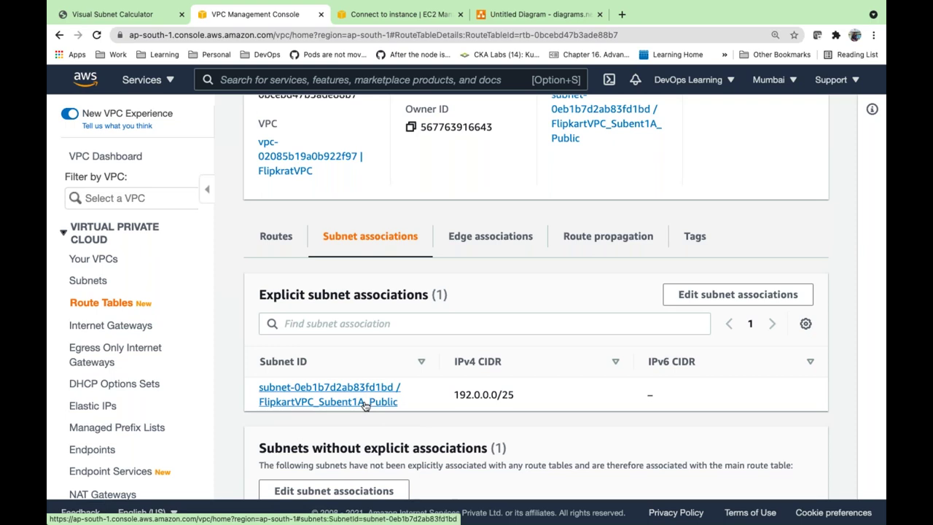
# Switch to the terminal, rerun the ssh command with DevOpsTwo.pem for ec2-user, and accept the host's authenticity with yes
pyautogui.press('super+Tab')
pyautogui.press('super+Tab')
pyautogui.press('super+Tab')
pyautogui.press('super+Tab')
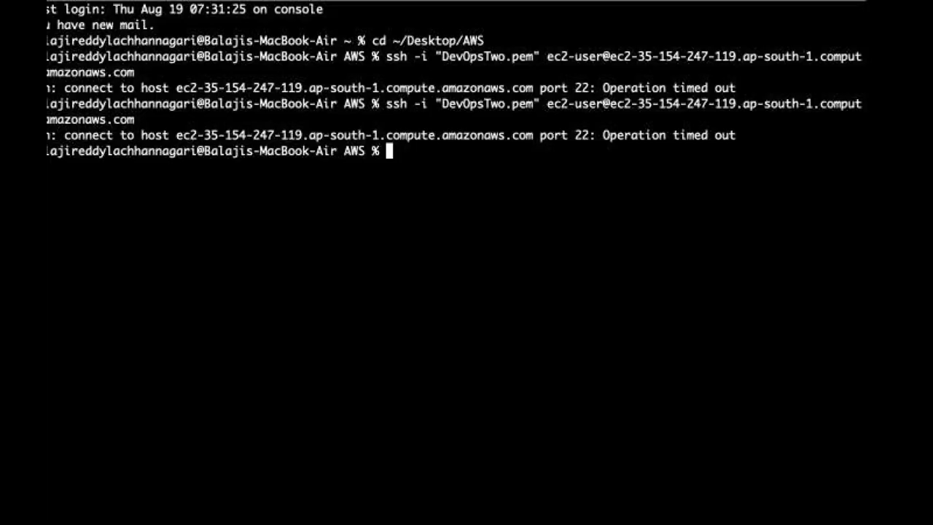
pyautogui.press('Up')
pyautogui.press('Return')
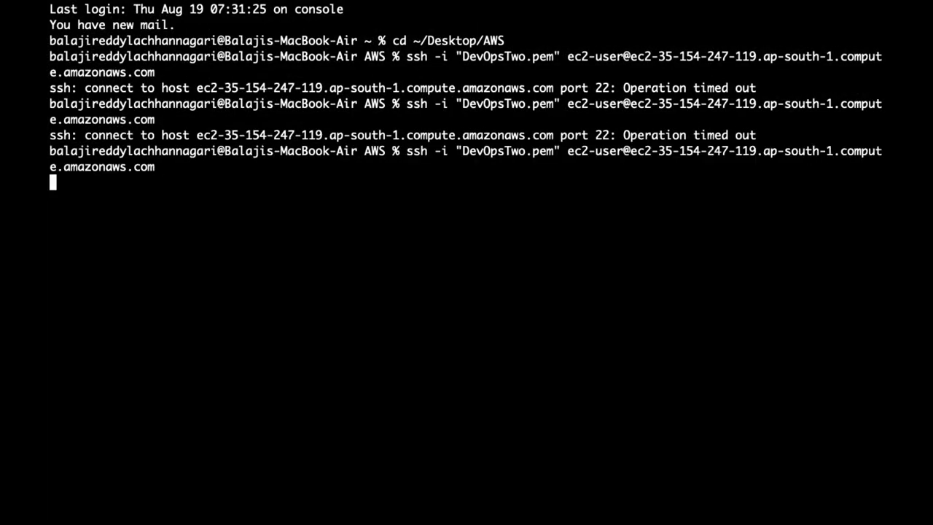
pyautogui.write('yes')
pyautogui.press('Return')
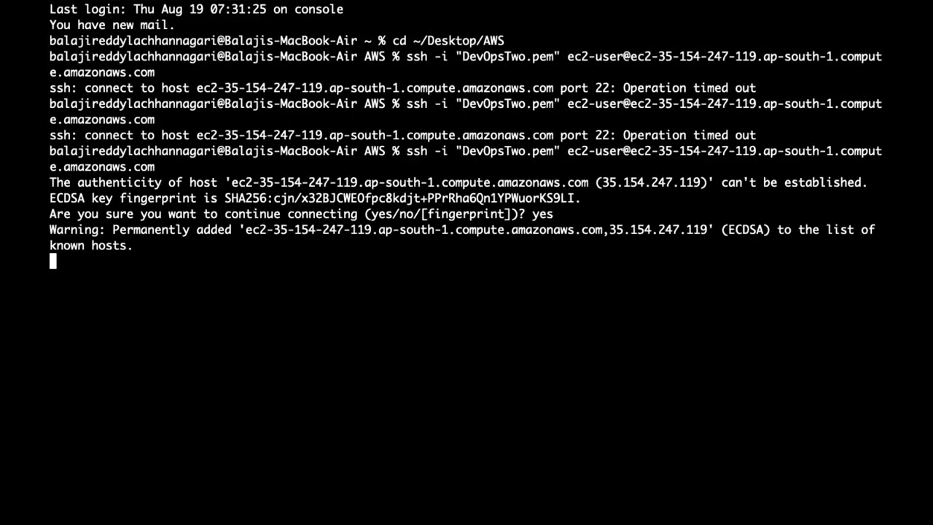
pyautogui.tripleClick(187, 254)
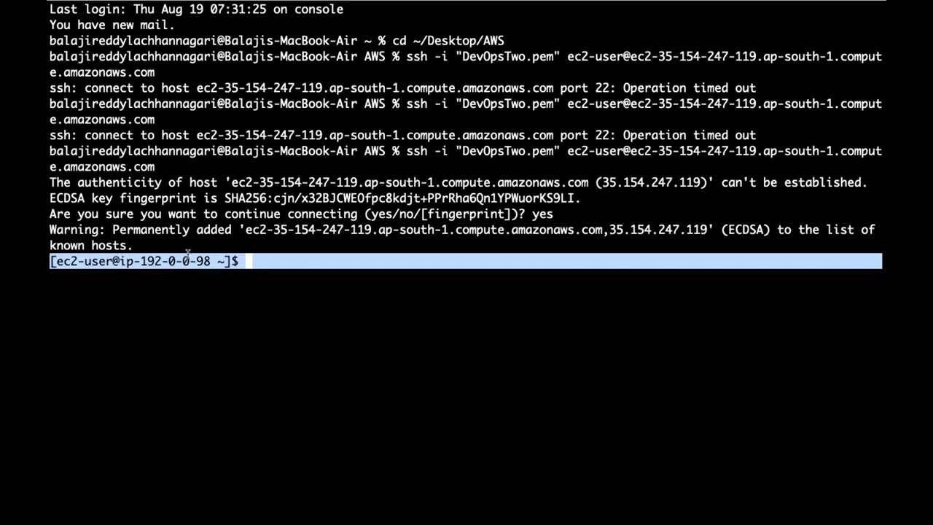
pyautogui.click(194, 255)
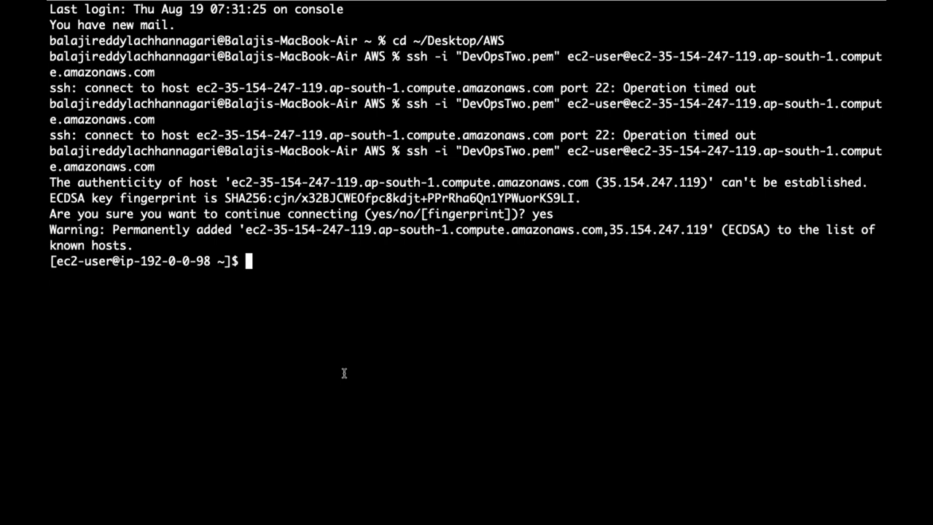
pyautogui.write('ping wi')
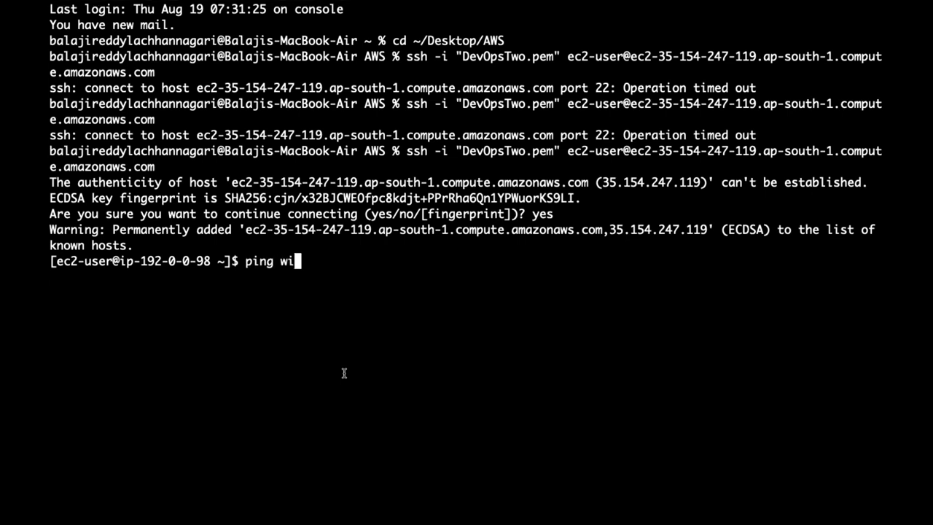
pyautogui.press('BackSpace')
pyautogui.write('ww.google.com')
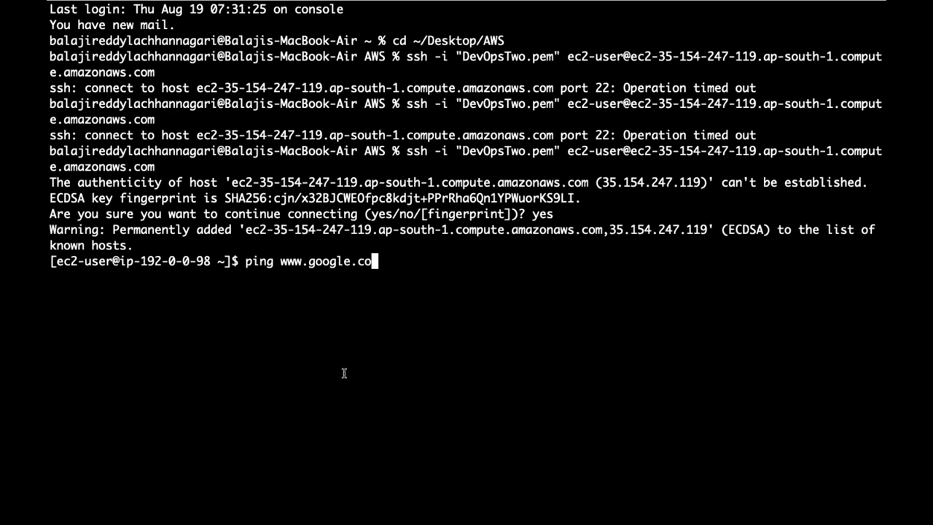
pyautogui.press('Return')
pyautogui.doubleClick(310, 261)
pyautogui.click(310, 261)
pyautogui.doubleClick(309, 261)
pyautogui.click(311, 261)
pyautogui.doubleClick(312, 261)
pyautogui.click(278, 261)
pyautogui.doubleClick(261, 261)
pyautogui.click(262, 261)
pyautogui.doubleClick(258, 261)
pyautogui.click(310, 261)
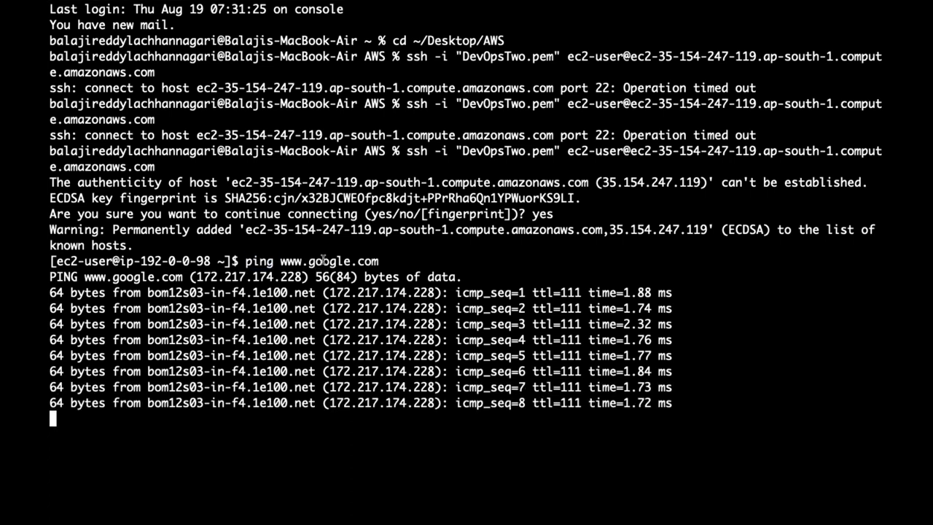
pyautogui.doubleClick(317, 261)
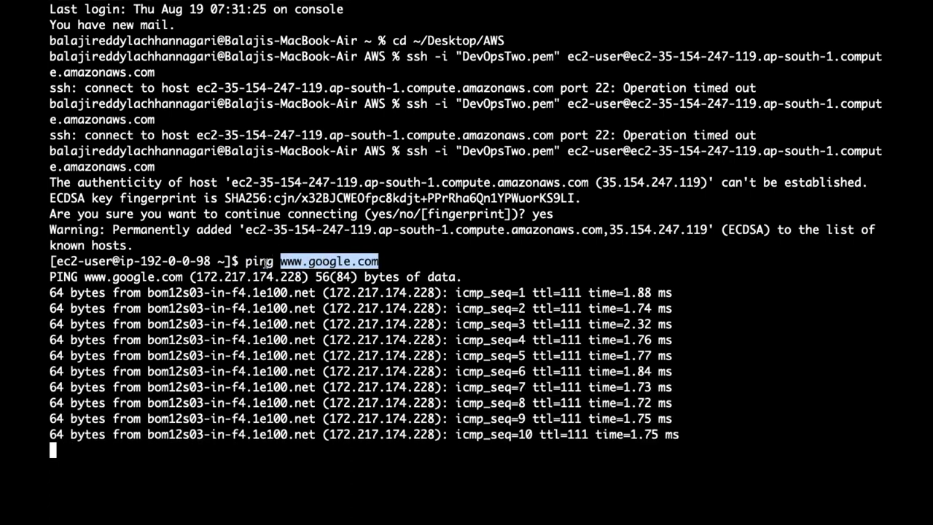
pyautogui.click(323, 261)
pyautogui.doubleClick(334, 261)
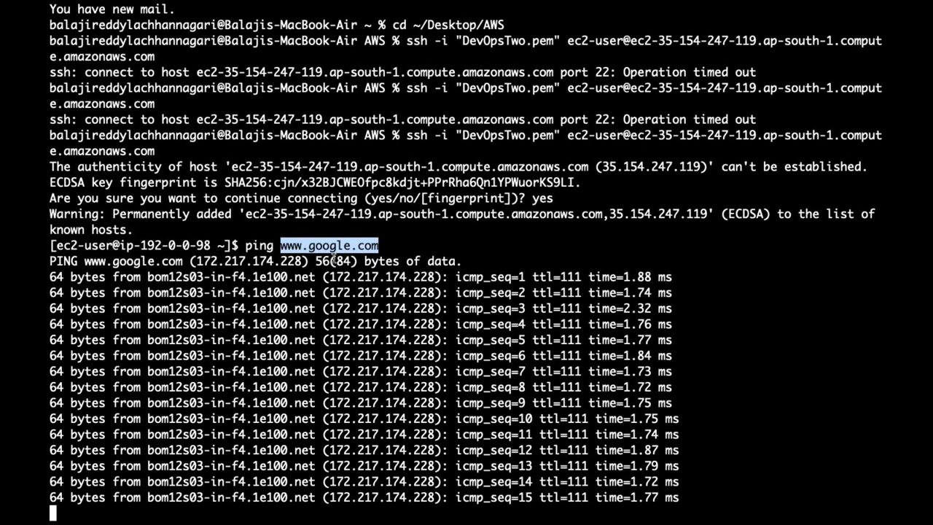
# Stop the running ping and remove the stray characters from the prompt
pyautogui.hotkey('ctrl', 'c')
pyautogui.write('c;')
pyautogui.press('BackSpace')
pyautogui.press('BackSpace')
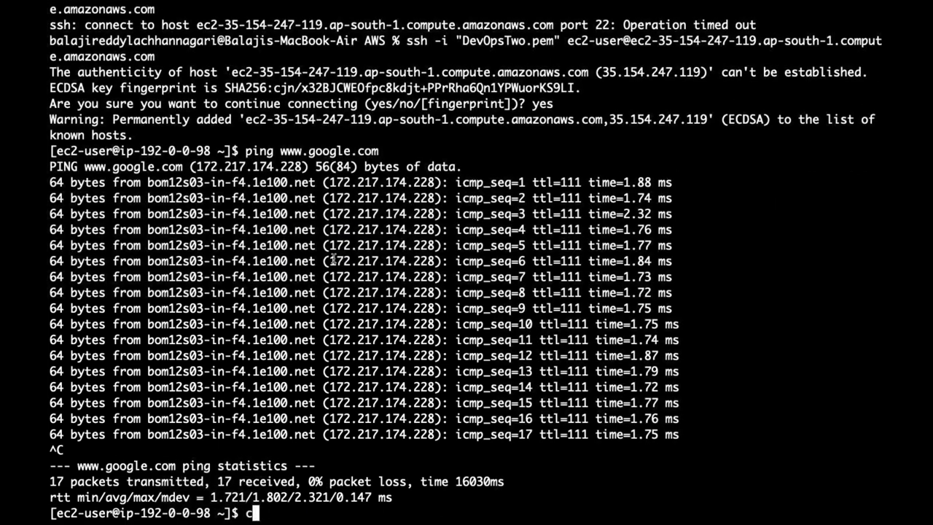
# Clear the terminal screen of the ping output and leave an empty prompt
pyautogui.hotkey('ctrl', 'l')
pyautogui.press('Return')
pyautogui.press('Return')
pyautogui.write('c')
pyautogui.press('BackSpace')
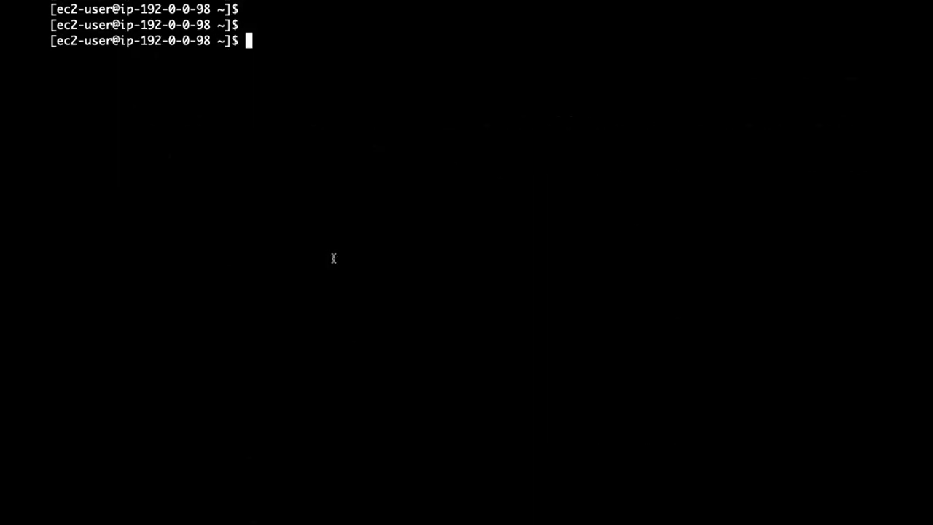
# Install git on the EC2 instance with sudo yum install git -y
pyautogui.write('sudo apt')
pyautogui.press('BackSpace')
pyautogui.press('BackSpace')
pyautogui.press('BackSpace')
pyautogui.press('BackSpace')
pyautogui.write('y')
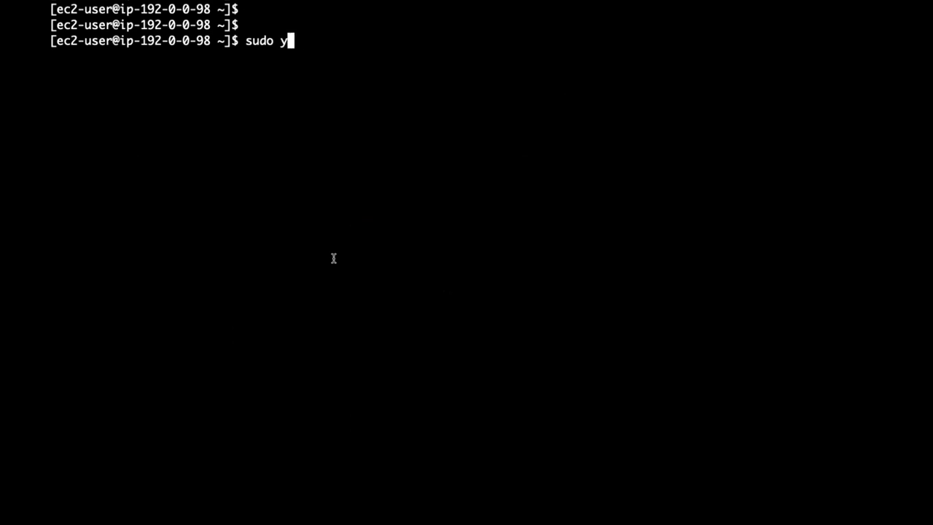
pyautogui.write('um install git -y')
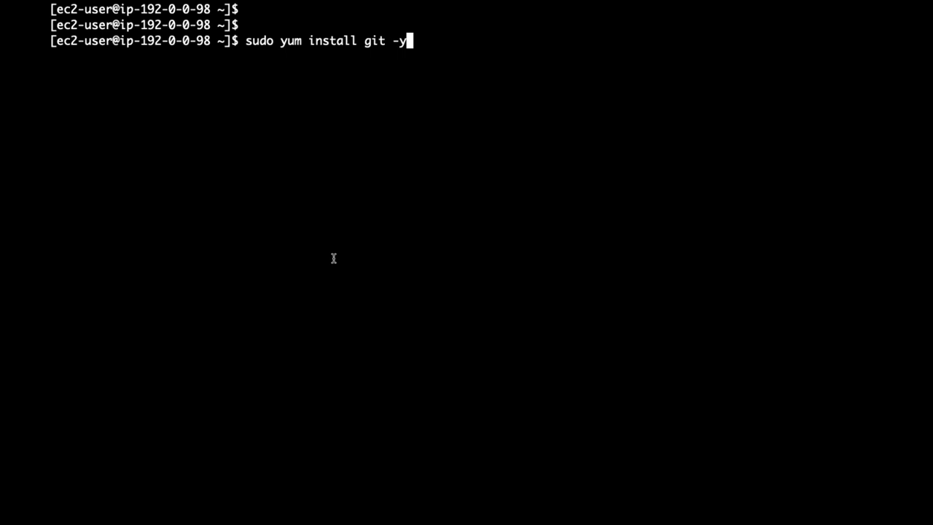
pyautogui.press('Return')
pyautogui.doubleClick(374, 40)
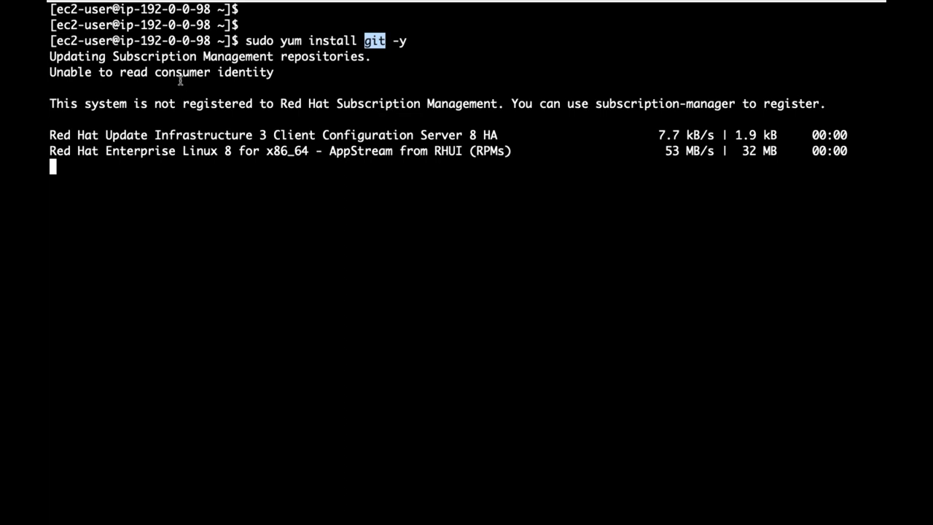
pyautogui.doubleClick(162, 41)
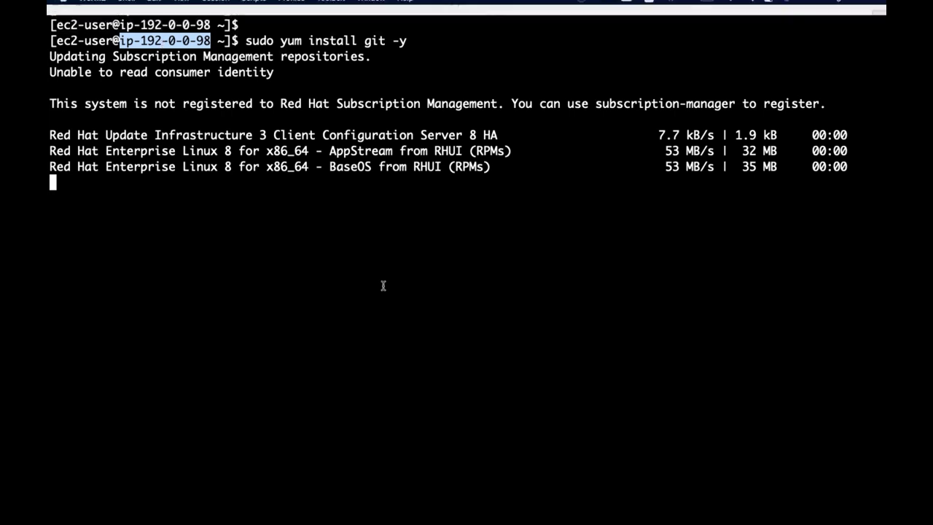
# Switch to the EC2 console in the browser, return to the instances list and start launching a new instance
pyautogui.press('super+Tab')
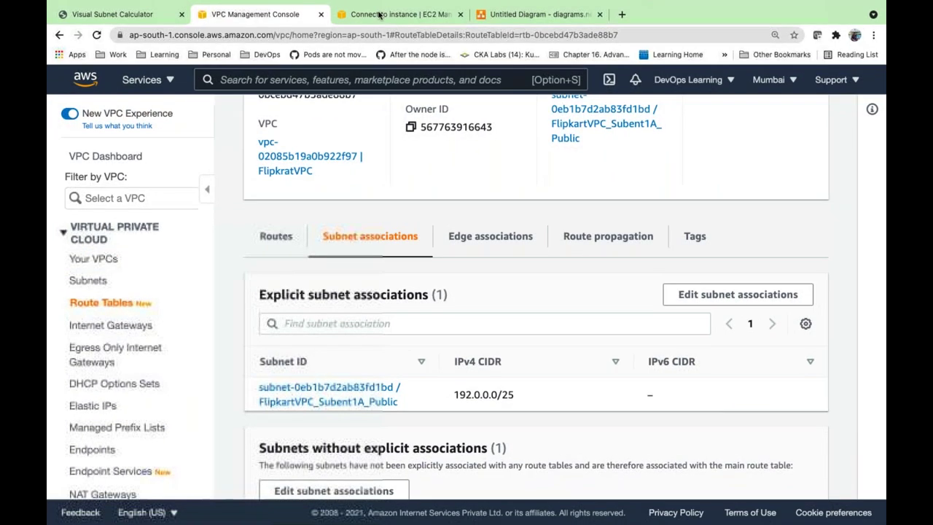
pyautogui.click(376, 21)
pyautogui.scroll(3, 265, 148)
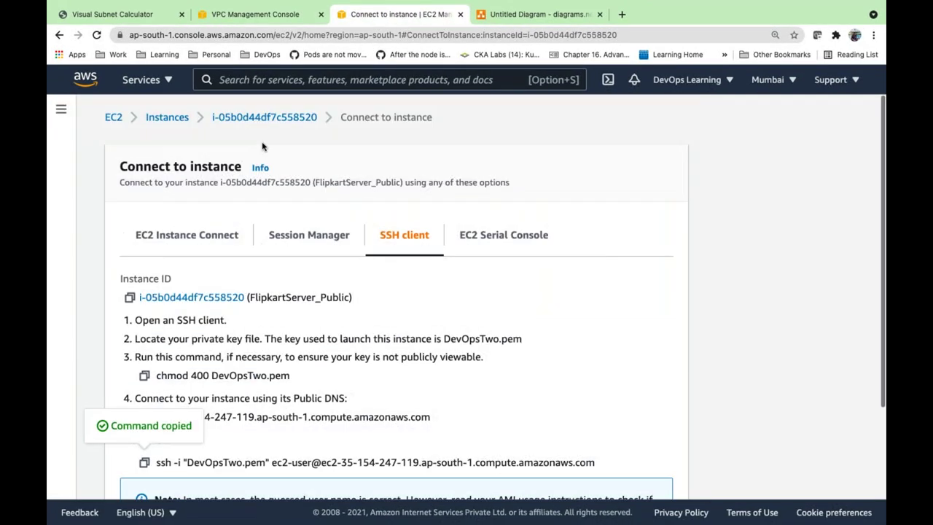
pyautogui.click(167, 117)
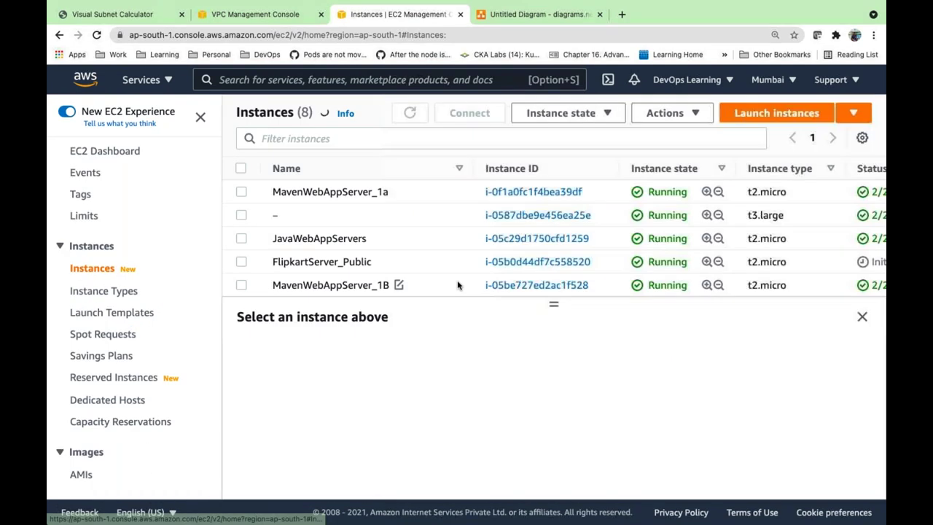
pyautogui.click(739, 122)
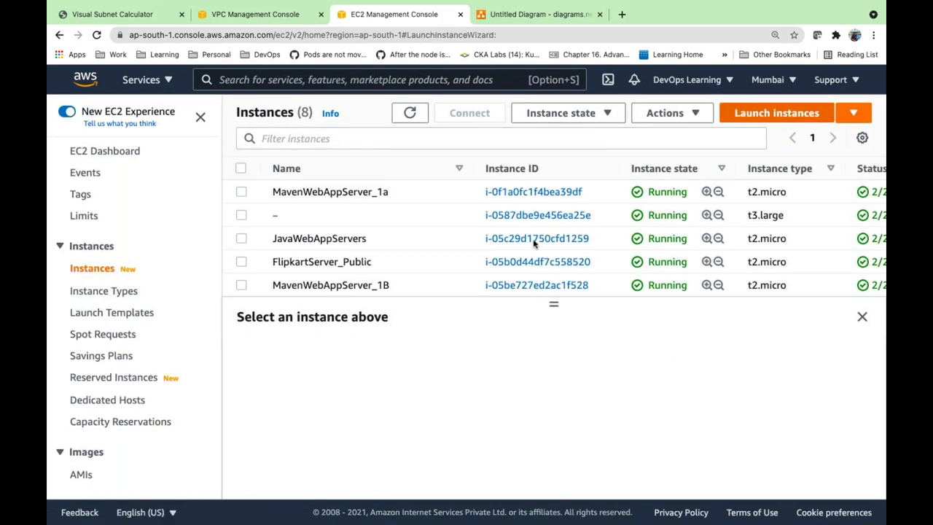
# Choose the Red Hat Enterprise Linux 8 64-bit (x86) AMI and continue with the t2.micro instance type
pyautogui.scroll(-3, 478, 275)
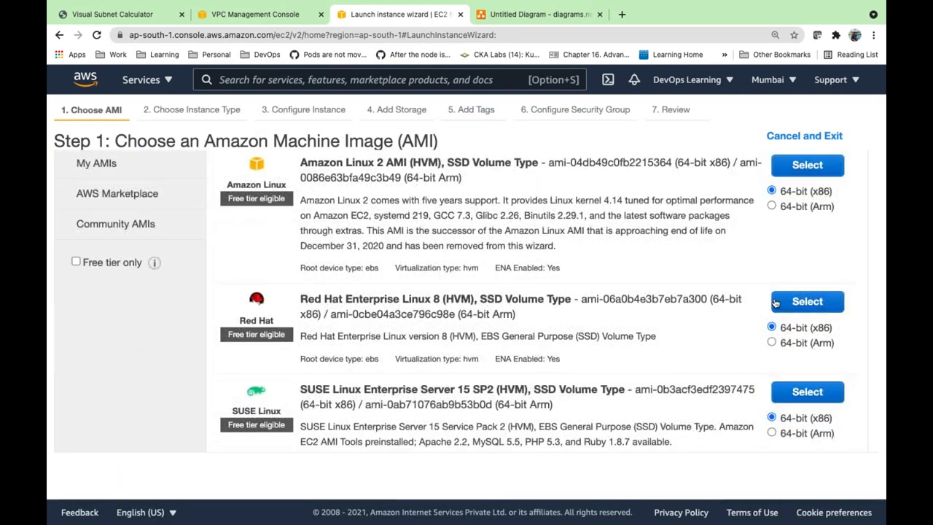
pyautogui.click(807, 168)
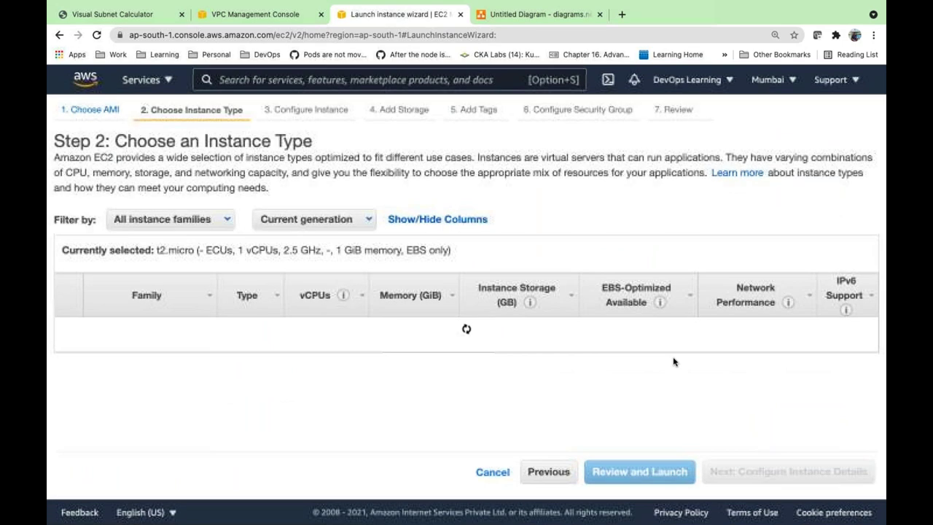
pyautogui.click(764, 476)
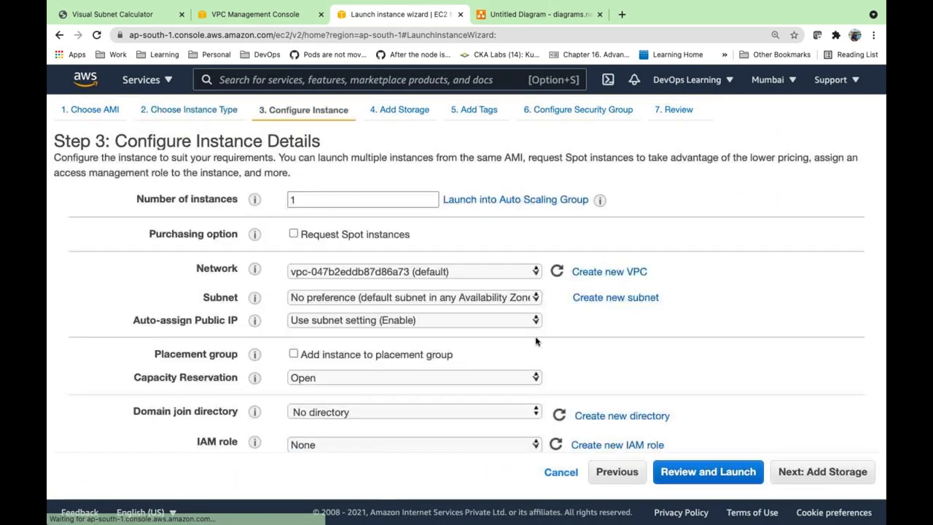
# Set the instance's network to FlipkratVPC and its subnet to FlipkartVPC_Subnet1B_Private
pyautogui.click(474, 271)
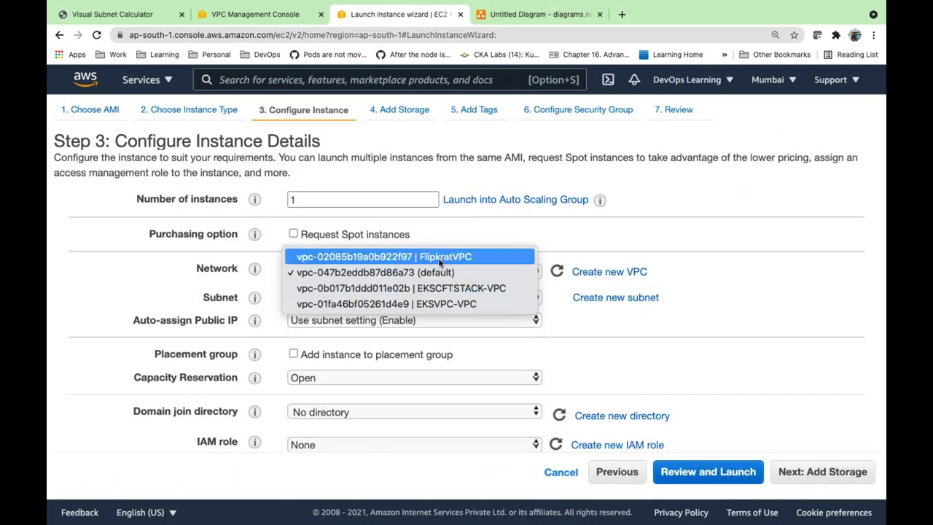
pyautogui.click(474, 257)
pyautogui.click(450, 301)
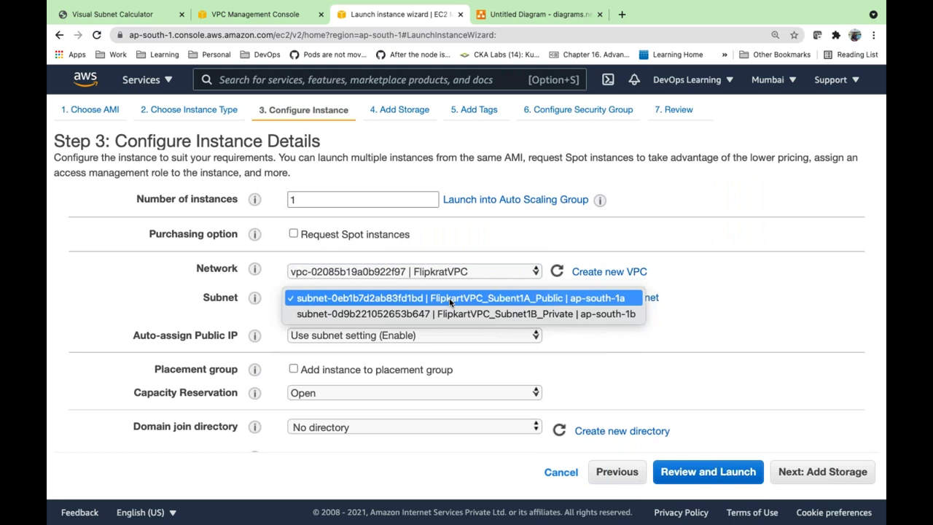
pyautogui.click(512, 315)
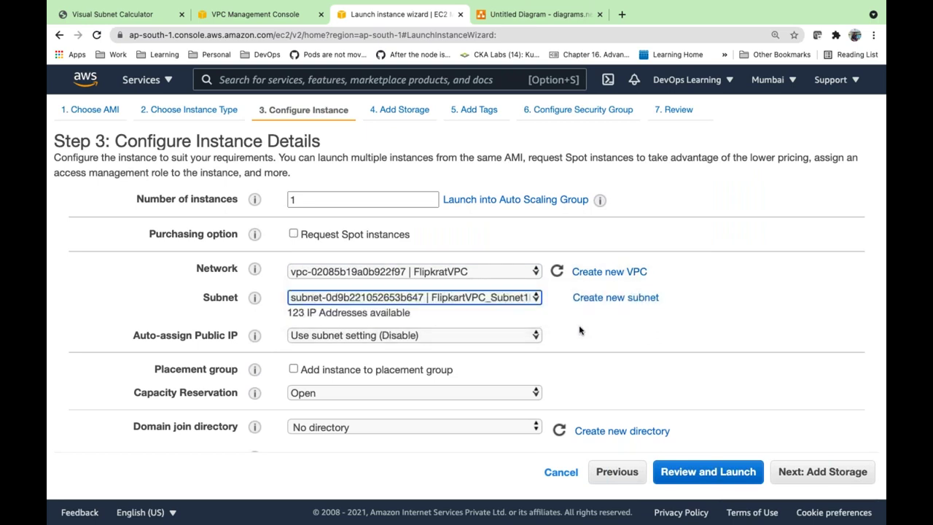
pyautogui.scroll(-3, 579, 327)
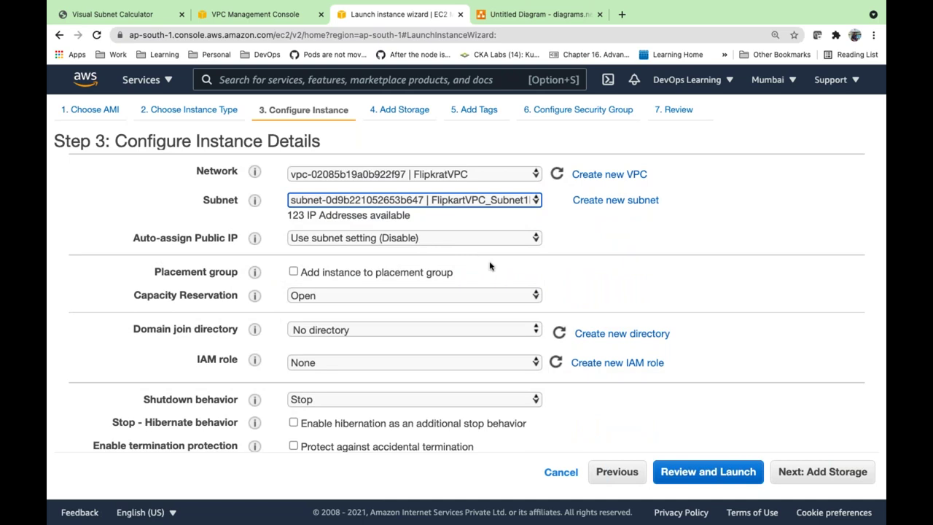
pyautogui.scroll(-1, 490, 266)
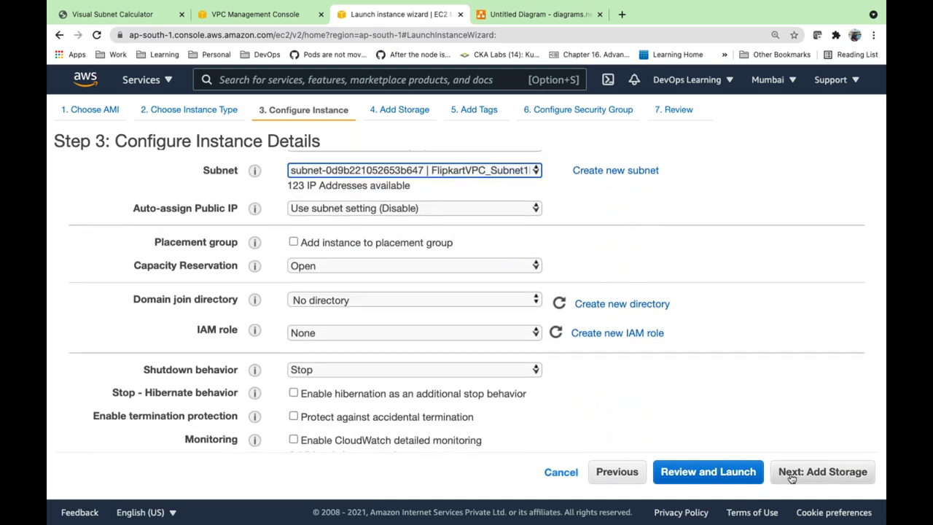
# Keep the default 10 GiB root volume and go to the wizard's Add Tags step
pyautogui.click(790, 474)
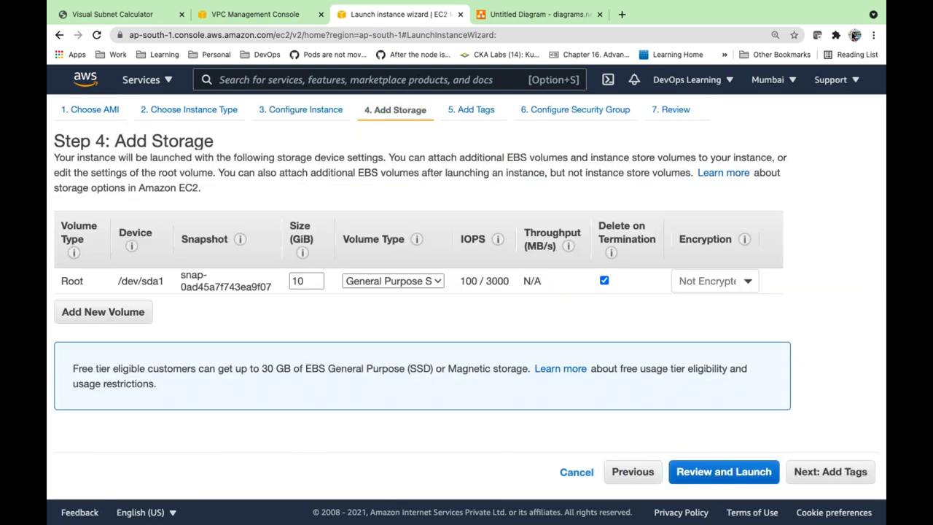
pyautogui.click(867, 481)
pyautogui.click(864, 479)
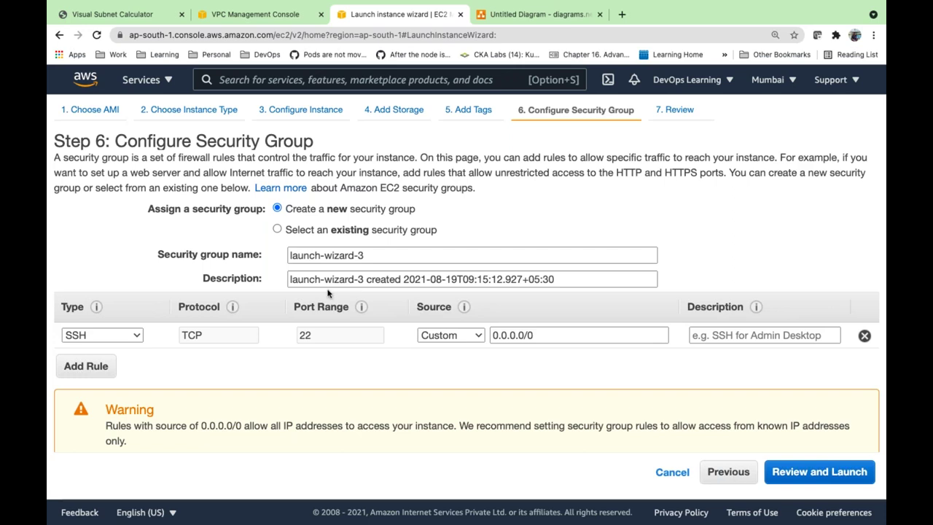
pyautogui.click(729, 474)
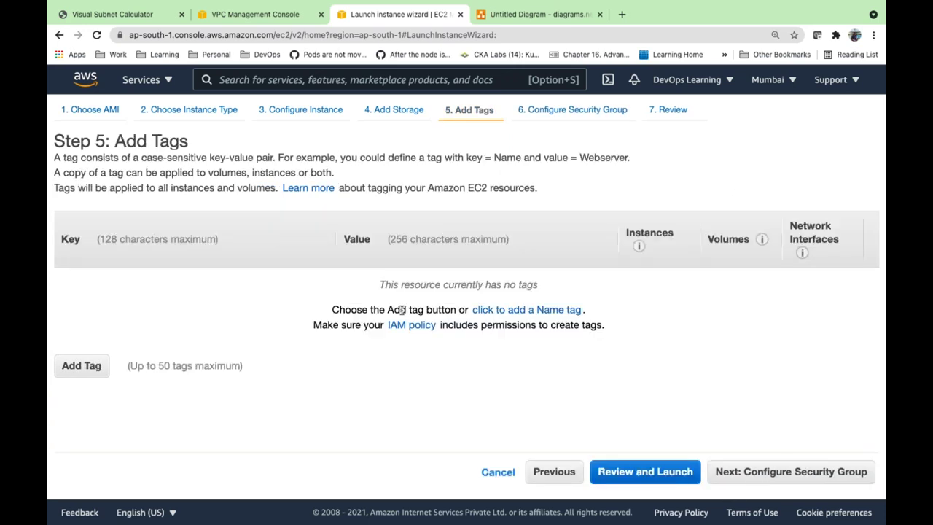
# Add a tag with key Name and value FlipkartVPC_Private_Server to the new instance
pyautogui.click(70, 366)
pyautogui.write('Name')
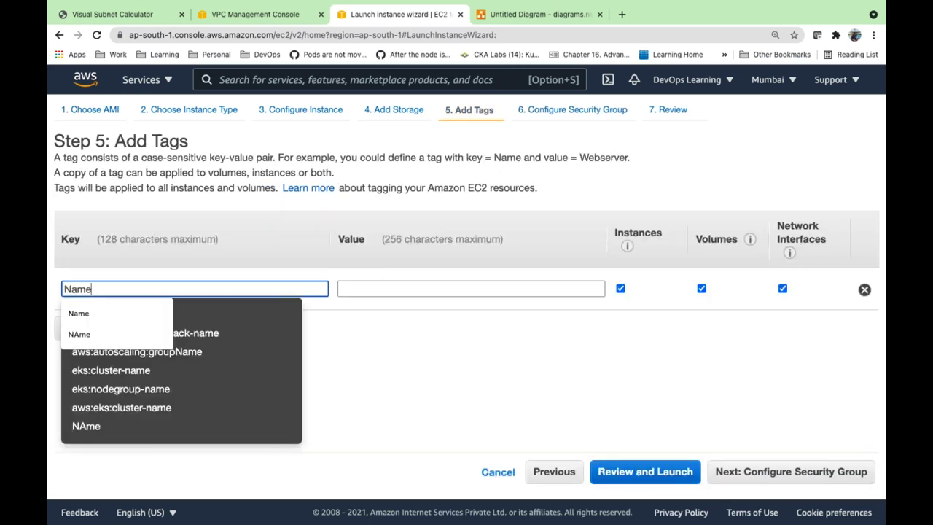
pyautogui.press('Tab')
pyautogui.write('Fli')
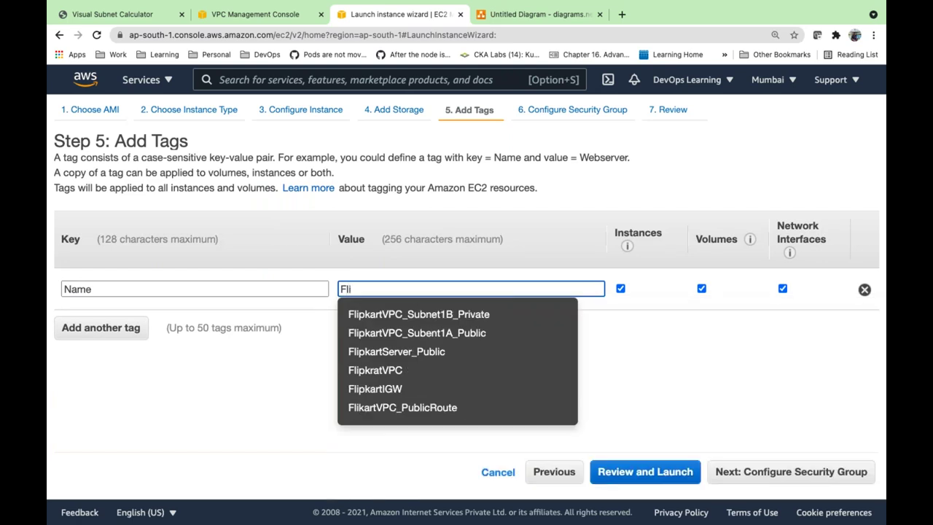
pyautogui.click(419, 315)
pyautogui.press('BackSpace')
pyautogui.press('BackSpace')
pyautogui.press('BackSpace')
pyautogui.press('BackSpace')
pyautogui.press('BackSpace')
pyautogui.press('BackSpace')
pyautogui.press('BackSpace')
pyautogui.press('BackSpace')
pyautogui.press('BackSpace')
pyautogui.press('BackSpace')
pyautogui.press('BackSpace')
pyautogui.press('BackSpace')
pyautogui.press('BackSpace')
pyautogui.press('BackSpace')
pyautogui.press('BackSpace')
pyautogui.press('BackSpace')
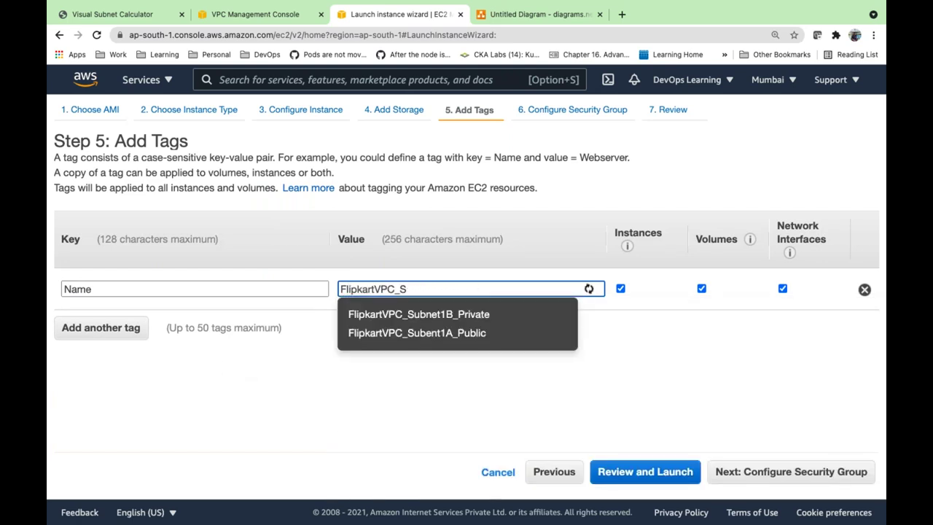
pyautogui.write('Private')
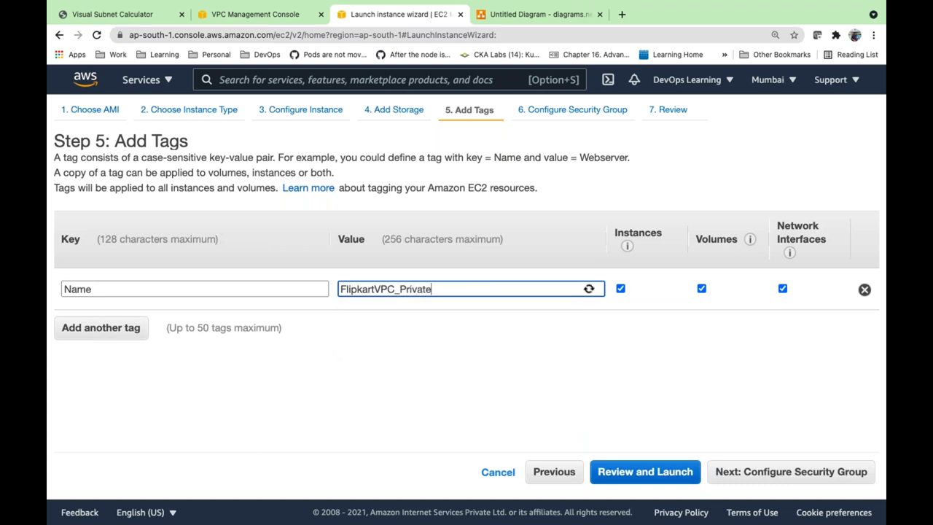
pyautogui.write('_Server')
# Keep the new launch-wizard-3 security group with its SSH rule and launch the instance with the existing DevOpsTwo key pair
pyautogui.click(791, 472)
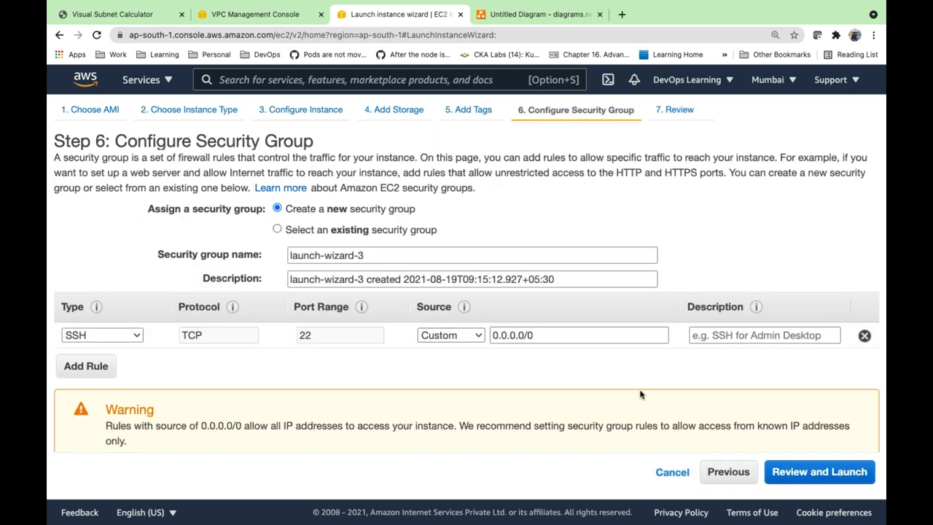
pyautogui.click(775, 474)
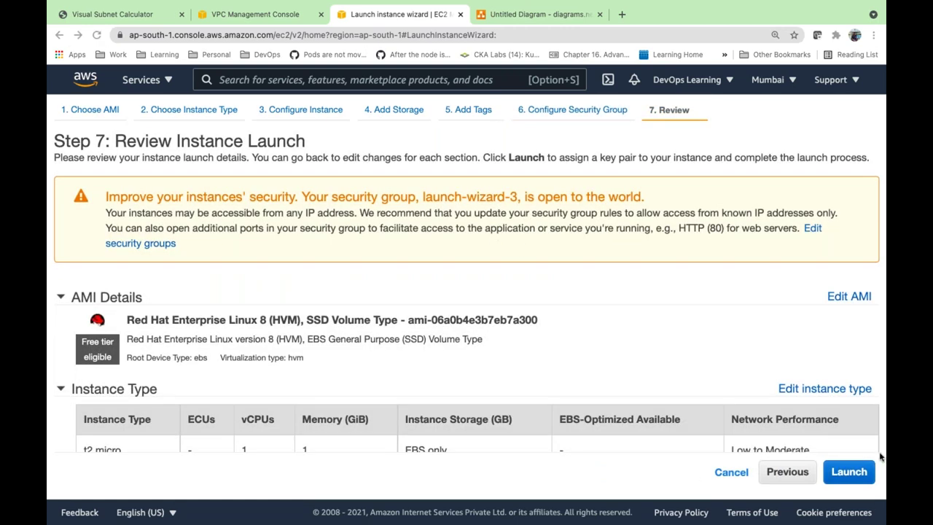
pyautogui.click(864, 477)
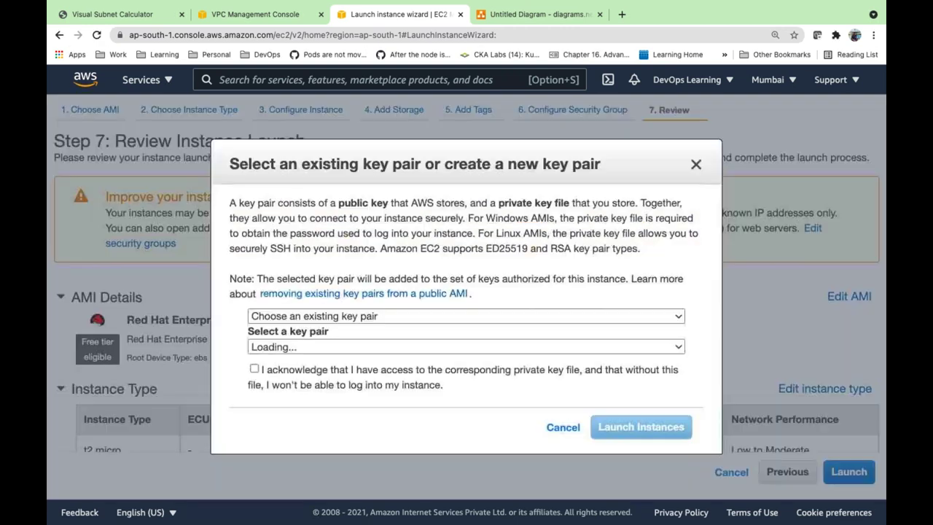
pyautogui.click(392, 374)
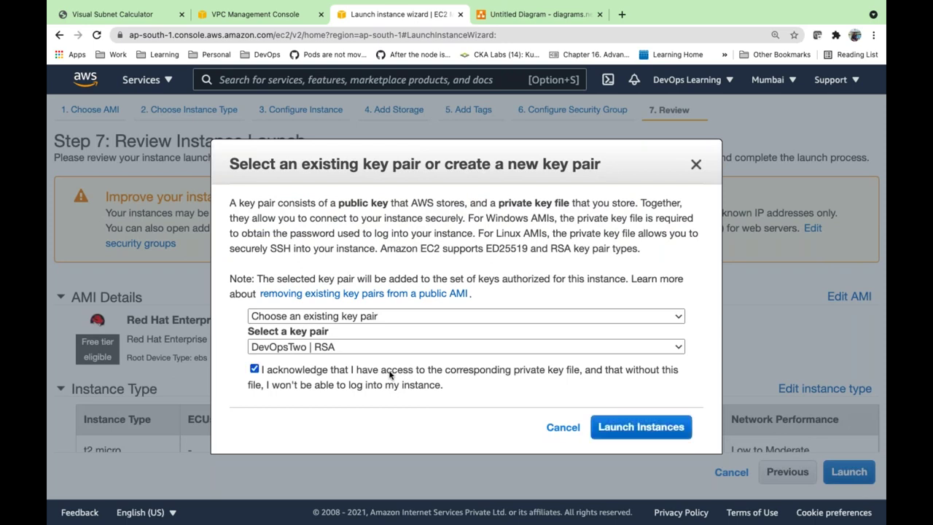
pyautogui.click(656, 431)
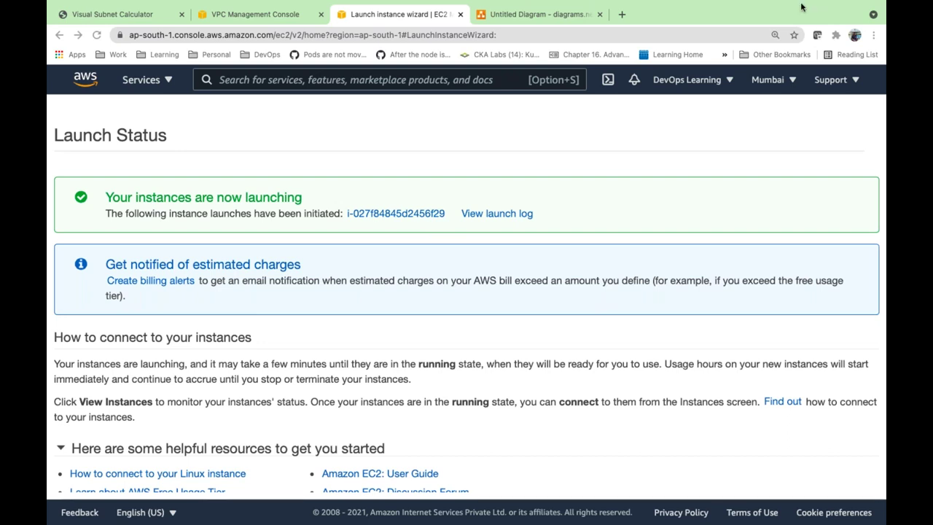
# Open the newly launched instance from the launch status page and select FlipkartVPC_Private_Server in the instances list
pyautogui.click(413, 220)
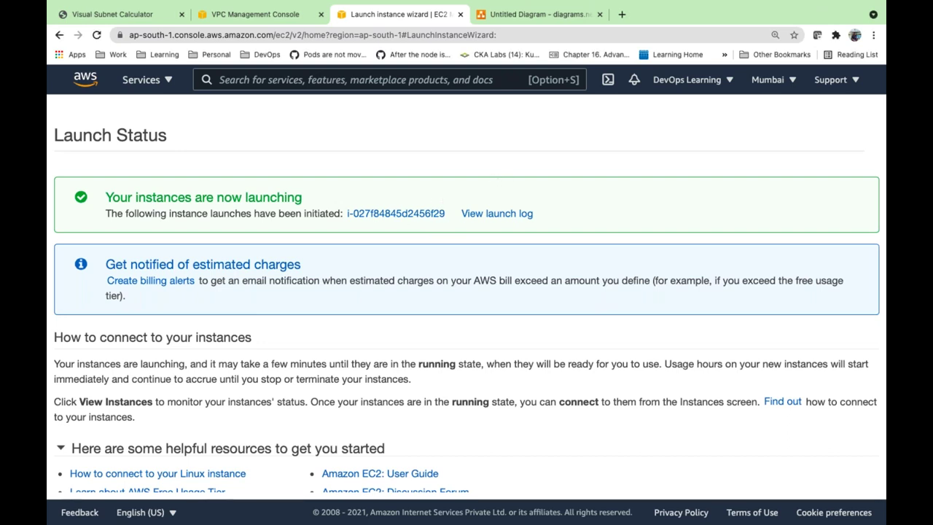
pyautogui.click(406, 220)
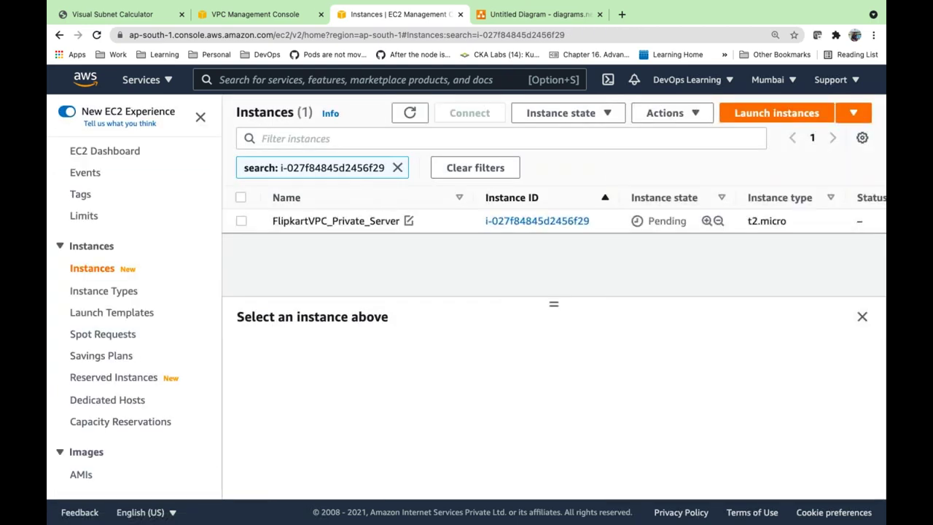
pyautogui.click(365, 220)
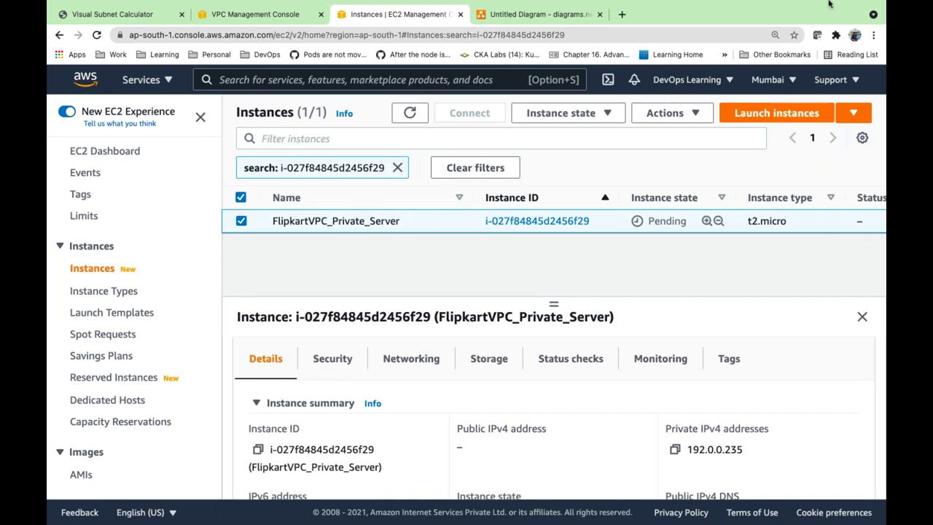
# Check the connect option and the public and private IPv4 addresses of the FlipkartVPC_Private_Server instance
pyautogui.doubleClick(410, 113)
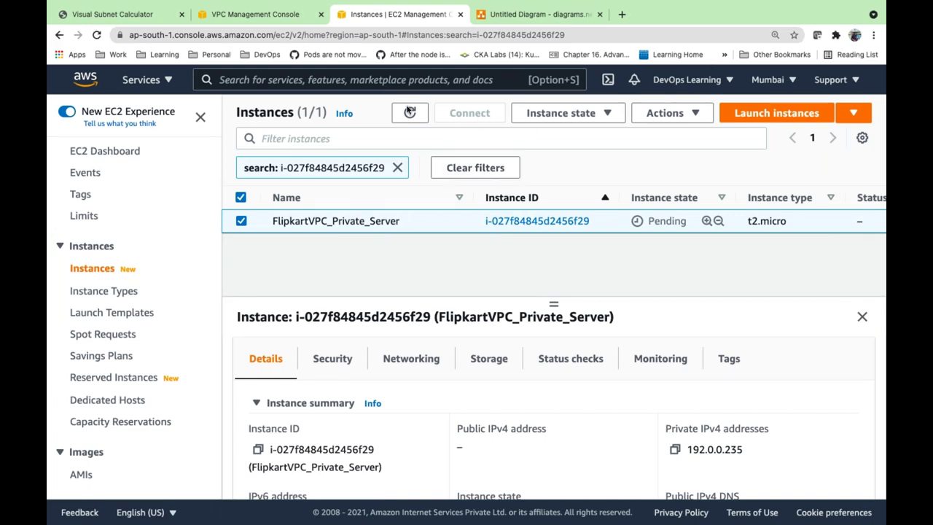
pyautogui.click(241, 220)
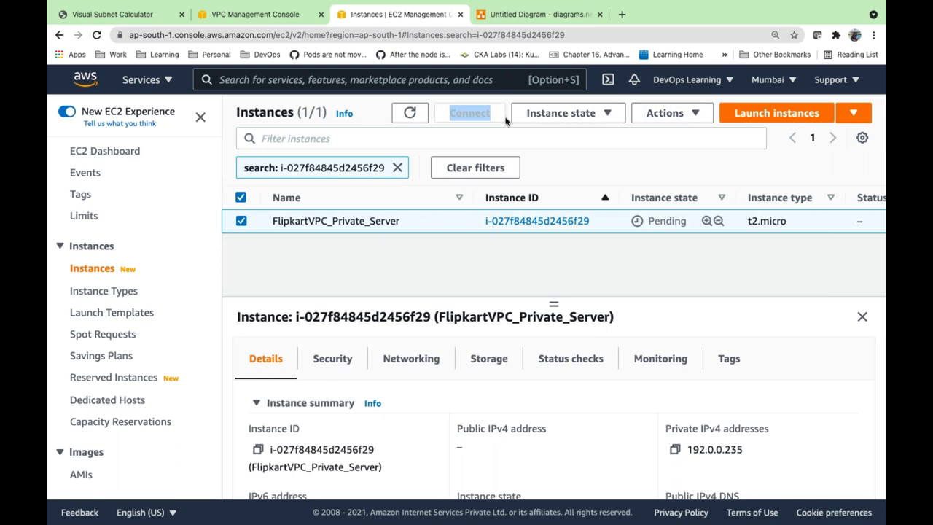
pyautogui.scroll(-3, 554, 408)
pyautogui.scroll(1, 554, 408)
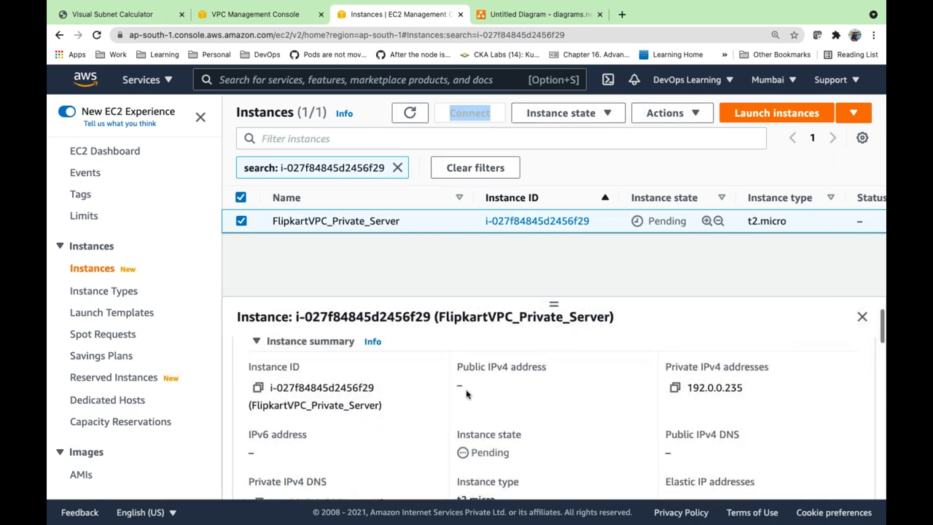
# Copy FlipkartVPC_Private_Server's private IPv4 address, refresh its listing, and copy the example SSH command from its connection instructions
pyautogui.scroll(-1, 467, 394)
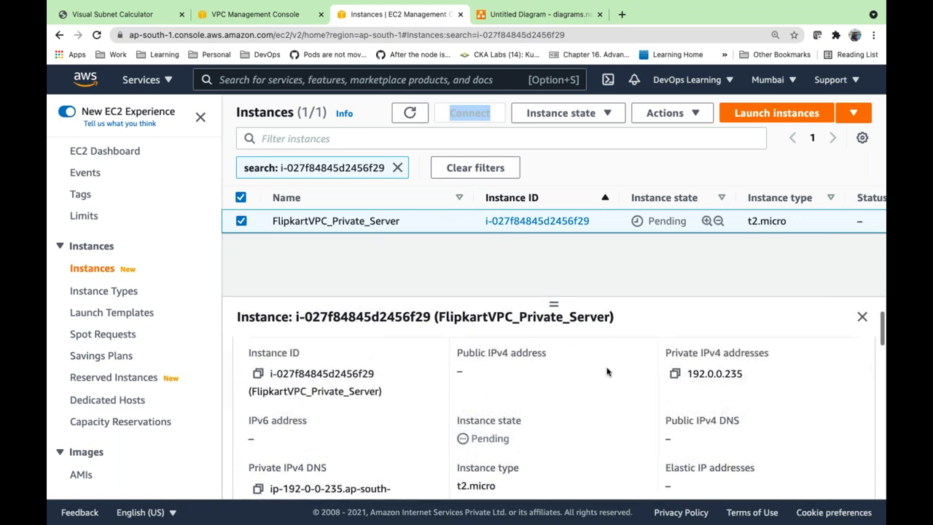
pyautogui.click(675, 374)
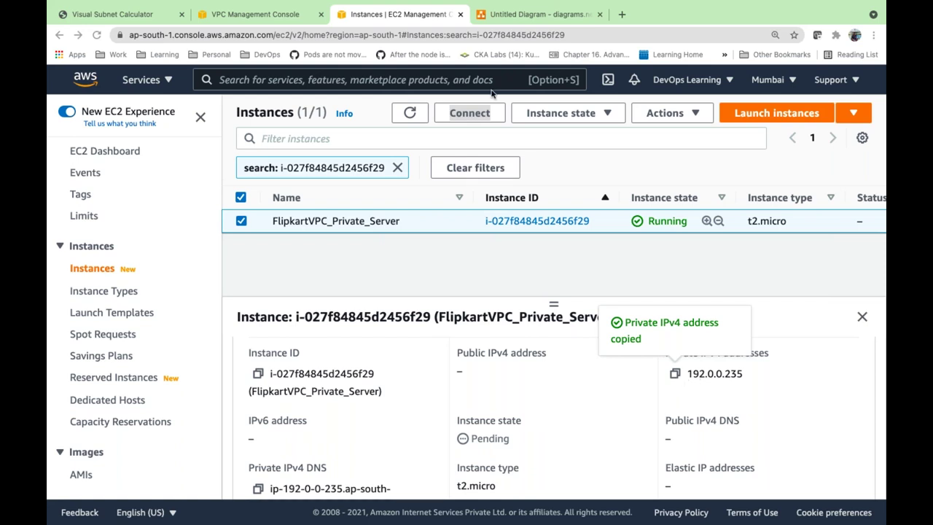
pyautogui.click(411, 114)
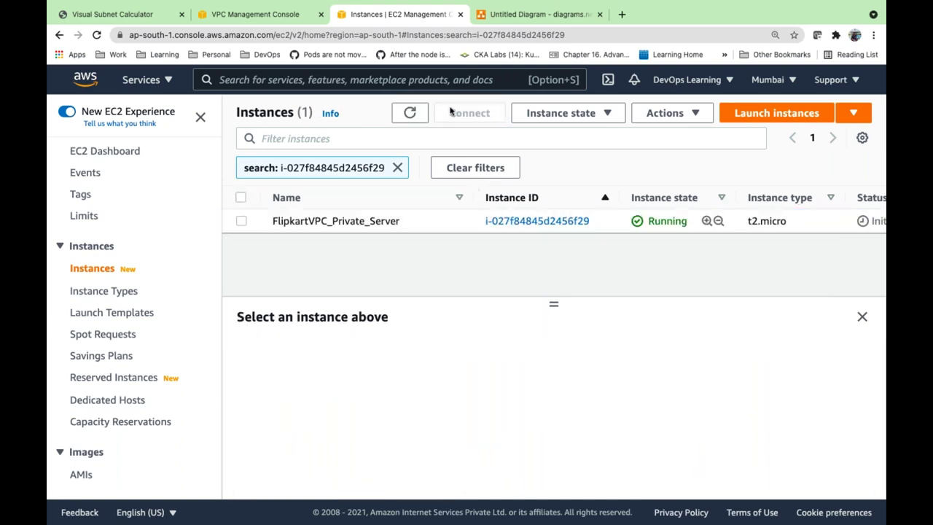
pyautogui.click(340, 223)
pyautogui.click(469, 113)
pyautogui.scroll(-3, 320, 362)
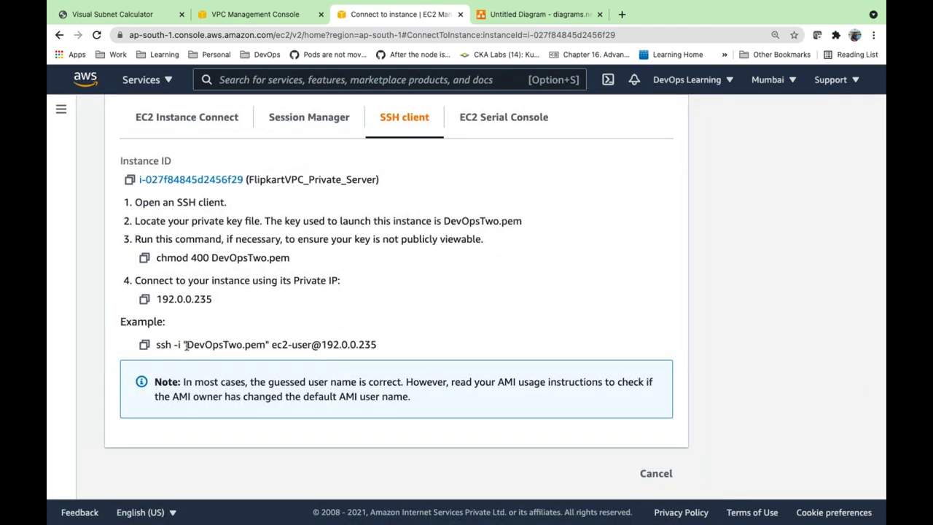
pyautogui.click(144, 344)
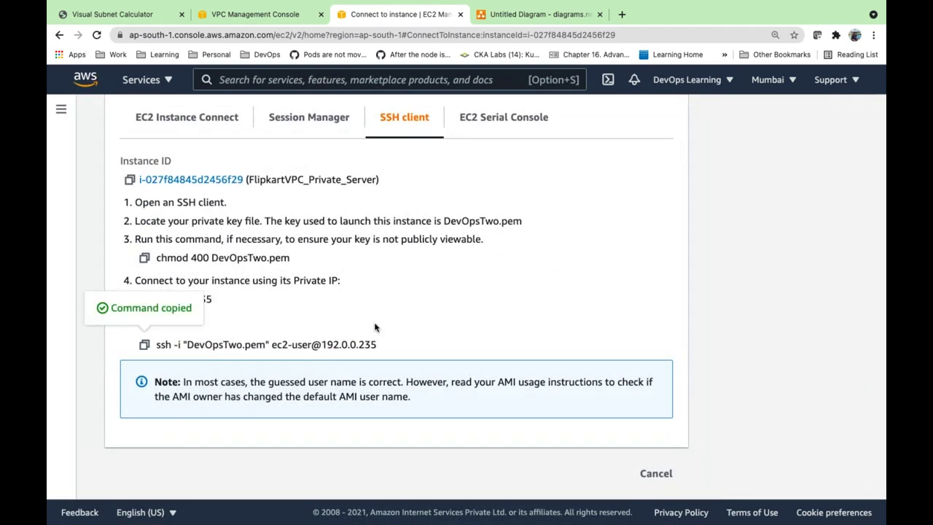
# Switch to iTerm2, open a new local session with the Solid profile, and enlarge its text
pyautogui.press('super+Tab')
pyautogui.press('super+Tab')
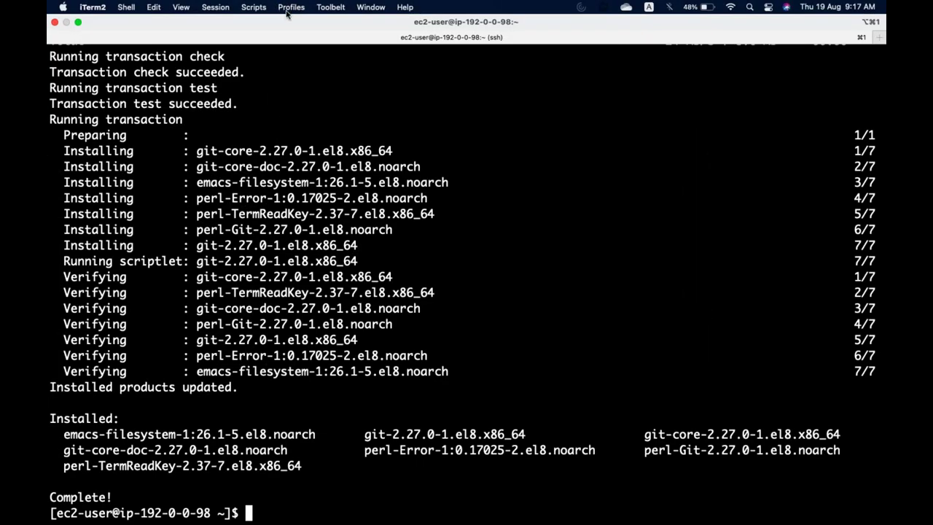
pyautogui.click(291, 7)
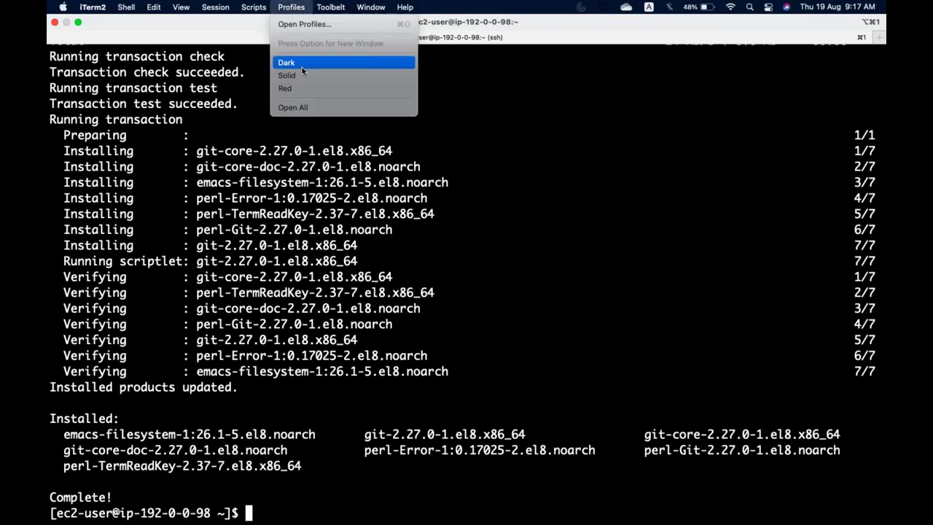
pyautogui.click(303, 74)
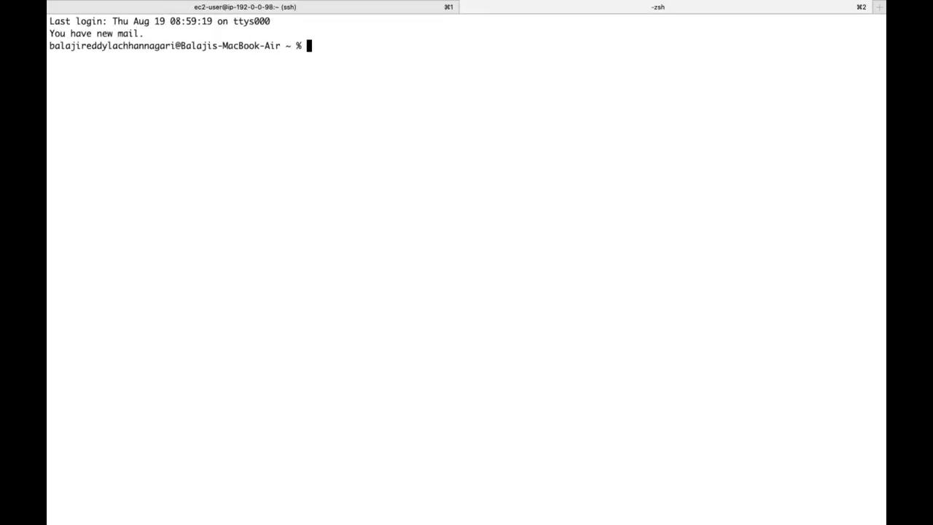
pyautogui.press('super+equal')
pyautogui.write('cd ~/')
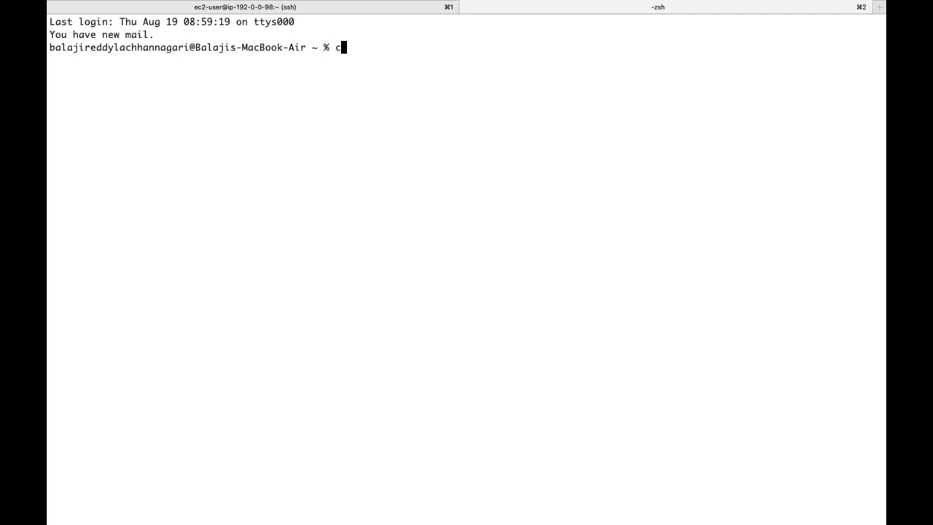
pyautogui.write('Desktop/AWS')
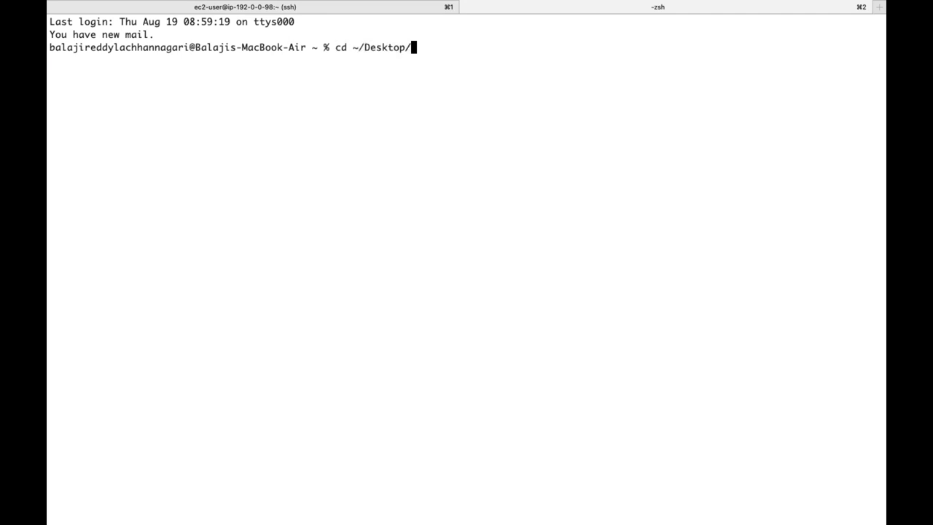
pyautogui.press('Return')
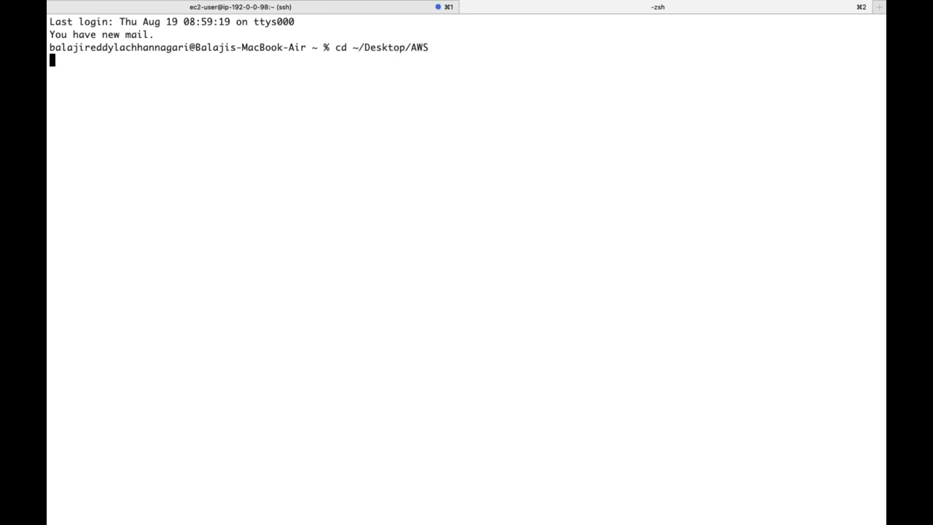
pyautogui.press('super+v')
pyautogui.press('Return')
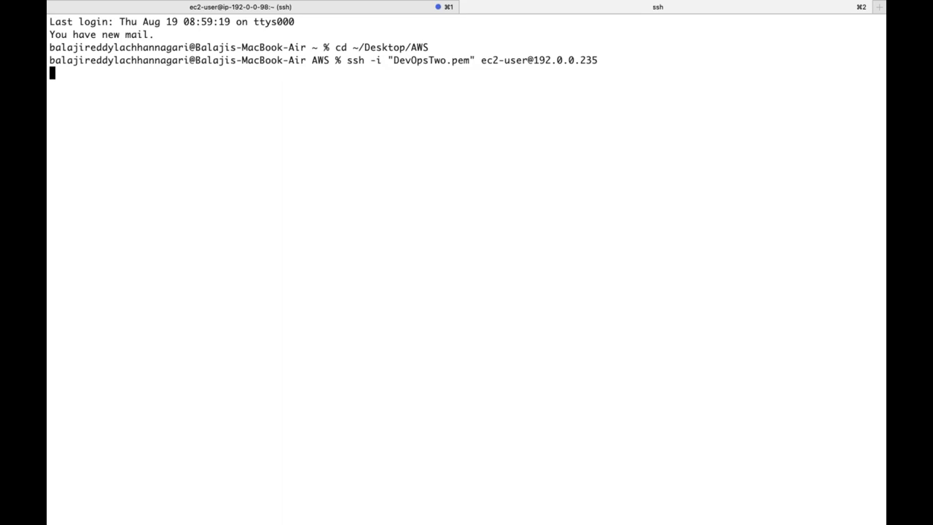